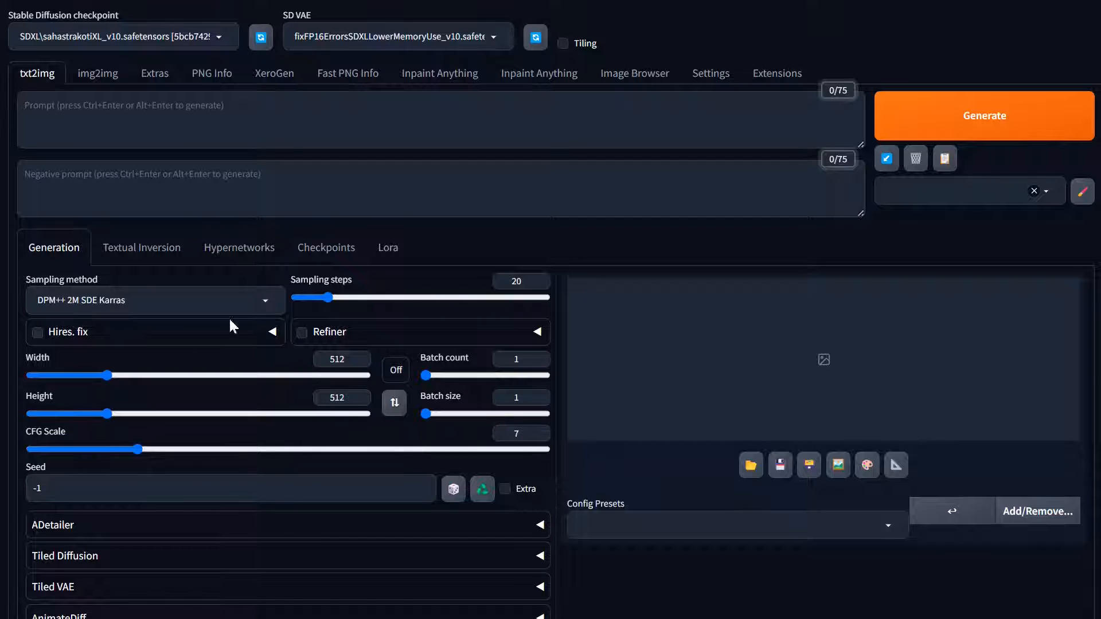
Enter the txt2img prompt "superman and spawn standing on a city street"
{"action": "left_click", "coordinate": [246, 119]}
{"action": "type", "text": "su"}
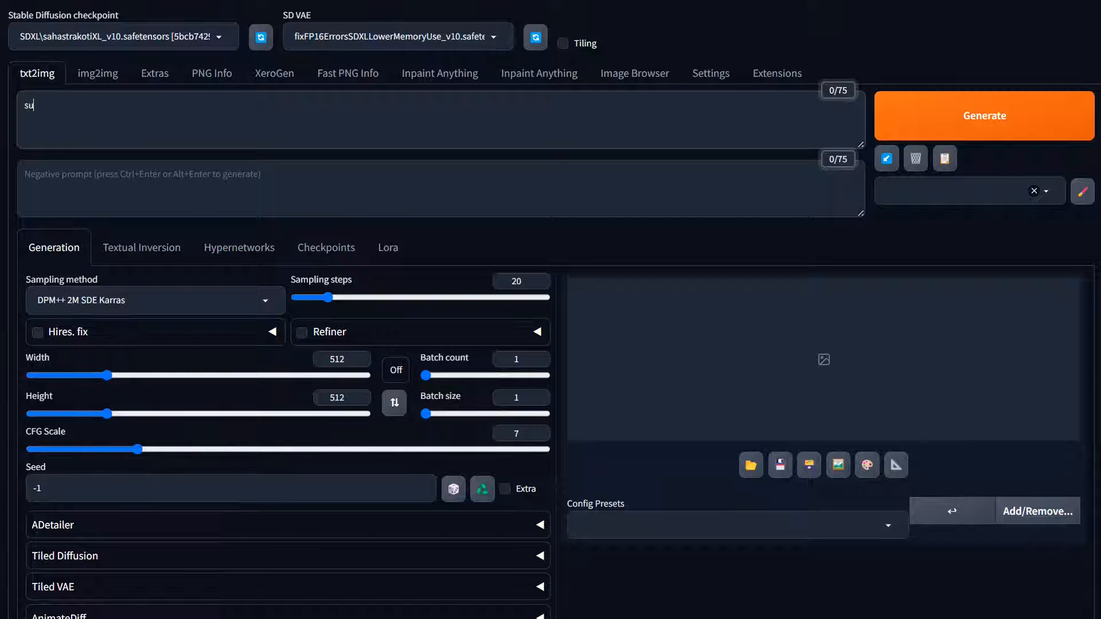
{"action": "type", "text": "perman and spaw"}
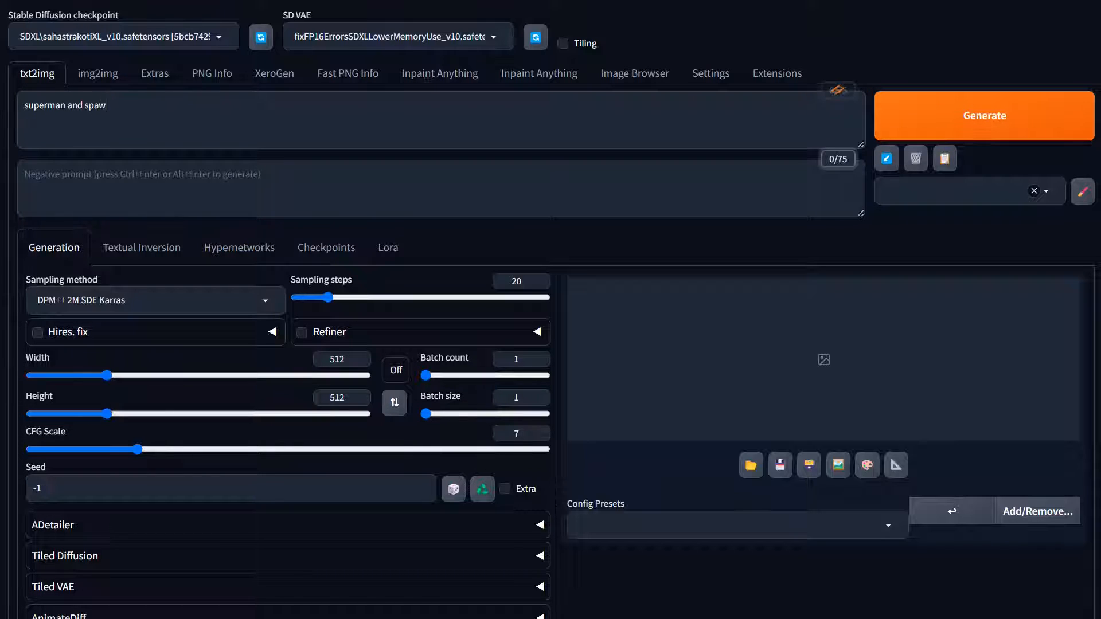
{"action": "type", "text": "n standing on "}
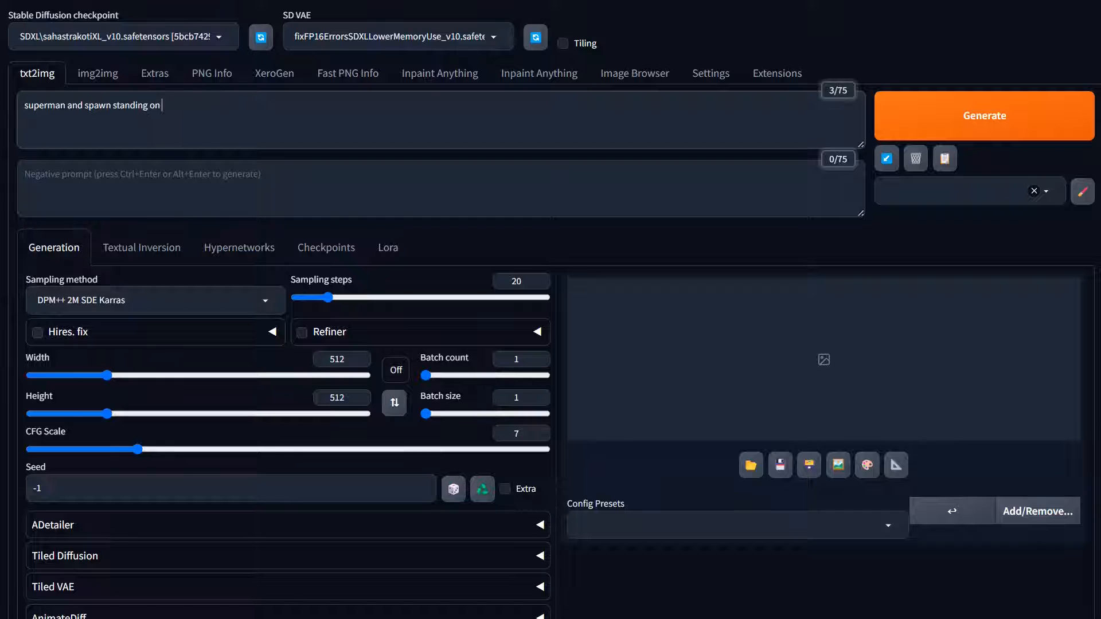
{"action": "type", "text": "a city sytr"}
{"action": "type", "text": "ree"}
Apply the config preset "Favorite 4:5 SDXL turbo" and load the checkpoint SDXL-Turbo-LCM\turbovisionxlSuperFastXLBasedOnNew_beta0131Bakedvae.safetensors
{"action": "left_click", "coordinate": [890, 524]}
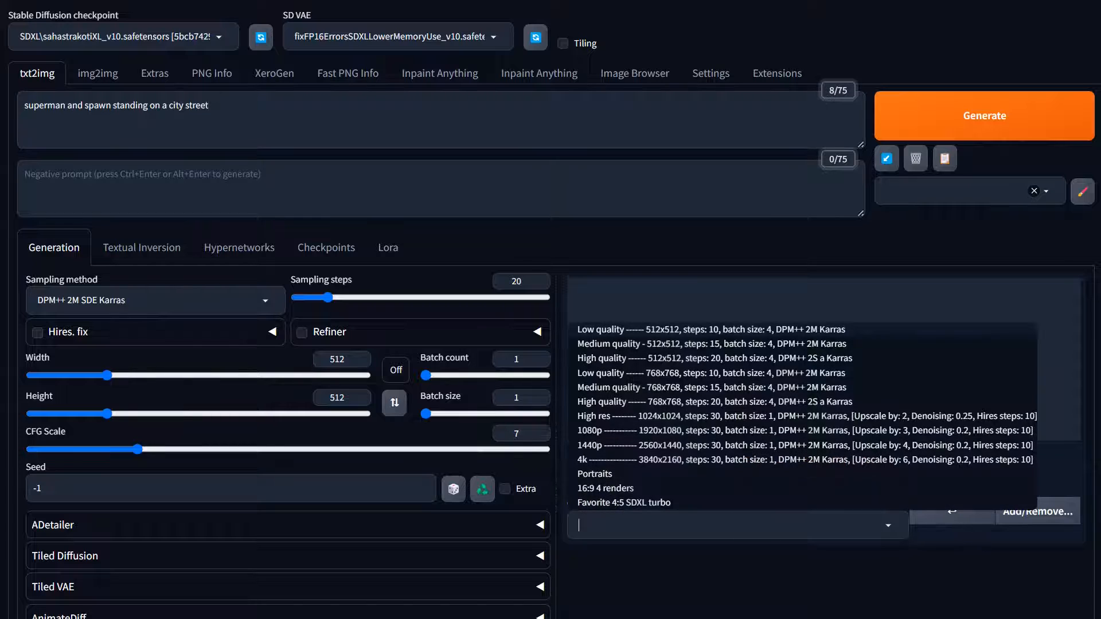
{"action": "left_click", "coordinate": [654, 505]}
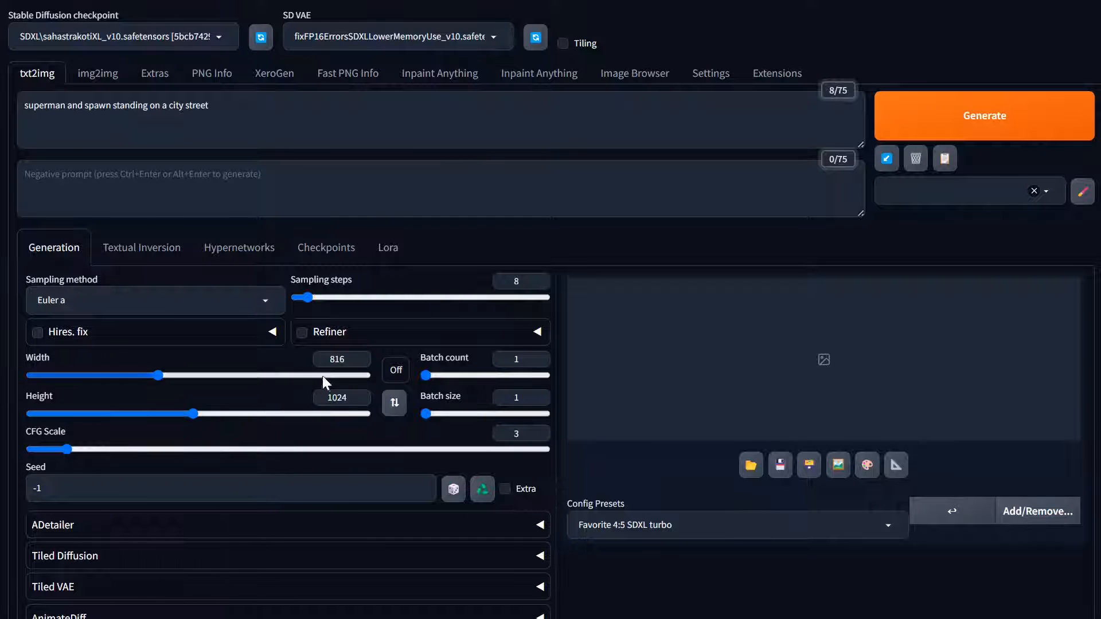
{"action": "left_click", "coordinate": [191, 46]}
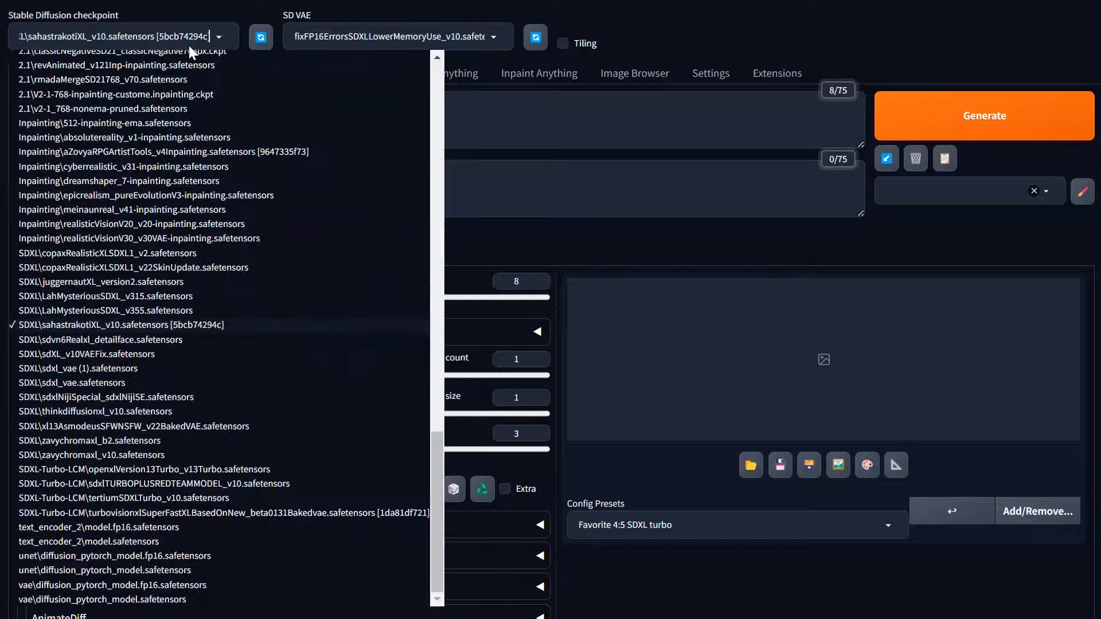
{"action": "left_click", "coordinate": [238, 513]}
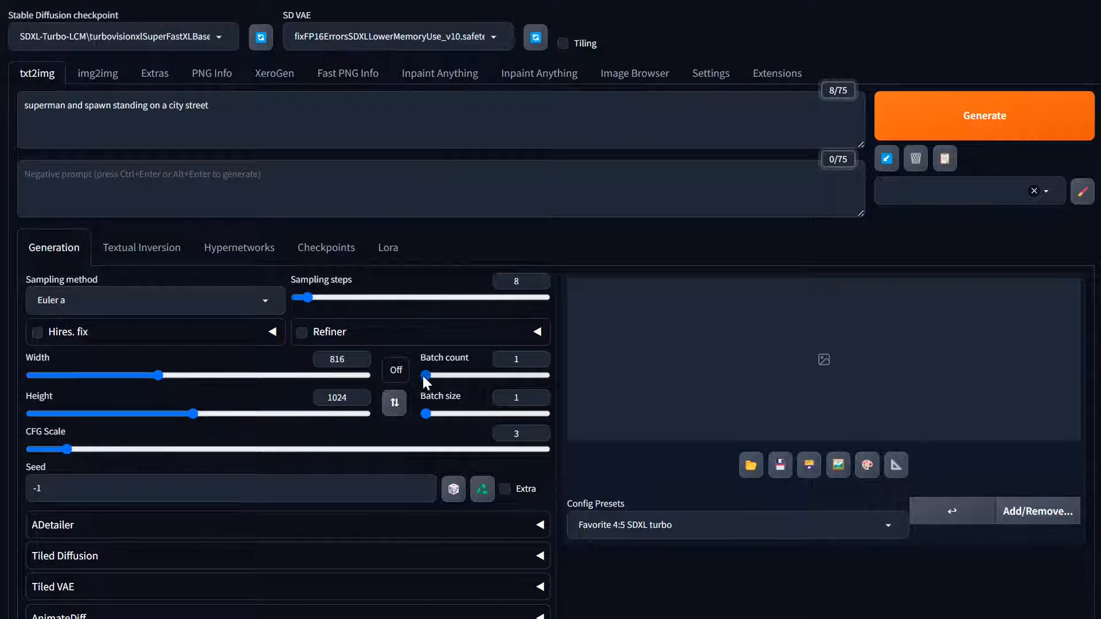
Generate images with a batch count of 3 and inspect the result grid at full size
{"action": "left_click_drag", "start_coordinate": [423, 376], "coordinate": [429, 376]}
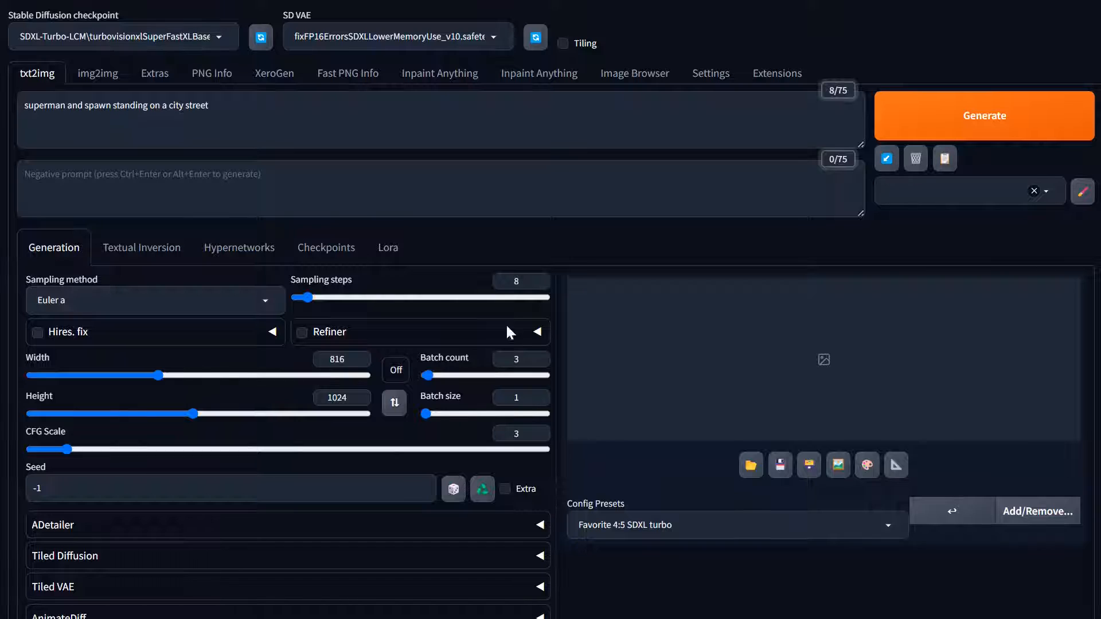
{"action": "left_click", "coordinate": [948, 128]}
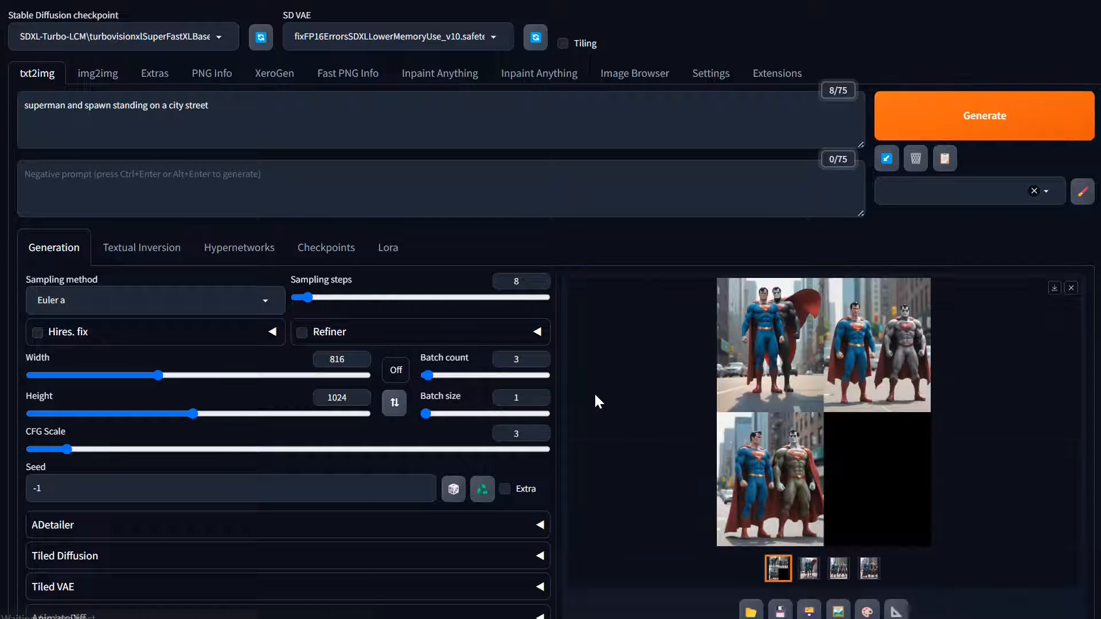
{"action": "left_click", "coordinate": [907, 340]}
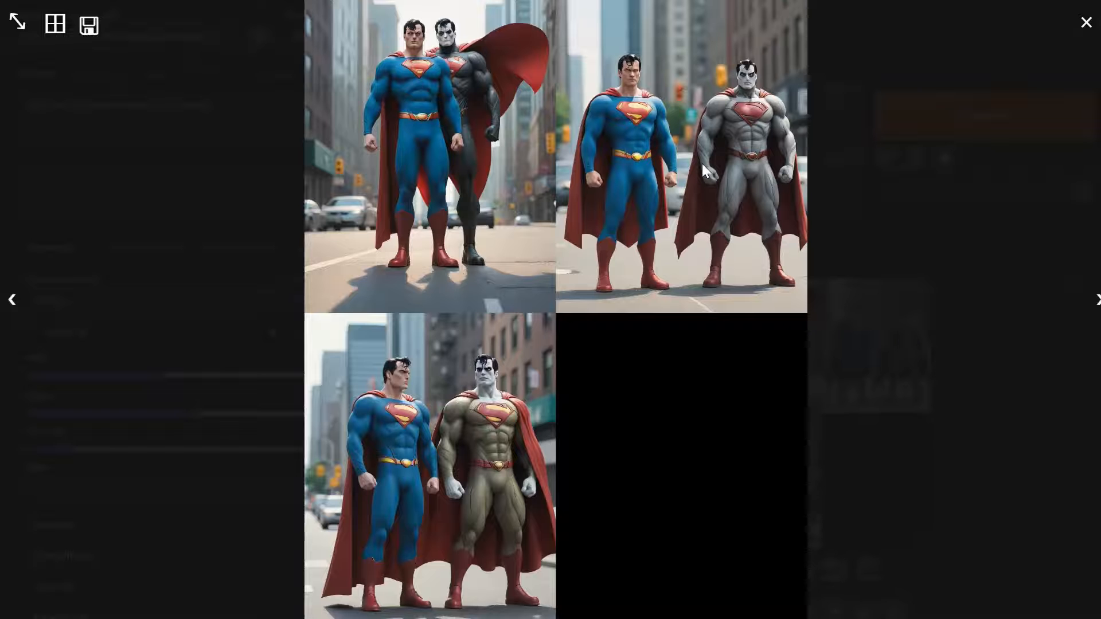
{"action": "left_click", "coordinate": [705, 356]}
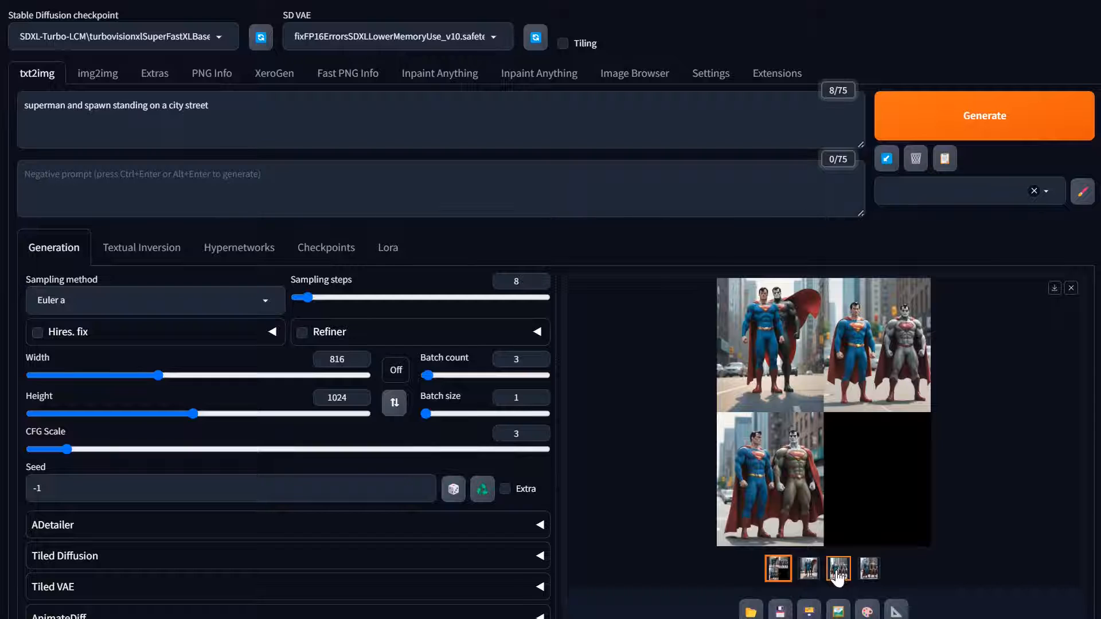
Examine the second generated image at full size and review its generation details
{"action": "left_click", "coordinate": [841, 570]}
{"action": "left_click", "coordinate": [806, 390]}
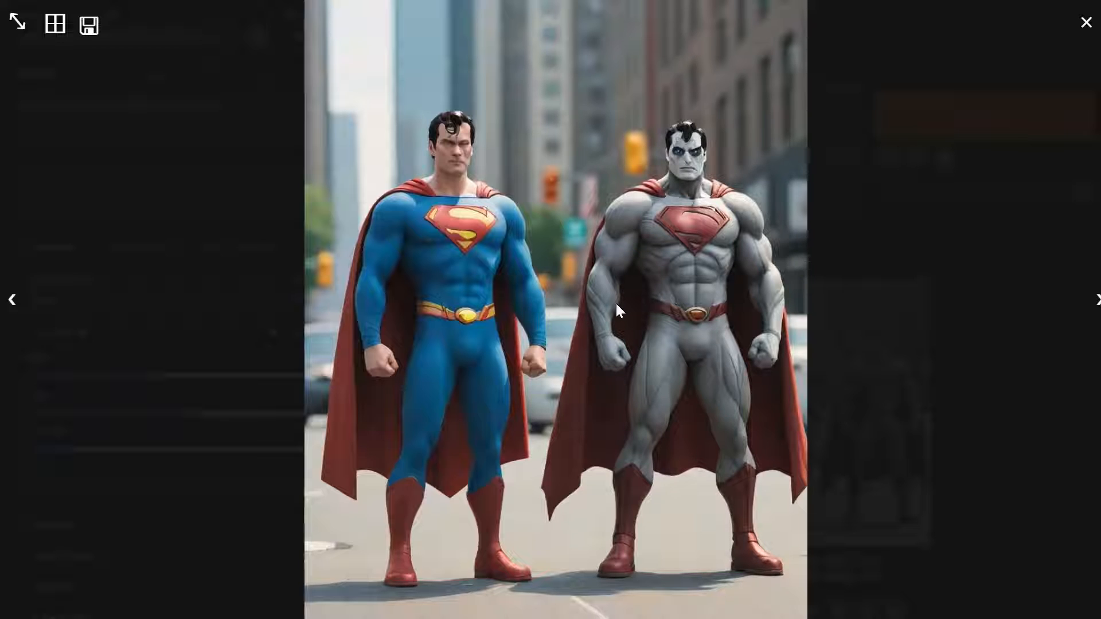
{"action": "left_click", "coordinate": [614, 234]}
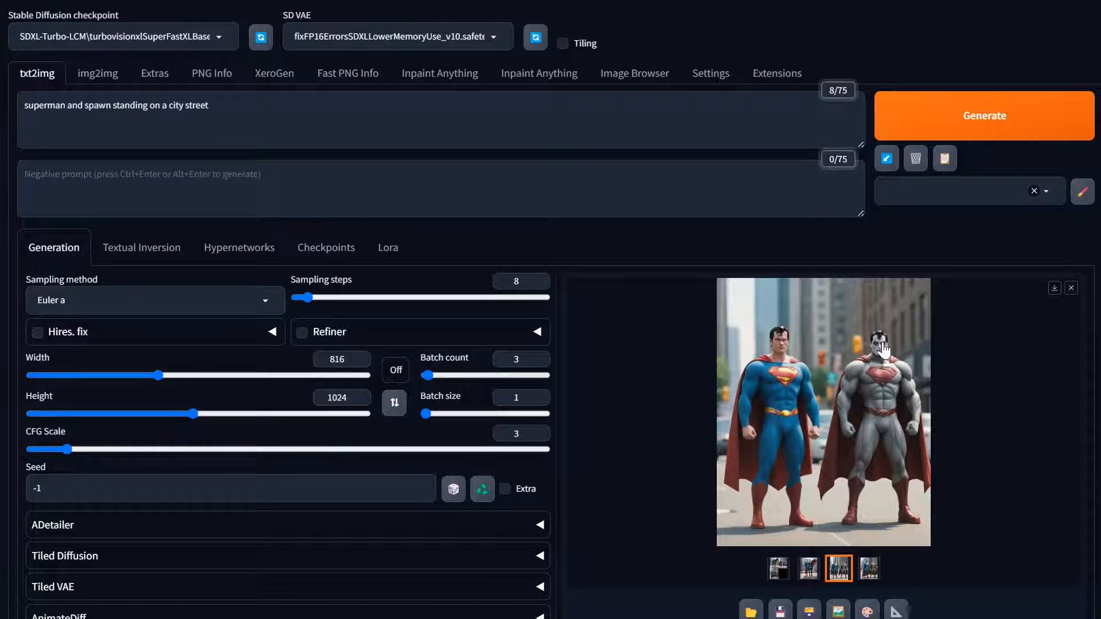
{"action": "scroll", "coordinate": [828, 444], "scroll_direction": "down", "scroll_amount": 3}
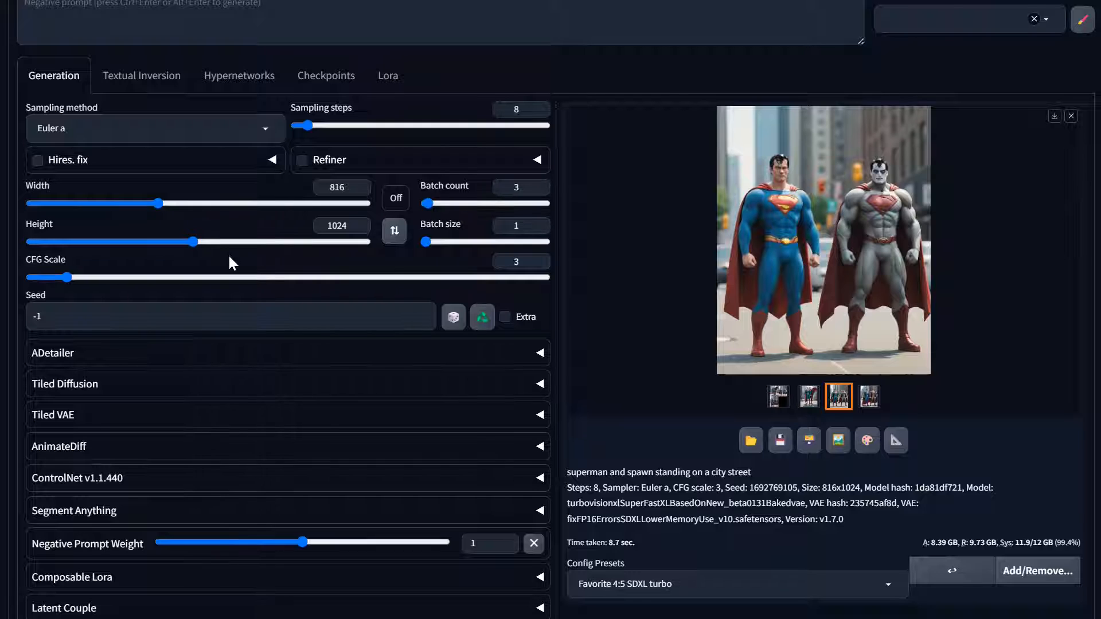
{"action": "scroll", "coordinate": [229, 256], "scroll_direction": "up", "scroll_amount": 3}
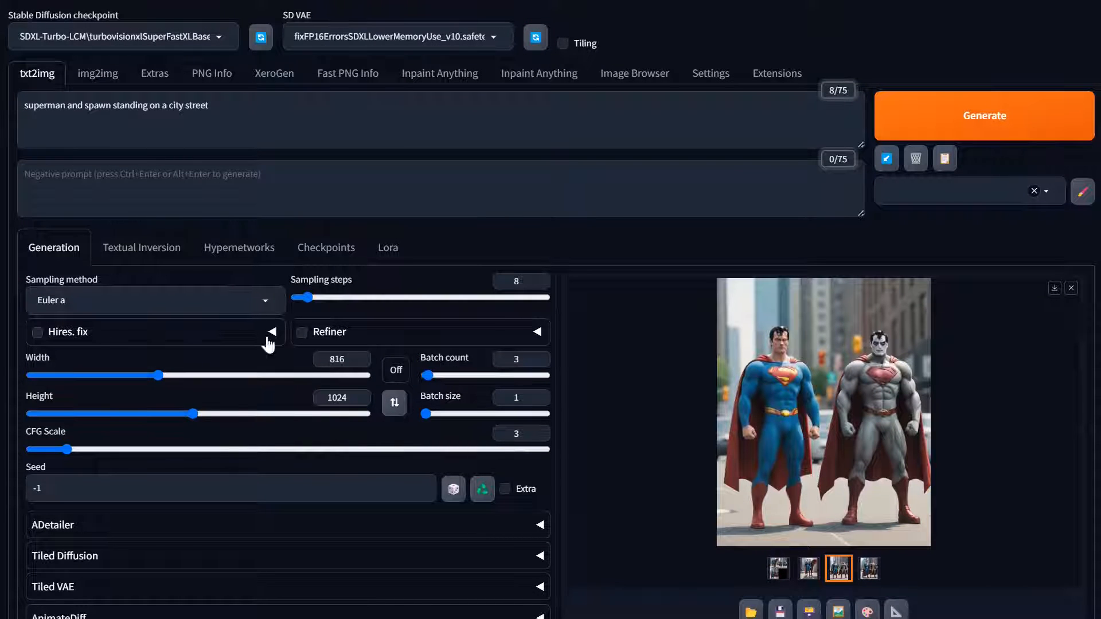
Load the generated image of the blue and grey heroes onto the img2img Inpaint canvas
{"action": "left_click", "coordinate": [99, 85]}
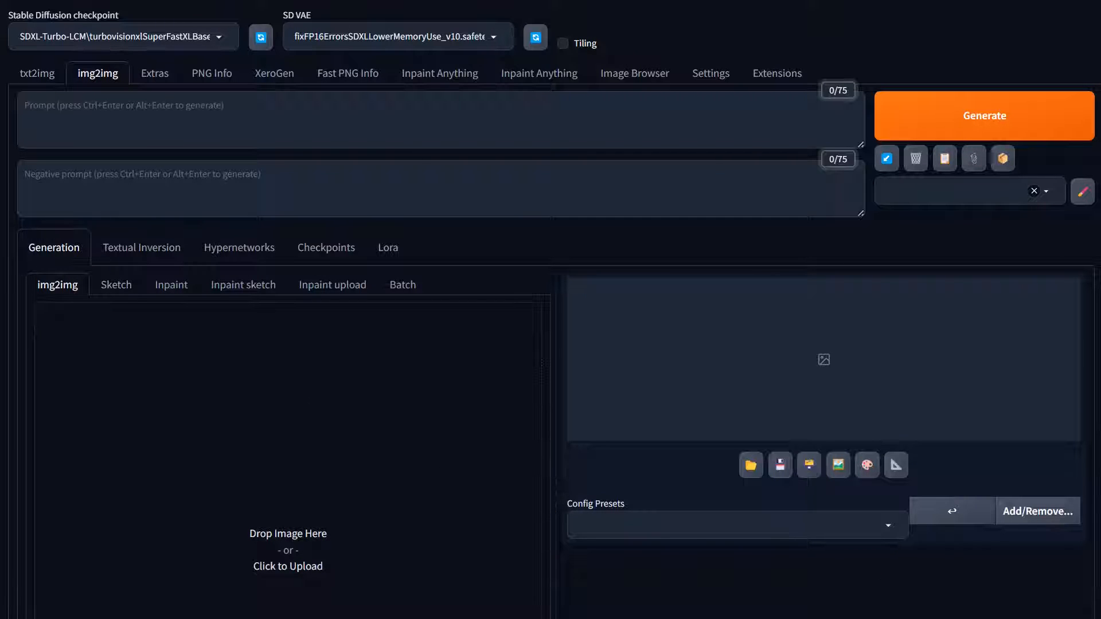
{"action": "left_click_drag", "start_coordinate": [1100, 413], "coordinate": [1100, 390]}
{"action": "left_click", "coordinate": [168, 287]}
{"action": "left_click_drag", "start_coordinate": [1100, 470], "coordinate": [275, 460]}
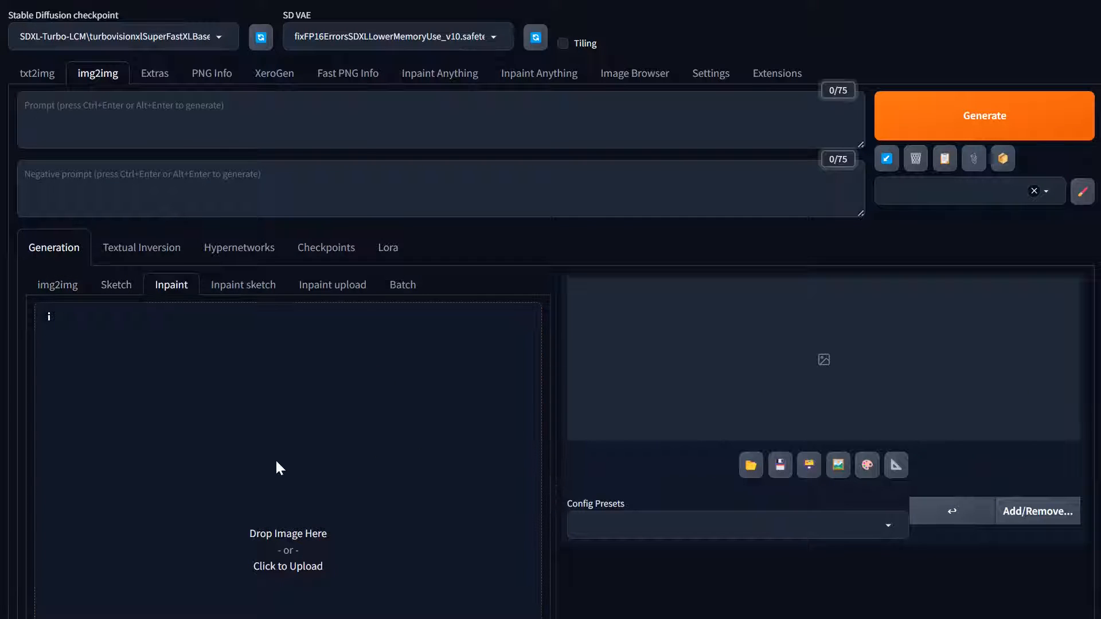
{"action": "scroll", "coordinate": [342, 488], "scroll_direction": "down", "scroll_amount": 5}
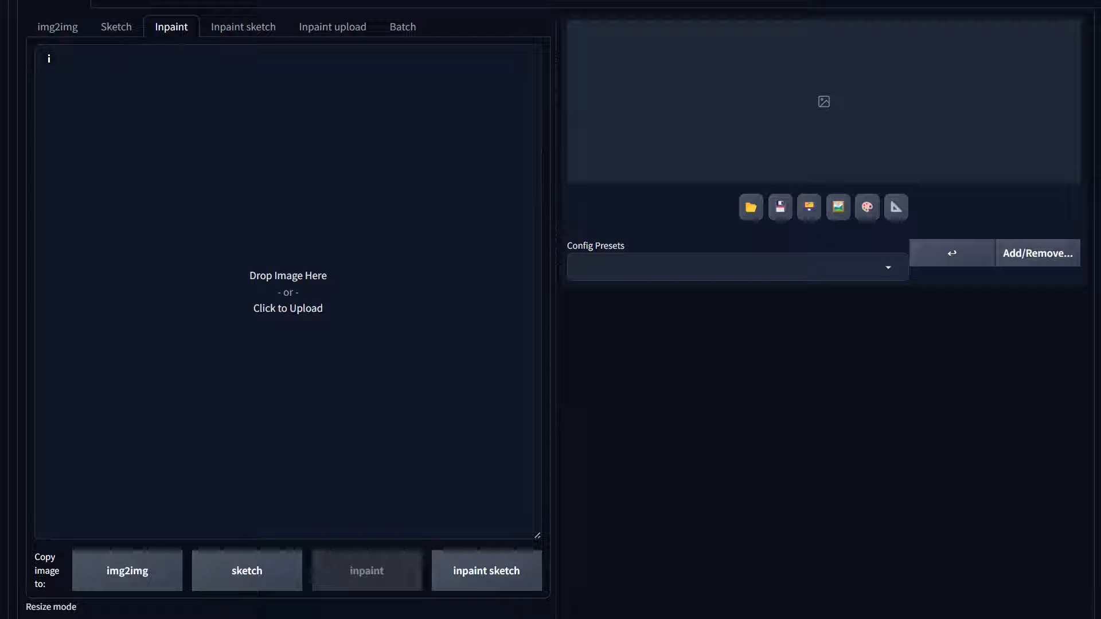
{"action": "left_click_drag", "start_coordinate": [1100, 356], "coordinate": [246, 338]}
{"action": "scroll", "coordinate": [459, 398], "scroll_direction": "down", "scroll_amount": 6}
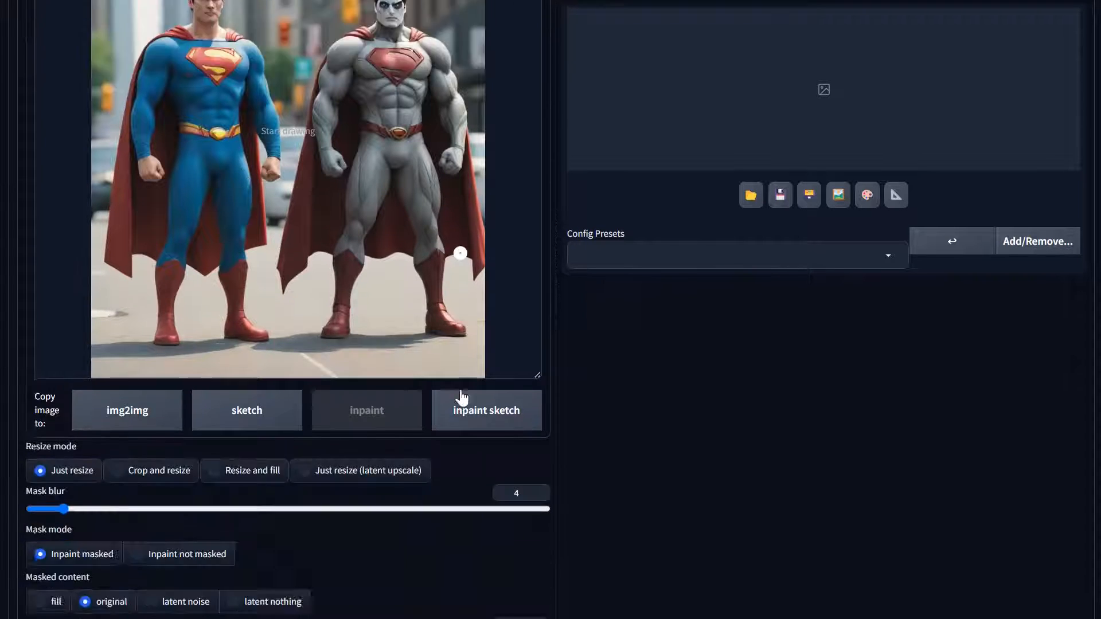
Switch the Stable Diffusion checkpoint to SDXL\sahastrakotiXL_v10.safetensors for the inpainting
{"action": "scroll", "coordinate": [133, 336], "scroll_direction": "up", "scroll_amount": 5}
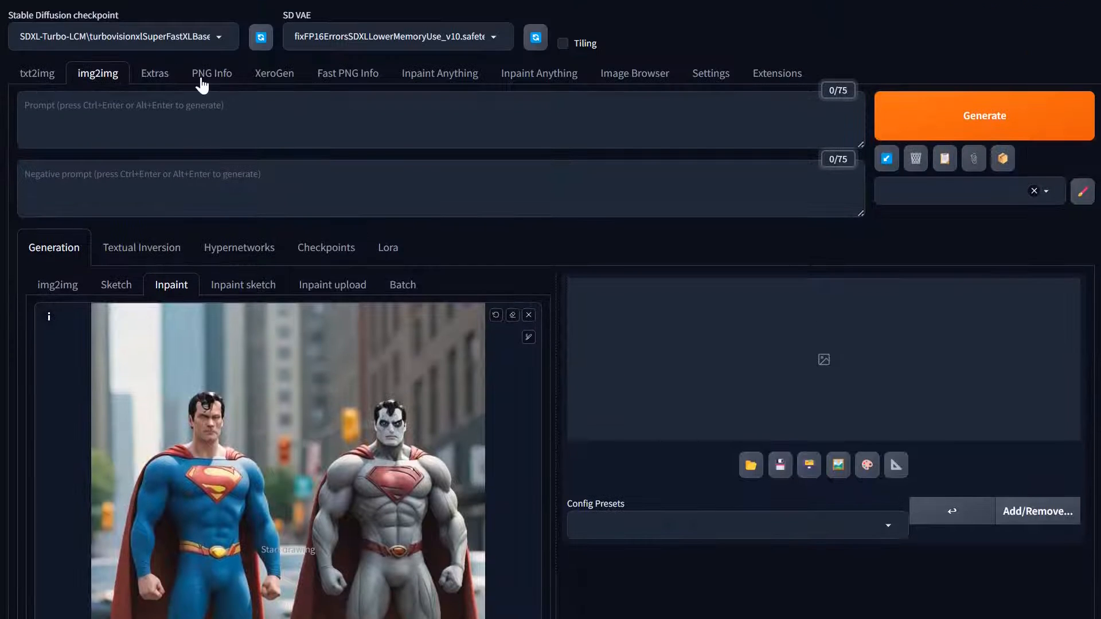
{"action": "left_click", "coordinate": [137, 36]}
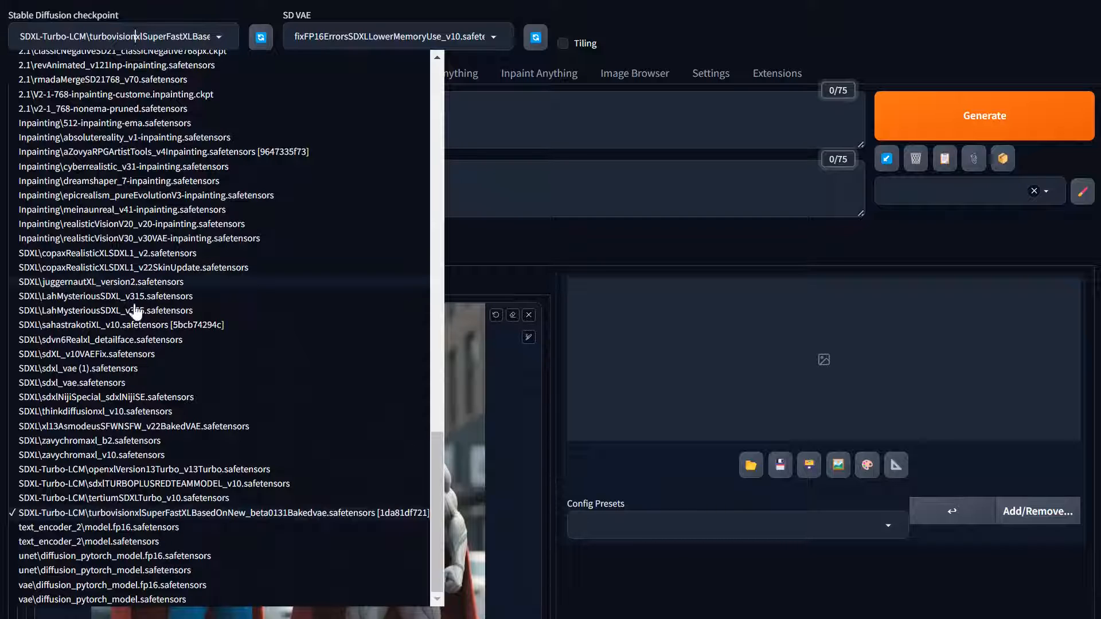
{"action": "left_click", "coordinate": [109, 325]}
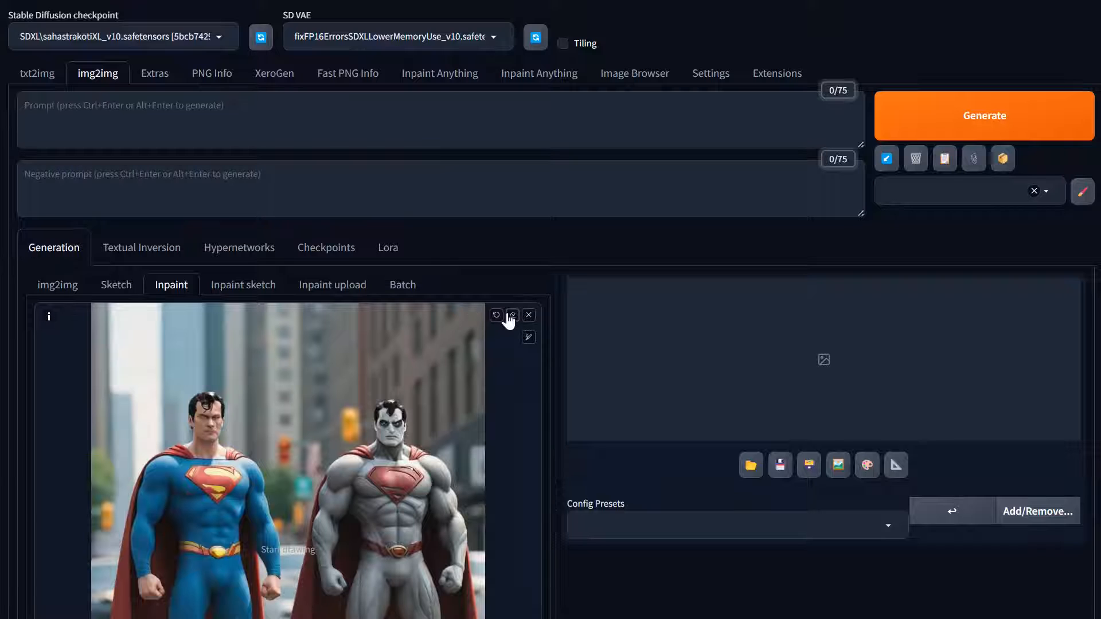
{"action": "scroll", "coordinate": [476, 404], "scroll_direction": "down", "scroll_amount": 3}
{"action": "scroll", "coordinate": [479, 401], "scroll_direction": "up", "scroll_amount": 3}
Copy "spawn standing on a city street" from the txt2img prompt and paste it into the XeroGen Platinum website's prompt description
{"action": "left_click", "coordinate": [56, 77]}
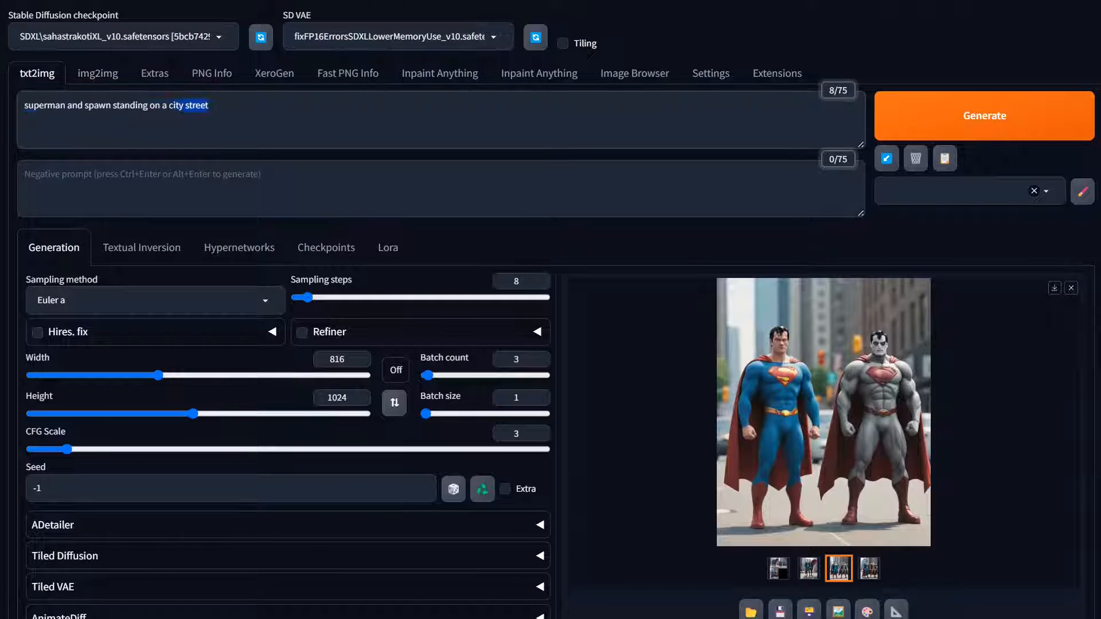
{"action": "left_click_drag", "start_coordinate": [183, 105], "coordinate": [24, 105]}
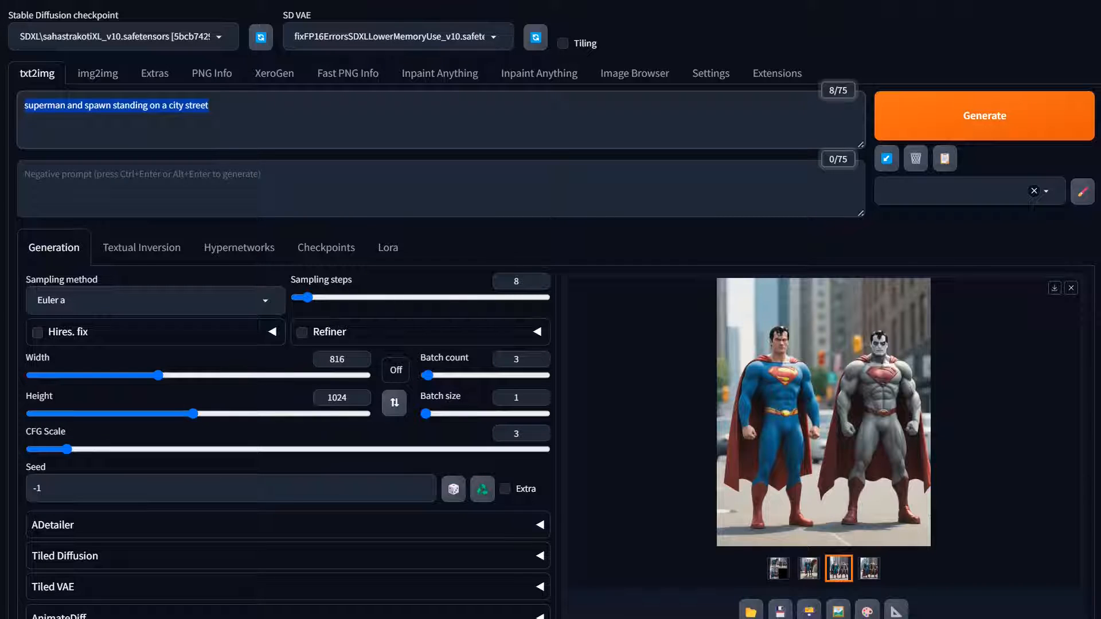
{"action": "left_click", "coordinate": [111, 105]}
{"action": "key", "text": "shift+End"}
{"action": "key", "text": "ctrl+c"}
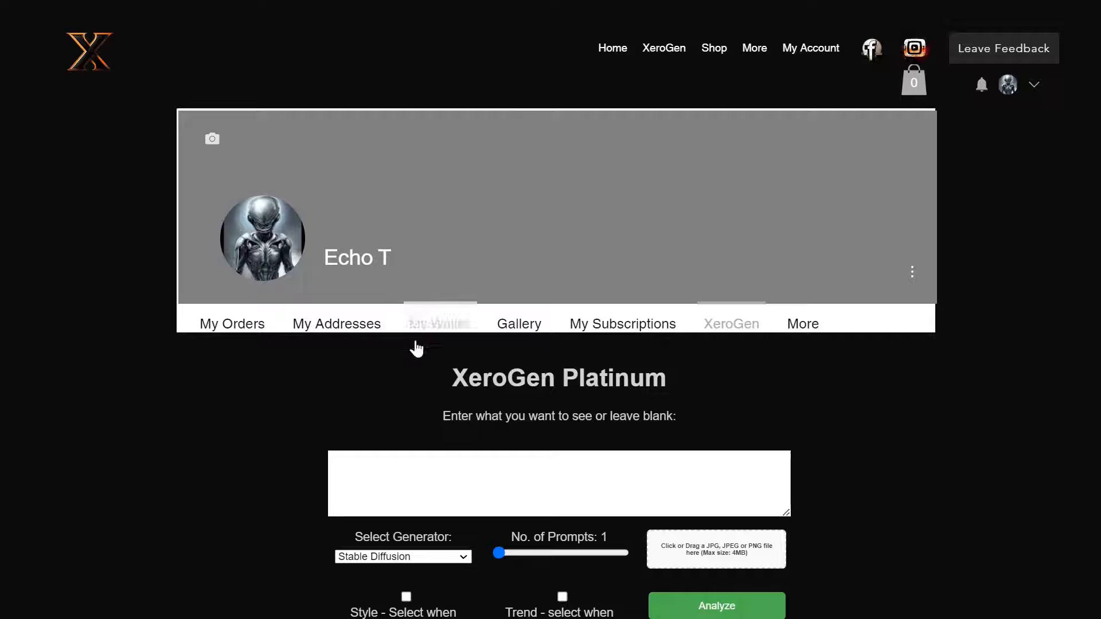
{"action": "scroll", "coordinate": [544, 439], "scroll_direction": "down", "scroll_amount": 4}
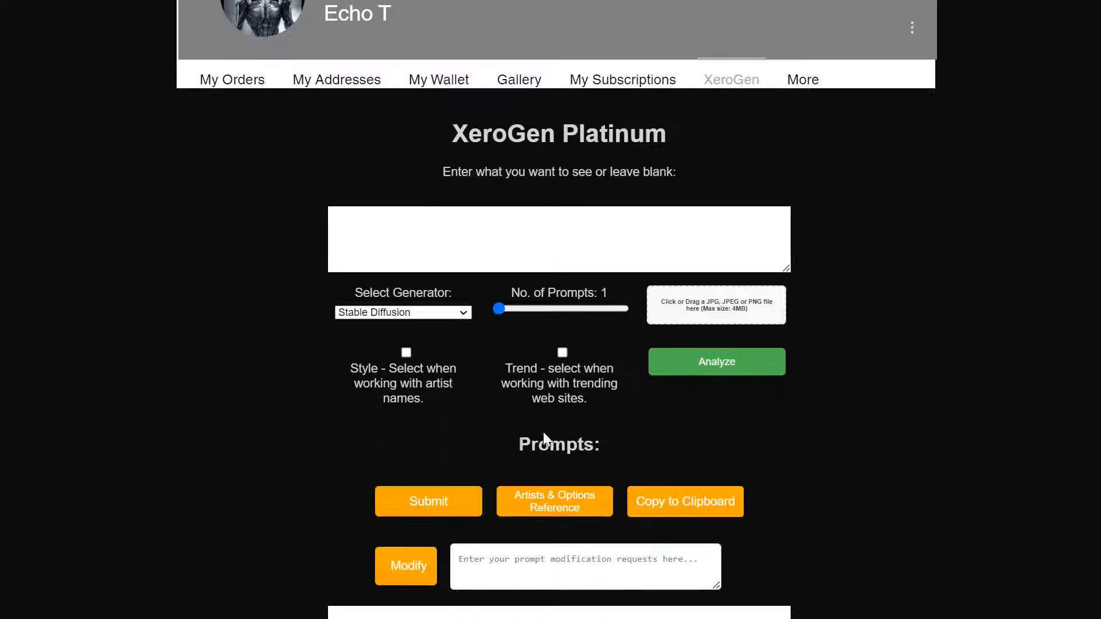
{"action": "left_click", "coordinate": [542, 235]}
{"action": "key", "text": "ctrl+v"}
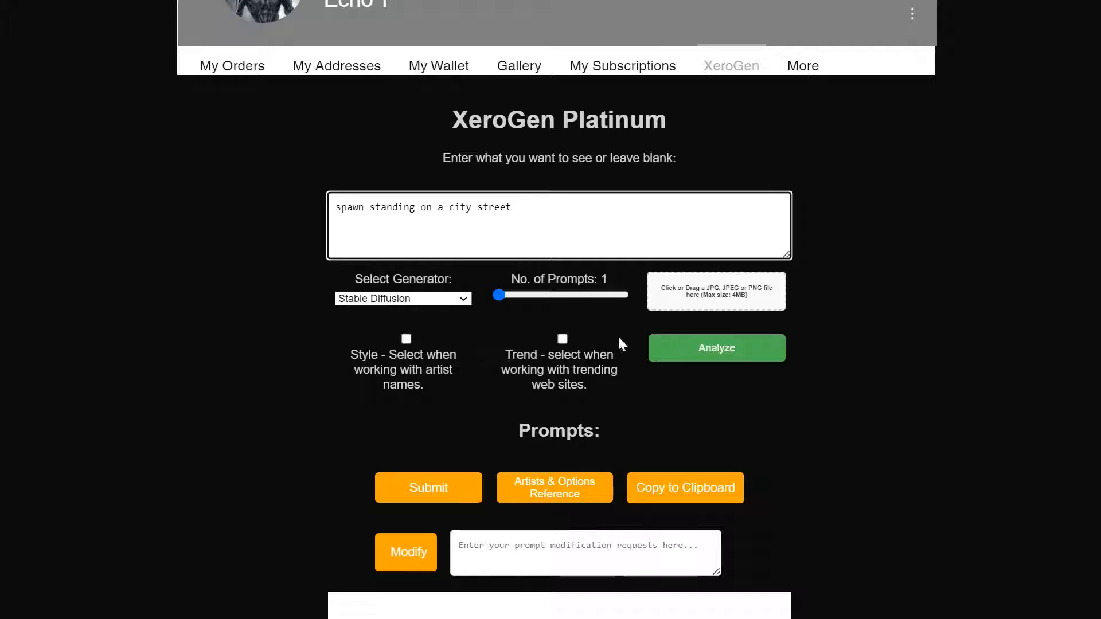
Submit the Spawn description to generate a Stable Diffusion prompt, and regenerate it for a different version
{"action": "left_click", "coordinate": [745, 373]}
{"action": "scroll", "coordinate": [373, 401], "scroll_direction": "down", "scroll_amount": 3}
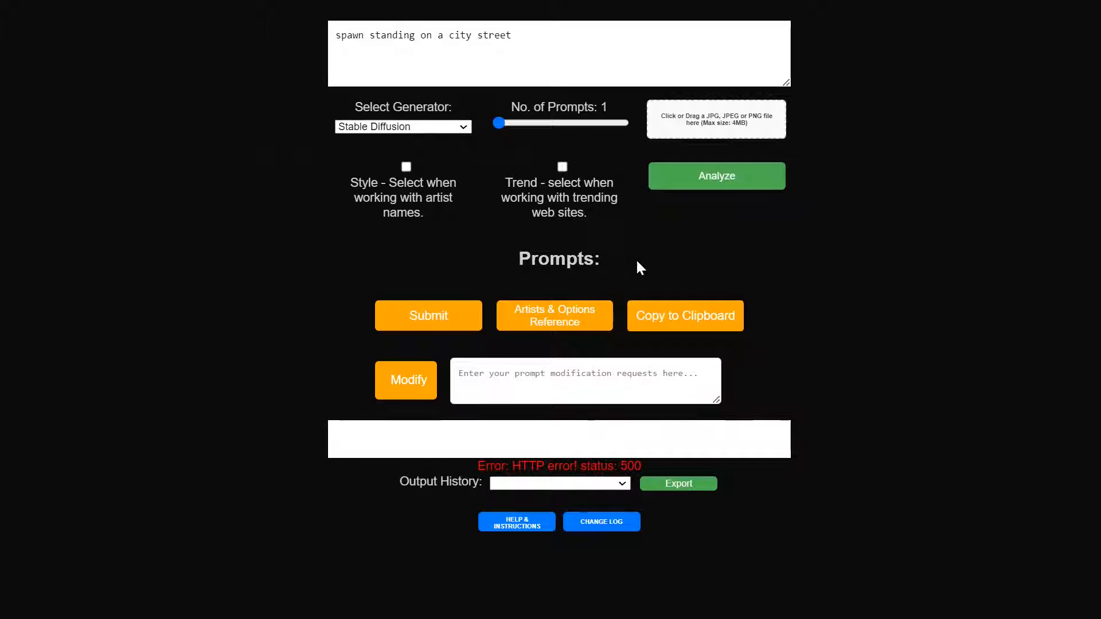
{"action": "scroll", "coordinate": [635, 259], "scroll_direction": "up", "scroll_amount": 2}
{"action": "left_click", "coordinate": [425, 401]}
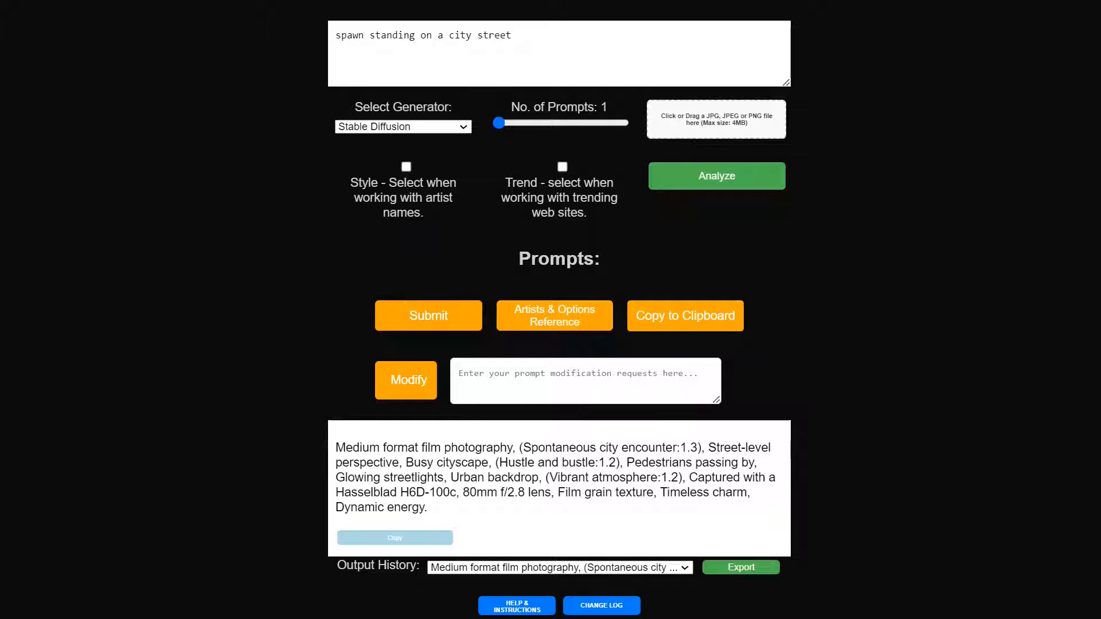
{"action": "left_click", "coordinate": [410, 317]}
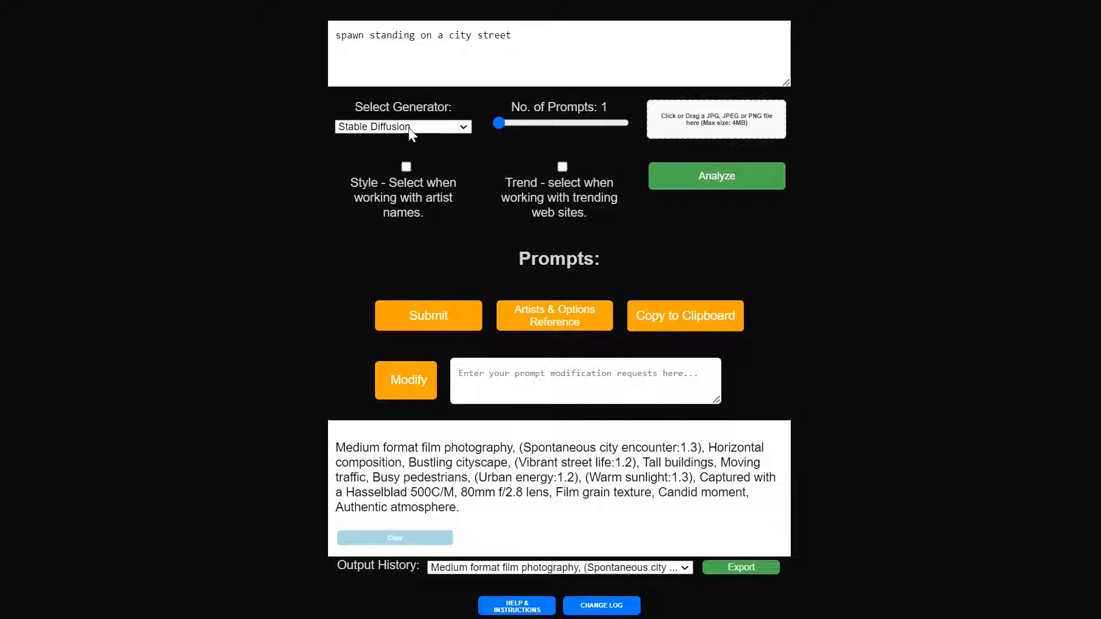
Set the number of prompts to 2 and submit the Spawn description again
{"action": "left_click", "coordinate": [529, 123]}
{"action": "left_click", "coordinate": [429, 316]}
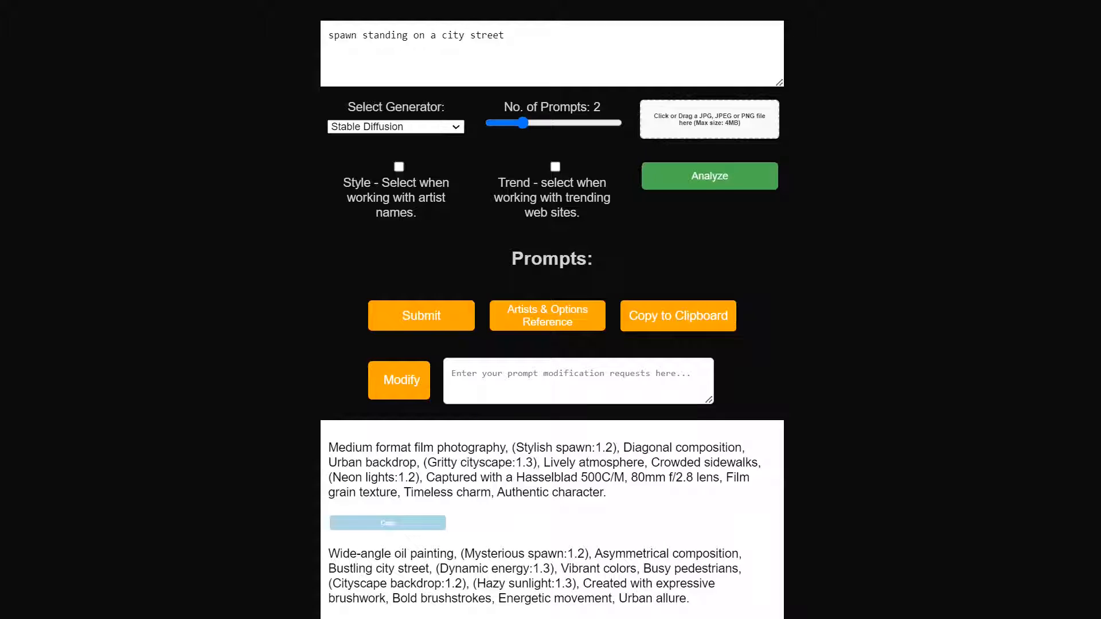
Insert "todd mcfarlain" before "spawn" at the start of the prompt description
{"action": "left_click", "coordinate": [329, 35]}
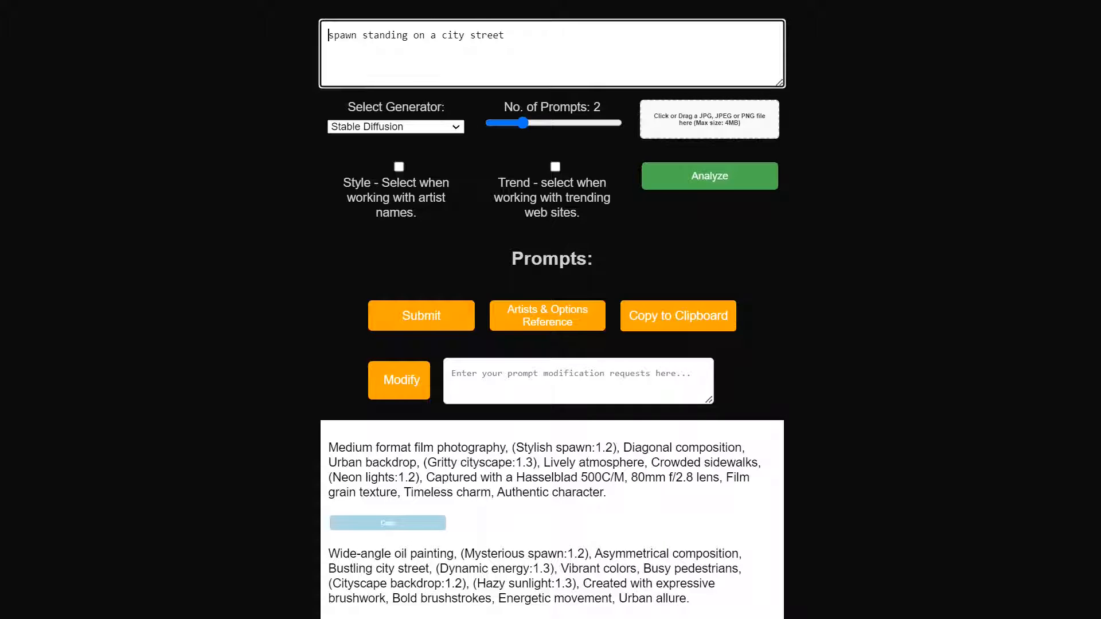
{"action": "type", "text": "todd "}
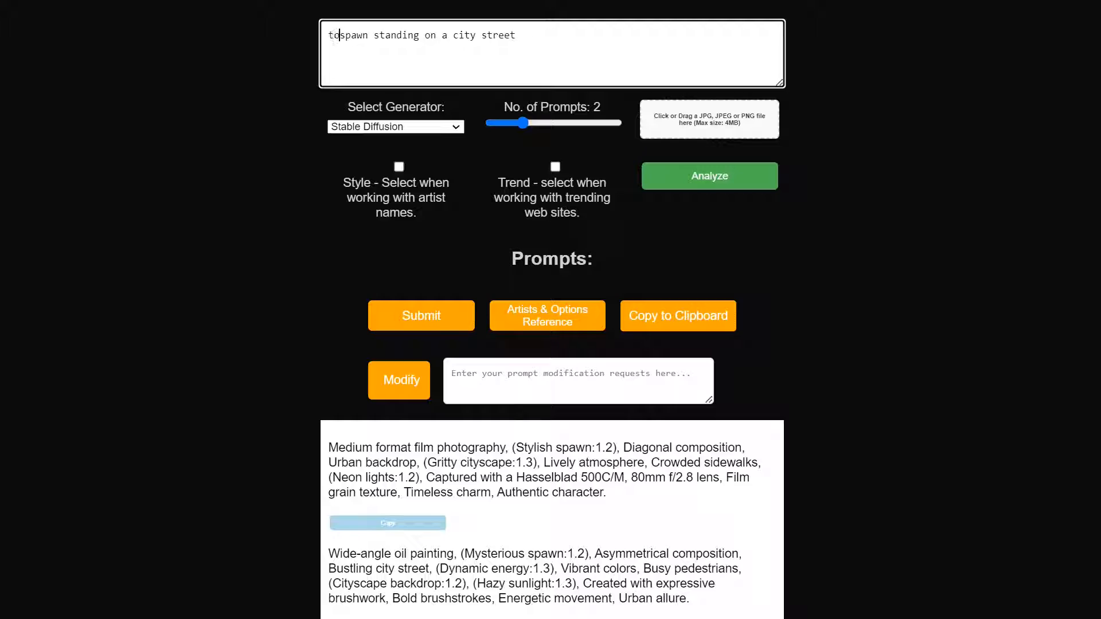
{"action": "type", "text": "m"}
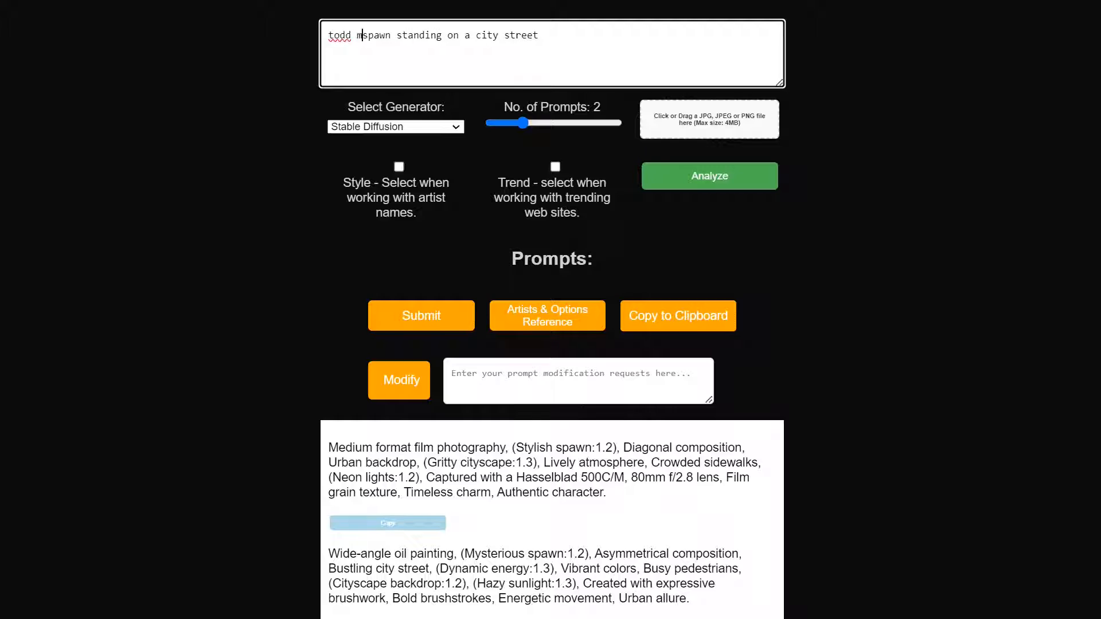
{"action": "type", "text": "cfarlain"}
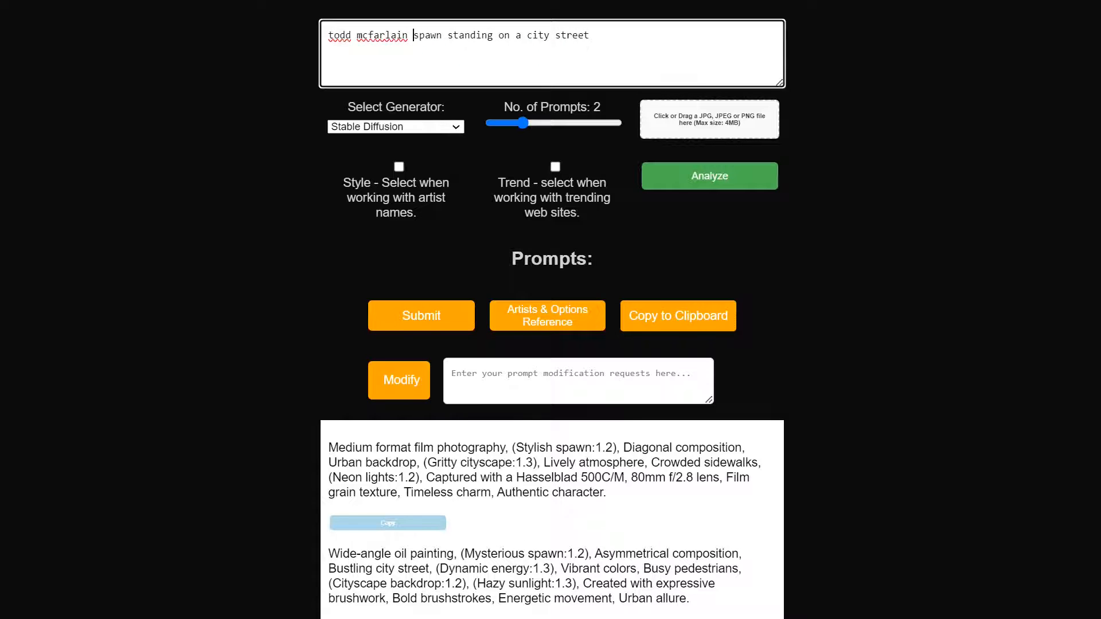
Submit the "todd mcfarlain spawn standing on a city street" description to generate two prompts
{"action": "right_click", "coordinate": [389, 35]}
{"action": "left_click", "coordinate": [383, 71]}
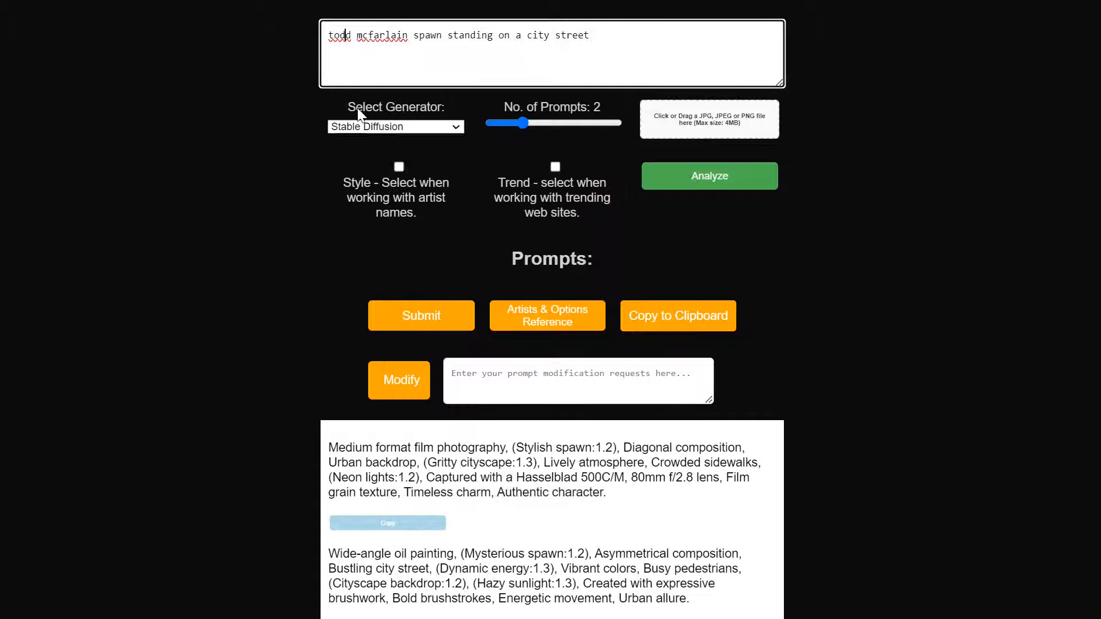
{"action": "left_click", "coordinate": [407, 315]}
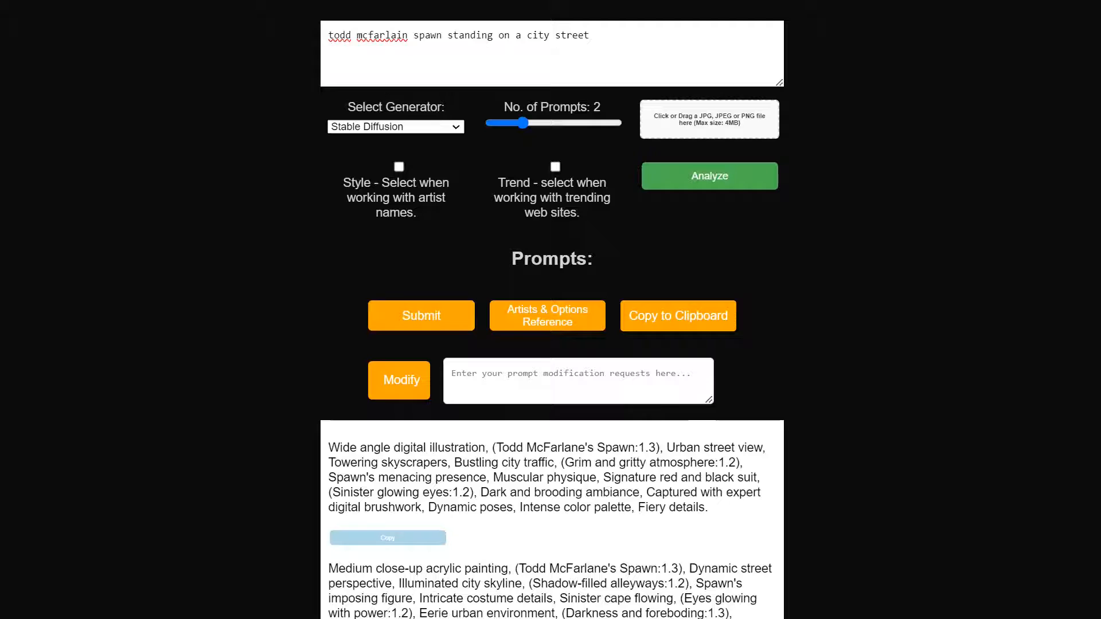
Copy the generated wide angle digital illustration prompt and paste it into the img2img prompt in Stable Diffusion
{"action": "left_click", "coordinate": [396, 538]}
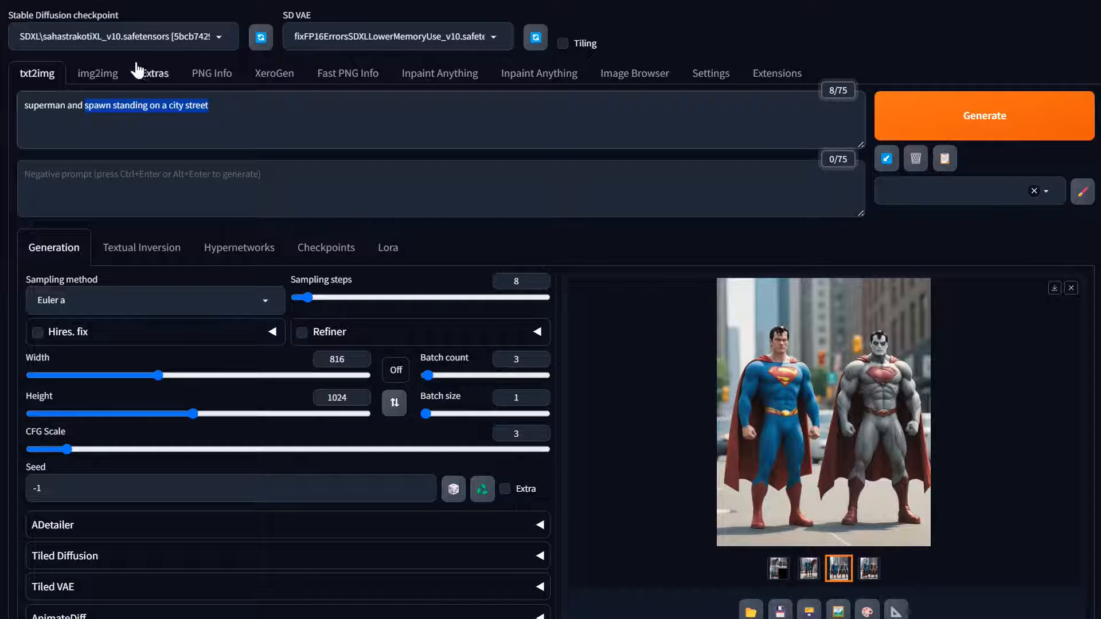
{"action": "left_click", "coordinate": [97, 73]}
{"action": "left_click", "coordinate": [172, 123]}
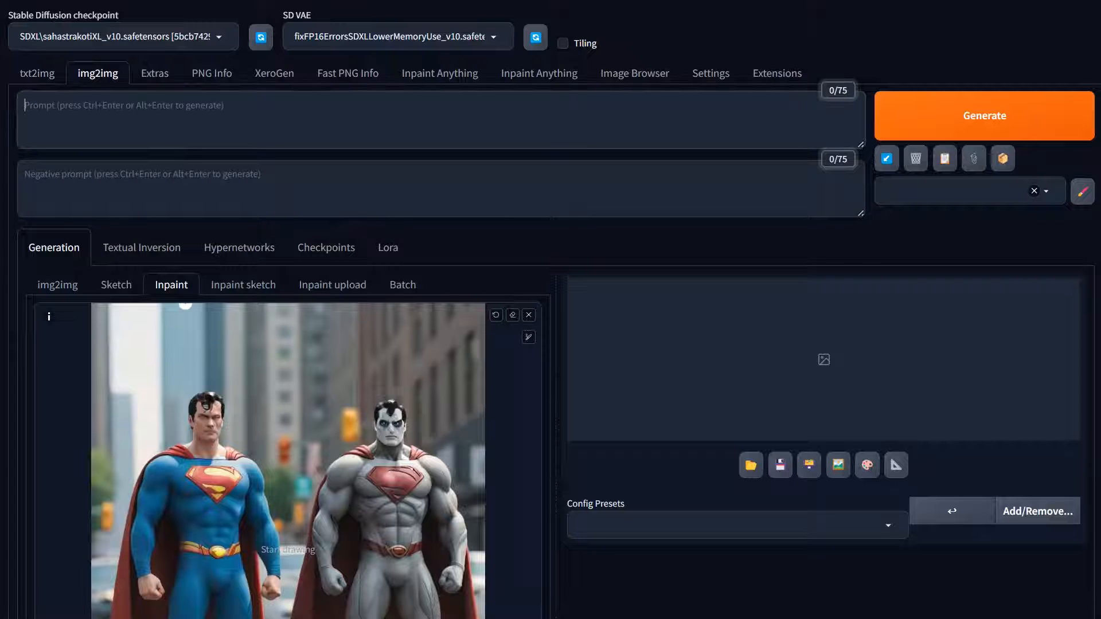
{"action": "key", "text": "ctrl+v"}
{"action": "scroll", "coordinate": [413, 341], "scroll_direction": "down", "scroll_amount": 5}
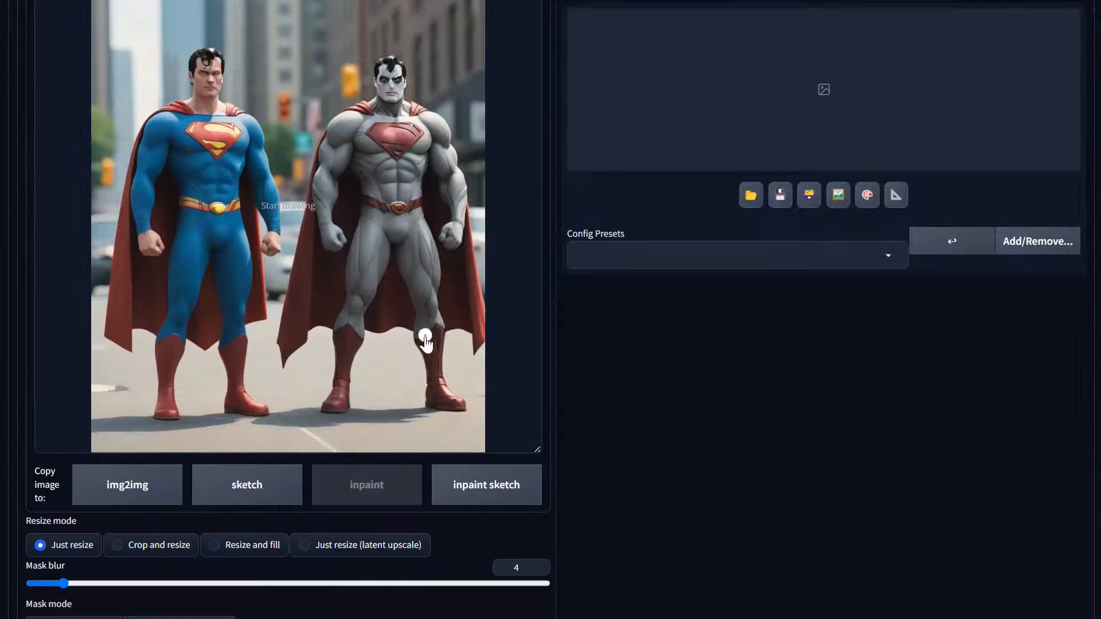
{"action": "scroll", "coordinate": [579, 348], "scroll_direction": "up", "scroll_amount": 5}
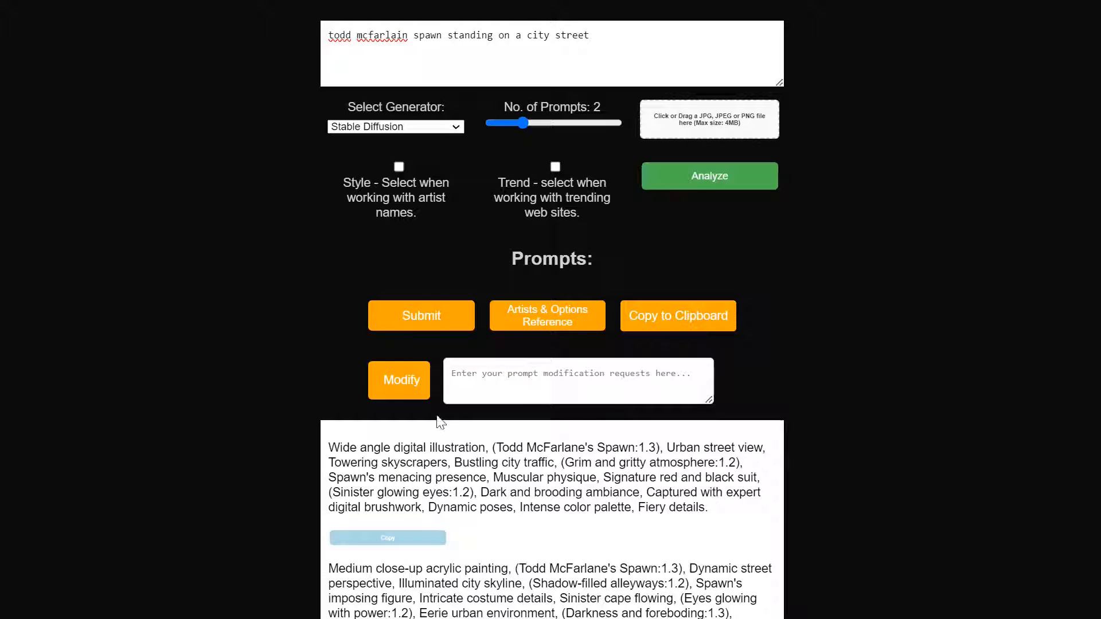
On the XeroGen website, modify the generated prompts with the request "make it a photograph"
{"action": "left_click", "coordinate": [451, 373]}
{"action": "type", "text": "make it a"}
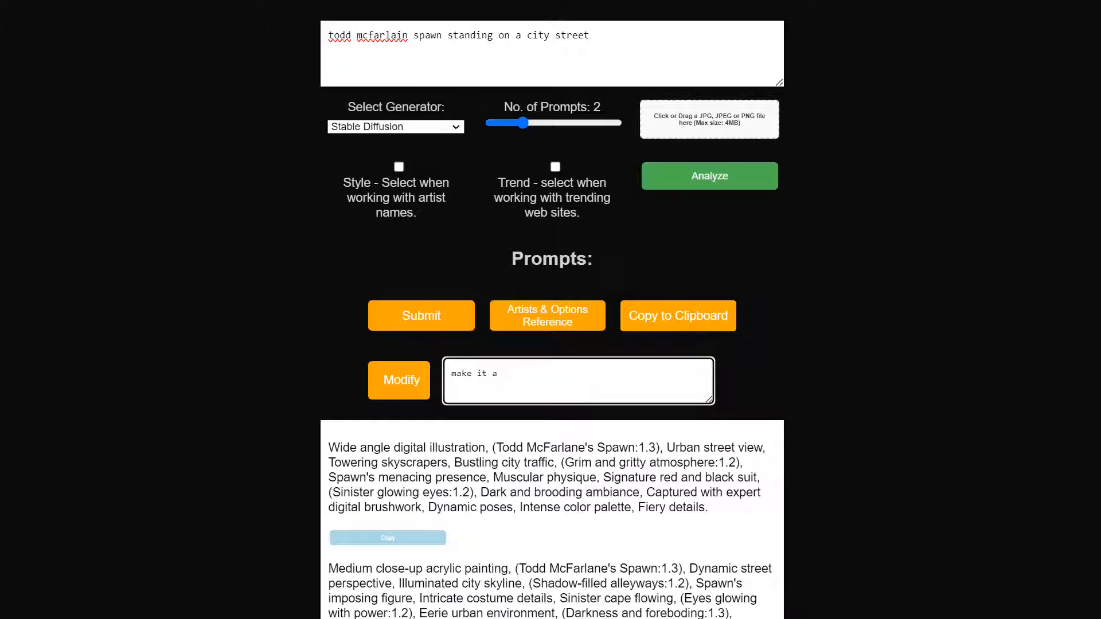
{"action": "type", "text": " photograph"}
{"action": "left_click", "coordinate": [399, 381]}
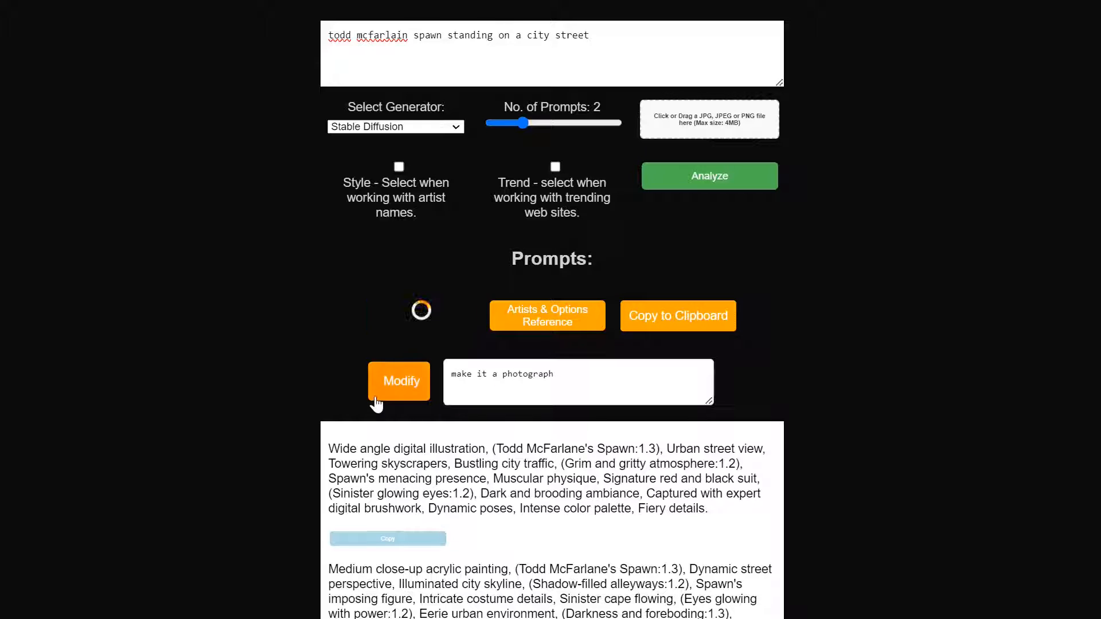
Copy the wide angle photograph prompt and replace the existing img2img prompt in Stable Diffusion with it
{"action": "scroll", "coordinate": [596, 476], "scroll_direction": "down", "scroll_amount": 1}
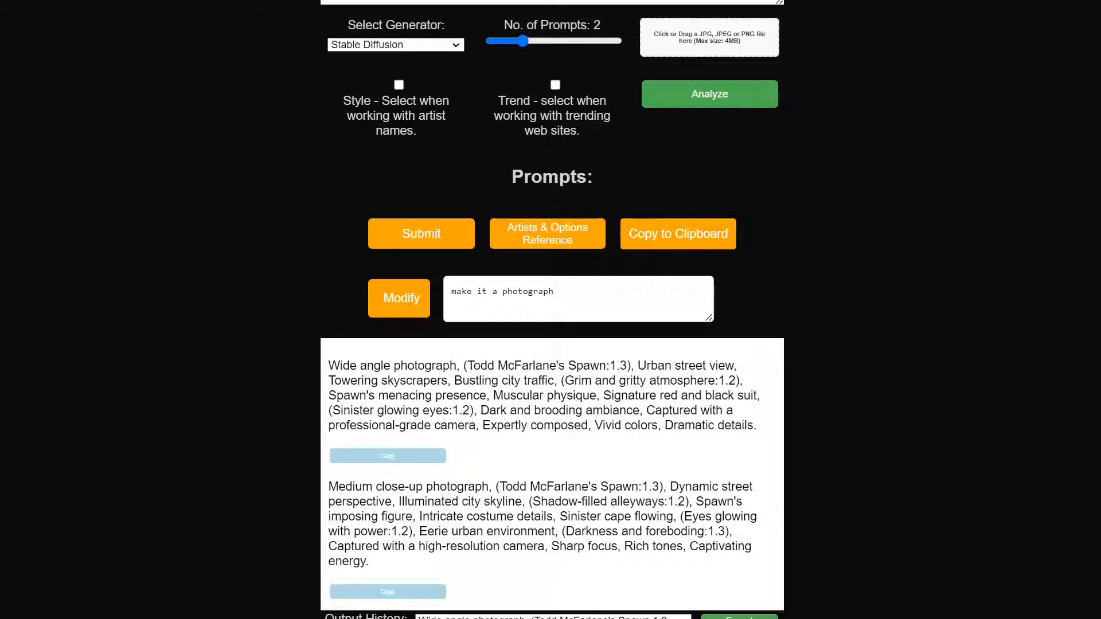
{"action": "left_click_drag", "start_coordinate": [763, 430], "coordinate": [324, 367]}
{"action": "key", "text": "ctrl+c"}
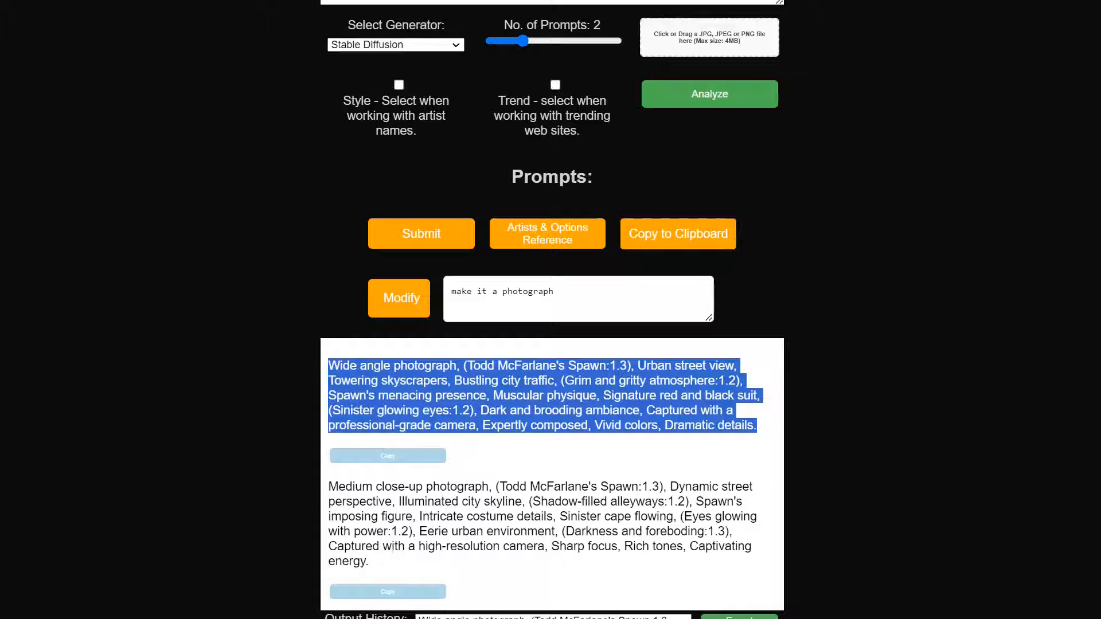
{"action": "key", "text": "alt+Tab"}
{"action": "left_click_drag", "start_coordinate": [736, 118], "coordinate": [24, 105]}
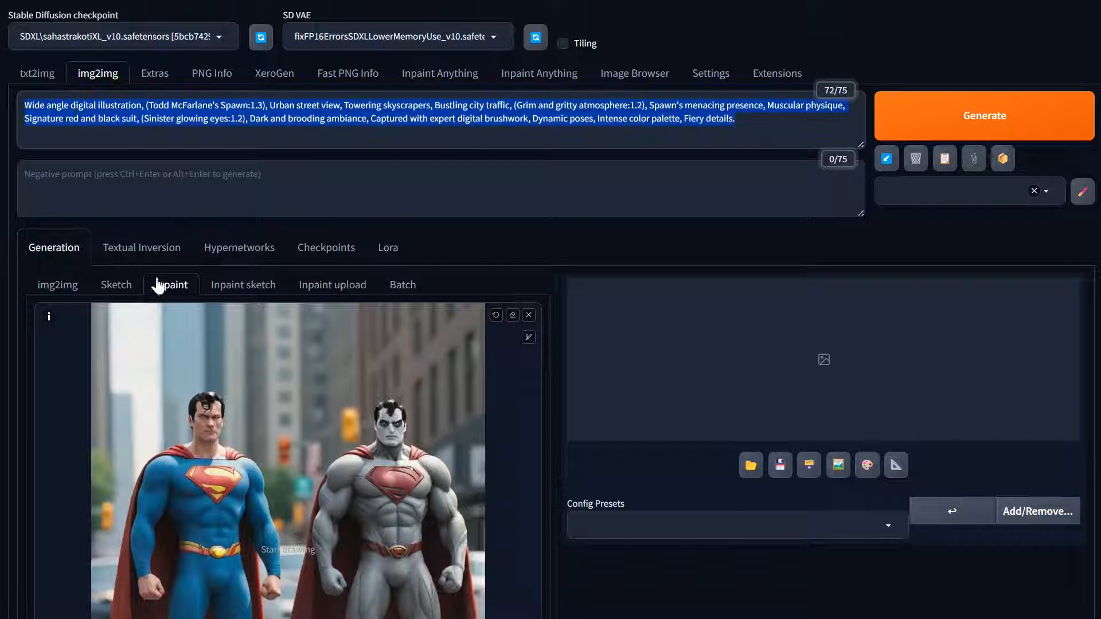
{"action": "key", "text": "ctrl+v"}
Set the inpaint mask blur to 12 and the sampling steps to 35
{"action": "scroll", "coordinate": [561, 346], "scroll_direction": "down", "scroll_amount": 5}
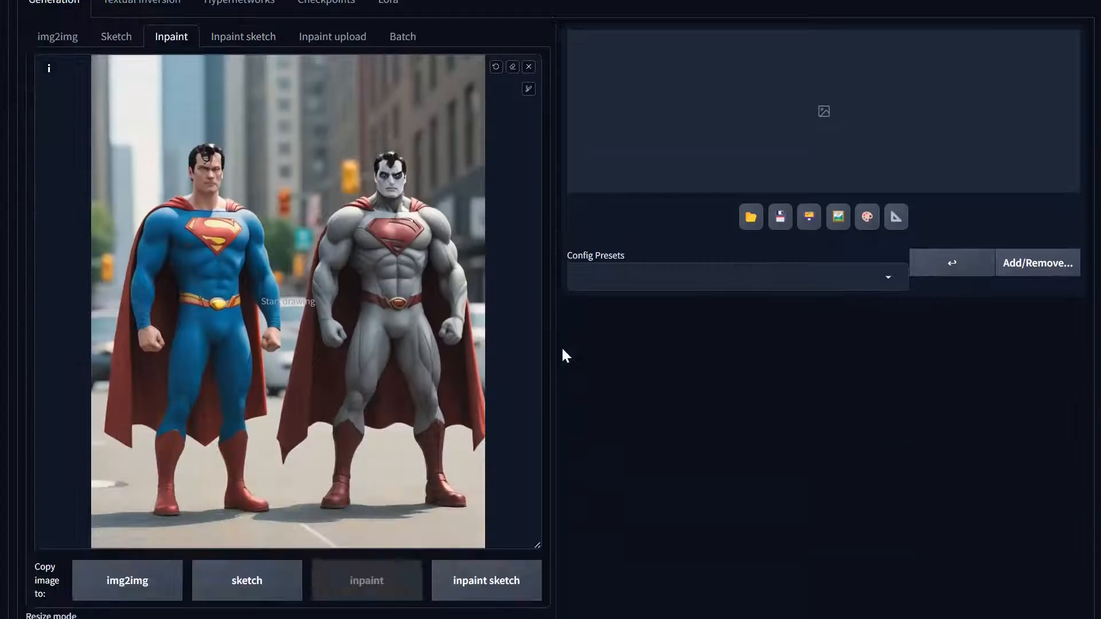
{"action": "scroll", "coordinate": [550, 372], "scroll_direction": "down", "scroll_amount": 1}
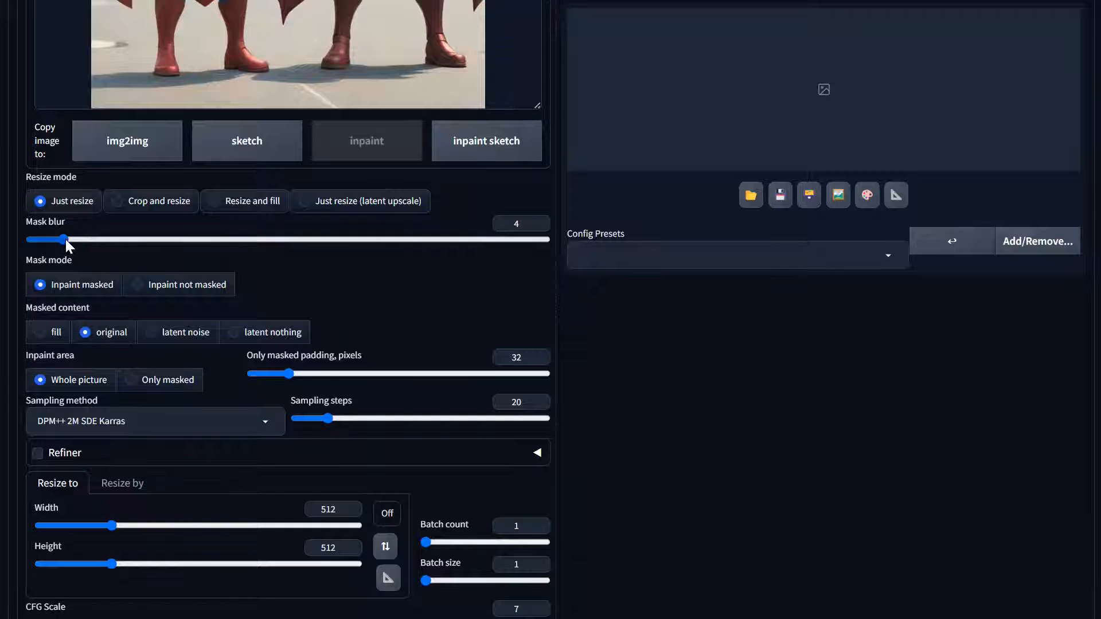
{"action": "left_click_drag", "start_coordinate": [66, 239], "coordinate": [92, 239]}
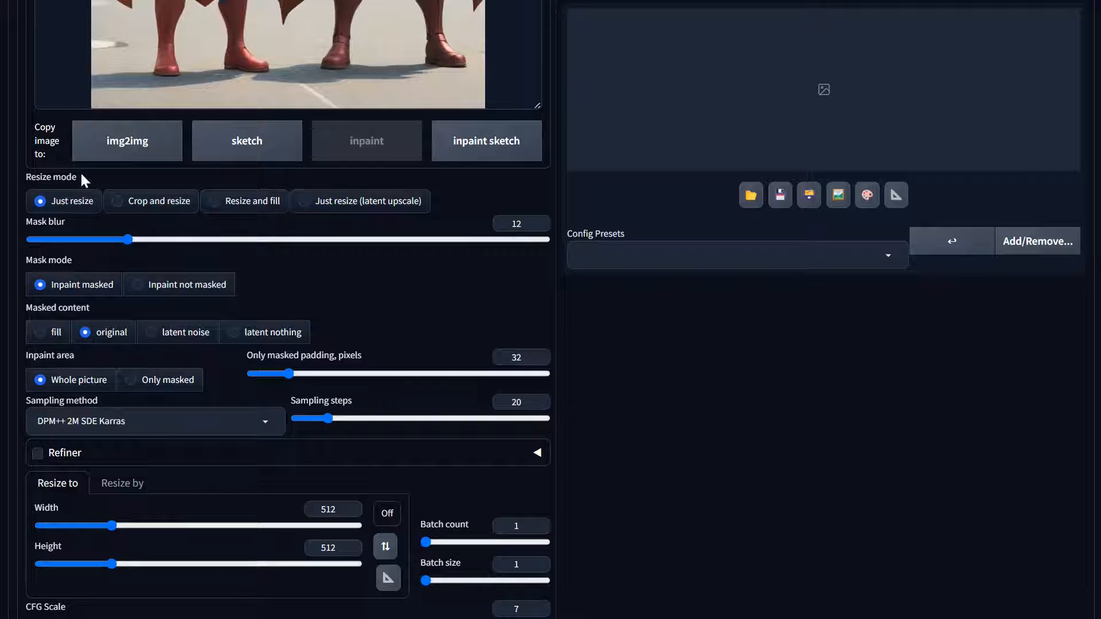
{"action": "left_click_drag", "start_coordinate": [328, 419], "coordinate": [352, 419]}
Lock the output aspect ratio to 1:1 and set the size to 1024 by 1024
{"action": "left_click", "coordinate": [388, 516]}
{"action": "left_click", "coordinate": [395, 572]}
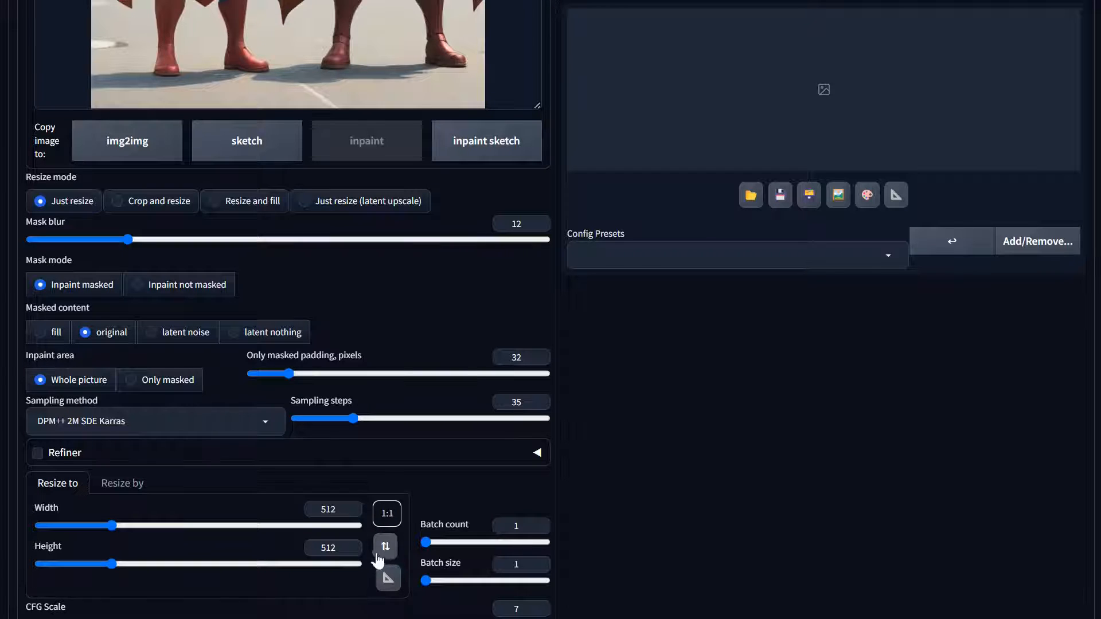
{"action": "left_click_drag", "start_coordinate": [112, 565], "coordinate": [194, 569]}
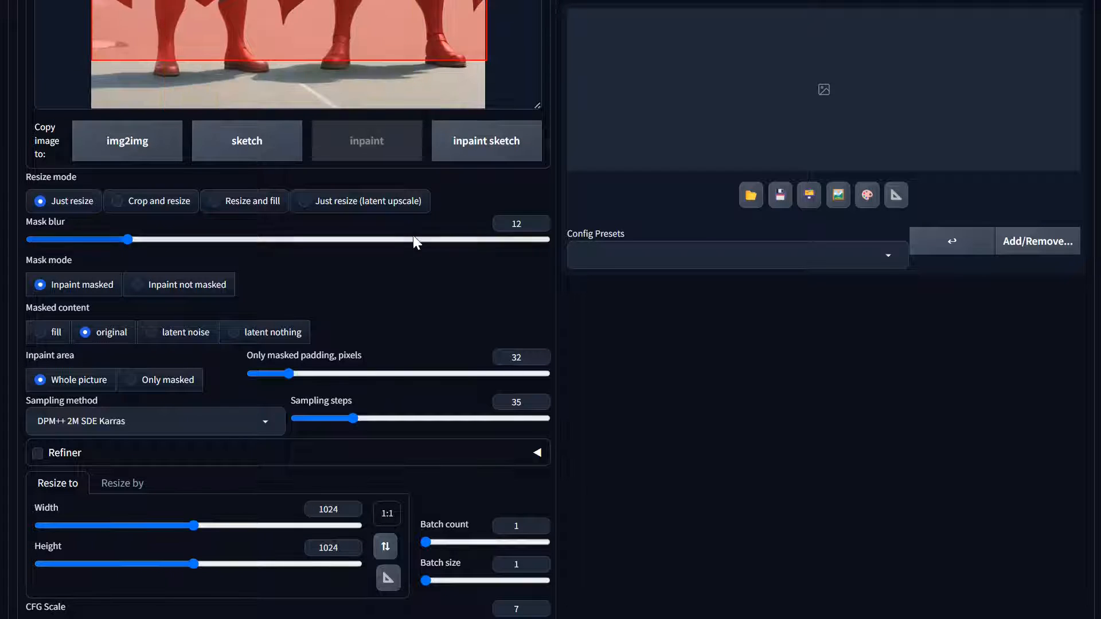
Enlarge the inpaint brush to its maximum and paint a mask over the whole grey figure beside Superman, including its cape
{"action": "scroll", "coordinate": [413, 240], "scroll_direction": "up", "scroll_amount": 5}
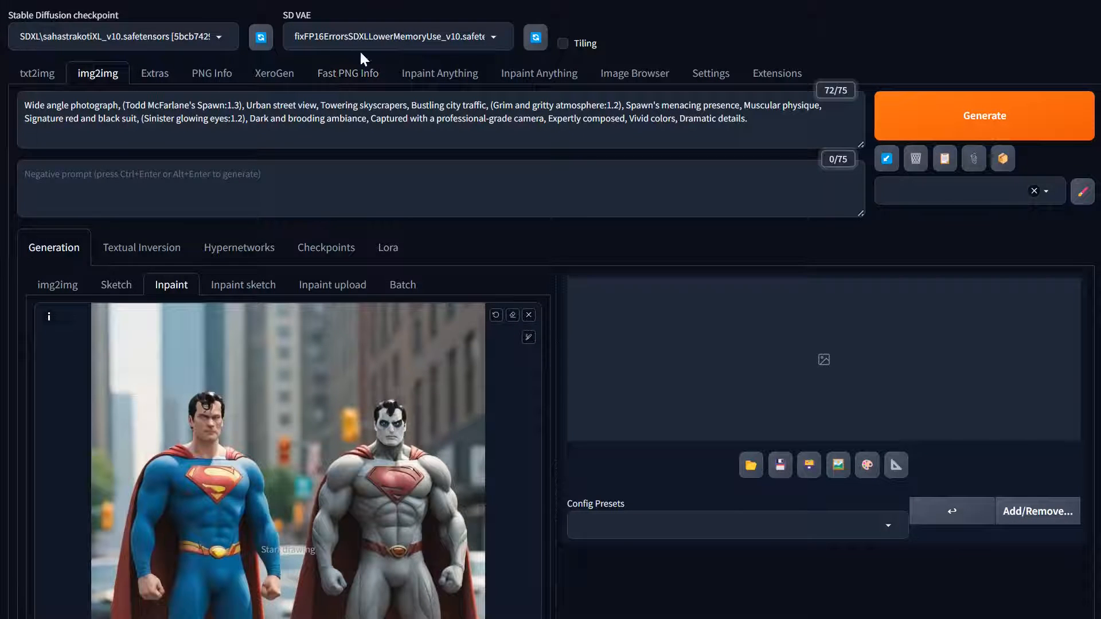
{"action": "scroll", "coordinate": [377, 365], "scroll_direction": "down", "scroll_amount": 5}
{"action": "scroll", "coordinate": [377, 365], "scroll_direction": "up", "scroll_amount": 2}
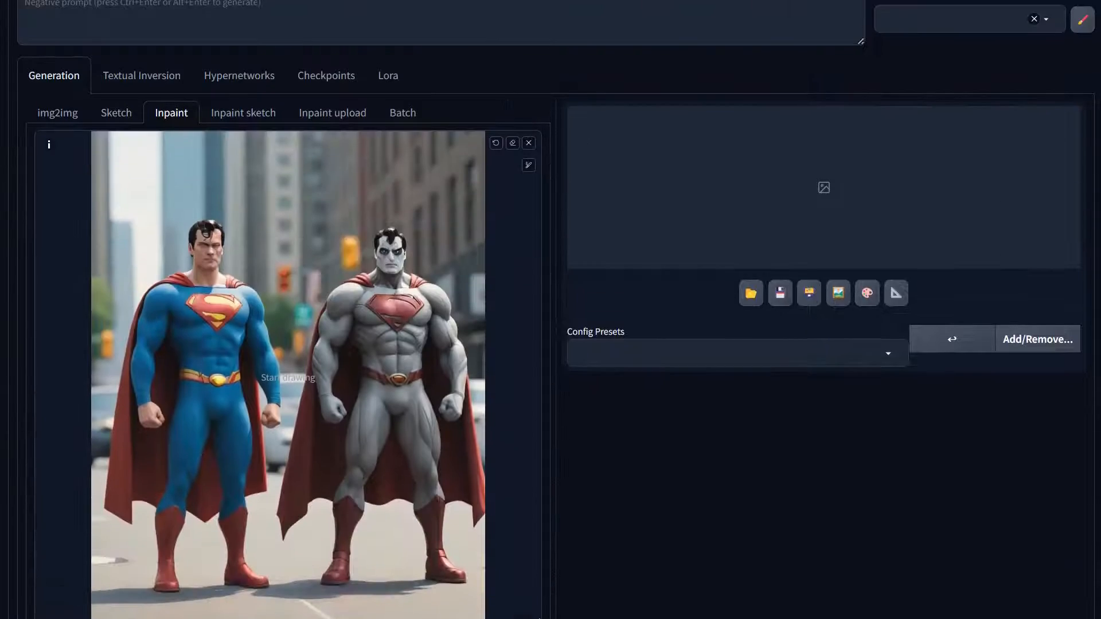
{"action": "left_click", "coordinate": [529, 166]}
{"action": "left_click_drag", "start_coordinate": [467, 165], "coordinate": [529, 181]}
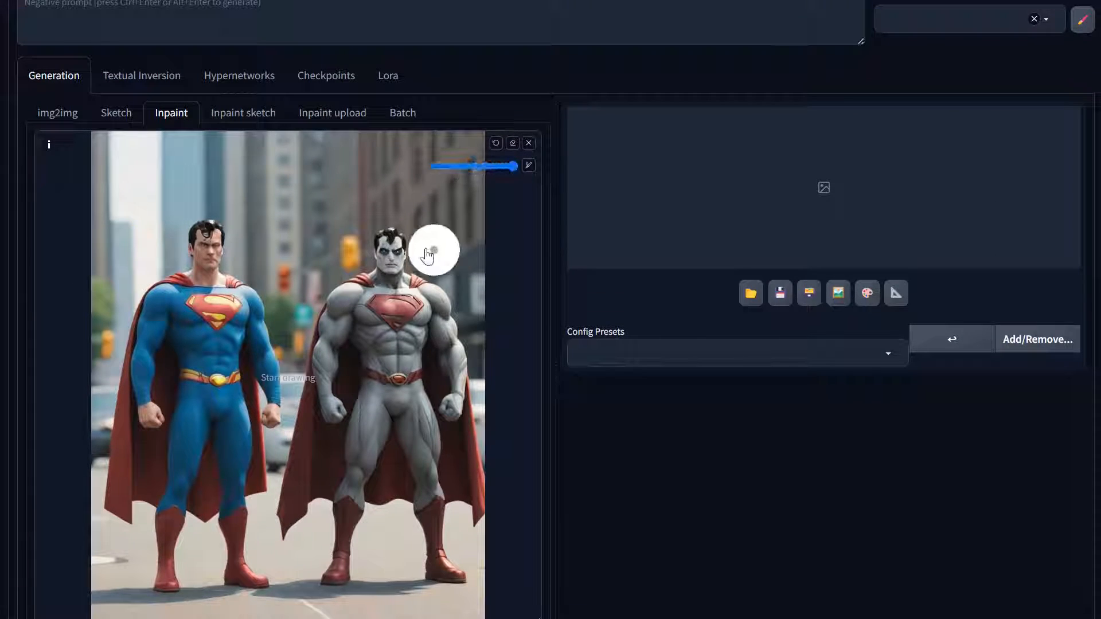
{"action": "mouse_move", "coordinate": [393, 244]}
{"action": "left_mouse_down"}
{"action": "mouse_move", "coordinate": [361, 263]}
{"action": "mouse_move", "coordinate": [330, 307]}
{"action": "mouse_move", "coordinate": [291, 509]}
{"action": "mouse_move", "coordinate": [328, 573]}
{"action": "mouse_move", "coordinate": [417, 575]}
{"action": "mouse_move", "coordinate": [293, 584]}
{"action": "mouse_move", "coordinate": [298, 525]}
{"action": "mouse_move", "coordinate": [293, 542]}
{"action": "mouse_move", "coordinate": [338, 568]}
{"action": "mouse_move", "coordinate": [453, 580]}
{"action": "mouse_move", "coordinate": [464, 568]}
{"action": "mouse_move", "coordinate": [454, 265]}
{"action": "mouse_move", "coordinate": [443, 254]}
{"action": "mouse_move", "coordinate": [406, 245]}
{"action": "mouse_move", "coordinate": [430, 249]}
{"action": "mouse_move", "coordinate": [453, 279]}
{"action": "mouse_move", "coordinate": [369, 289]}
{"action": "mouse_move", "coordinate": [419, 298]}
{"action": "mouse_move", "coordinate": [359, 329]}
{"action": "mouse_move", "coordinate": [426, 344]}
{"action": "mouse_move", "coordinate": [424, 370]}
{"action": "mouse_move", "coordinate": [346, 378]}
{"action": "mouse_move", "coordinate": [418, 391]}
{"action": "mouse_move", "coordinate": [374, 424]}
{"action": "mouse_move", "coordinate": [328, 427]}
{"action": "mouse_move", "coordinate": [320, 484]}
{"action": "mouse_move", "coordinate": [405, 521]}
{"action": "mouse_move", "coordinate": [405, 536]}
{"action": "mouse_move", "coordinate": [437, 550]}
{"action": "mouse_move", "coordinate": [305, 450]}
{"action": "mouse_move", "coordinate": [320, 315]}
{"action": "mouse_move", "coordinate": [354, 244]}
{"action": "mouse_move", "coordinate": [394, 233]}
{"action": "mouse_move", "coordinate": [450, 250]}
{"action": "mouse_move", "coordinate": [447, 347]}
{"action": "left_mouse_up"}
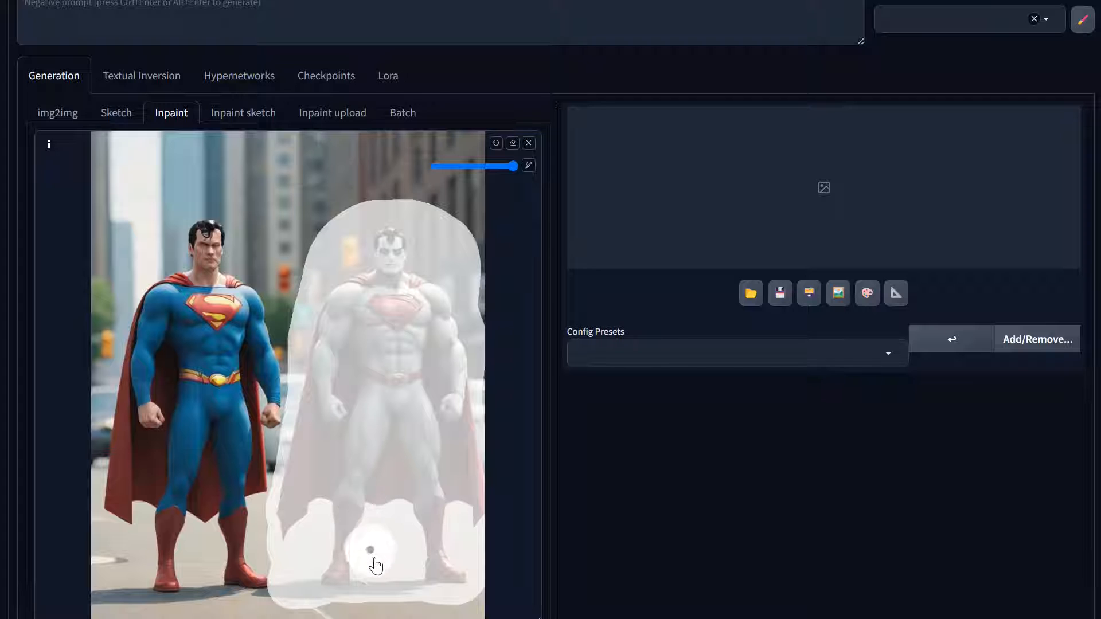
{"action": "scroll", "coordinate": [375, 565], "scroll_direction": "down", "scroll_amount": 3}
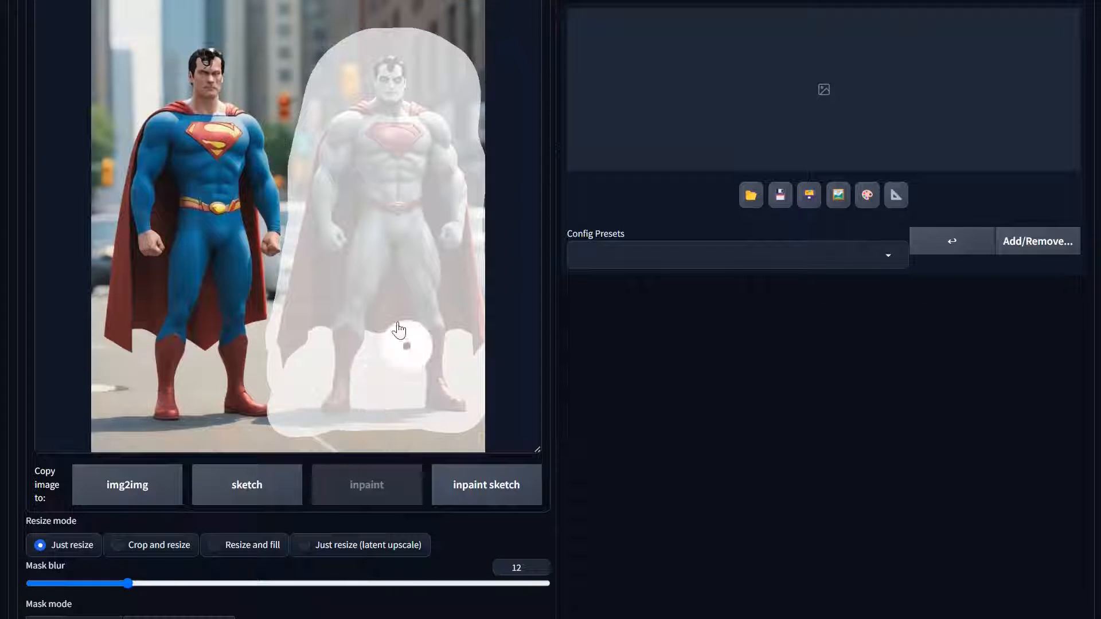
{"action": "scroll", "coordinate": [393, 185], "scroll_direction": "up", "scroll_amount": 2}
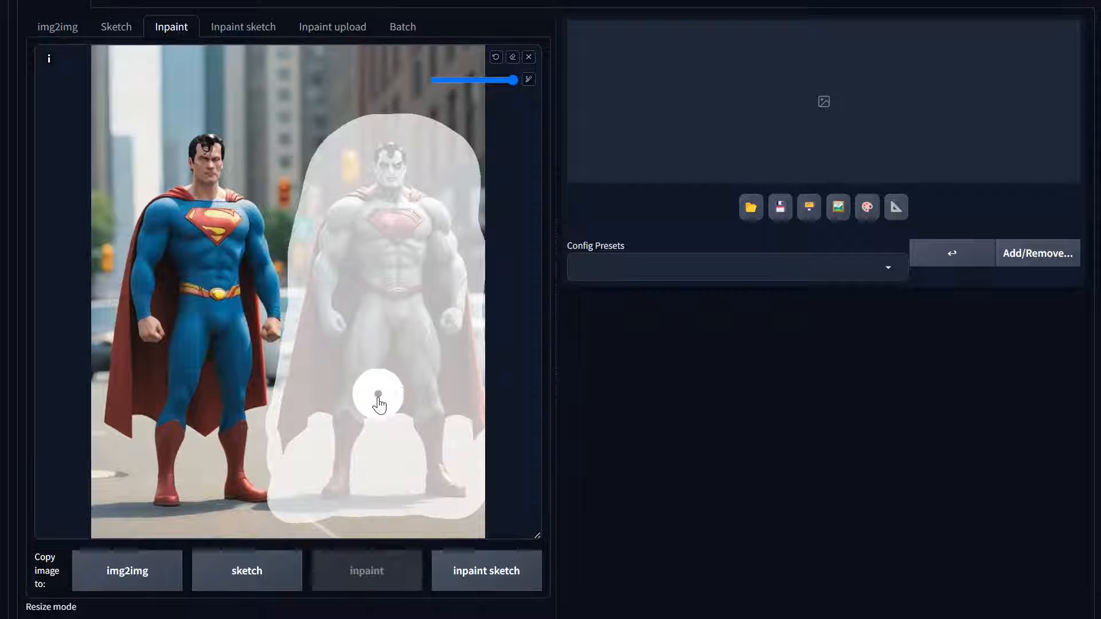
Enable ControlNet Unit 0 with Pixel Perfect and an independent control image, loading the two-figure Superman picture
{"action": "scroll", "coordinate": [425, 485], "scroll_direction": "down", "scroll_amount": 9}
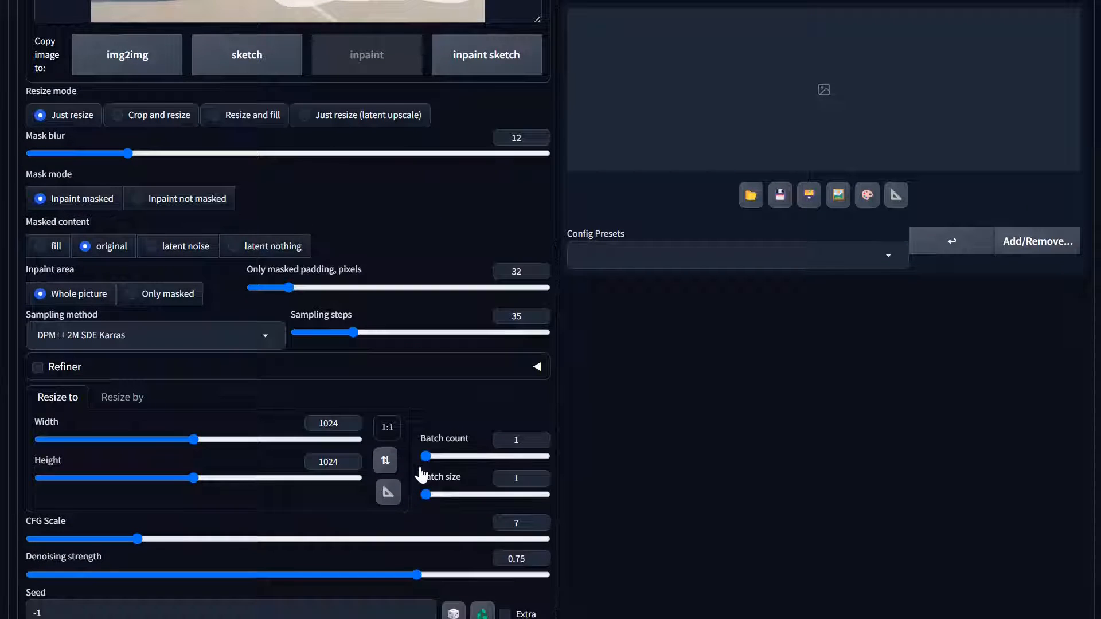
{"action": "scroll", "coordinate": [418, 474], "scroll_direction": "down", "scroll_amount": 4}
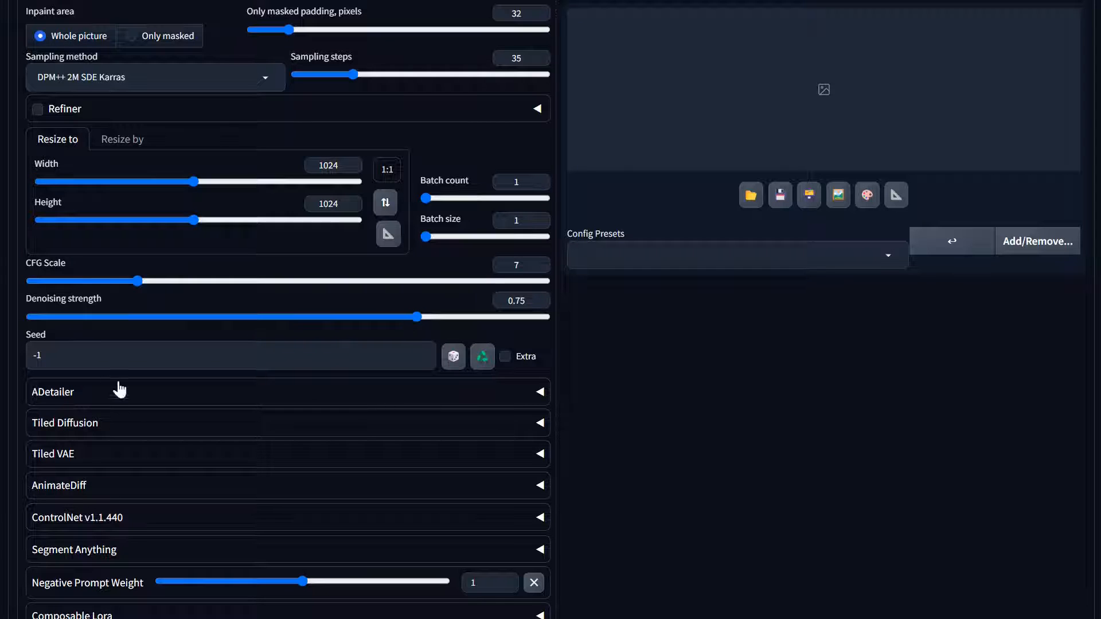
{"action": "scroll", "coordinate": [140, 435], "scroll_direction": "down", "scroll_amount": 2}
{"action": "left_click", "coordinate": [93, 439]}
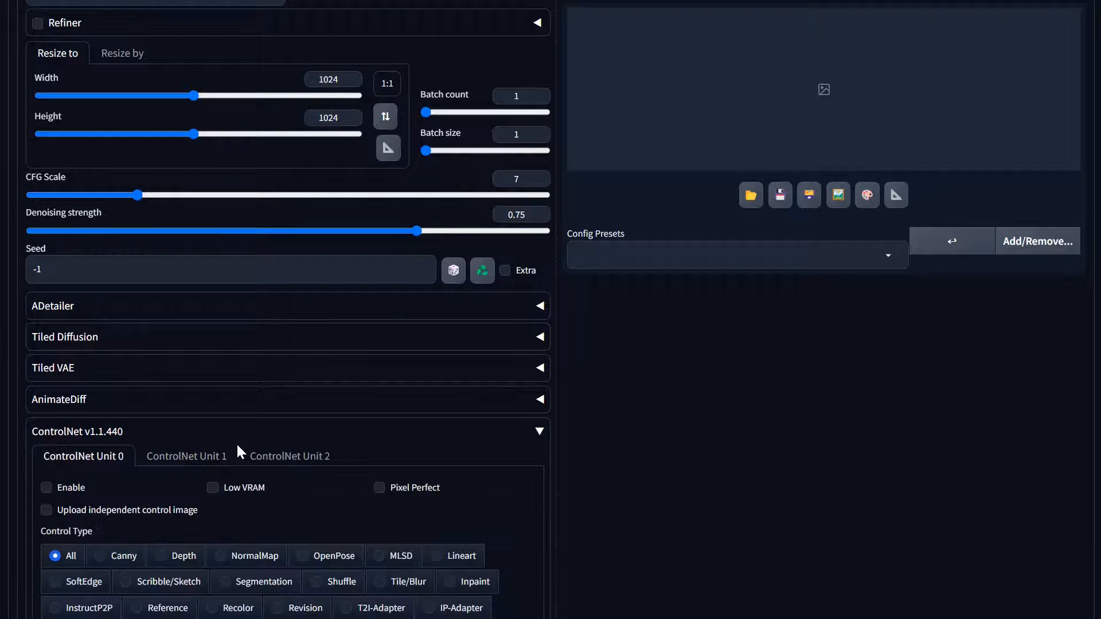
{"action": "scroll", "coordinate": [236, 442], "scroll_direction": "down", "scroll_amount": 2}
{"action": "left_click", "coordinate": [48, 402]}
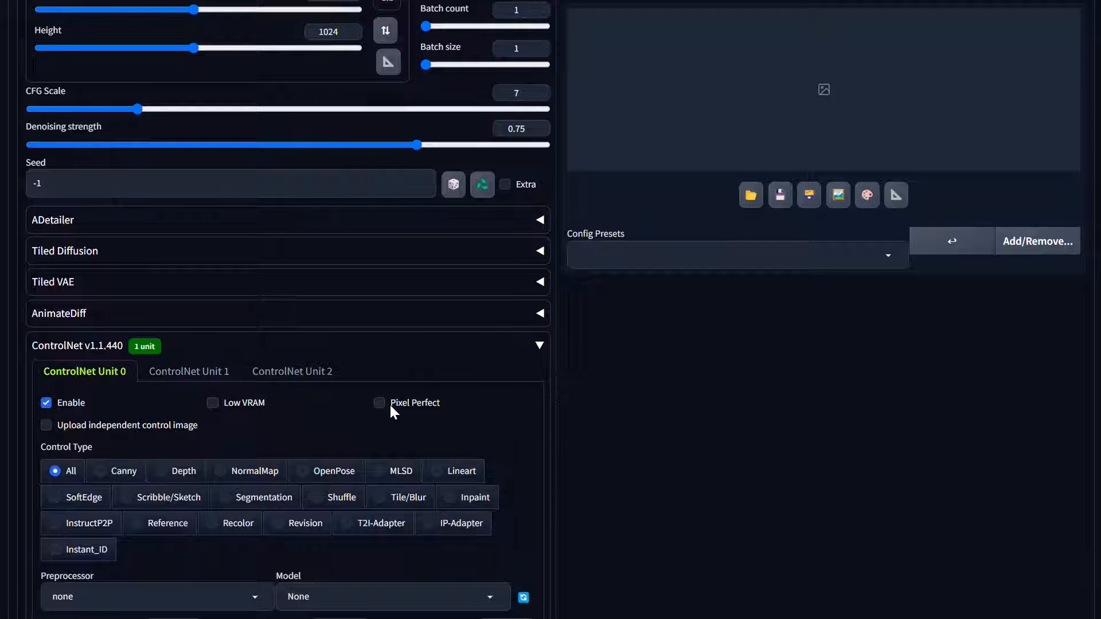
{"action": "left_click", "coordinate": [390, 404]}
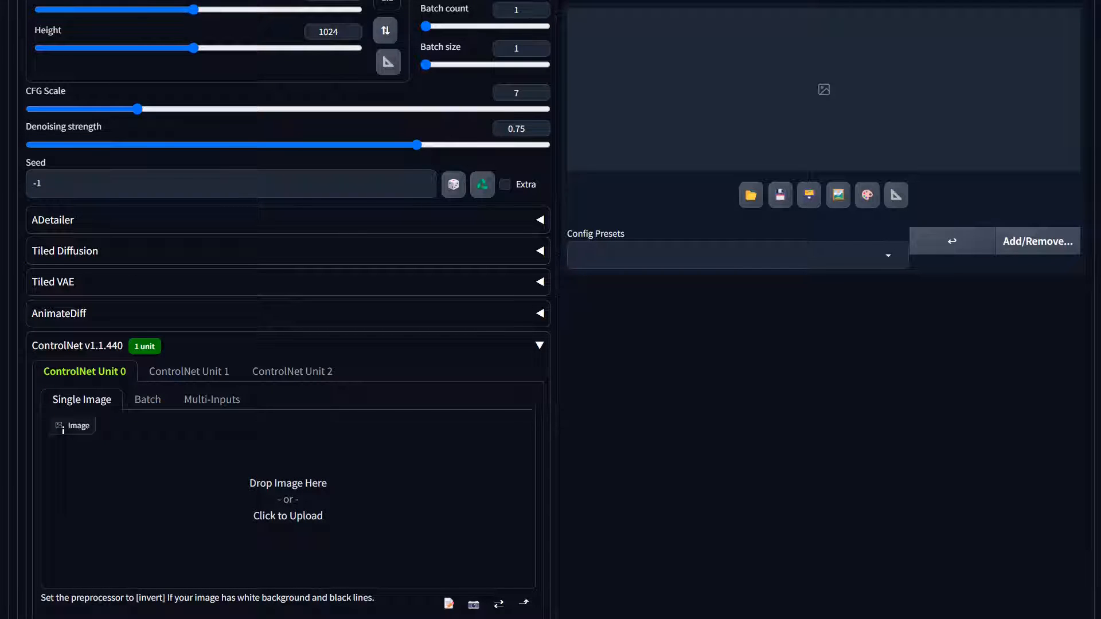
{"action": "left_click_drag", "start_coordinate": [1100, 447], "coordinate": [271, 517]}
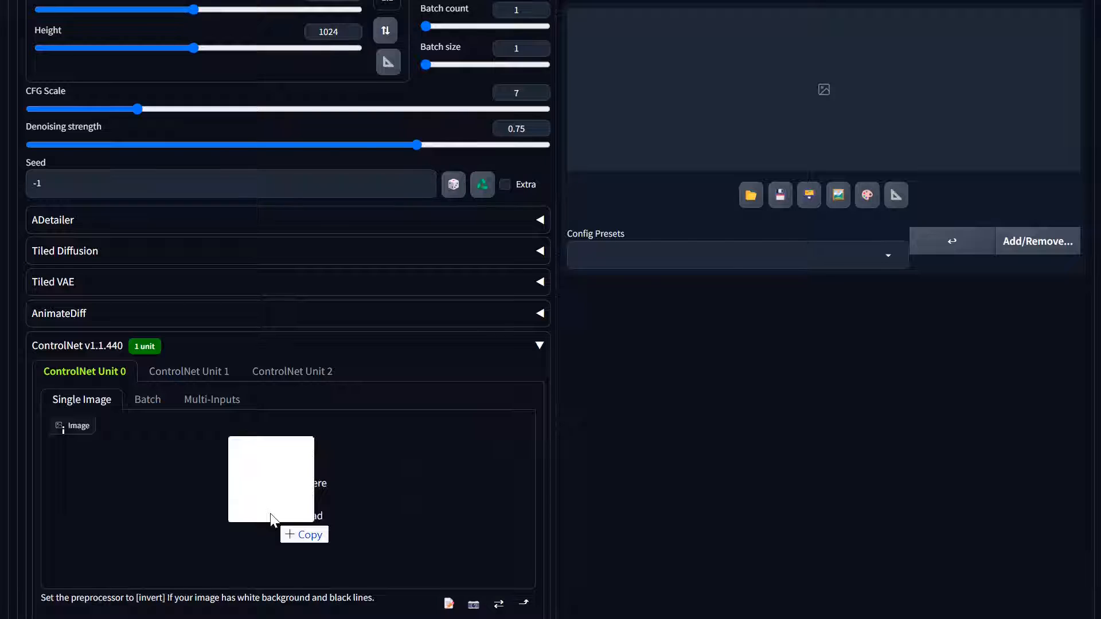
{"action": "left_click_drag", "start_coordinate": [270, 515], "coordinate": [269, 511]}
Set the ControlNet control type to Canny with a control weight of 0.6
{"action": "scroll", "coordinate": [465, 525], "scroll_direction": "down", "scroll_amount": 5}
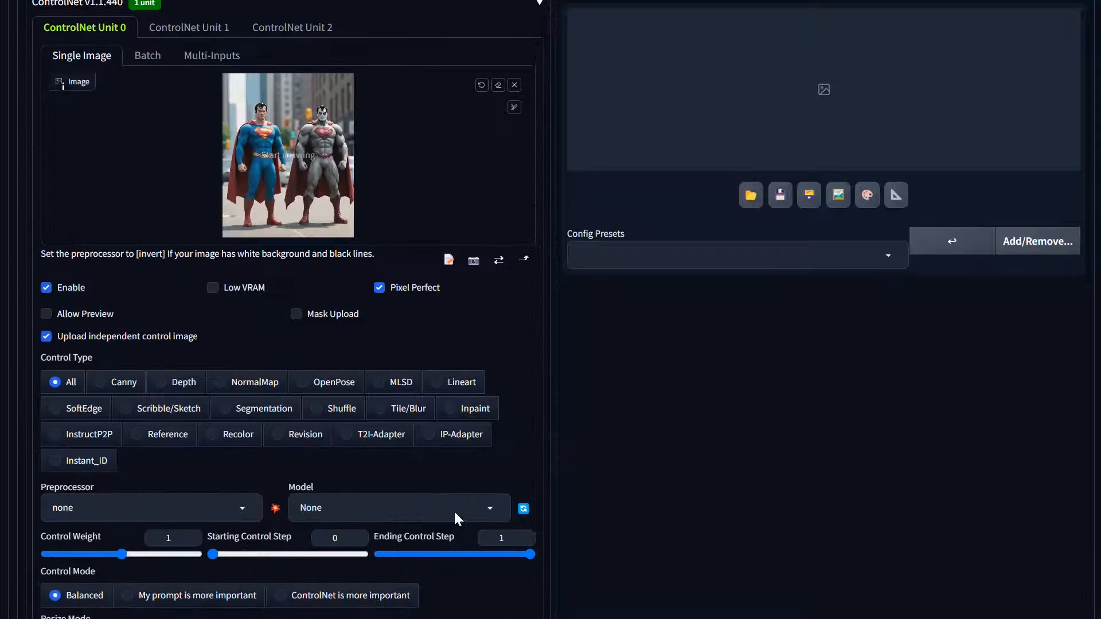
{"action": "left_click", "coordinate": [125, 393]}
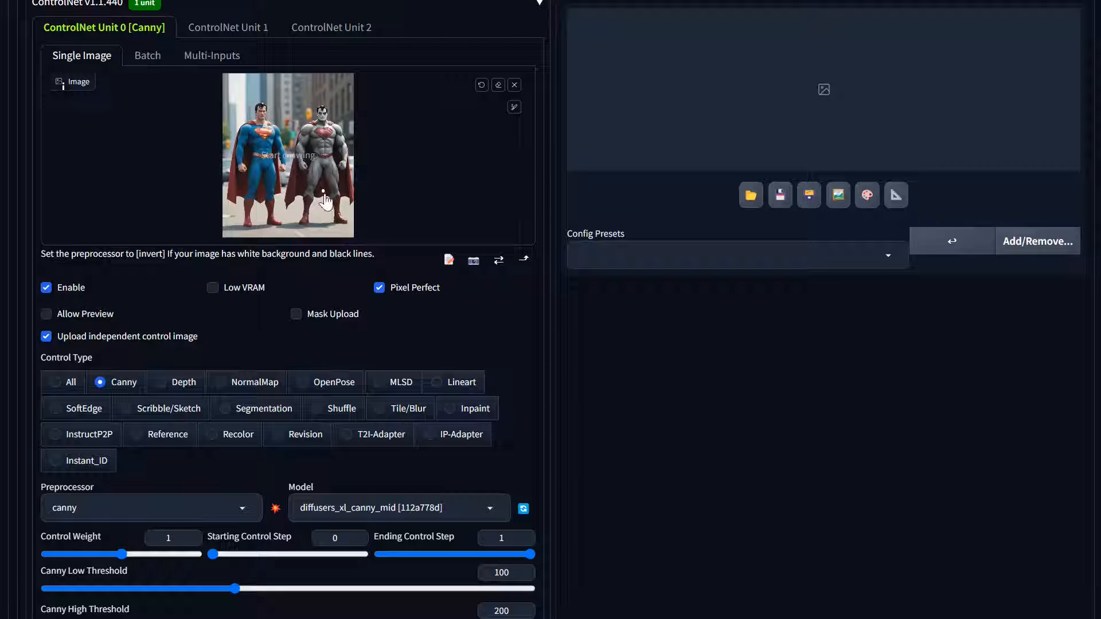
{"action": "scroll", "coordinate": [265, 335], "scroll_direction": "down", "scroll_amount": 3}
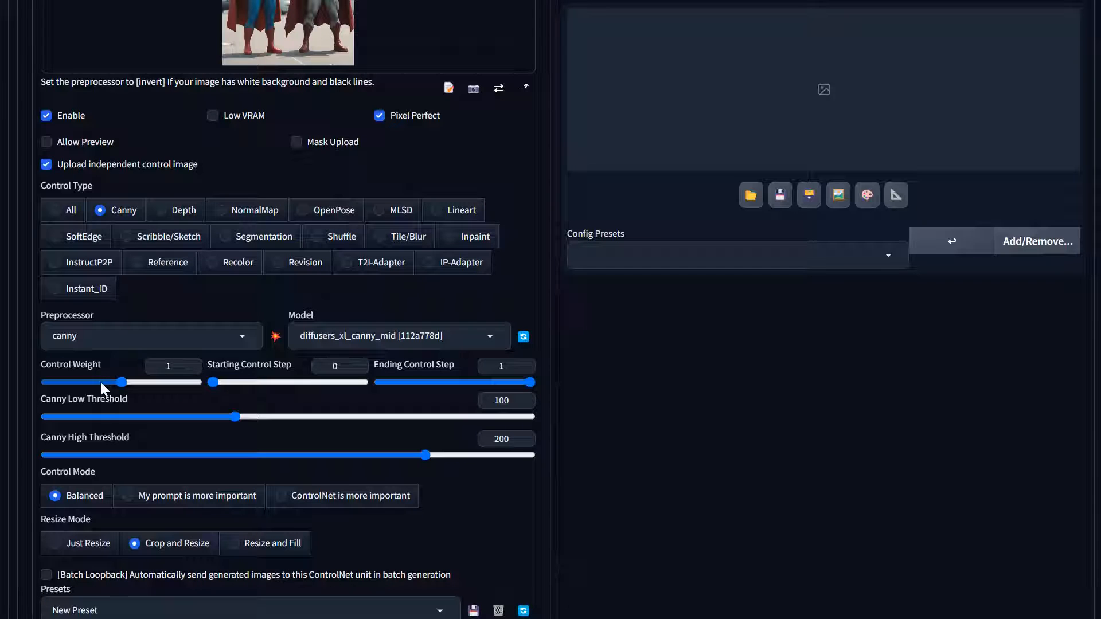
{"action": "left_click", "coordinate": [91, 381]}
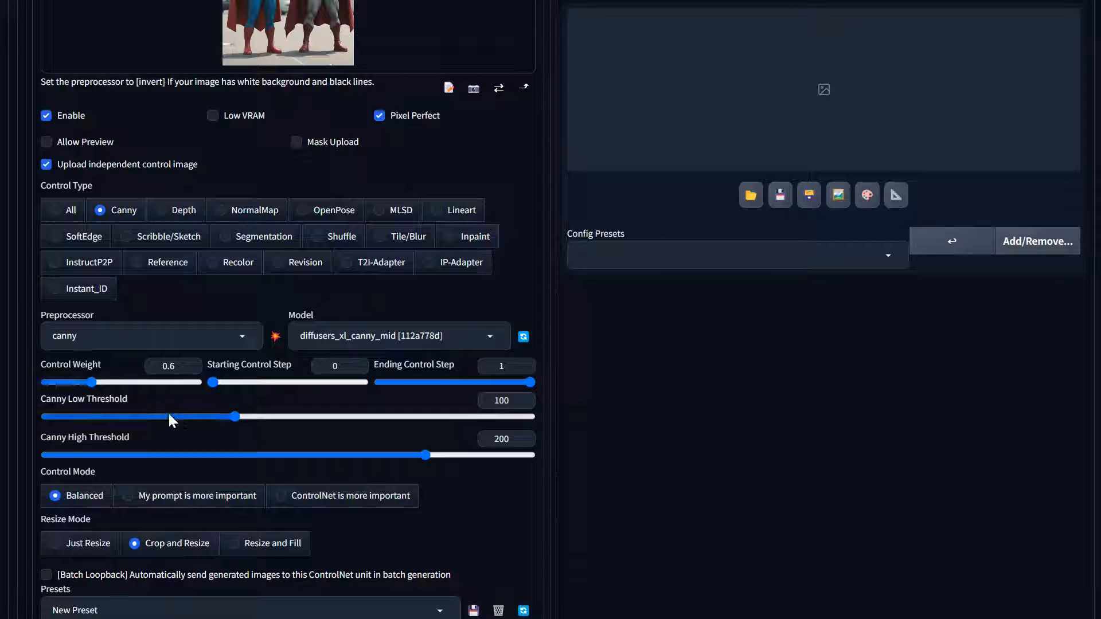
{"action": "scroll", "coordinate": [169, 420], "scroll_direction": "down", "scroll_amount": 5}
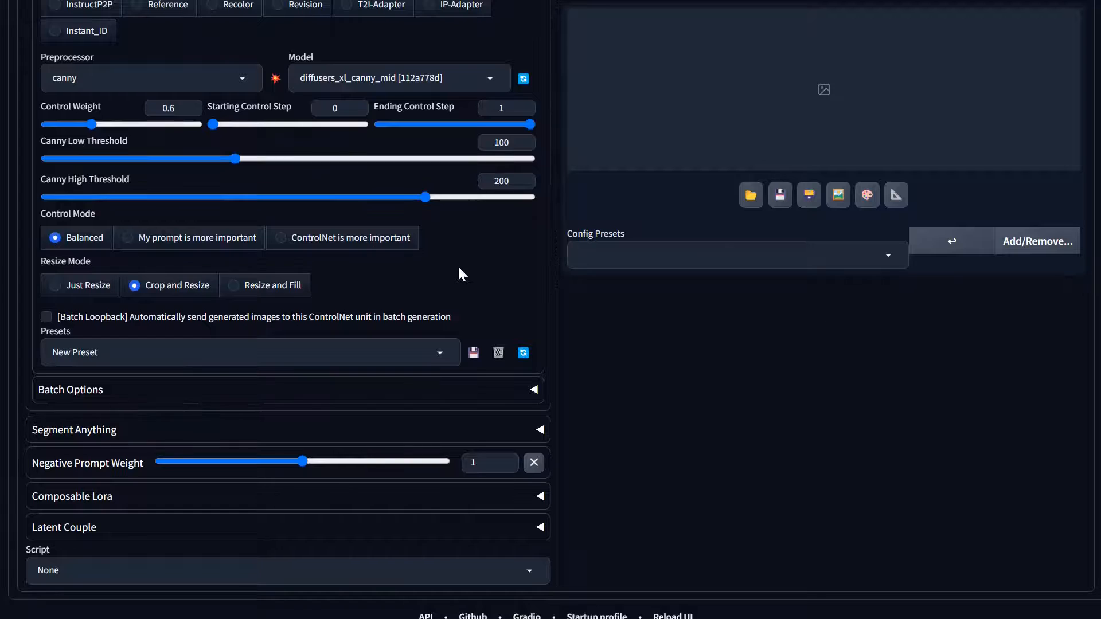
{"action": "scroll", "coordinate": [460, 267], "scroll_direction": "up", "scroll_amount": 15}
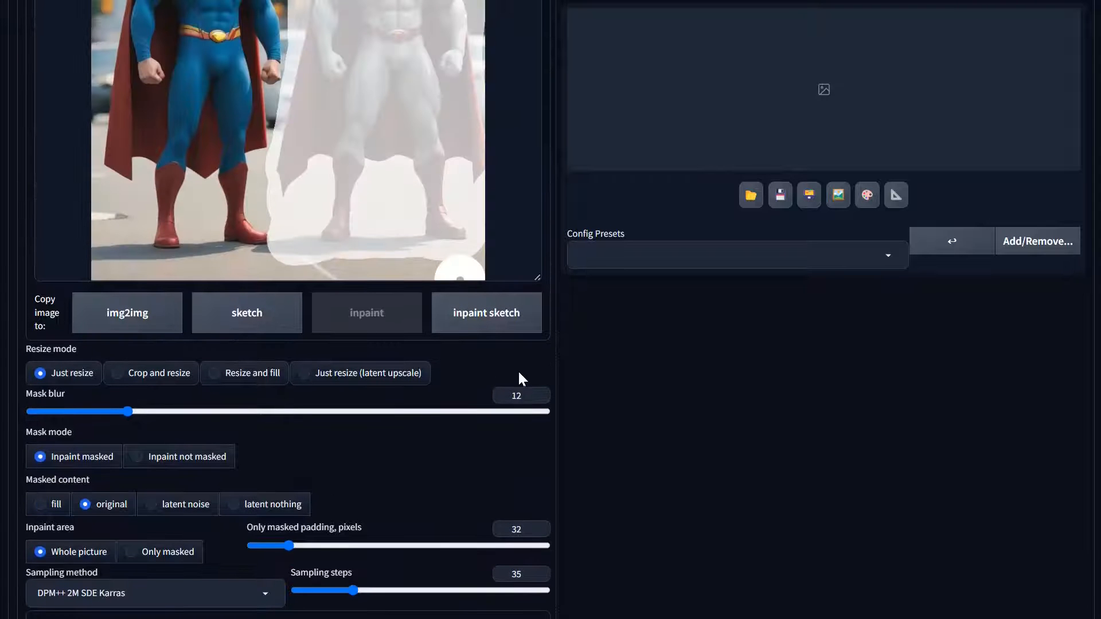
{"action": "scroll", "coordinate": [527, 476], "scroll_direction": "down", "scroll_amount": 3}
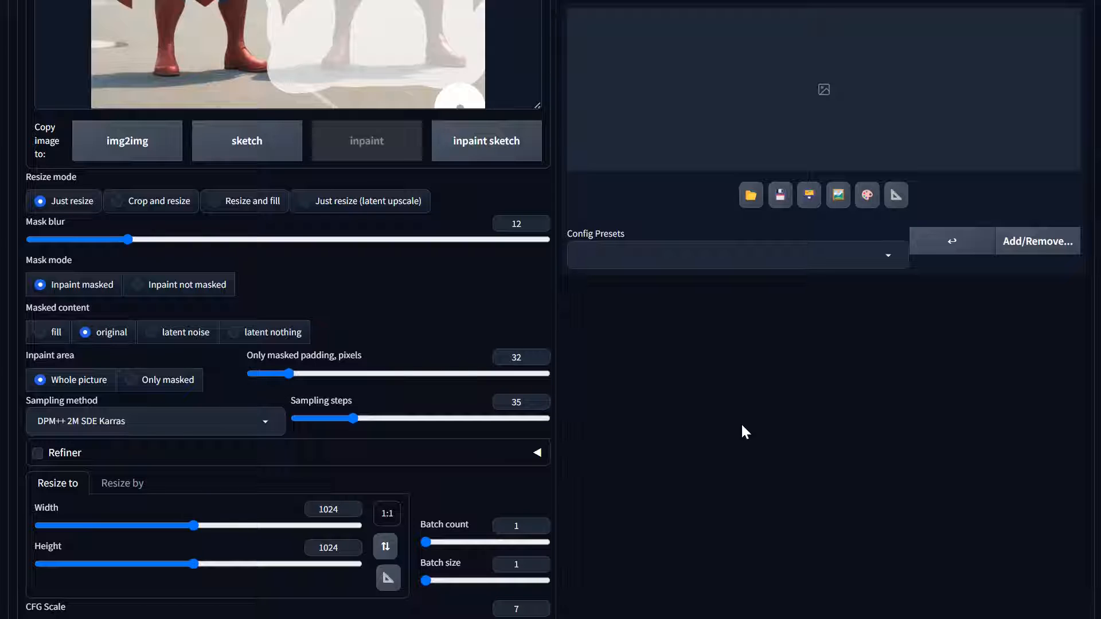
Generate the first inpainted version of the masked figure with the Spawn prompt and the current ControlNet settings
{"action": "scroll", "coordinate": [745, 426], "scroll_direction": "up", "scroll_amount": 10}
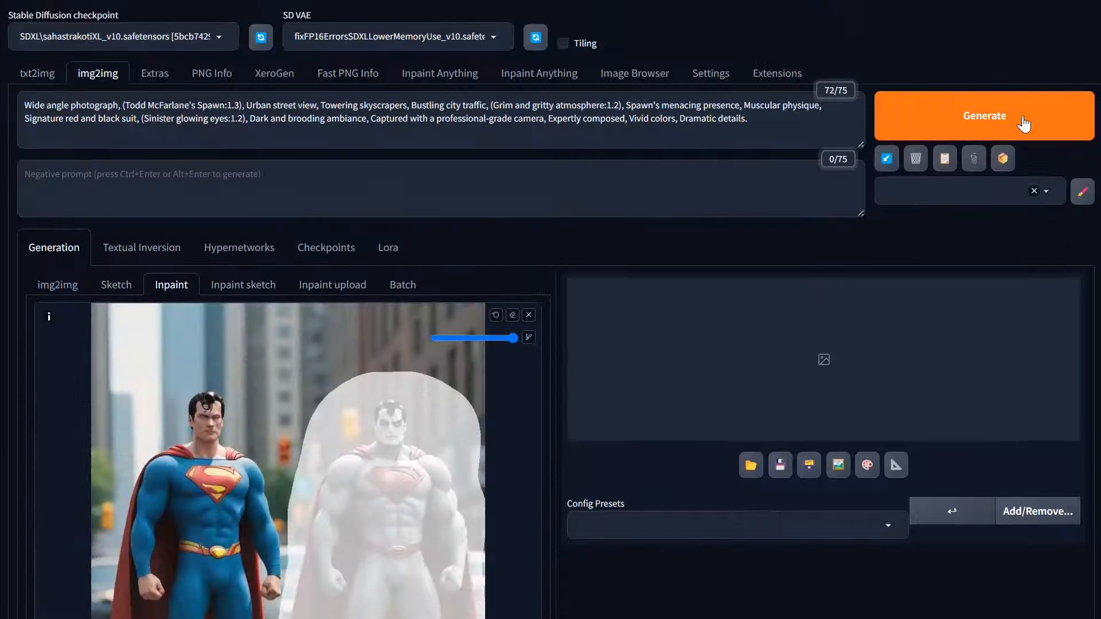
{"action": "key", "text": "ctrl+Return"}
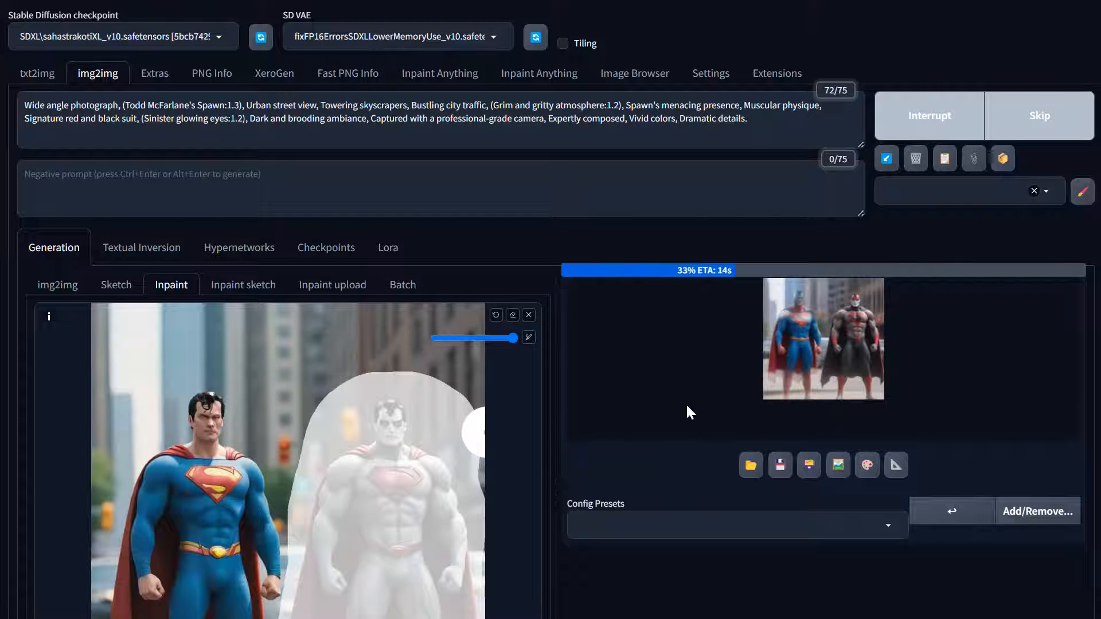
{"action": "scroll", "coordinate": [687, 404], "scroll_direction": "down", "scroll_amount": 5}
{"action": "scroll", "coordinate": [687, 407], "scroll_direction": "down", "scroll_amount": 4}
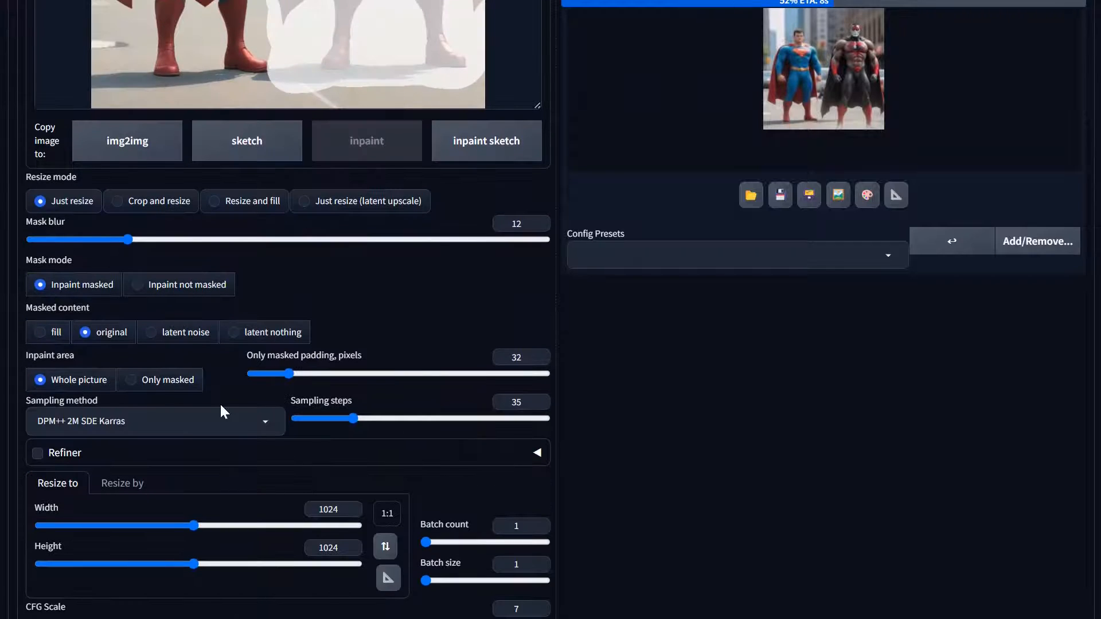
{"action": "scroll", "coordinate": [985, 187], "scroll_direction": "up", "scroll_amount": 12}
Set the inpaint area to Only masked and regenerate the image, inspecting the second figure at full size
{"action": "scroll", "coordinate": [651, 445], "scroll_direction": "down", "scroll_amount": 5}
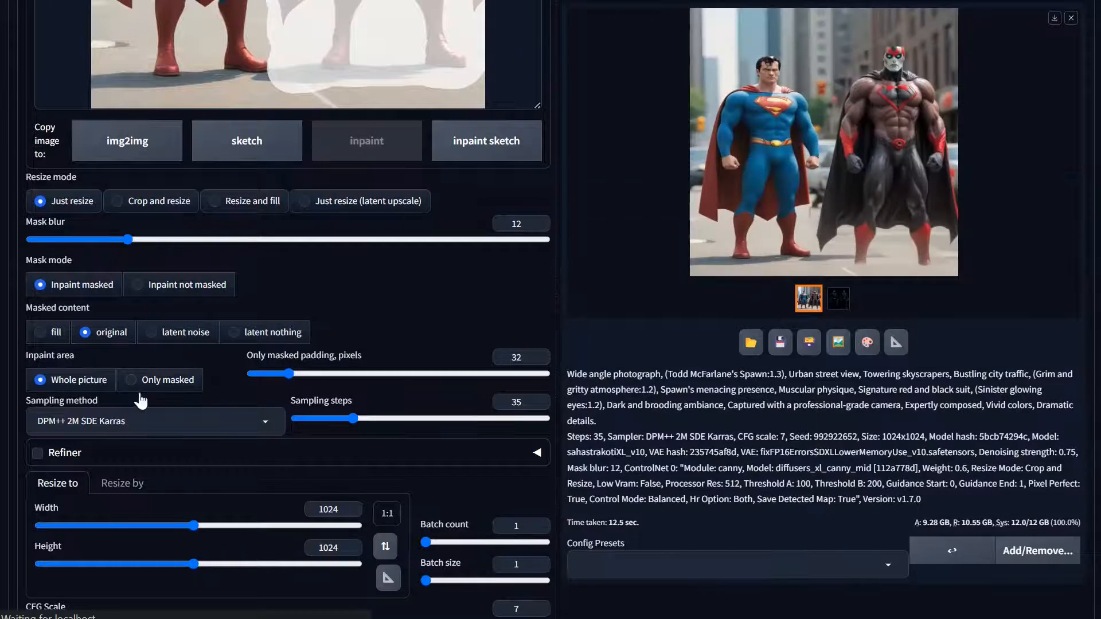
{"action": "left_click", "coordinate": [152, 386]}
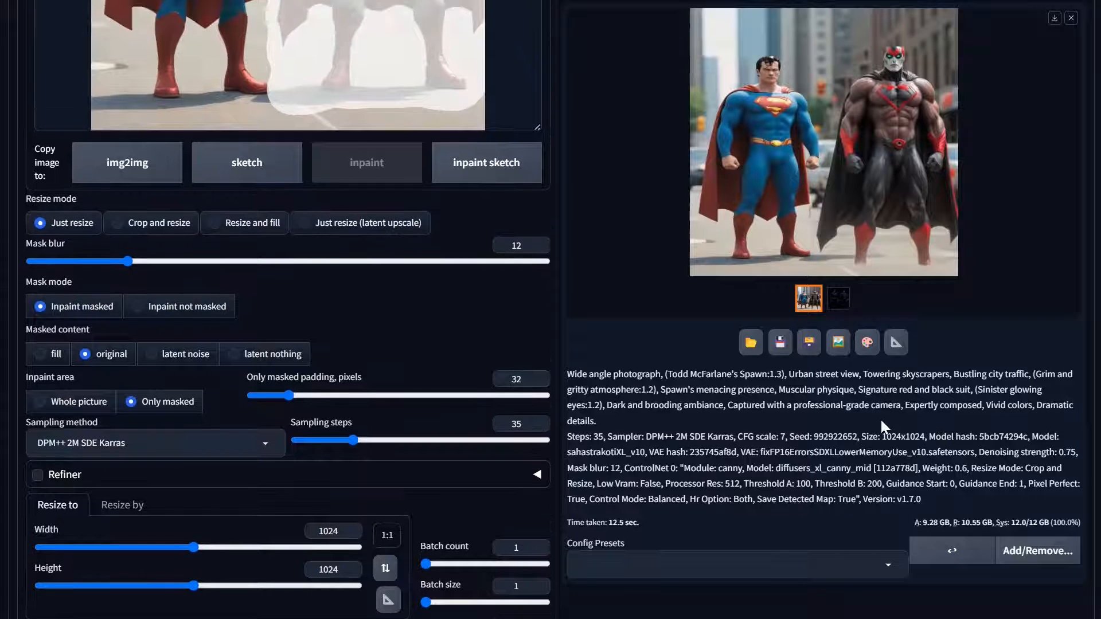
{"action": "scroll", "coordinate": [881, 420], "scroll_direction": "up", "scroll_amount": 10}
{"action": "left_click", "coordinate": [942, 118]}
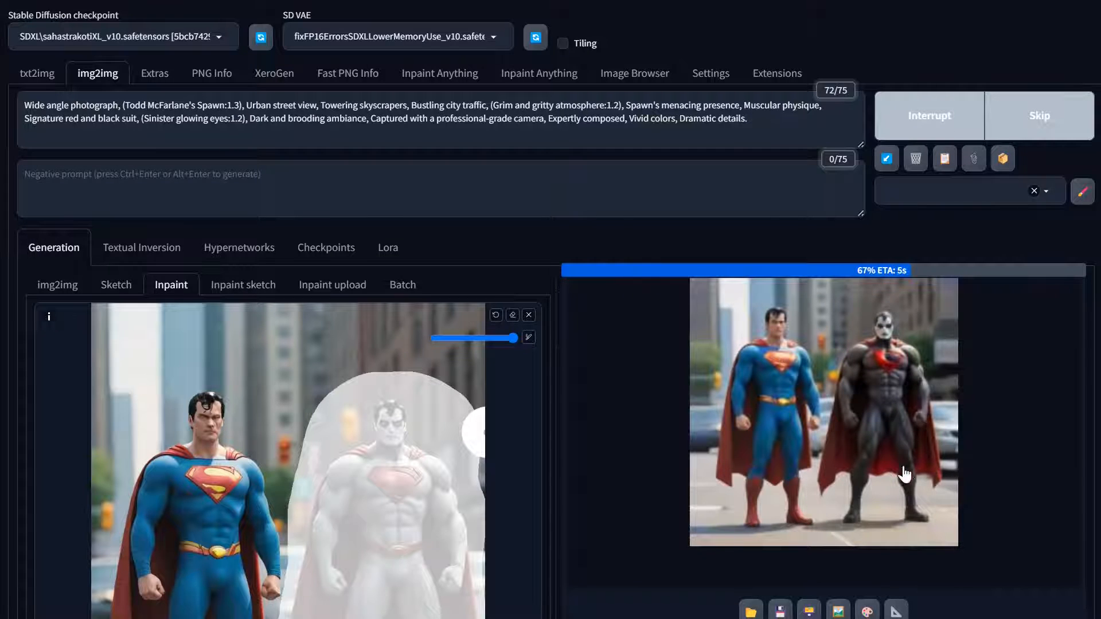
{"action": "left_click", "coordinate": [889, 417]}
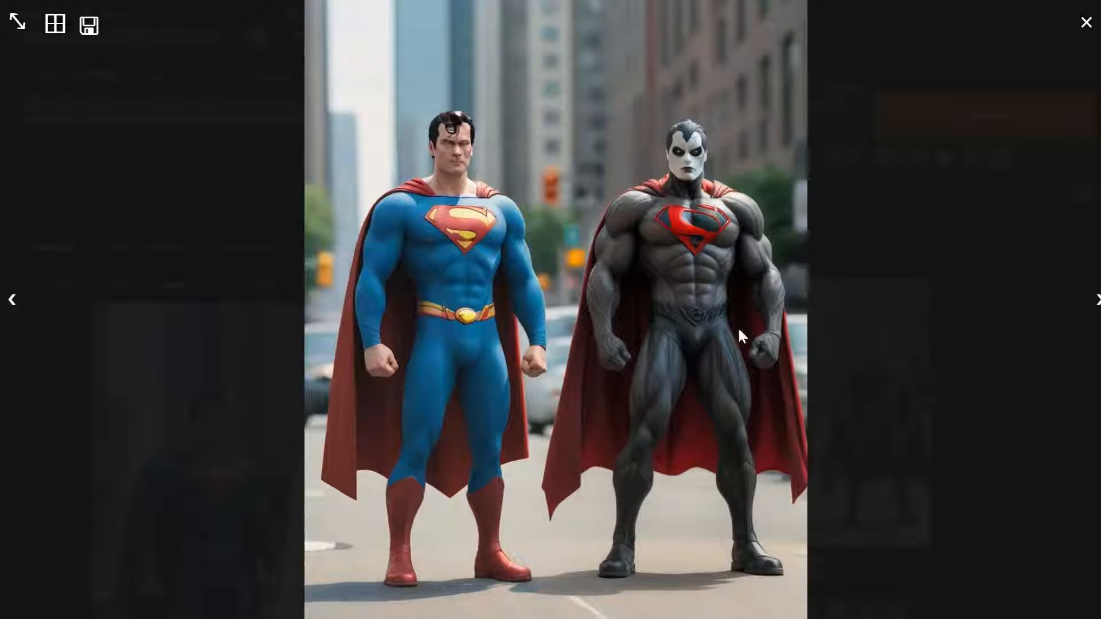
{"action": "left_click", "coordinate": [691, 471]}
Set the Canny control weight in ControlNet Unit 0 to 0.2
{"action": "scroll", "coordinate": [590, 472], "scroll_direction": "down", "scroll_amount": 15}
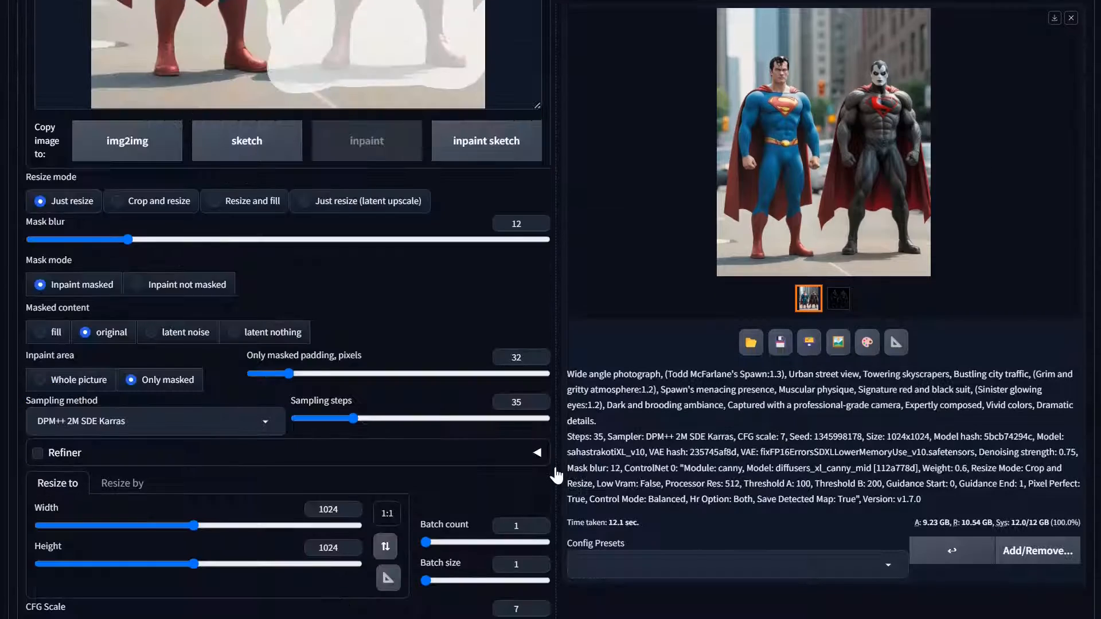
{"action": "scroll", "coordinate": [330, 490], "scroll_direction": "down", "scroll_amount": 3}
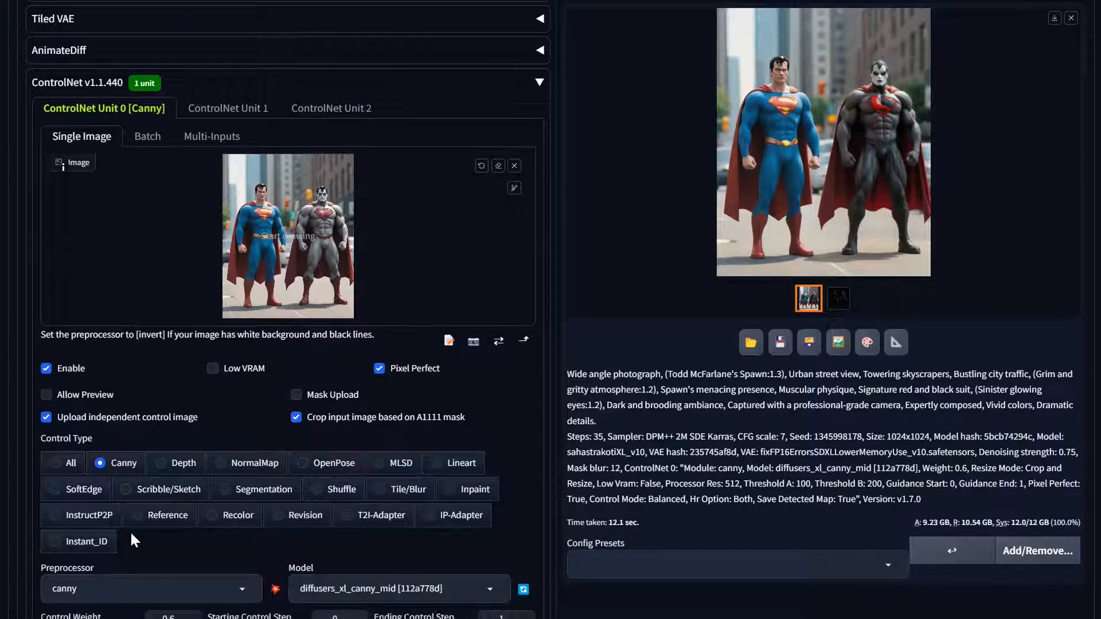
{"action": "scroll", "coordinate": [129, 531], "scroll_direction": "down", "scroll_amount": 3}
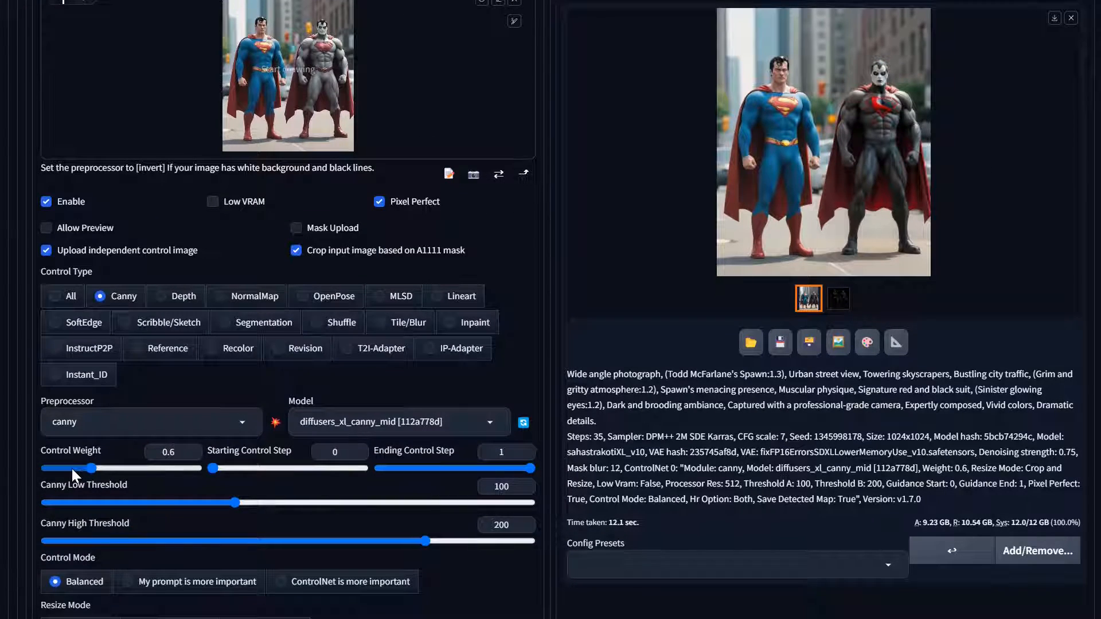
{"action": "left_click_drag", "start_coordinate": [67, 466], "coordinate": [61, 466]}
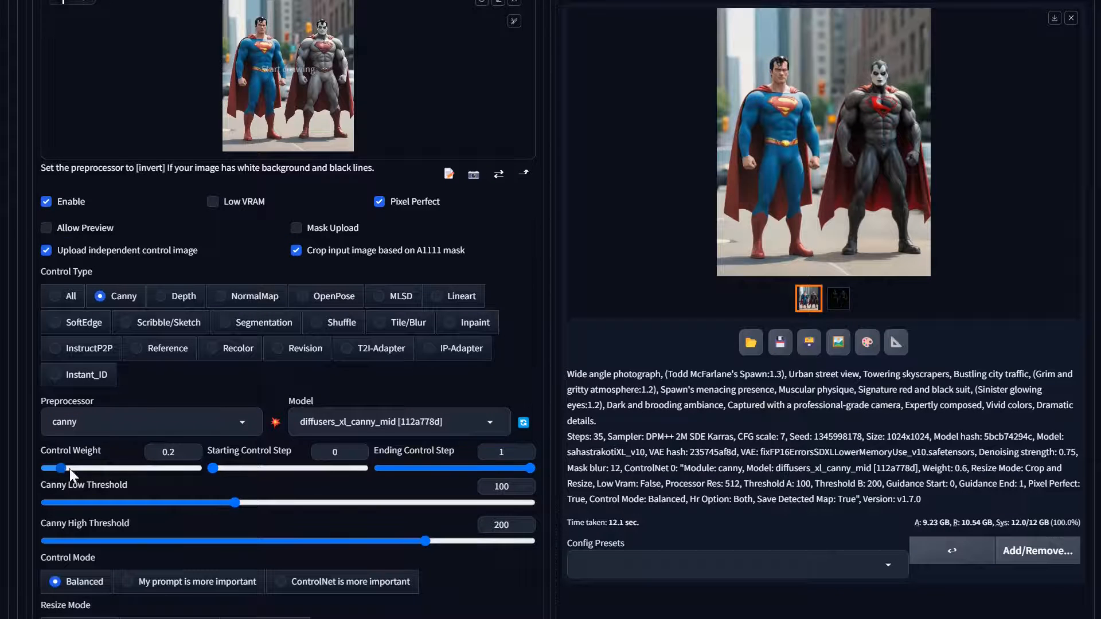
Regenerate the inpainted image with the reduced control weight and view the result enlarged
{"action": "scroll", "coordinate": [790, 410], "scroll_direction": "up", "scroll_amount": 20}
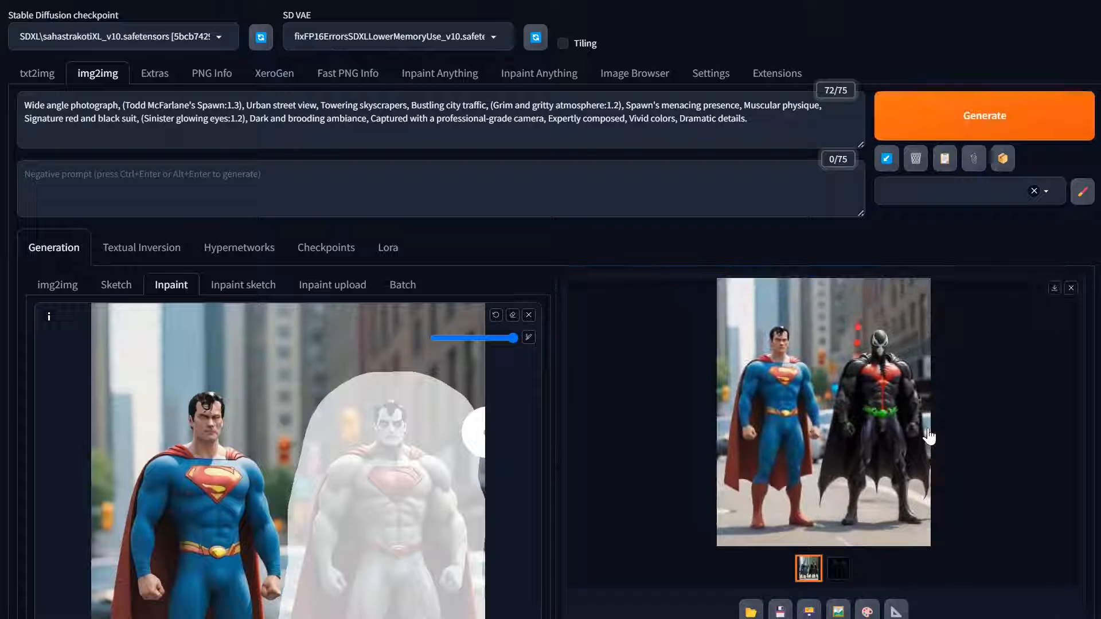
{"action": "left_click", "coordinate": [908, 422]}
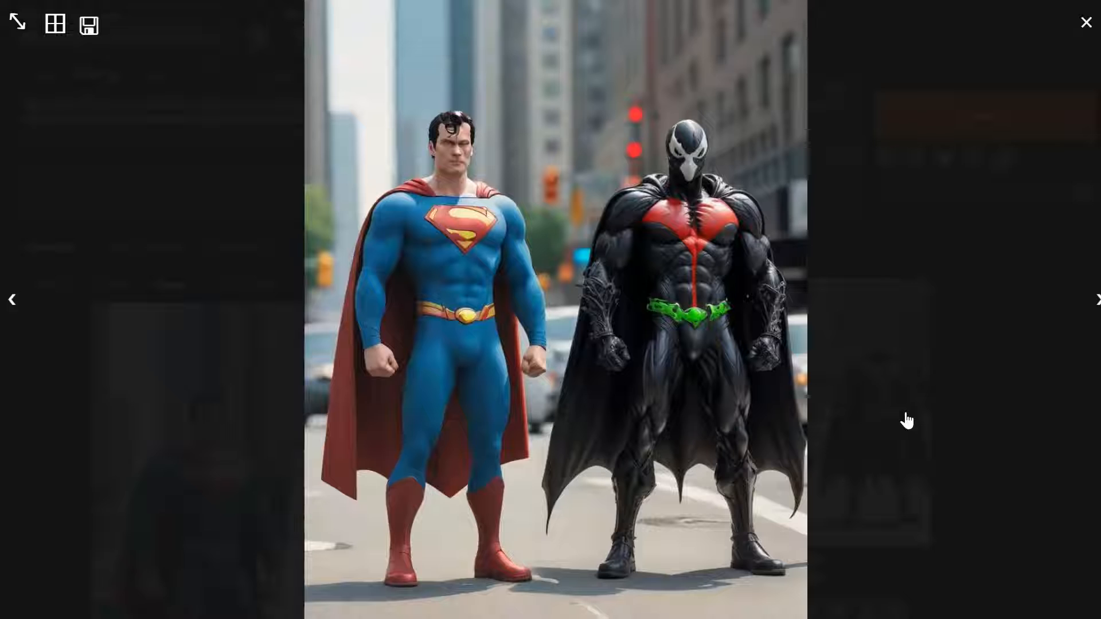
{"action": "left_click", "coordinate": [793, 380]}
Set the Canny control weight in ControlNet Unit 0 to 0.1
{"action": "scroll", "coordinate": [769, 460], "scroll_direction": "down", "scroll_amount": 10}
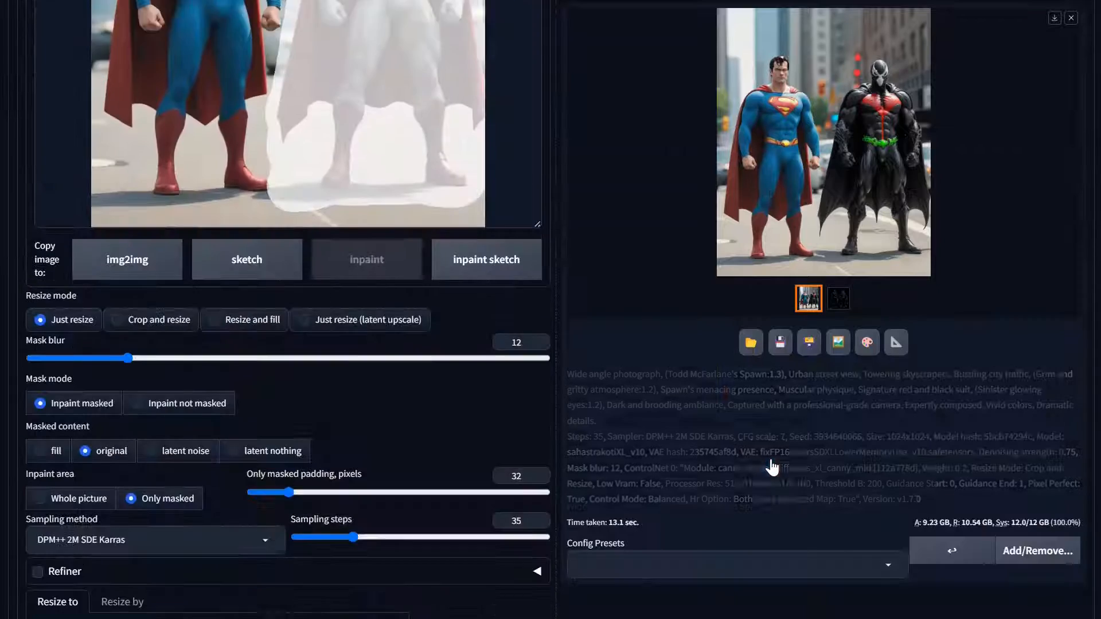
{"action": "scroll", "coordinate": [771, 468], "scroll_direction": "down", "scroll_amount": 10}
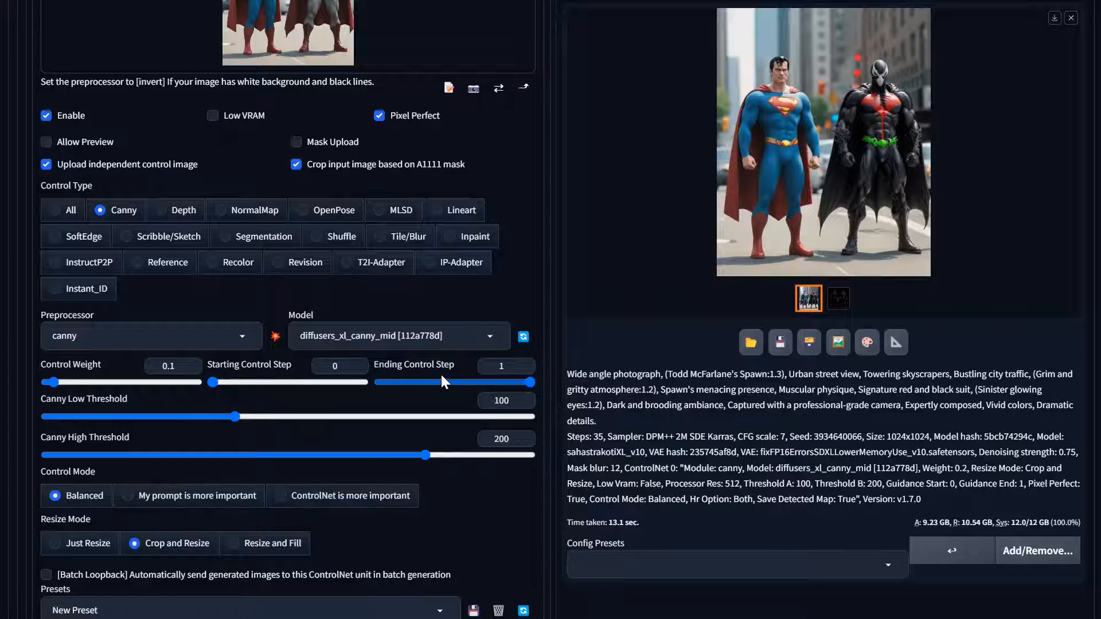
{"action": "scroll", "coordinate": [672, 419], "scroll_direction": "up", "scroll_amount": 15}
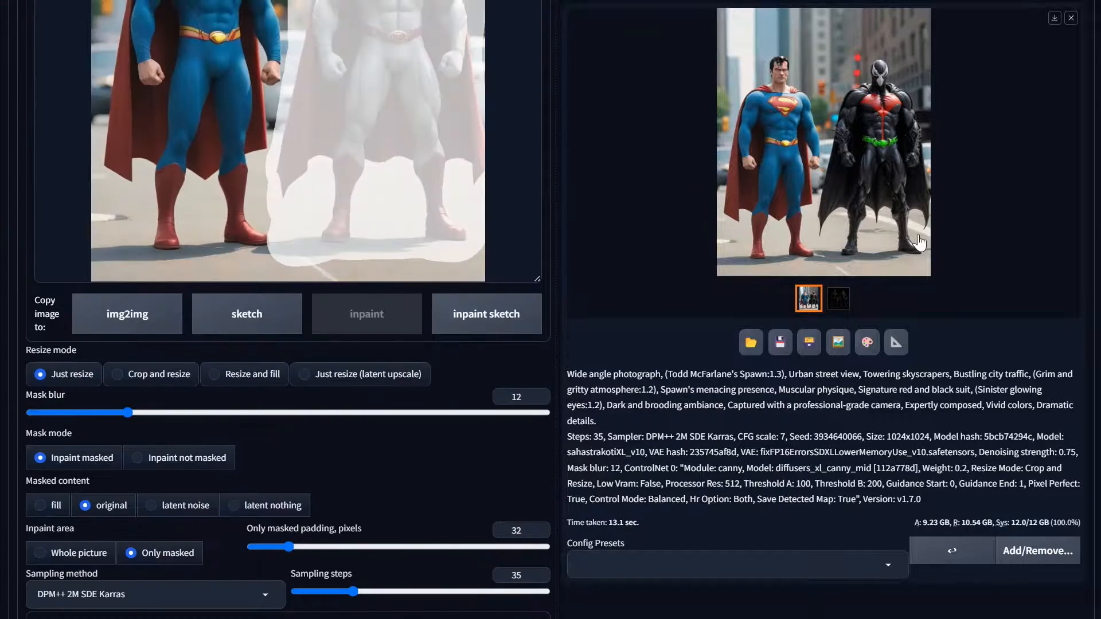
Regenerate the image with the 0.1 control weight and examine the masked figure at full size
{"action": "scroll", "coordinate": [919, 242], "scroll_direction": "up", "scroll_amount": 5}
{"action": "left_click", "coordinate": [961, 136]}
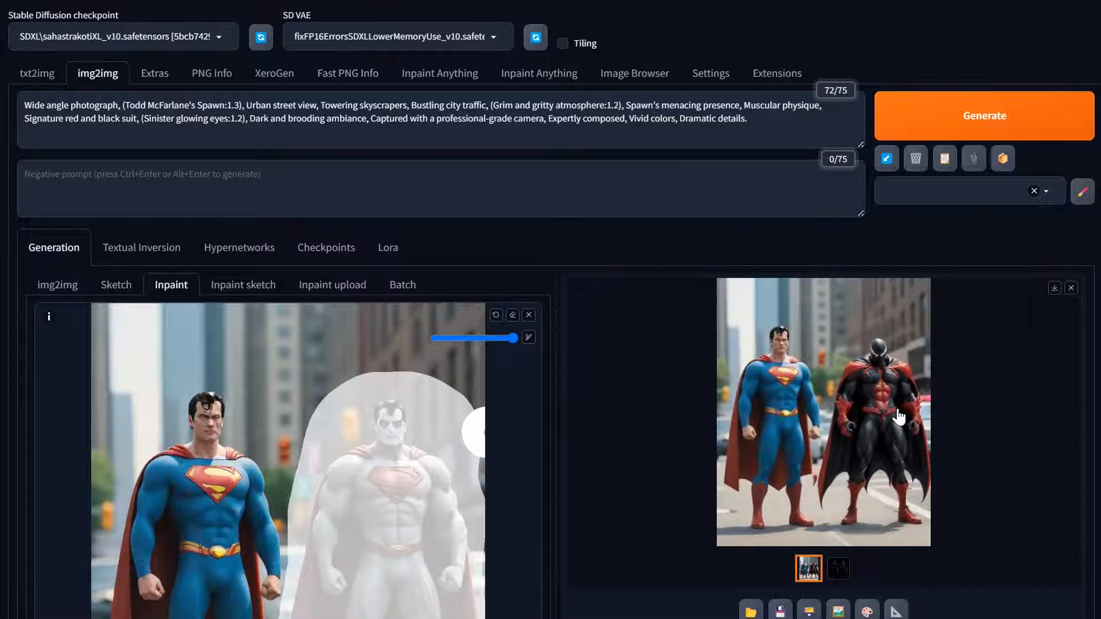
{"action": "left_click", "coordinate": [899, 417]}
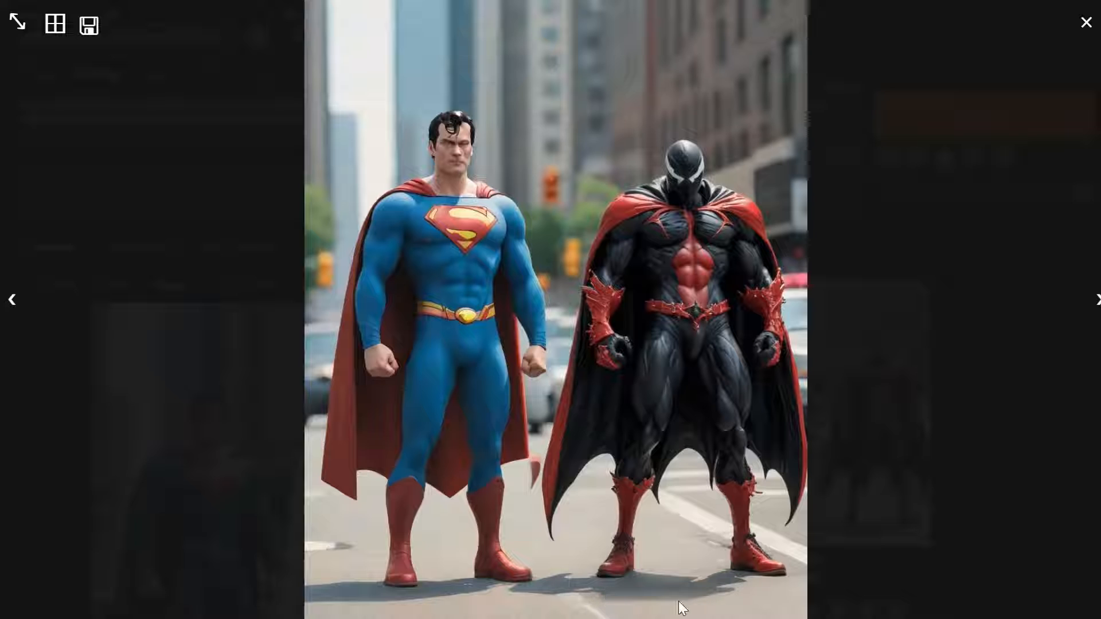
{"action": "left_click", "coordinate": [922, 502]}
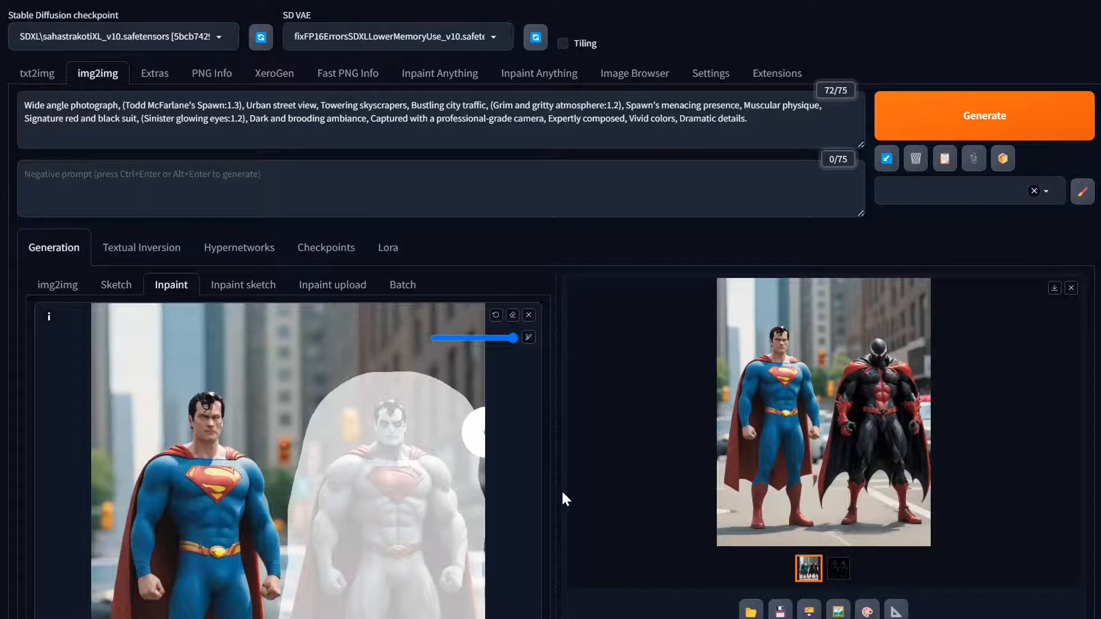
Set the ending control step of ControlNet Unit 0 to 0.32
{"action": "scroll", "coordinate": [563, 499], "scroll_direction": "down", "scroll_amount": 5}
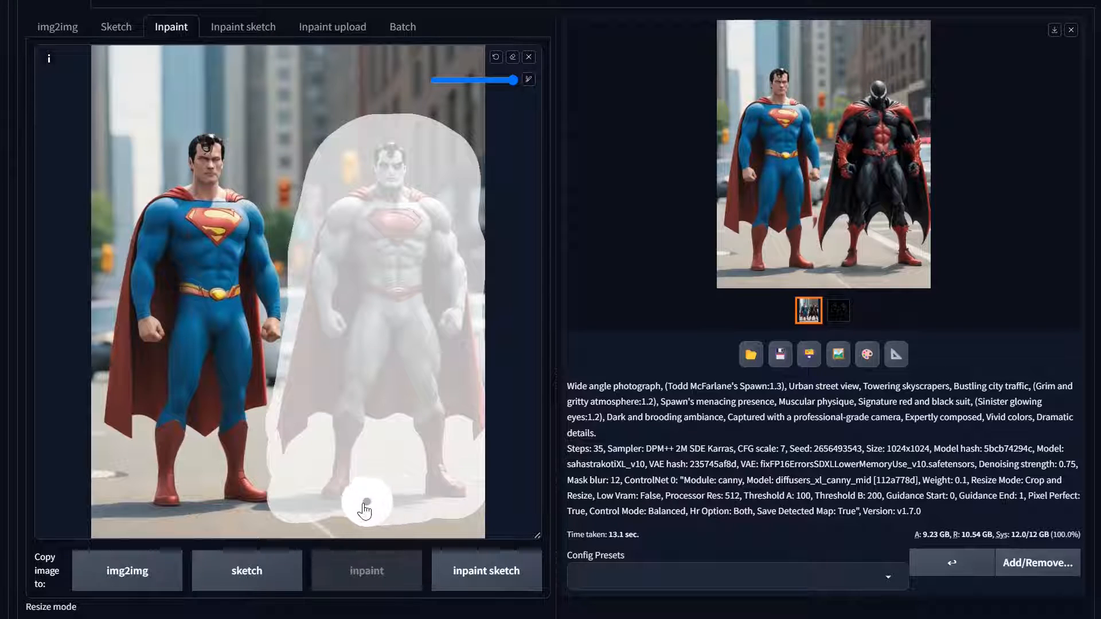
{"action": "scroll", "coordinate": [551, 310], "scroll_direction": "down", "scroll_amount": 1}
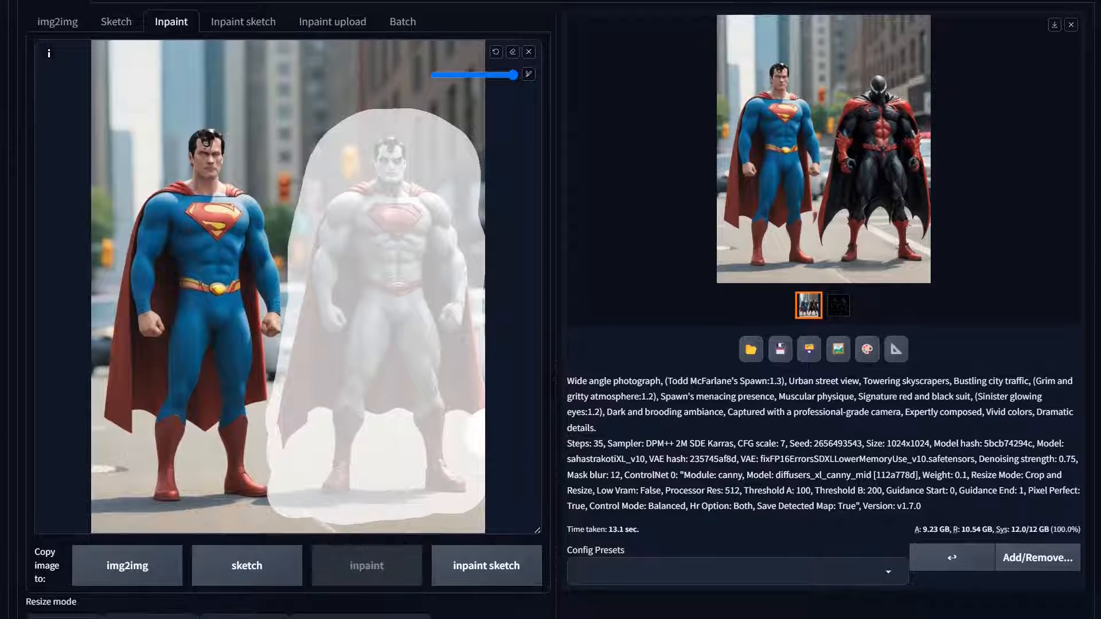
{"action": "scroll", "coordinate": [287, 309], "scroll_direction": "down", "scroll_amount": 15}
{"action": "scroll", "coordinate": [287, 309], "scroll_direction": "up", "scroll_amount": 2}
{"action": "scroll", "coordinate": [286, 310], "scroll_direction": "down", "scroll_amount": 3}
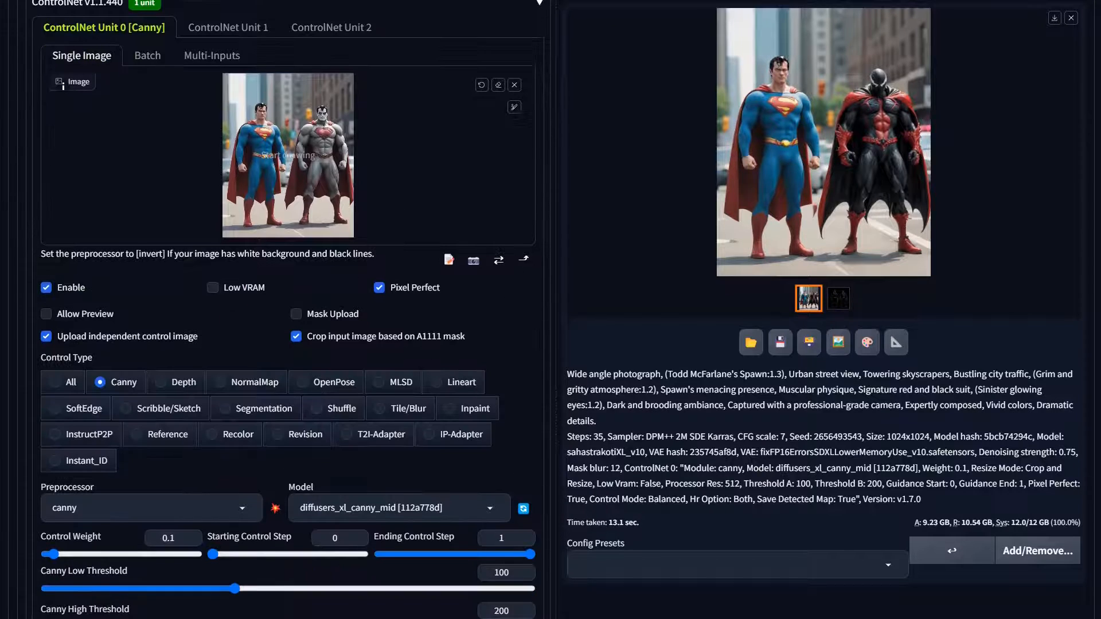
{"action": "scroll", "coordinate": [287, 309], "scroll_direction": "down", "scroll_amount": 3}
{"action": "left_click", "coordinate": [427, 382]}
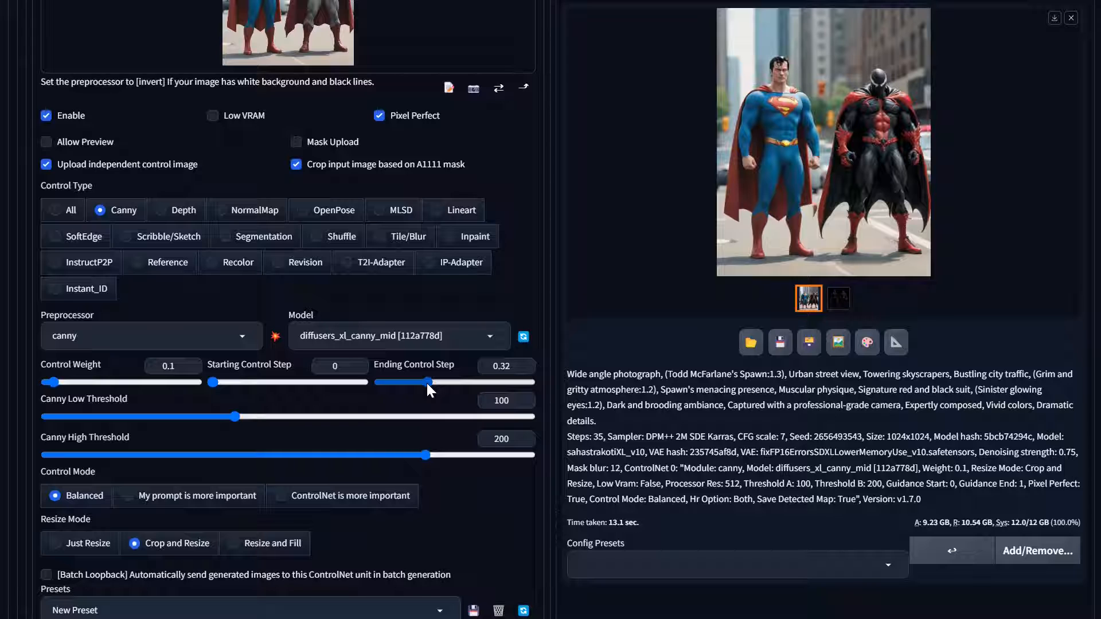
Regenerate the image with the earlier ending control step and inspect the enlarged result
{"action": "scroll", "coordinate": [634, 435], "scroll_direction": "up", "scroll_amount": 20}
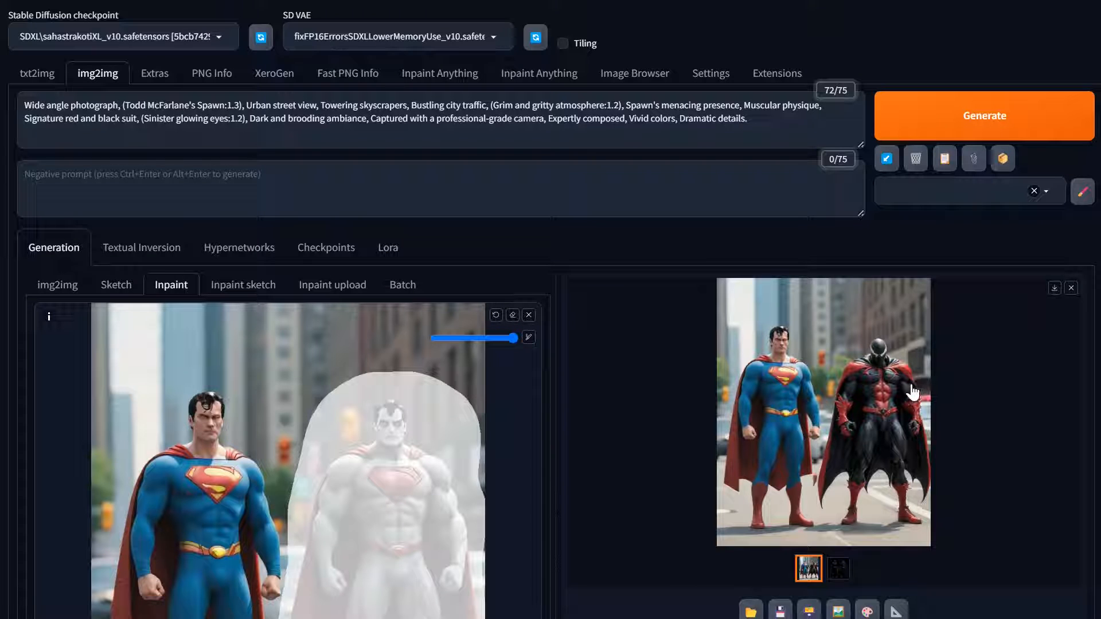
{"action": "left_click", "coordinate": [979, 116]}
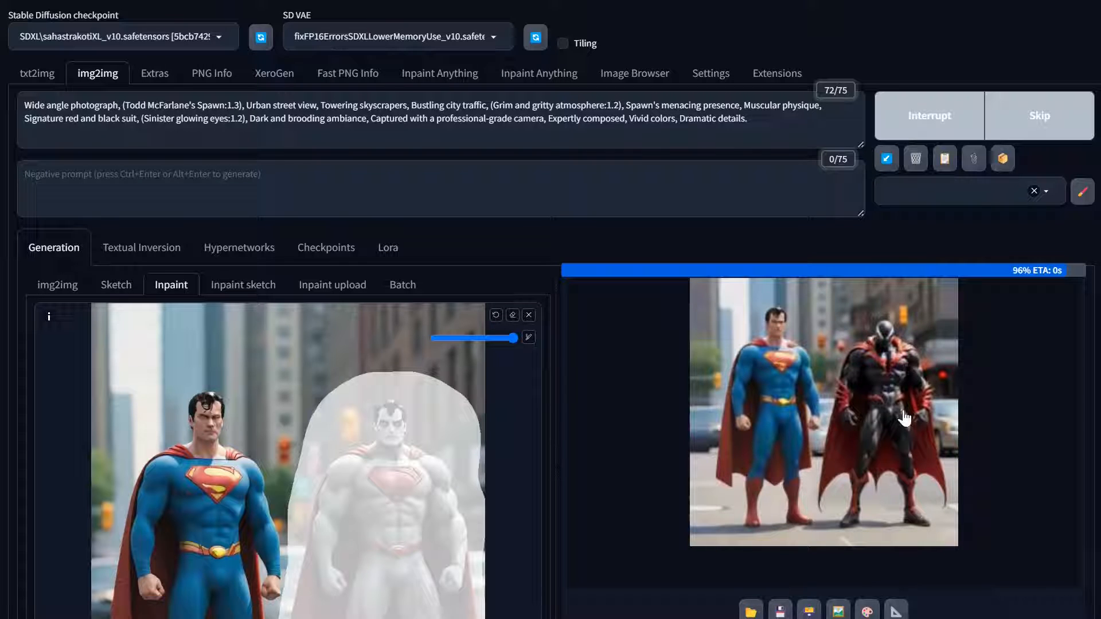
{"action": "left_click", "coordinate": [898, 433]}
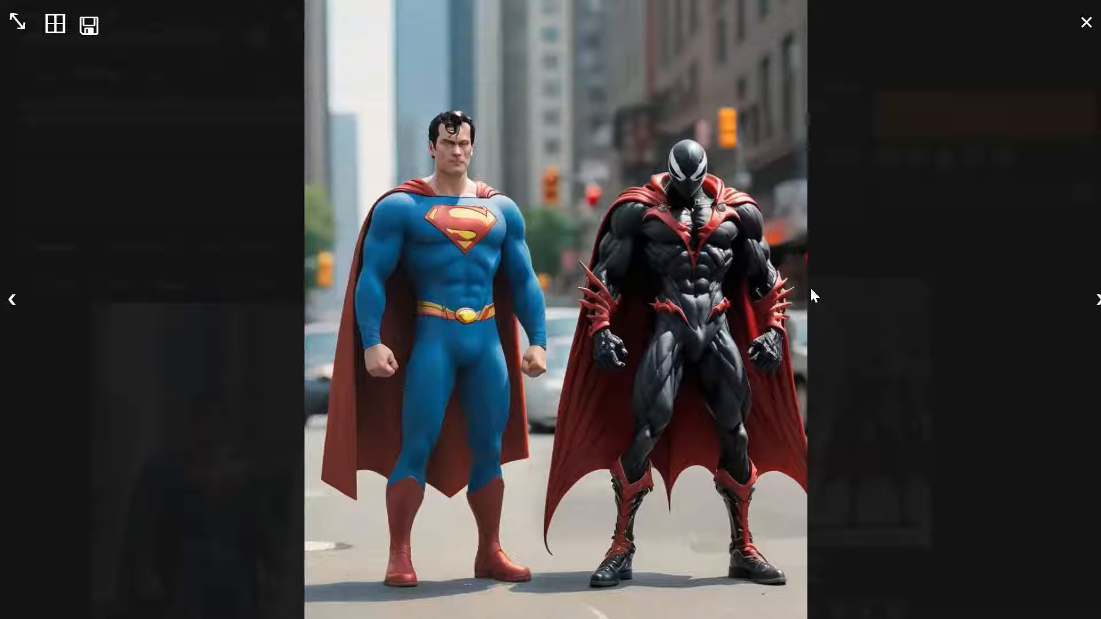
{"action": "left_click", "coordinate": [658, 325]}
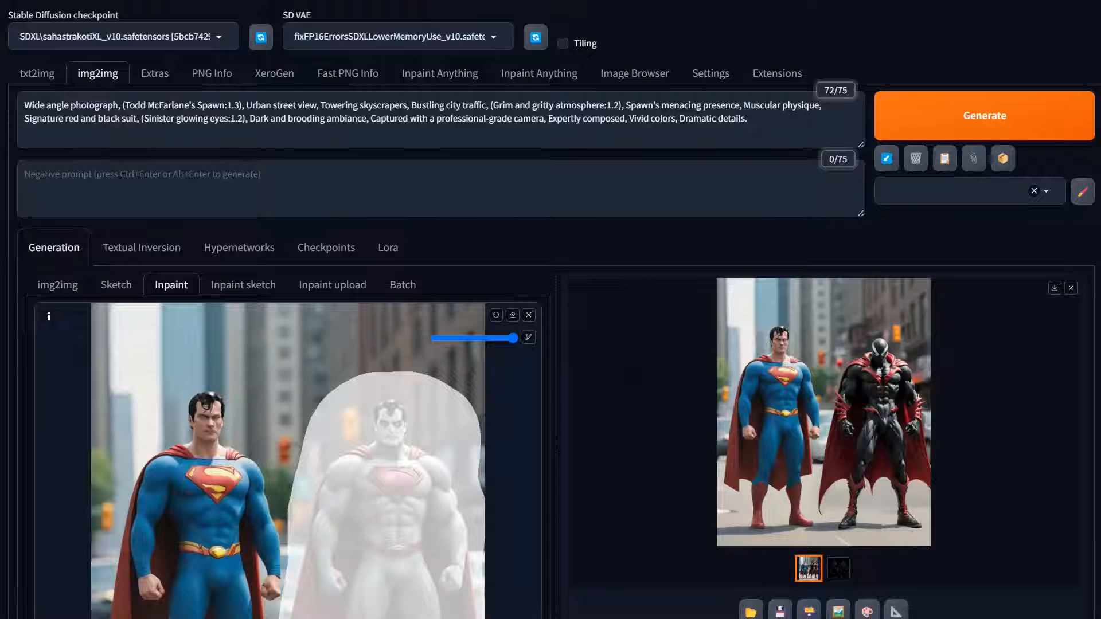
Remove "Todd McFarlane's" from the prompt and add "with chains and very epic" after "(Spawn:1.3)"
{"action": "left_click_drag", "start_coordinate": [196, 105], "coordinate": [125, 106]}
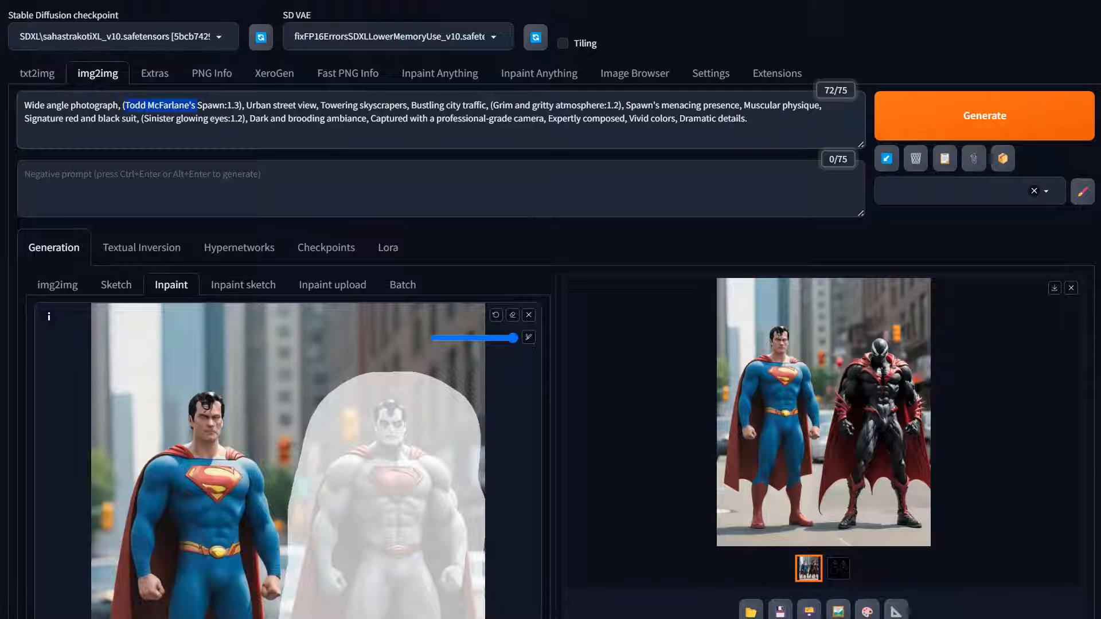
{"action": "key", "text": "BackSpace"}
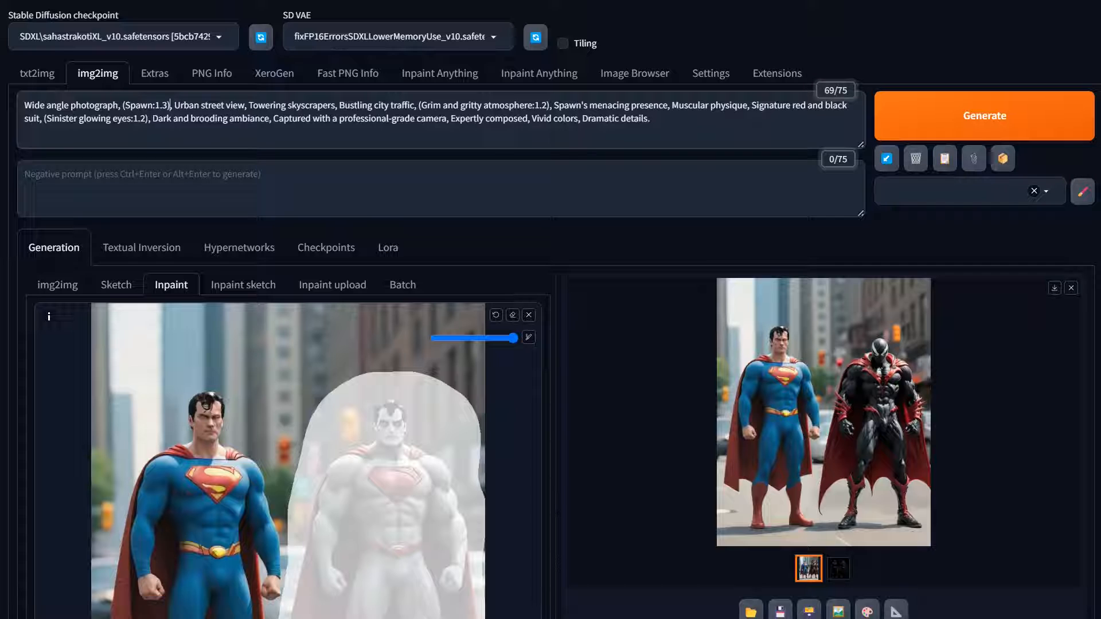
{"action": "type", "text": "with chains"}
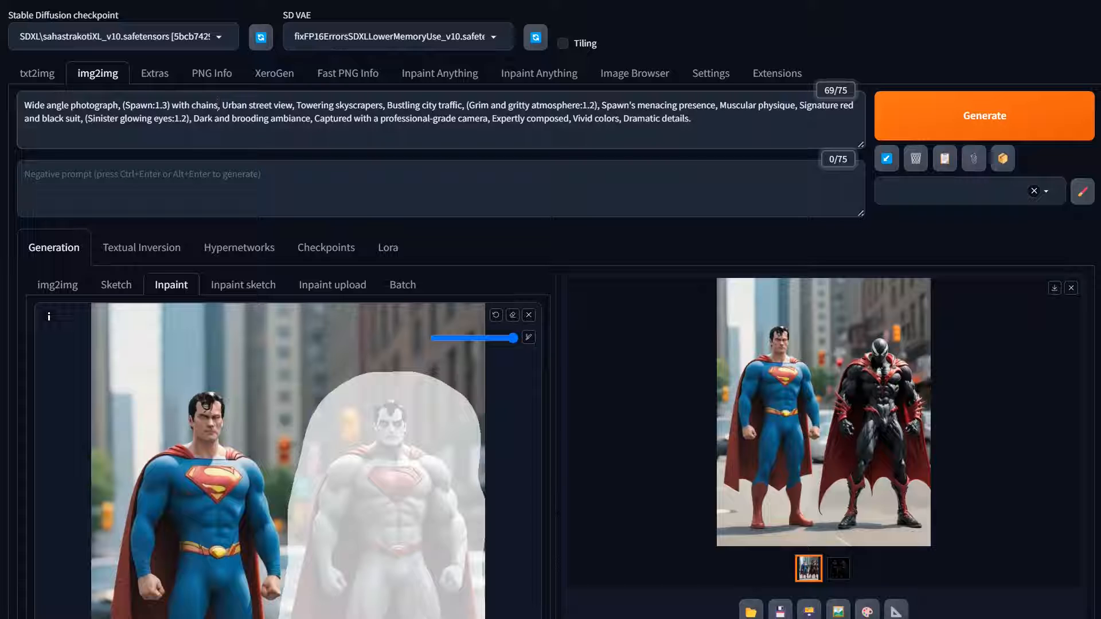
{"action": "type", "text": " and"}
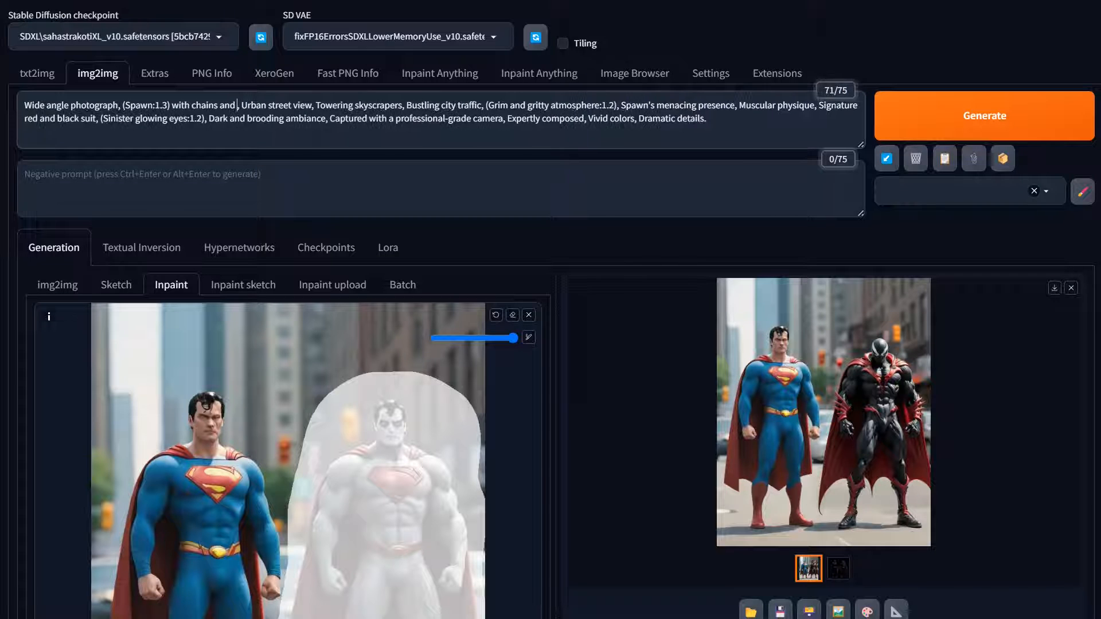
{"action": "type", "text": " very epic"}
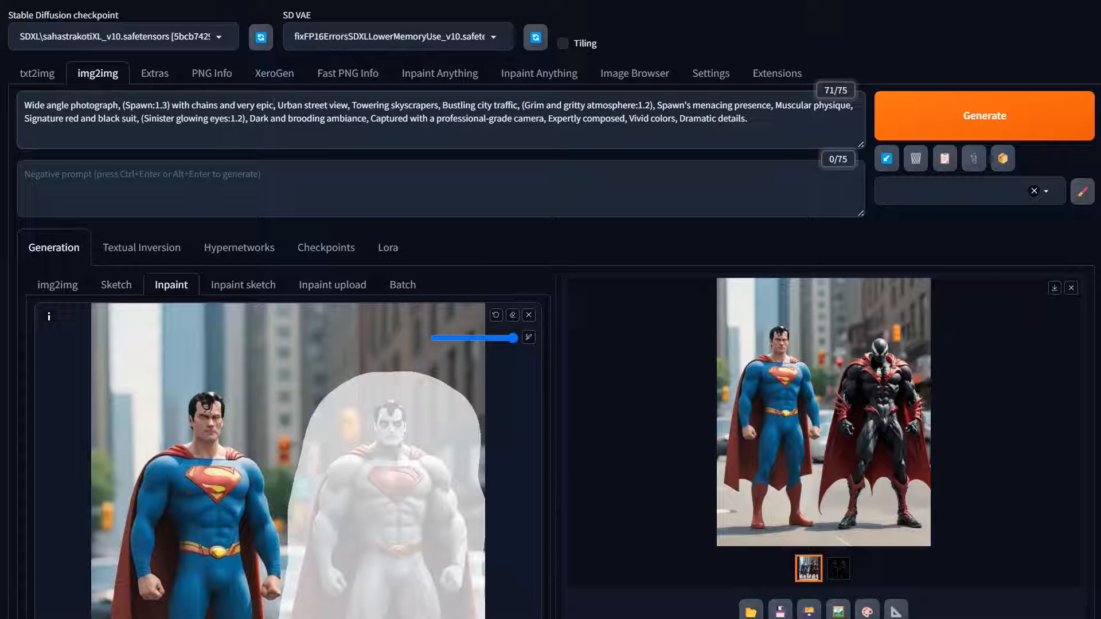
Set the ending control step of ControlNet Unit 0 to 0.2
{"action": "scroll", "coordinate": [424, 246], "scroll_direction": "down", "scroll_amount": 15}
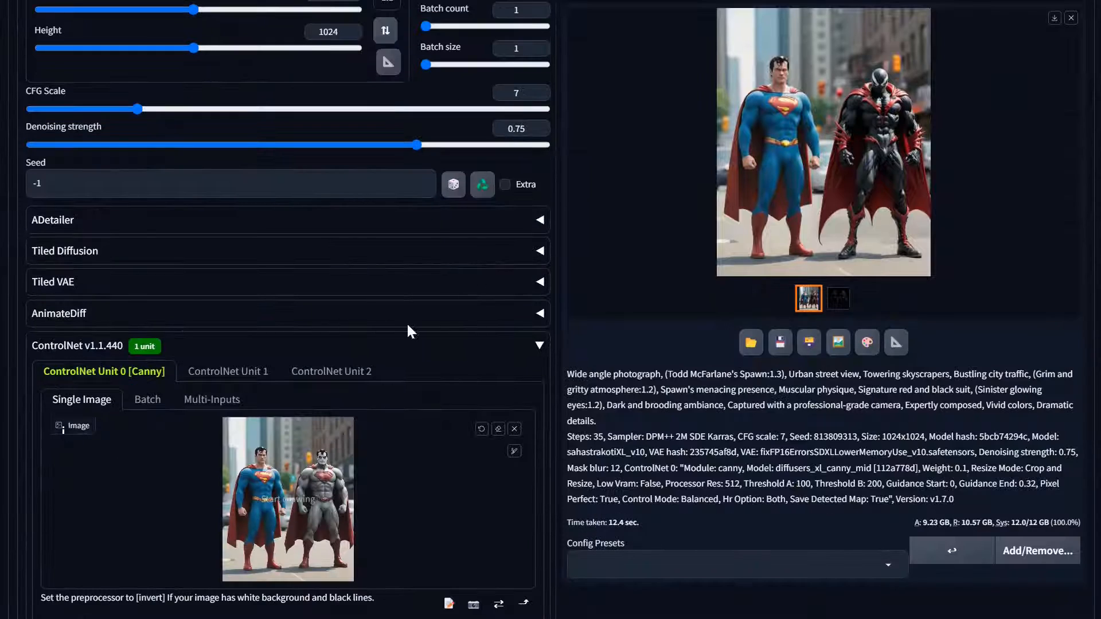
{"action": "scroll", "coordinate": [378, 424], "scroll_direction": "down", "scroll_amount": 5}
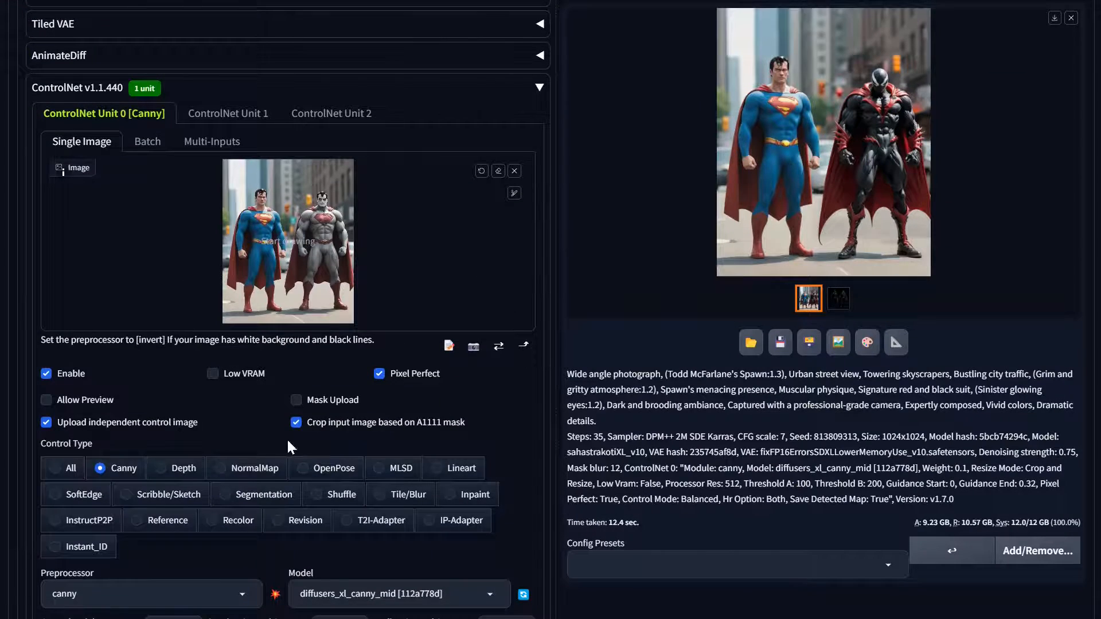
{"action": "scroll", "coordinate": [291, 447], "scroll_direction": "down", "scroll_amount": 8}
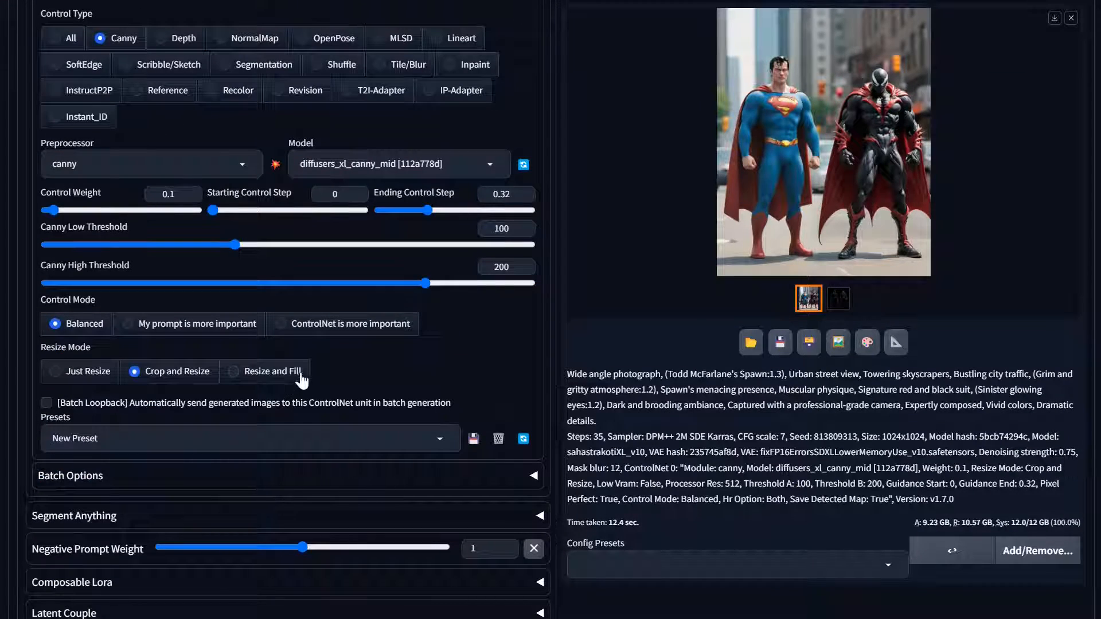
{"action": "scroll", "coordinate": [250, 339], "scroll_direction": "down", "scroll_amount": 2}
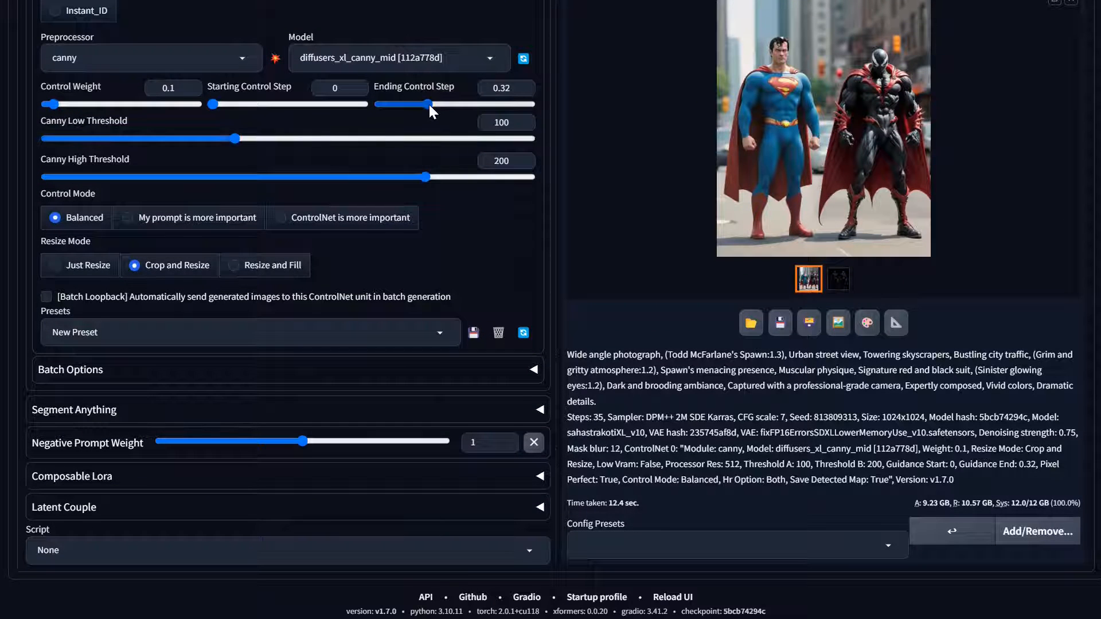
{"action": "left_click_drag", "start_coordinate": [429, 105], "coordinate": [411, 105]}
Generate the image with the chains prompt and the 0.2 ending control step, and inspect the result at full size
{"action": "scroll", "coordinate": [576, 181], "scroll_direction": "up", "scroll_amount": 10}
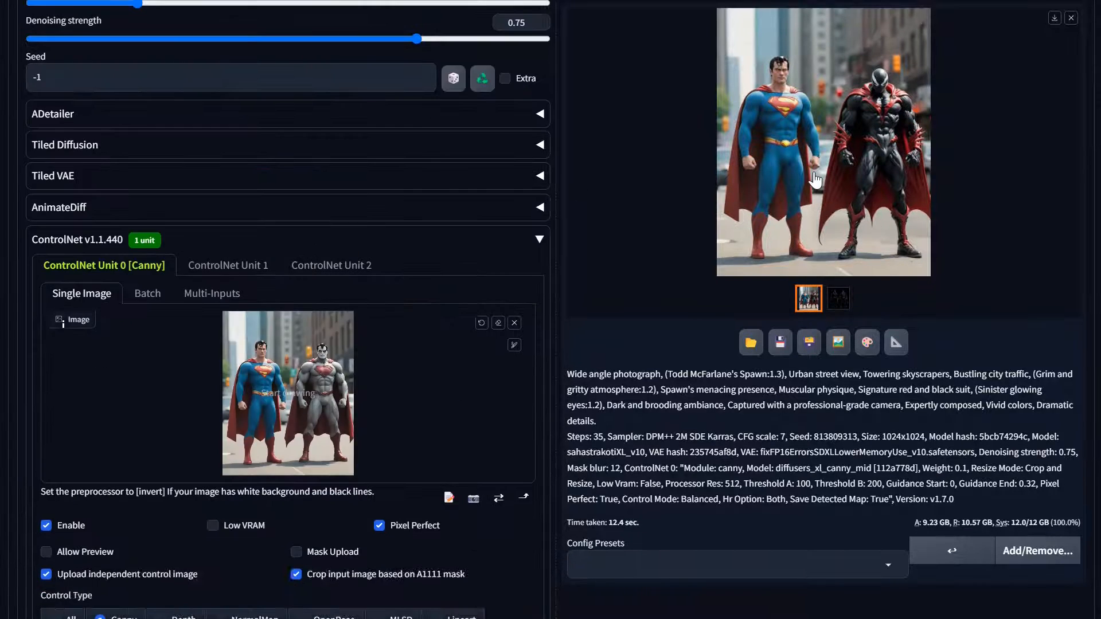
{"action": "scroll", "coordinate": [815, 180], "scroll_direction": "up", "scroll_amount": 15}
{"action": "left_click", "coordinate": [941, 123]}
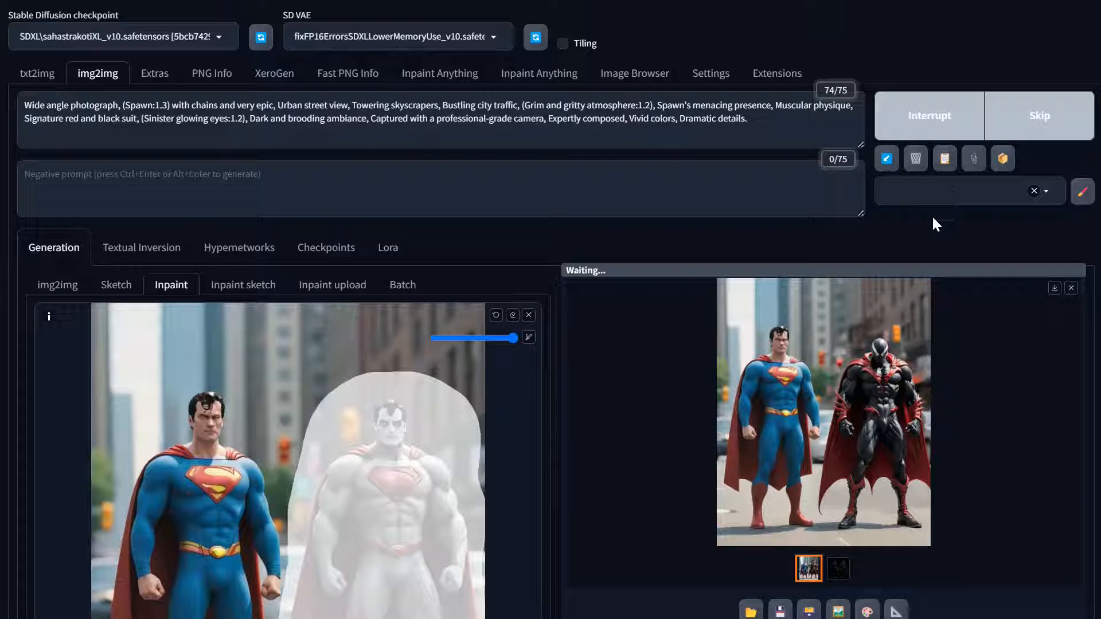
{"action": "scroll", "coordinate": [954, 386], "scroll_direction": "down", "scroll_amount": 3}
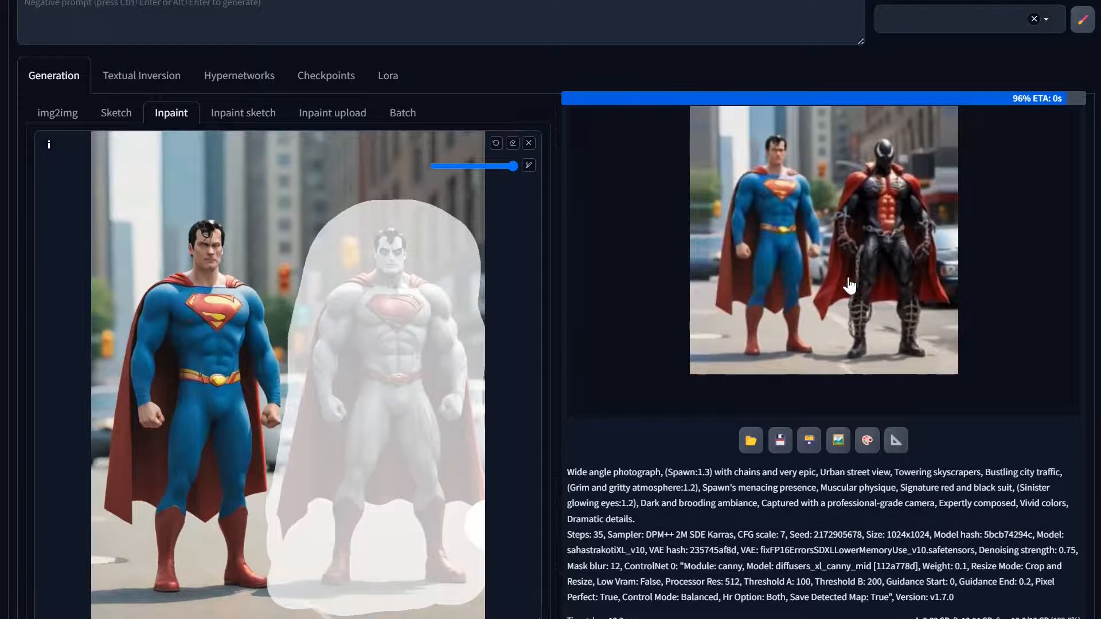
{"action": "left_click", "coordinate": [882, 271]}
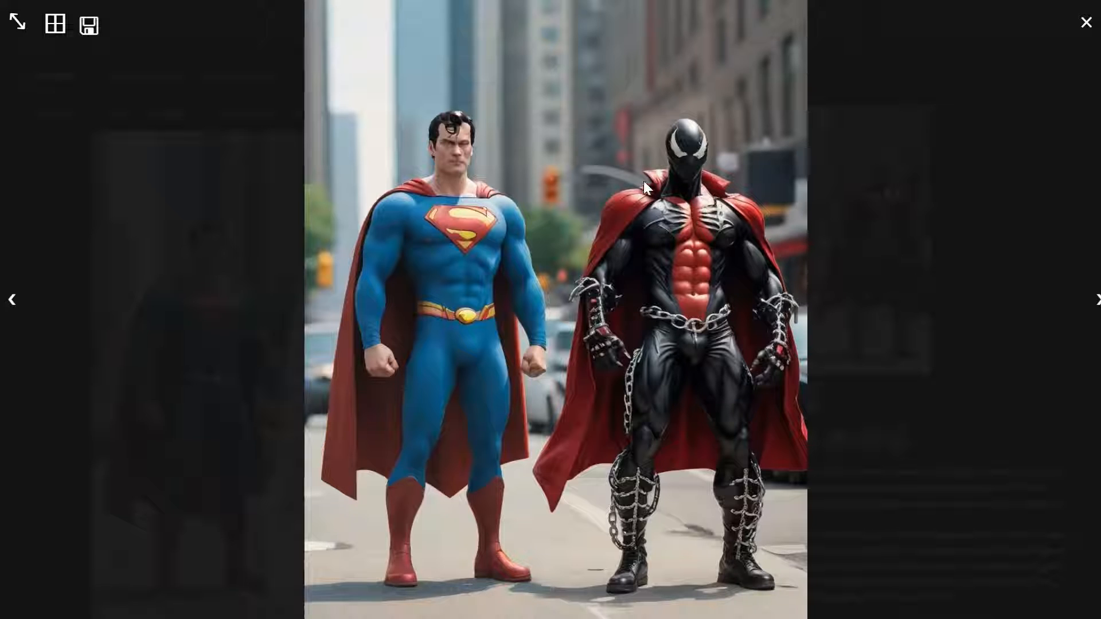
{"action": "left_click", "coordinate": [697, 339]}
{"action": "left_click", "coordinate": [859, 346]}
{"action": "left_click", "coordinate": [707, 357]}
Remove "Wide angle photograph," from the start of the prompt
{"action": "scroll", "coordinate": [467, 484], "scroll_direction": "down", "scroll_amount": 10}
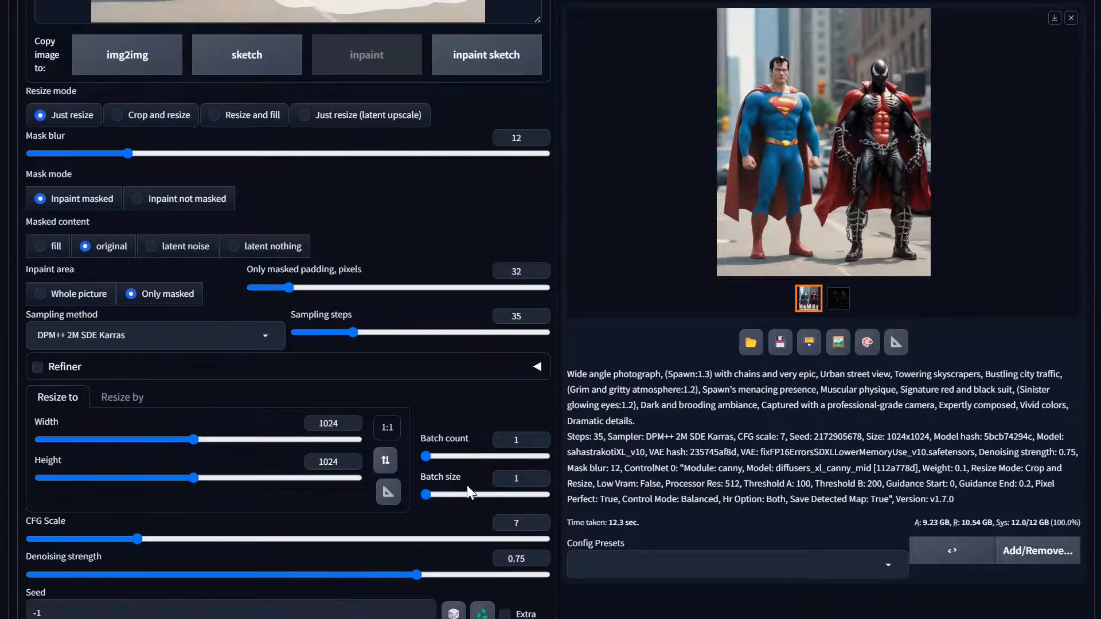
{"action": "scroll", "coordinate": [466, 484], "scroll_direction": "up", "scroll_amount": 10}
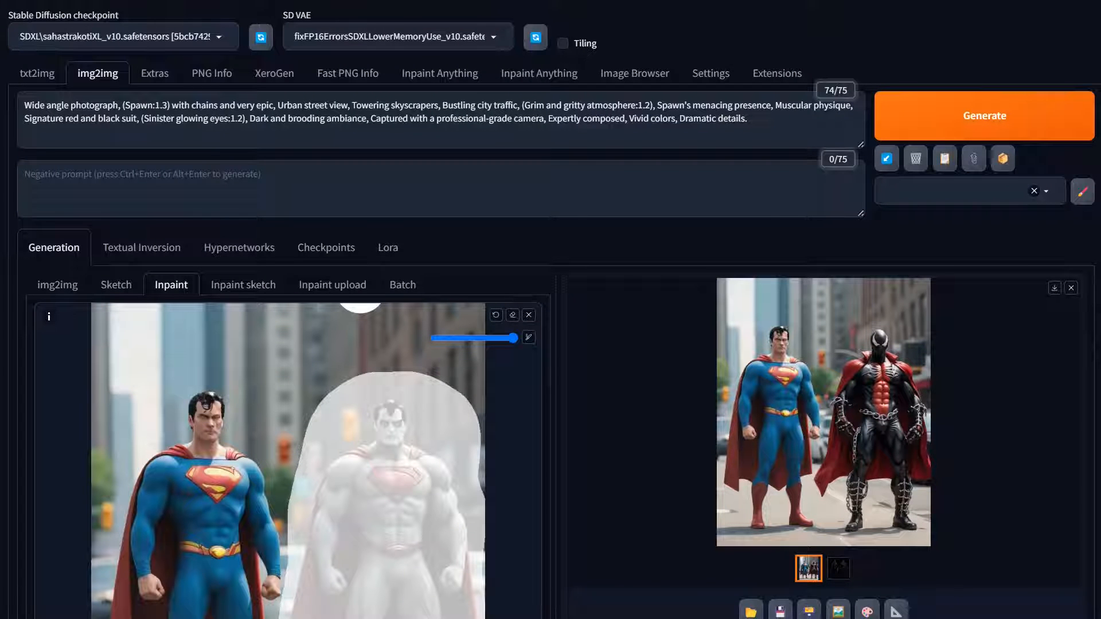
{"action": "left_click_drag", "start_coordinate": [122, 105], "coordinate": [24, 105]}
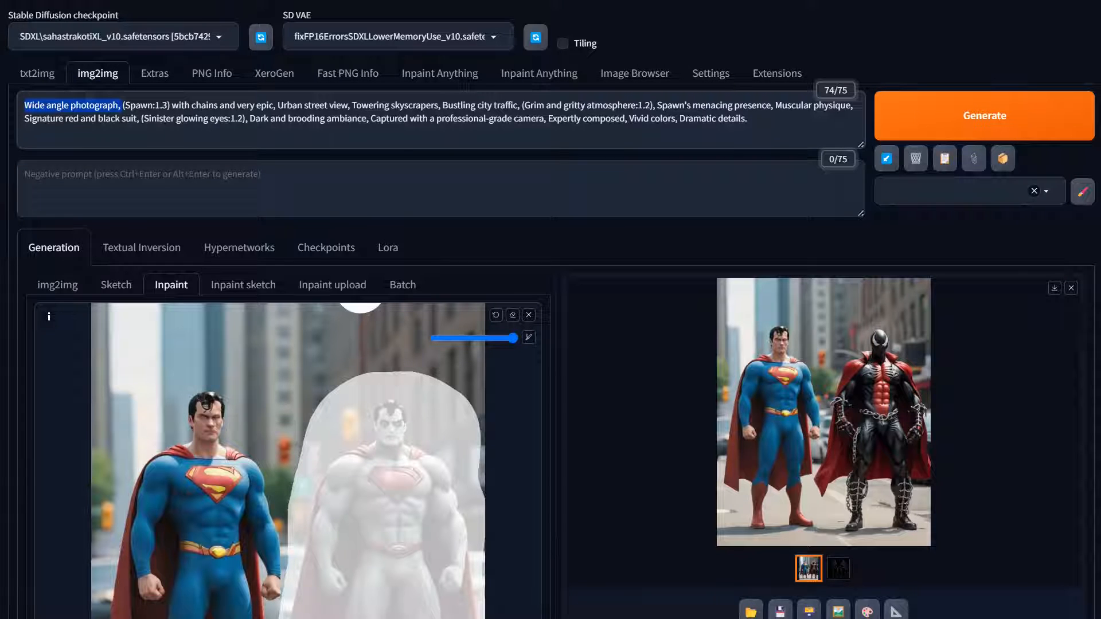
{"action": "key", "text": "BackSpace"}
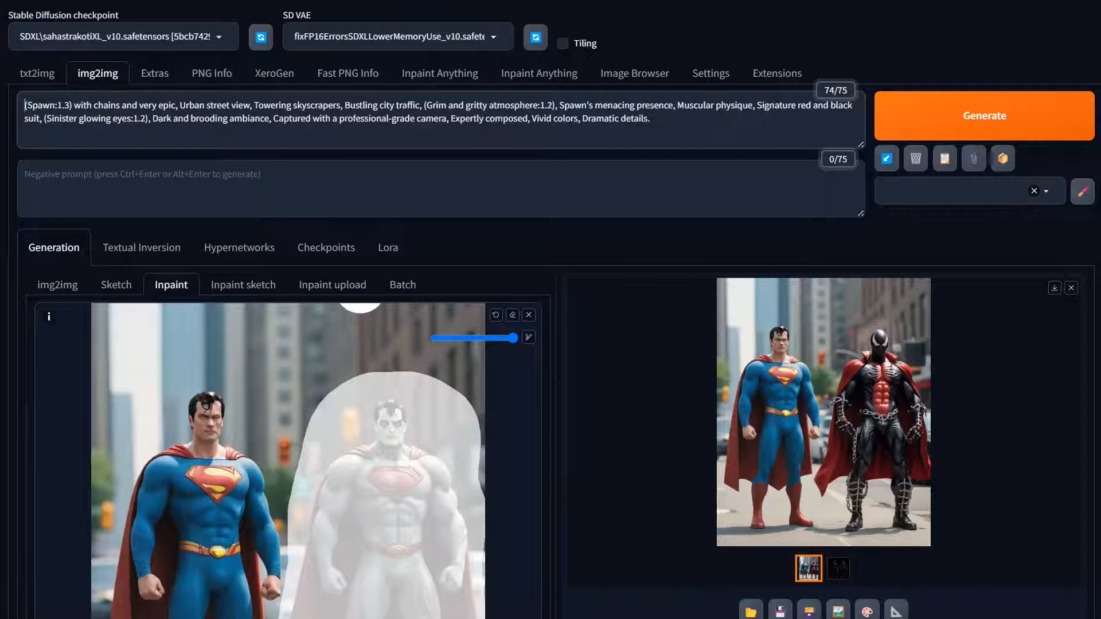
Regenerate the image with the shortened prompt and examine the inpainted Spawn figure enlarged
{"action": "key", "text": "ctrl+Return"}
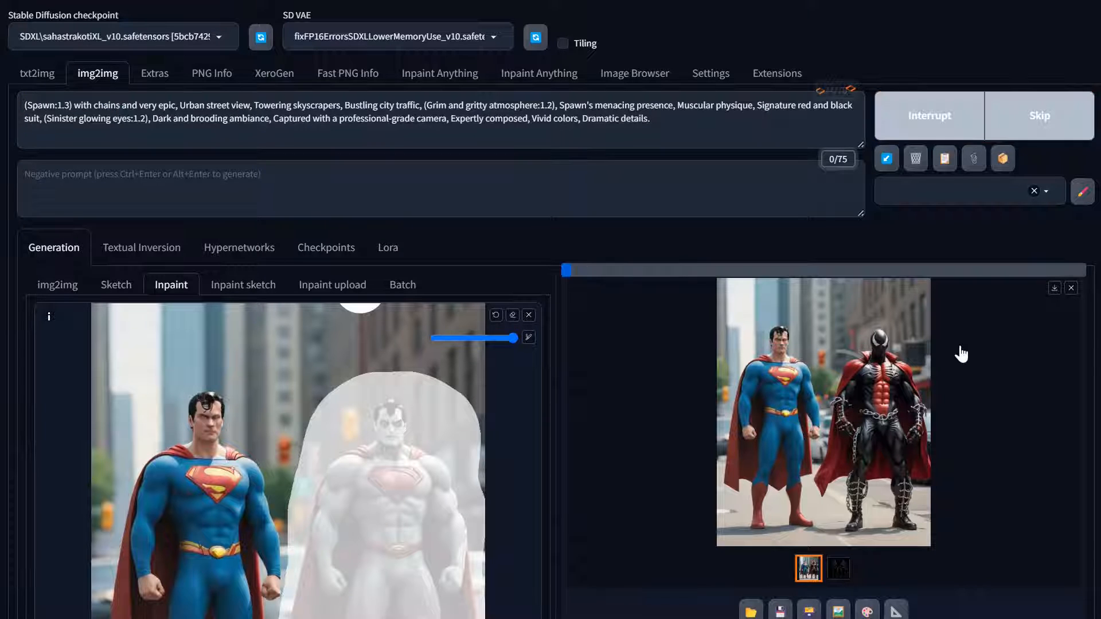
{"action": "left_click", "coordinate": [860, 375]}
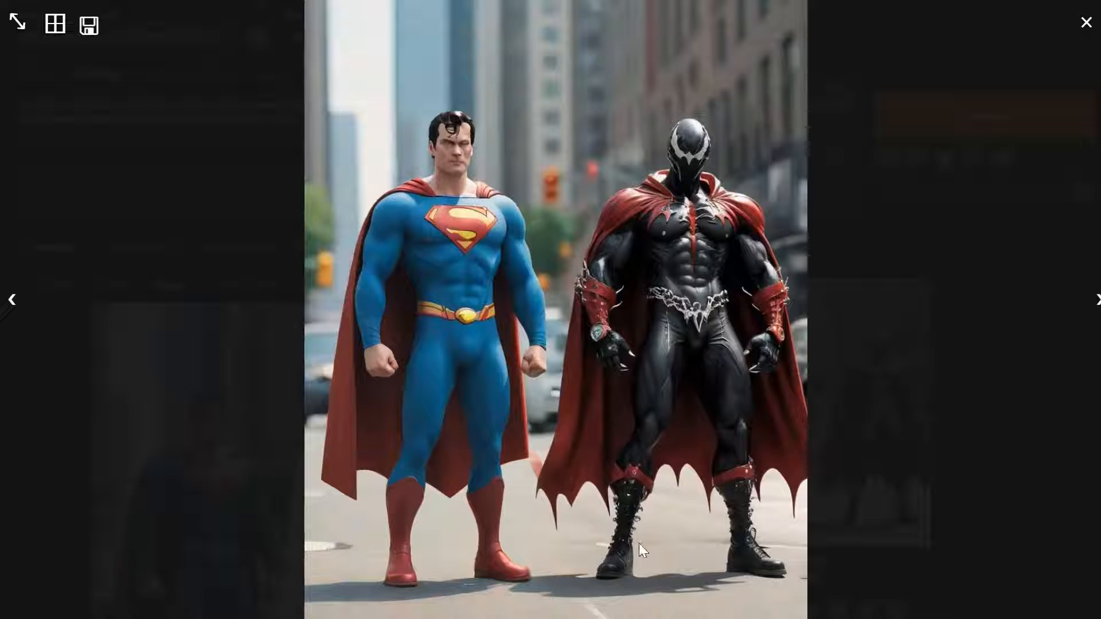
{"action": "left_click", "coordinate": [274, 316]}
Set the denoising strength to 0.85 and the ending control step of ControlNet Unit 0 to 0.32
{"action": "scroll", "coordinate": [167, 427], "scroll_direction": "down", "scroll_amount": 6}
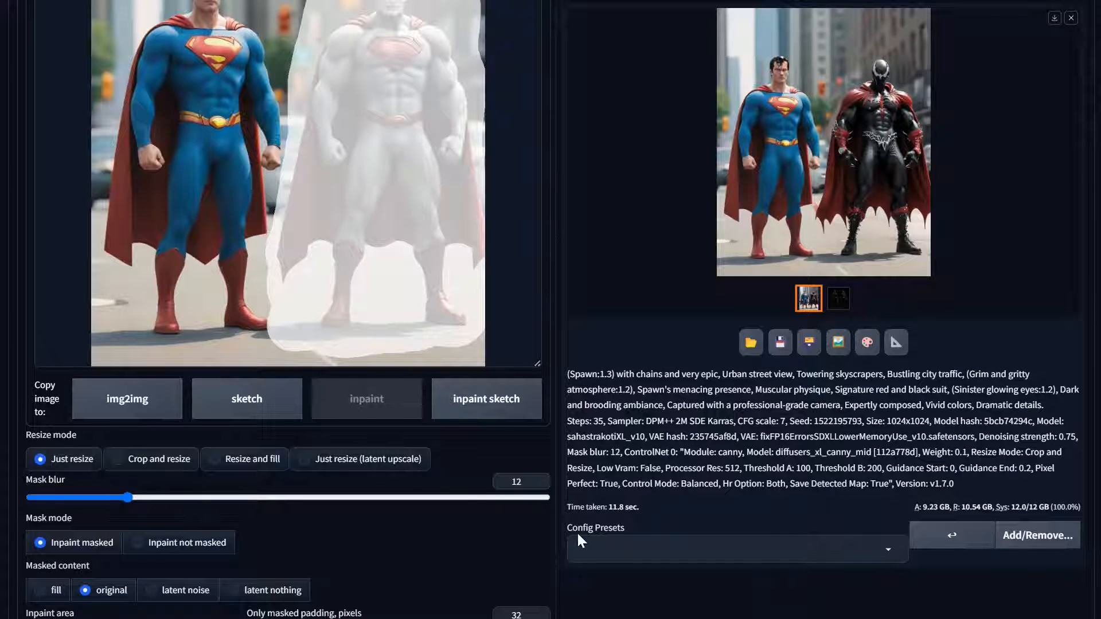
{"action": "scroll", "coordinate": [579, 538], "scroll_direction": "down", "scroll_amount": 7}
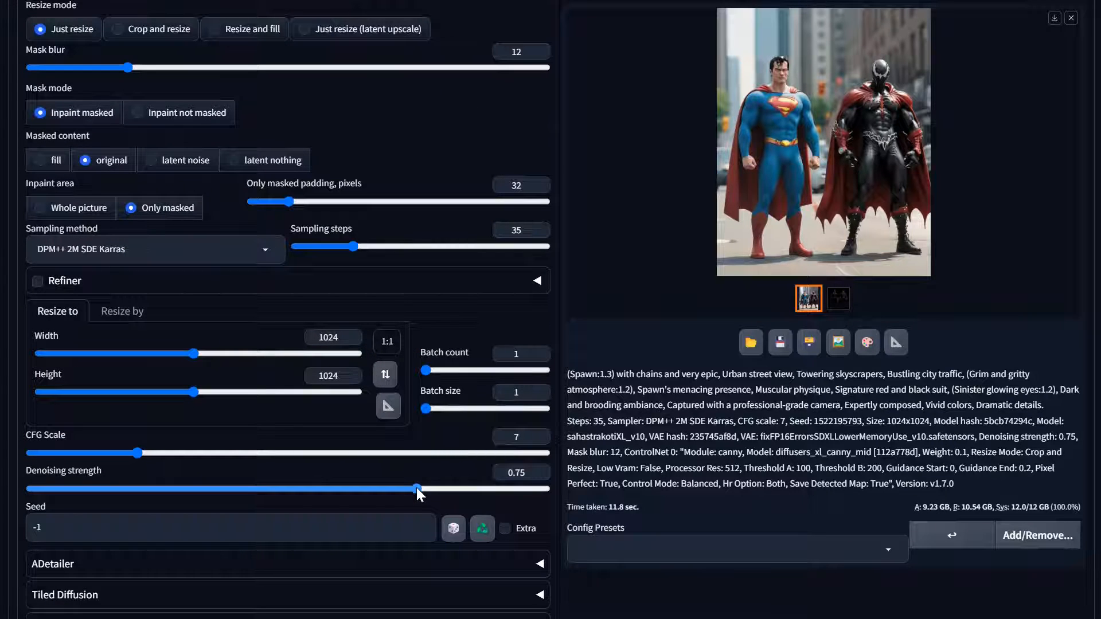
{"action": "left_click_drag", "start_coordinate": [416, 487], "coordinate": [448, 487]}
{"action": "scroll", "coordinate": [446, 501], "scroll_direction": "down", "scroll_amount": 15}
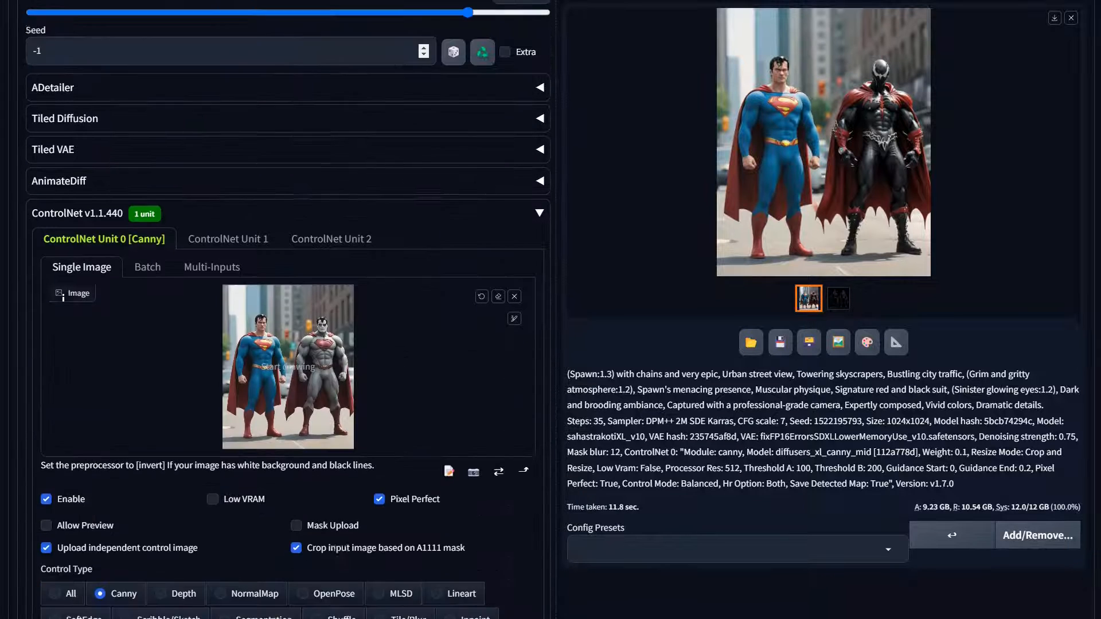
{"action": "left_click_drag", "start_coordinate": [421, 383], "coordinate": [428, 381]}
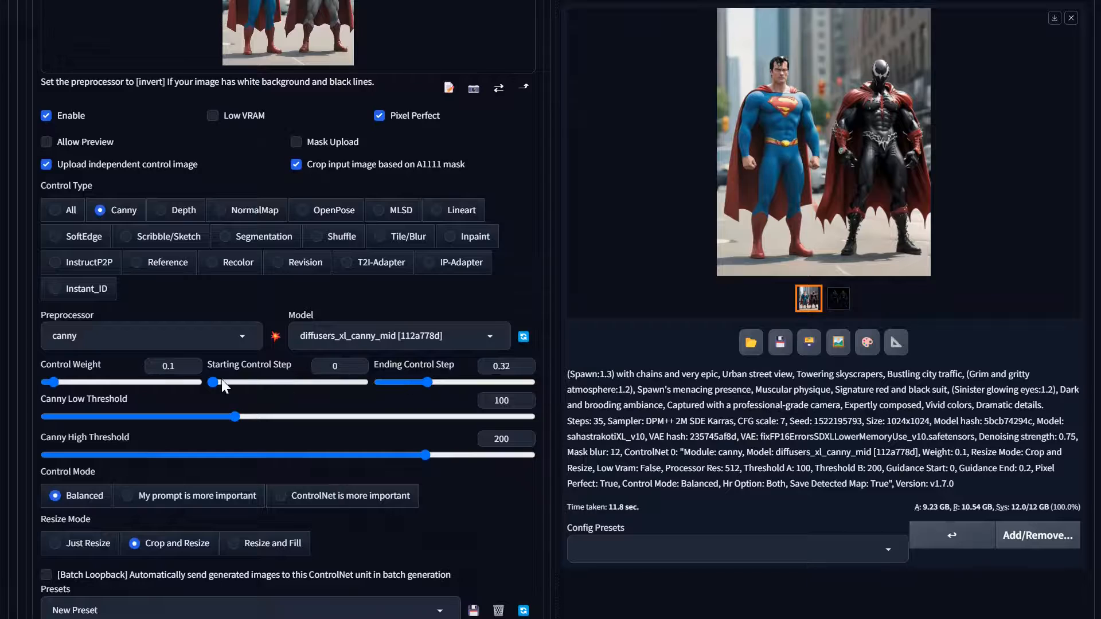
Regenerate the image with the 0.85 denoising strength and inspect the enlarged result
{"action": "scroll", "coordinate": [878, 348], "scroll_direction": "up", "scroll_amount": 6}
{"action": "scroll", "coordinate": [878, 347], "scroll_direction": "up", "scroll_amount": 6}
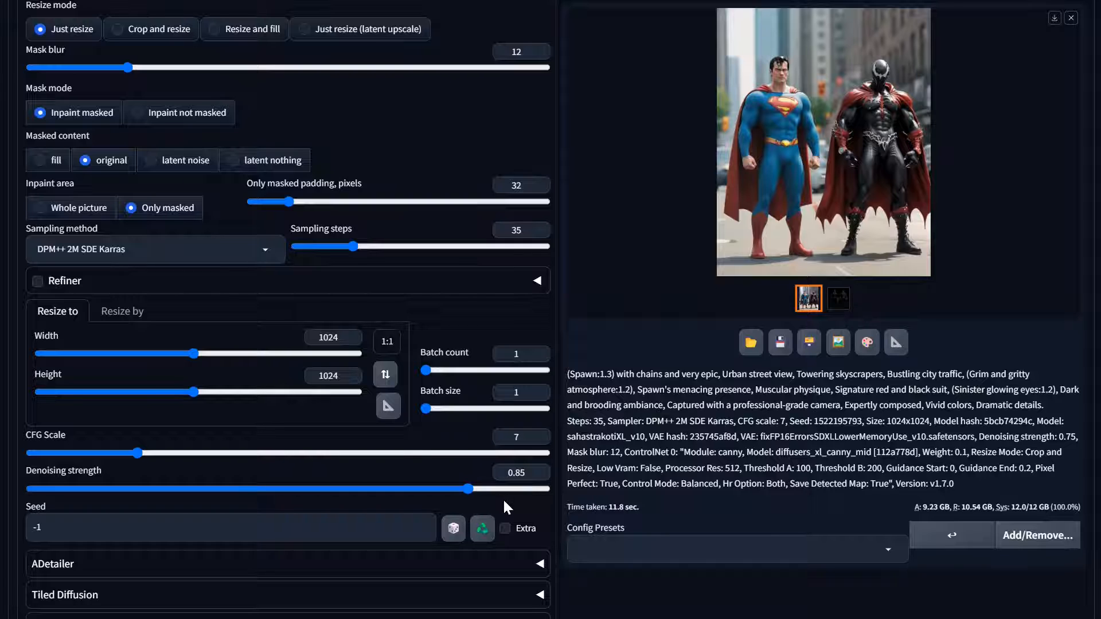
{"action": "scroll", "coordinate": [824, 524], "scroll_direction": "up", "scroll_amount": 10}
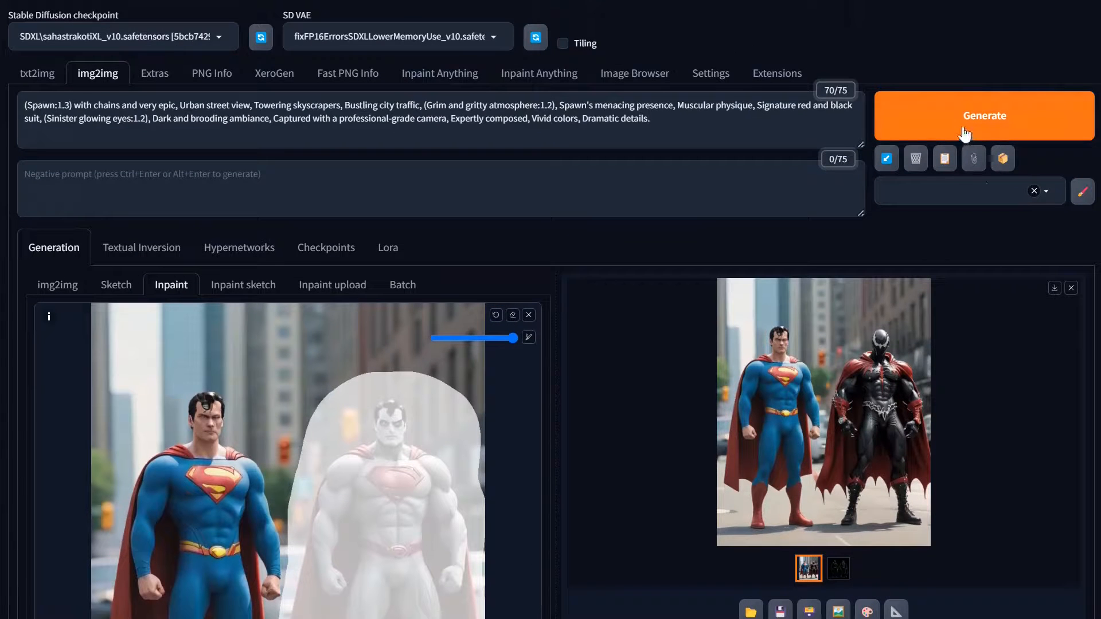
{"action": "left_click", "coordinate": [965, 136]}
{"action": "left_click", "coordinate": [873, 425]}
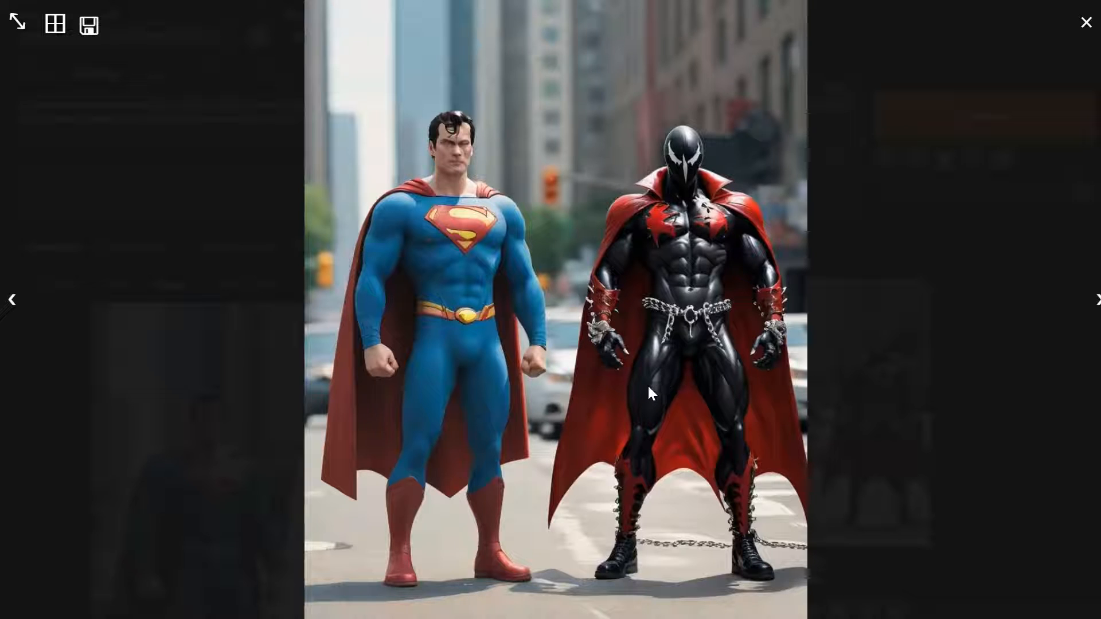
{"action": "left_click", "coordinate": [683, 365]}
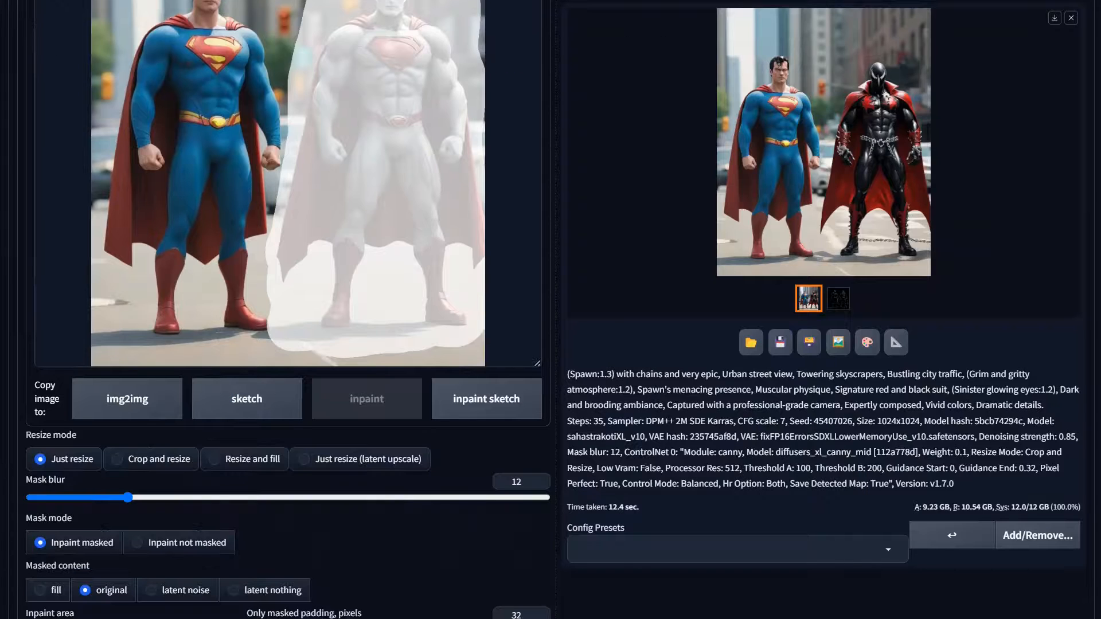
Set the denoising strength to 0.87 and the ending control step of ControlNet Unit 0 to 0.2
{"action": "scroll", "coordinate": [617, 445], "scroll_direction": "down", "scroll_amount": 7}
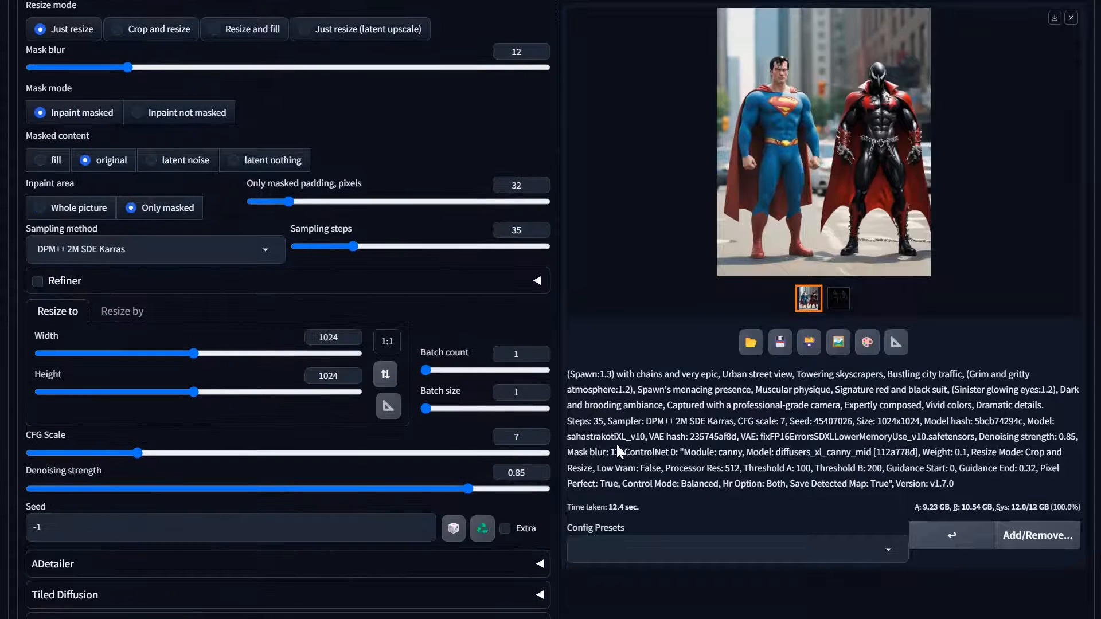
{"action": "mouse_move", "coordinate": [468, 489]}
{"action": "left_mouse_down"}
{"action": "mouse_move", "coordinate": [534, 489]}
{"action": "mouse_move", "coordinate": [478, 488]}
{"action": "left_mouse_up"}
{"action": "scroll", "coordinate": [445, 531], "scroll_direction": "down", "scroll_amount": 9}
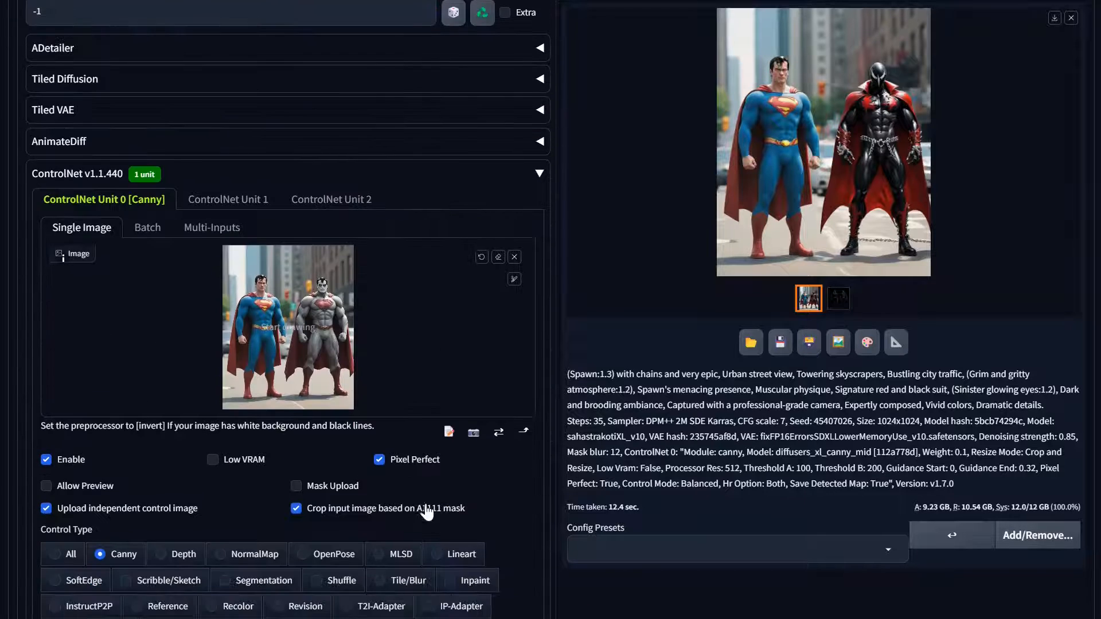
{"action": "scroll", "coordinate": [208, 468], "scroll_direction": "down", "scroll_amount": 9}
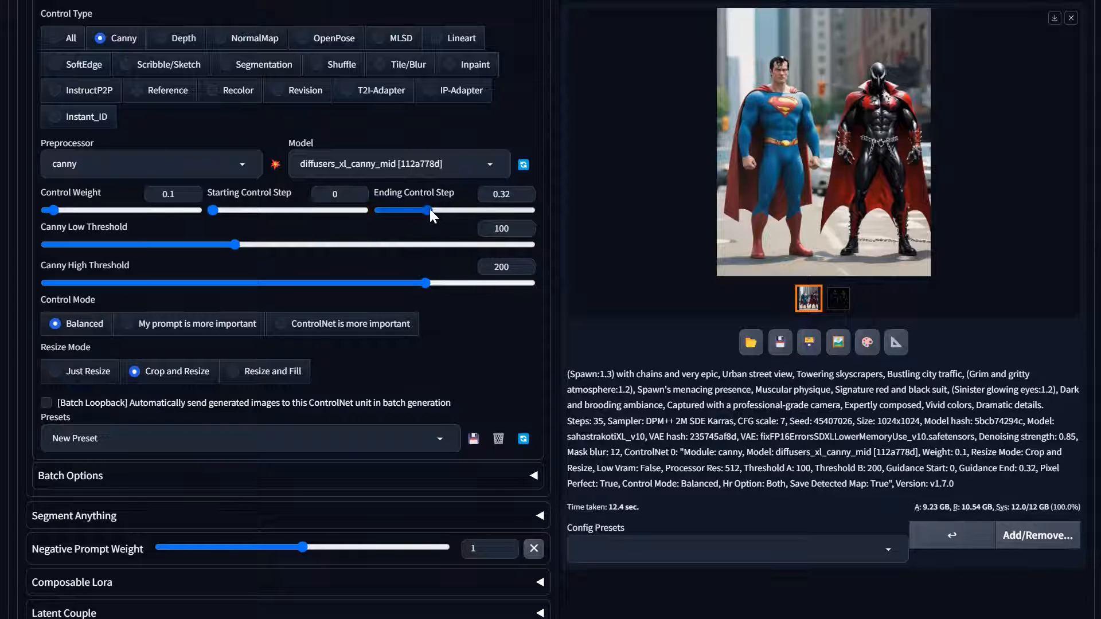
{"action": "left_click_drag", "start_coordinate": [429, 209], "coordinate": [409, 209]}
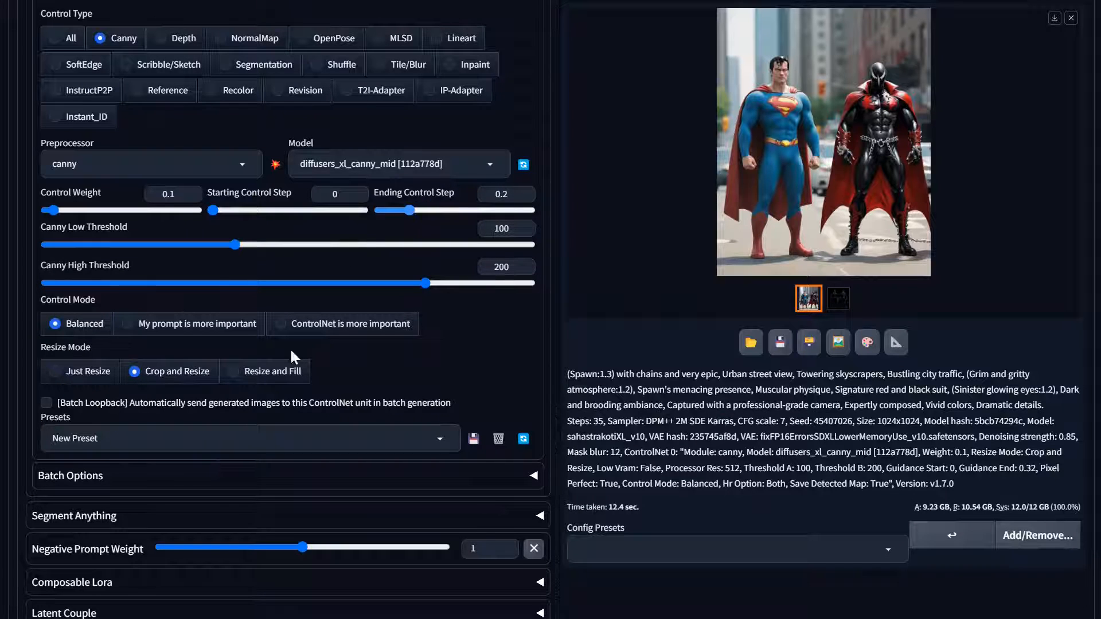
Regenerate the image with the 0.87 denoising strength and check the new figure at full size
{"action": "scroll", "coordinate": [718, 341], "scroll_direction": "up", "scroll_amount": 20}
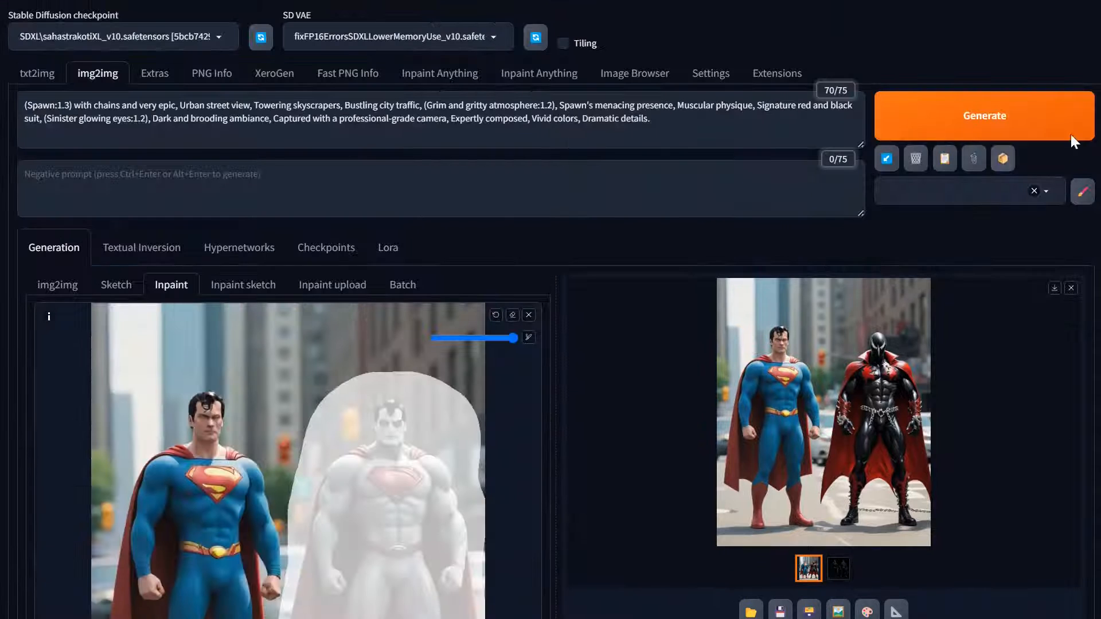
{"action": "left_click", "coordinate": [1070, 130]}
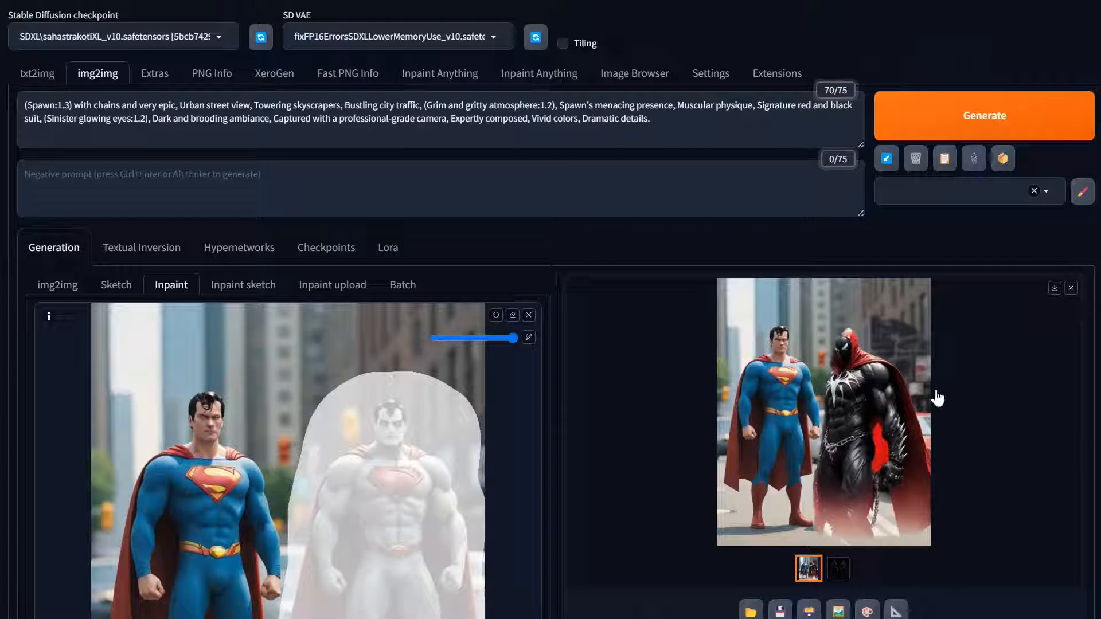
{"action": "left_click", "coordinate": [872, 428]}
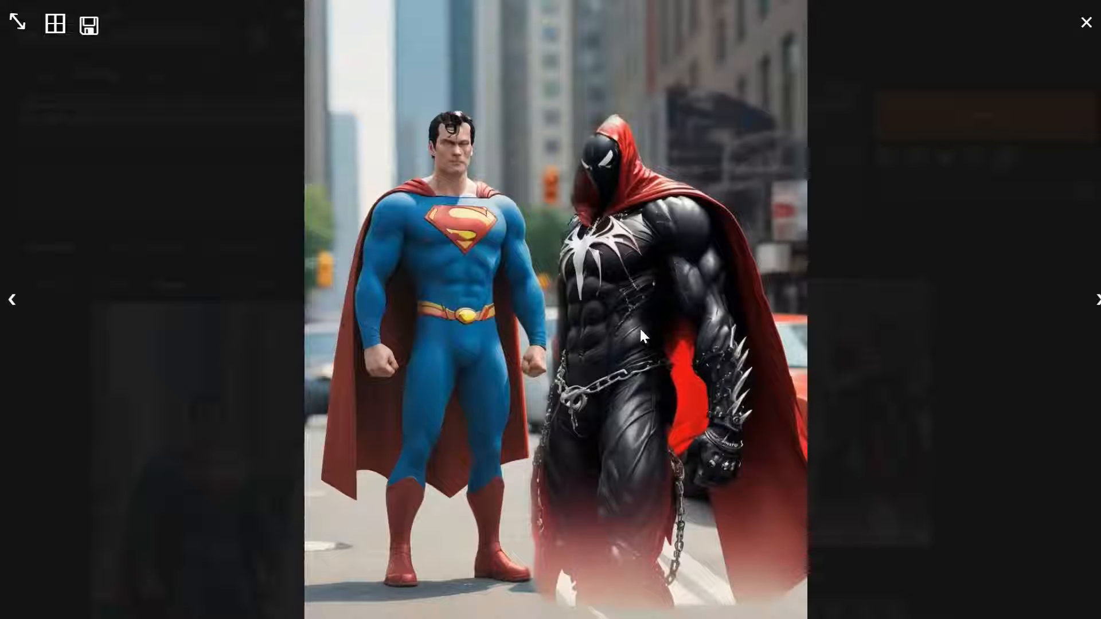
{"action": "left_click", "coordinate": [660, 328]}
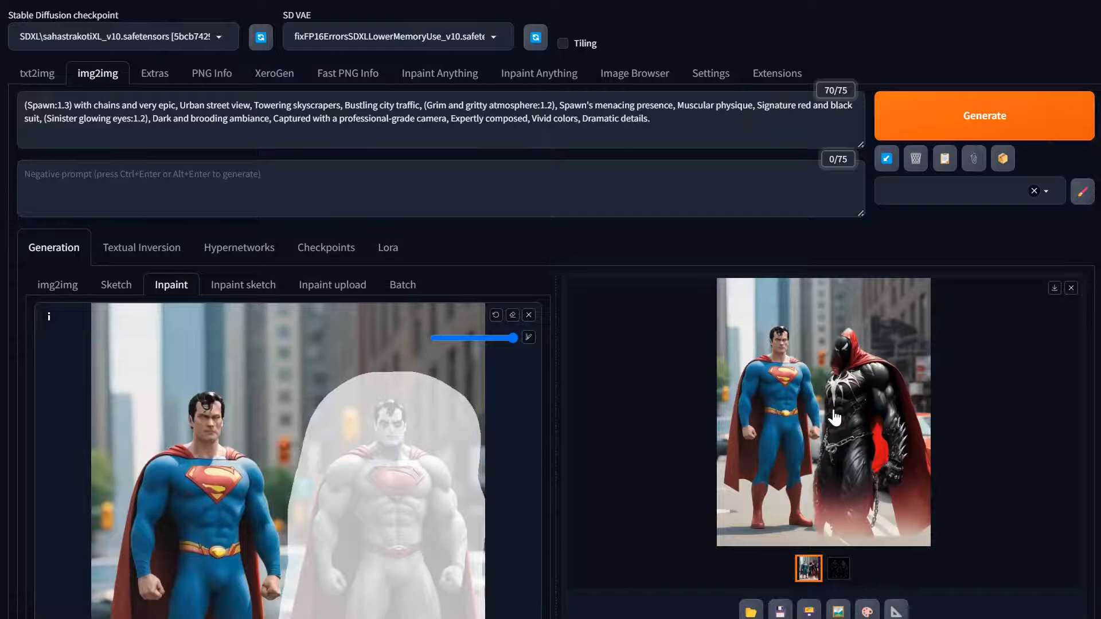
Set the control weight of ControlNet Unit 0 to 0.4 and review the denoising strength
{"action": "scroll", "coordinate": [834, 419], "scroll_direction": "down", "scroll_amount": 20}
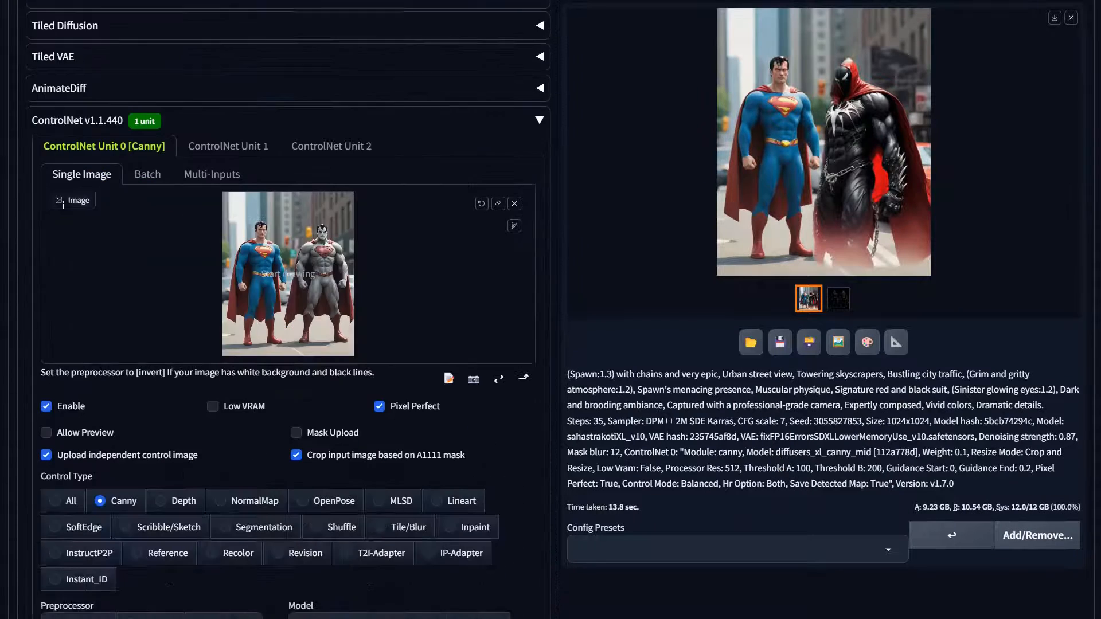
{"action": "scroll", "coordinate": [95, 303], "scroll_direction": "down", "scroll_amount": 6}
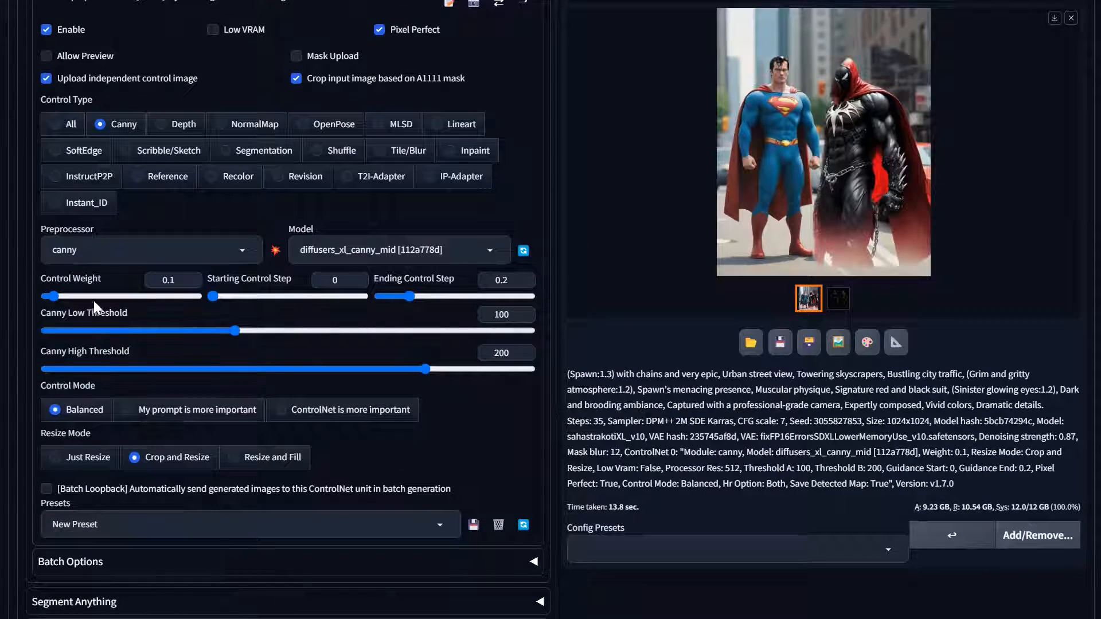
{"action": "left_click_drag", "start_coordinate": [54, 296], "coordinate": [75, 296]}
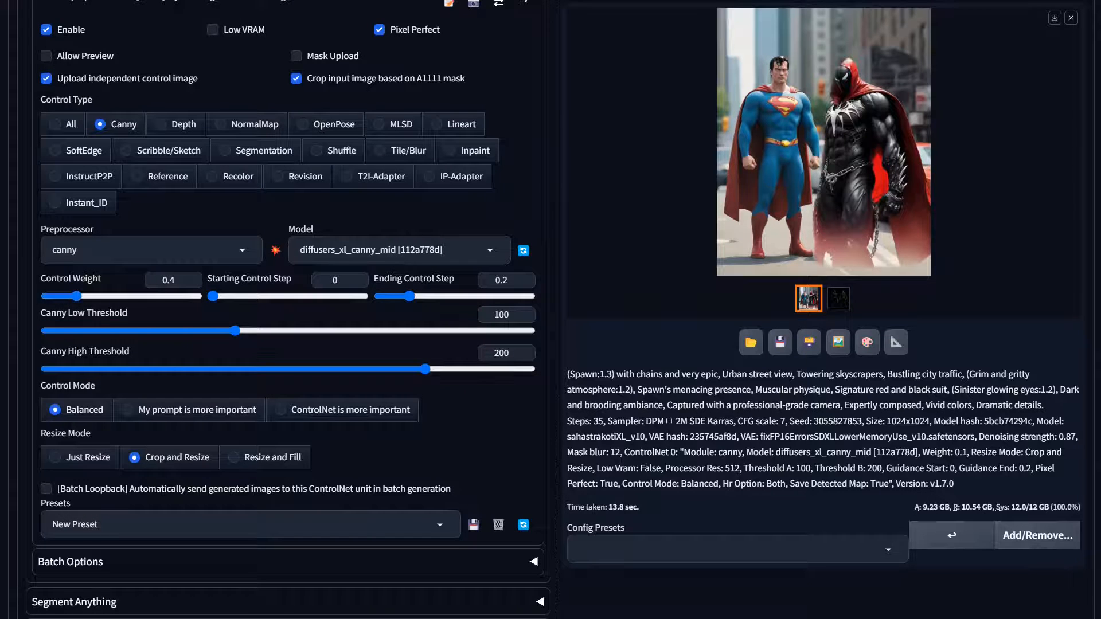
{"action": "scroll", "coordinate": [74, 296], "scroll_direction": "up", "scroll_amount": 12}
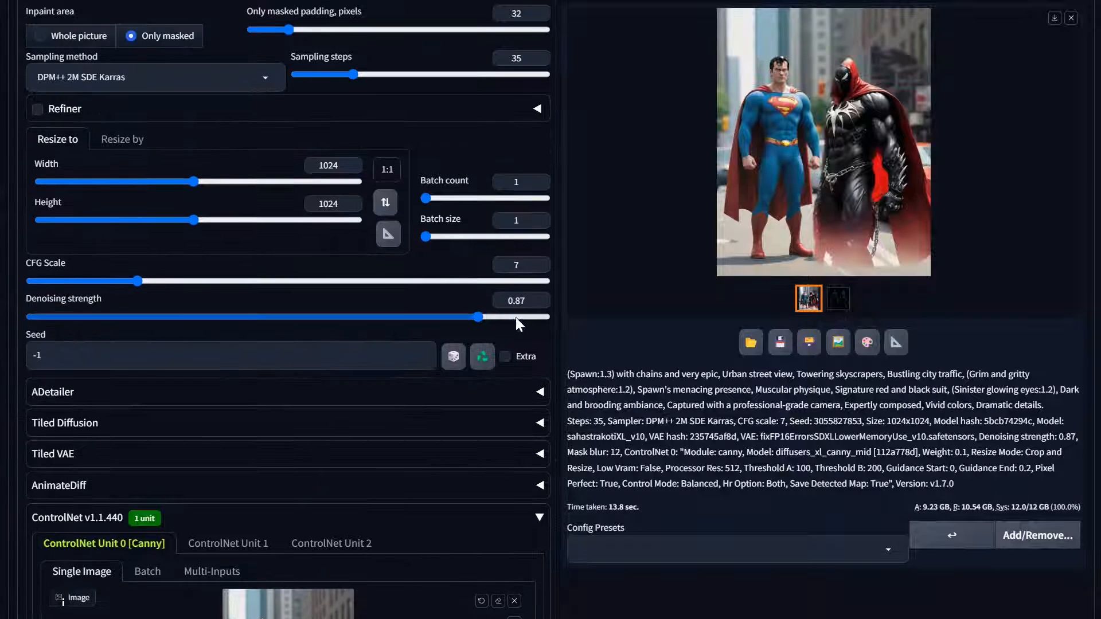
{"action": "scroll", "coordinate": [520, 385], "scroll_direction": "down", "scroll_amount": 7}
{"action": "scroll", "coordinate": [520, 390], "scroll_direction": "down", "scroll_amount": 10}
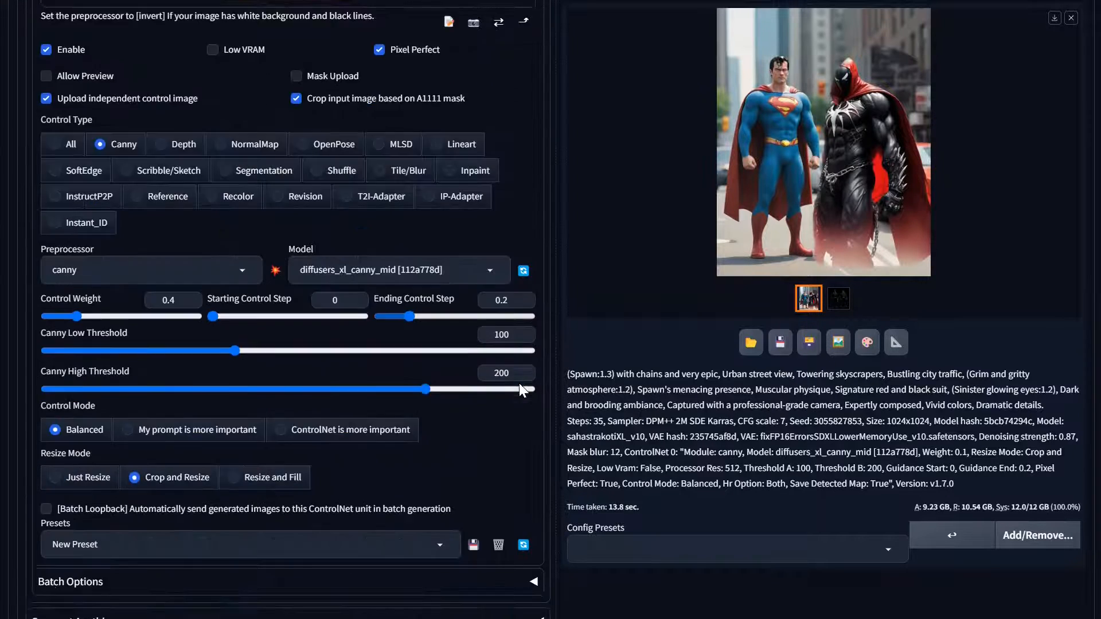
Regenerate the image with the 0.4 control weight and inspect the new figure at full size
{"action": "scroll", "coordinate": [218, 284], "scroll_direction": "up", "scroll_amount": 3}
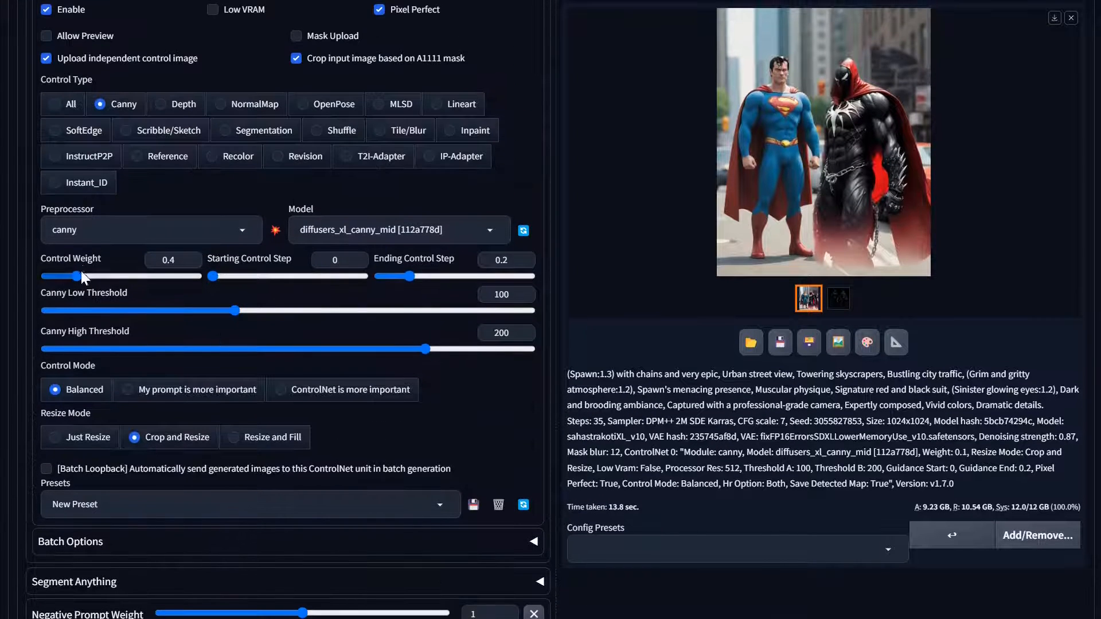
{"action": "left_click_drag", "start_coordinate": [81, 275], "coordinate": [76, 276]}
{"action": "scroll", "coordinate": [963, 228], "scroll_direction": "up", "scroll_amount": 20}
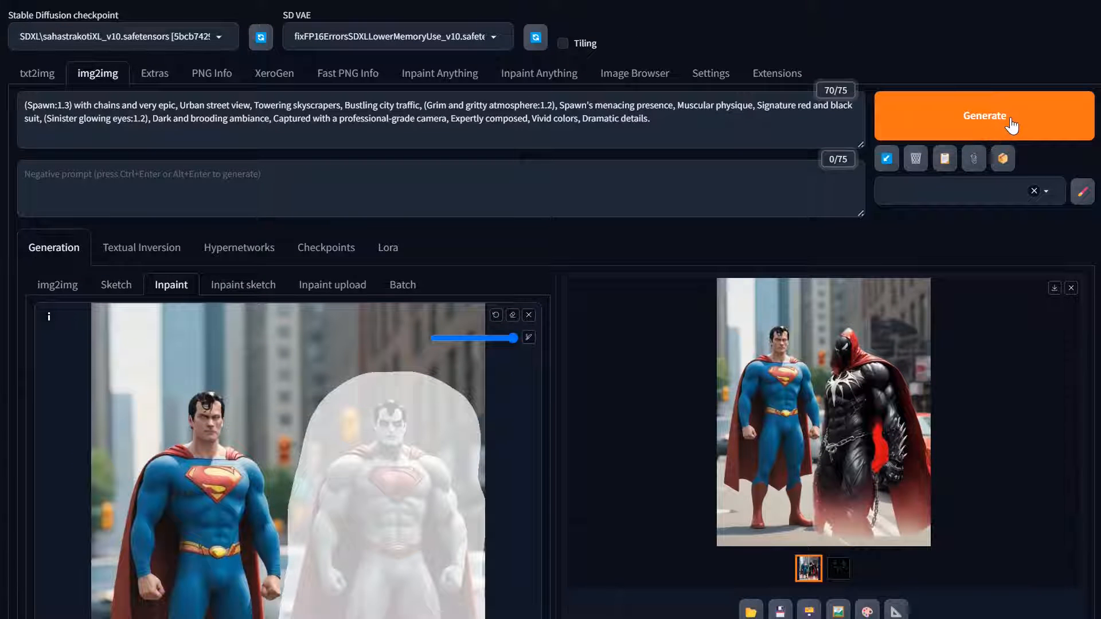
{"action": "left_click", "coordinate": [979, 134]}
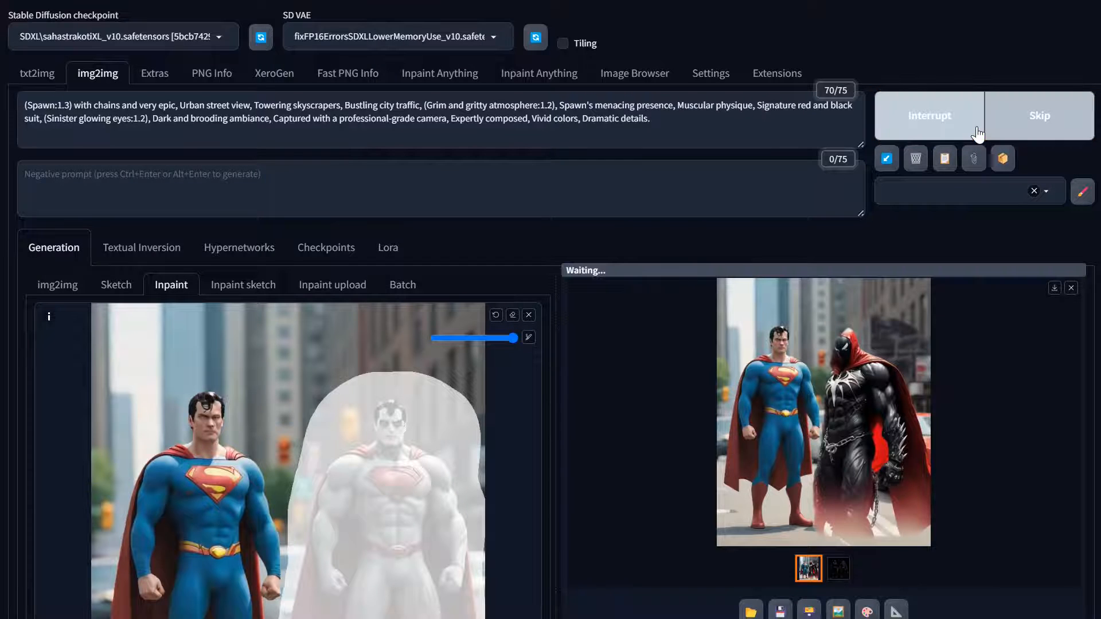
{"action": "left_click", "coordinate": [846, 412]}
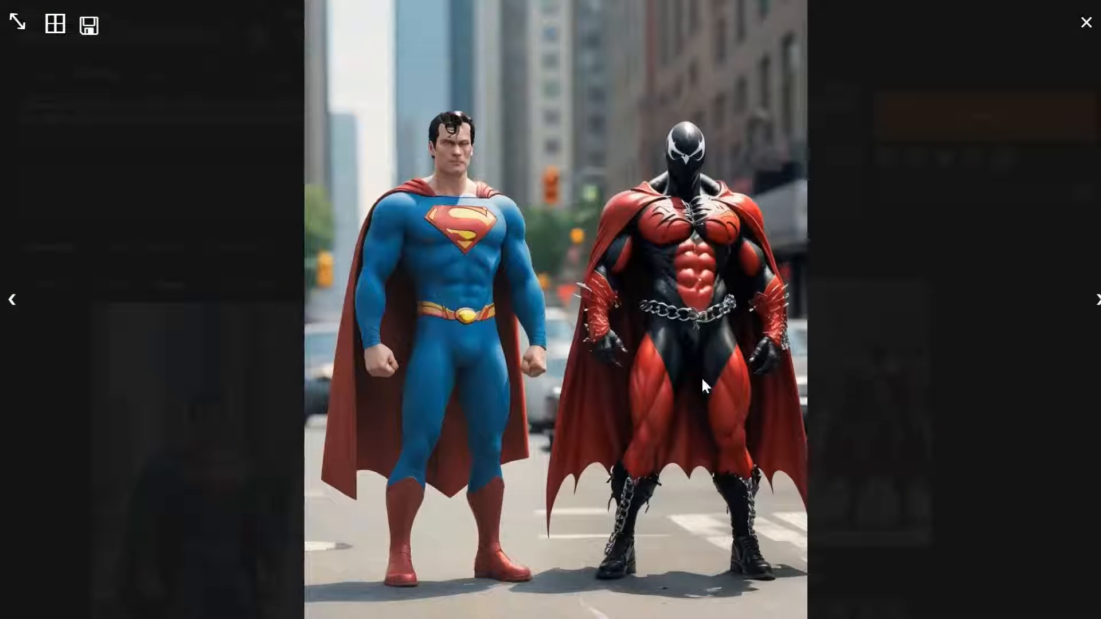
{"action": "left_click", "coordinate": [700, 417]}
Set the control weight of ControlNet Unit 0 to 0.2
{"action": "scroll", "coordinate": [610, 474], "scroll_direction": "down", "scroll_amount": 5}
{"action": "scroll", "coordinate": [93, 312], "scroll_direction": "down", "scroll_amount": 10}
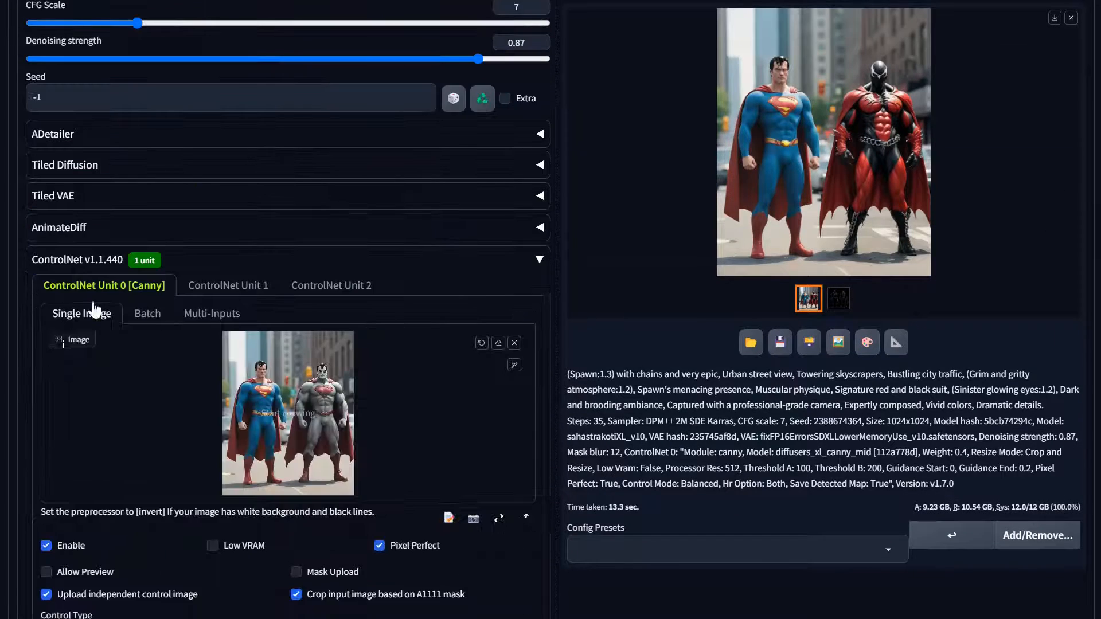
{"action": "left_click_drag", "start_coordinate": [64, 383], "coordinate": [62, 383]}
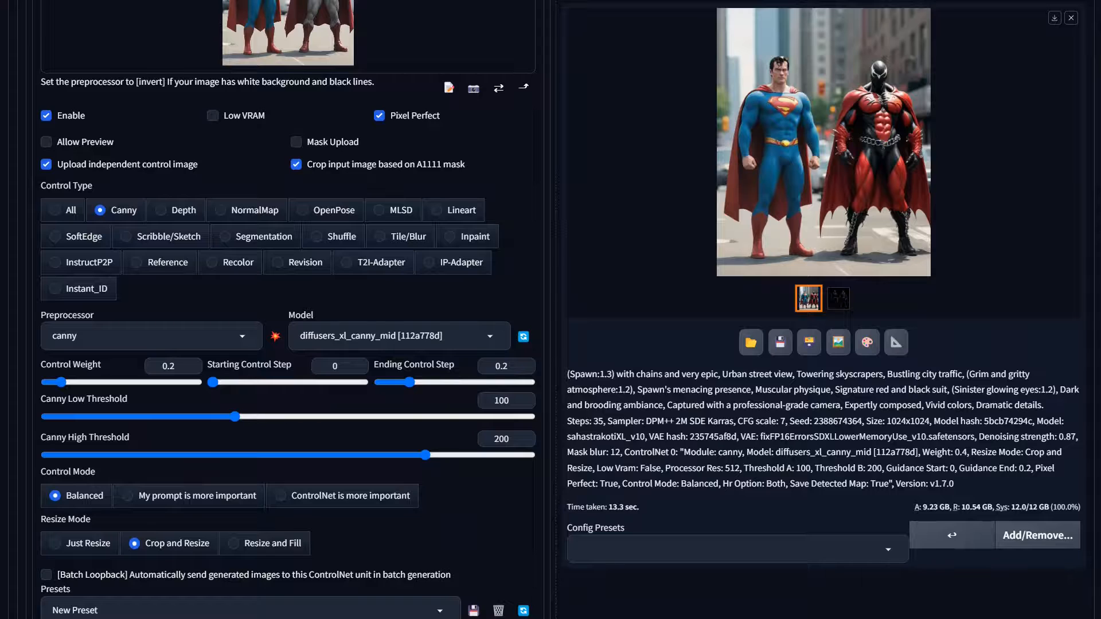
Regenerate the image with the 0.2 control weight, check it at full size and send it back to Inpaint
{"action": "scroll", "coordinate": [832, 456], "scroll_direction": "up", "scroll_amount": 15}
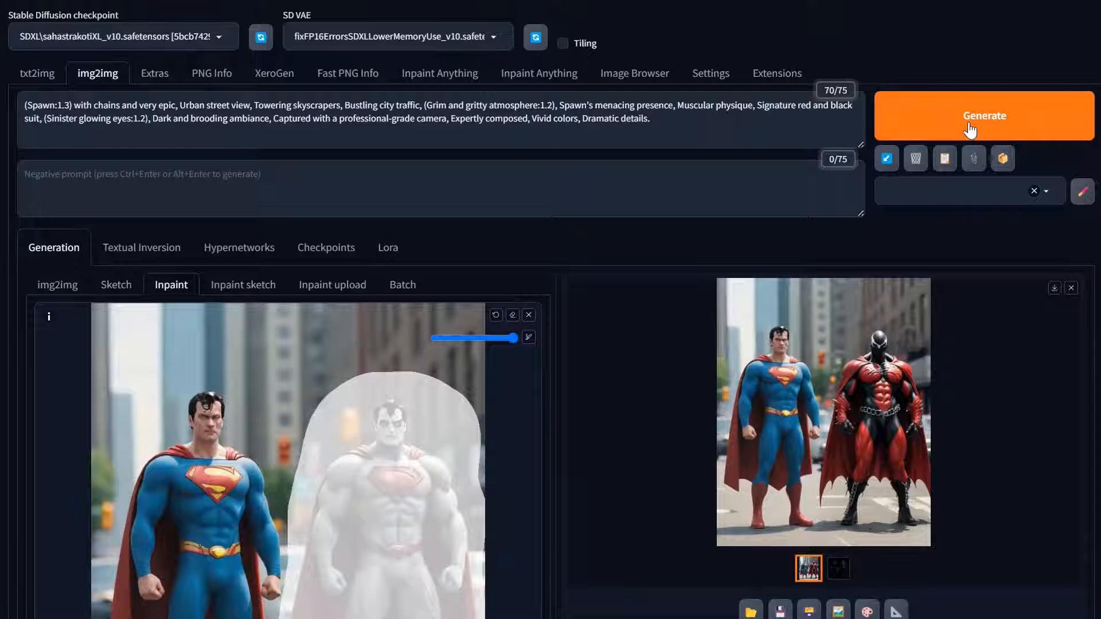
{"action": "left_click", "coordinate": [843, 453]}
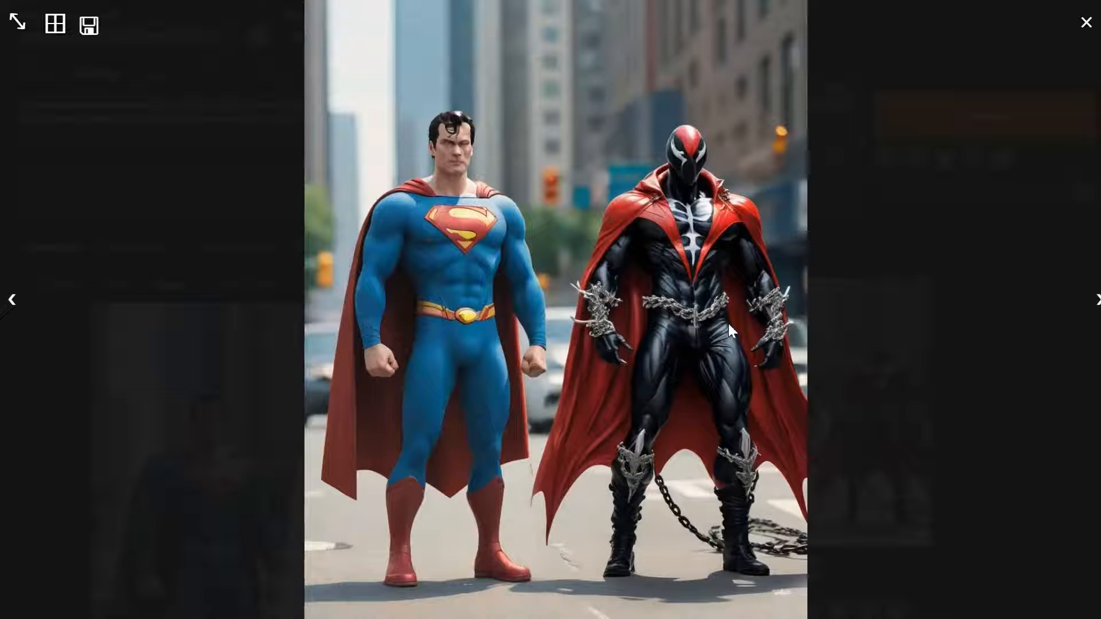
{"action": "left_click", "coordinate": [706, 340]}
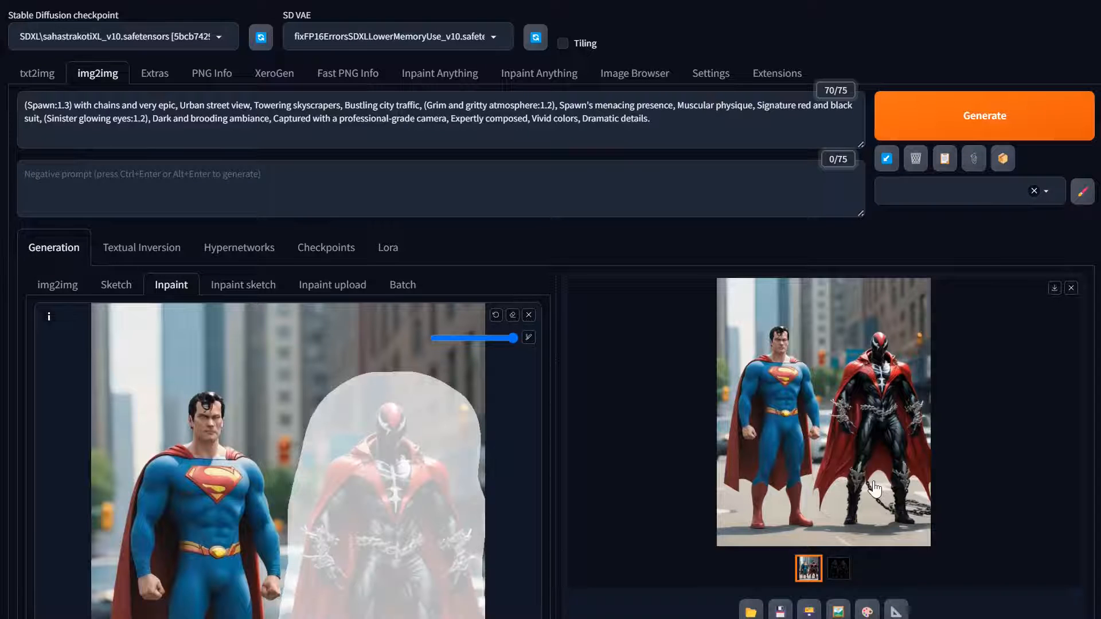
Clear the mask around the Spawn figure and paint a new mask over the whole Superman figure
{"action": "left_click", "coordinate": [513, 315]}
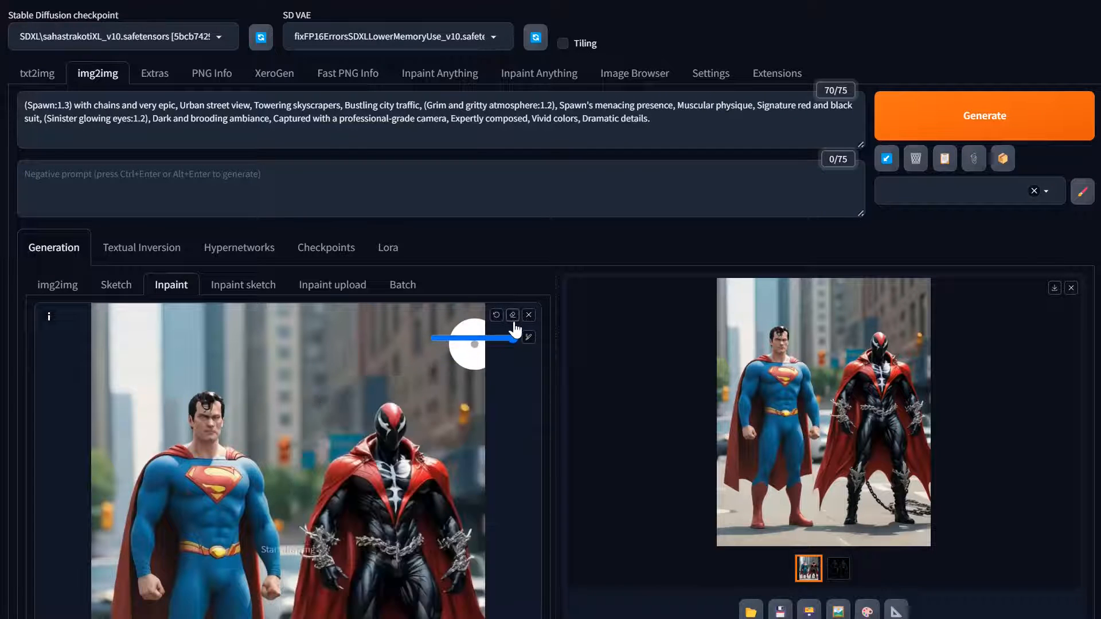
{"action": "scroll", "coordinate": [548, 411], "scroll_direction": "down", "scroll_amount": 4}
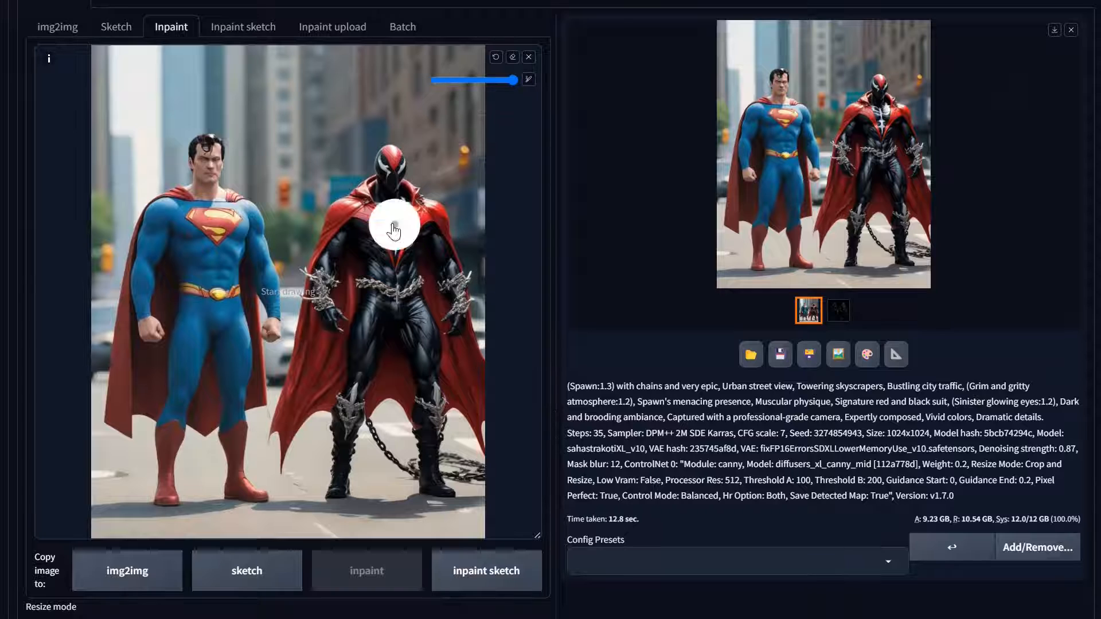
{"action": "mouse_move", "coordinate": [216, 168]}
{"action": "left_mouse_down"}
{"action": "mouse_move", "coordinate": [258, 234]}
{"action": "mouse_move", "coordinate": [270, 291]}
{"action": "mouse_move", "coordinate": [241, 409]}
{"action": "mouse_move", "coordinate": [249, 488]}
{"action": "mouse_move", "coordinate": [154, 497]}
{"action": "mouse_move", "coordinate": [170, 445]}
{"action": "mouse_move", "coordinate": [200, 427]}
{"action": "mouse_move", "coordinate": [206, 463]}
{"action": "mouse_move", "coordinate": [184, 428]}
{"action": "mouse_move", "coordinate": [132, 425]}
{"action": "mouse_move", "coordinate": [118, 409]}
{"action": "mouse_move", "coordinate": [147, 231]}
{"action": "mouse_move", "coordinate": [191, 165]}
{"action": "mouse_move", "coordinate": [210, 177]}
{"action": "mouse_move", "coordinate": [215, 226]}
{"action": "mouse_move", "coordinate": [242, 287]}
{"action": "mouse_move", "coordinate": [229, 368]}
{"action": "mouse_move", "coordinate": [206, 394]}
{"action": "mouse_move", "coordinate": [208, 242]}
{"action": "mouse_move", "coordinate": [194, 229]}
{"action": "mouse_move", "coordinate": [161, 389]}
{"action": "mouse_move", "coordinate": [153, 383]}
{"action": "mouse_move", "coordinate": [178, 362]}
{"action": "mouse_move", "coordinate": [211, 294]}
{"action": "left_mouse_up"}
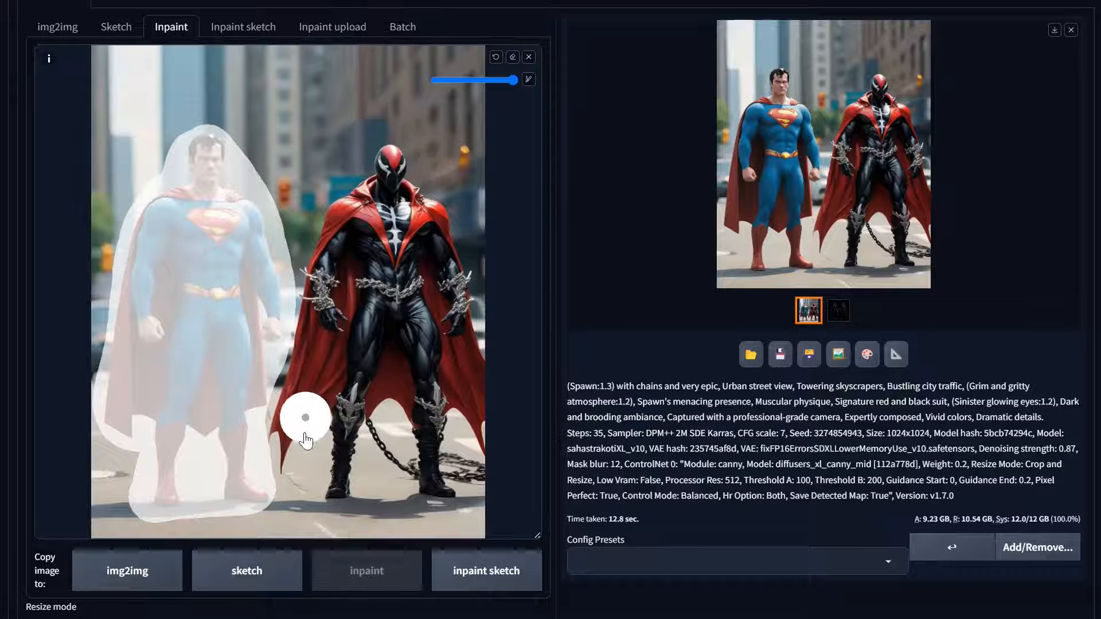
Switch to the prompt generator page and modify the Spawn prompts with the instruction "change to superman"
{"action": "scroll", "coordinate": [295, 310], "scroll_direction": "up", "scroll_amount": 5}
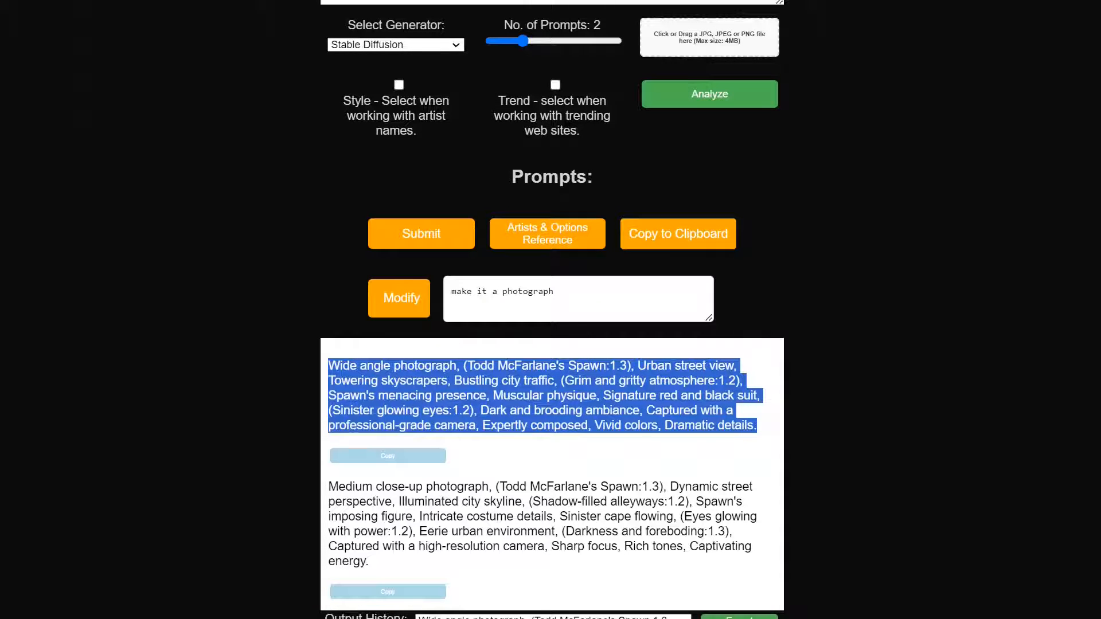
{"action": "left_click_drag", "start_coordinate": [577, 294], "coordinate": [313, 280]}
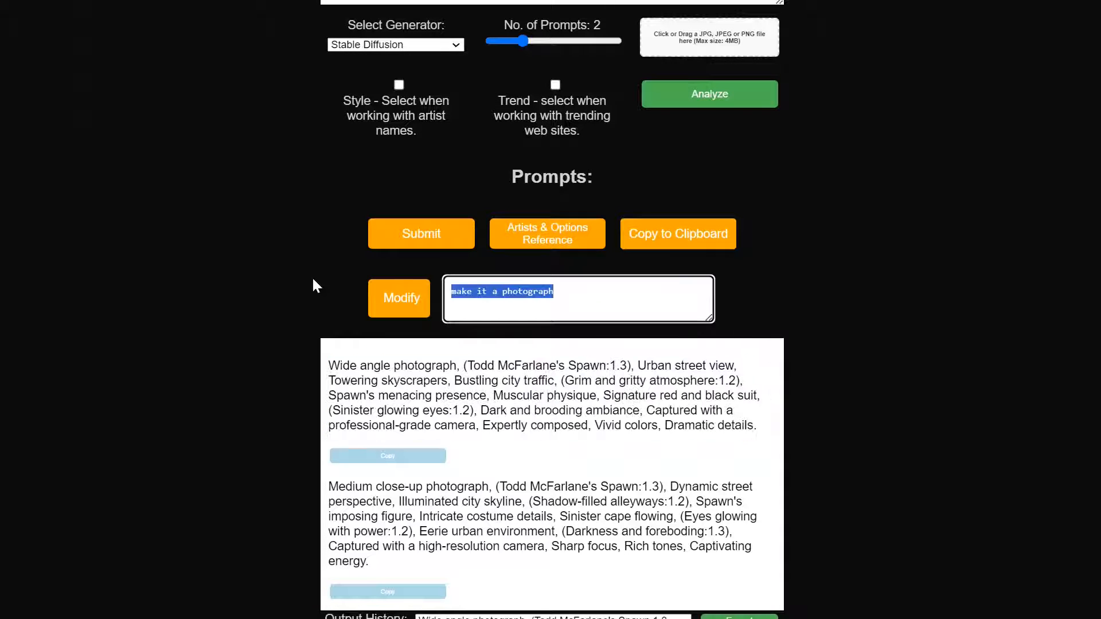
{"action": "type", "text": "change to superman"}
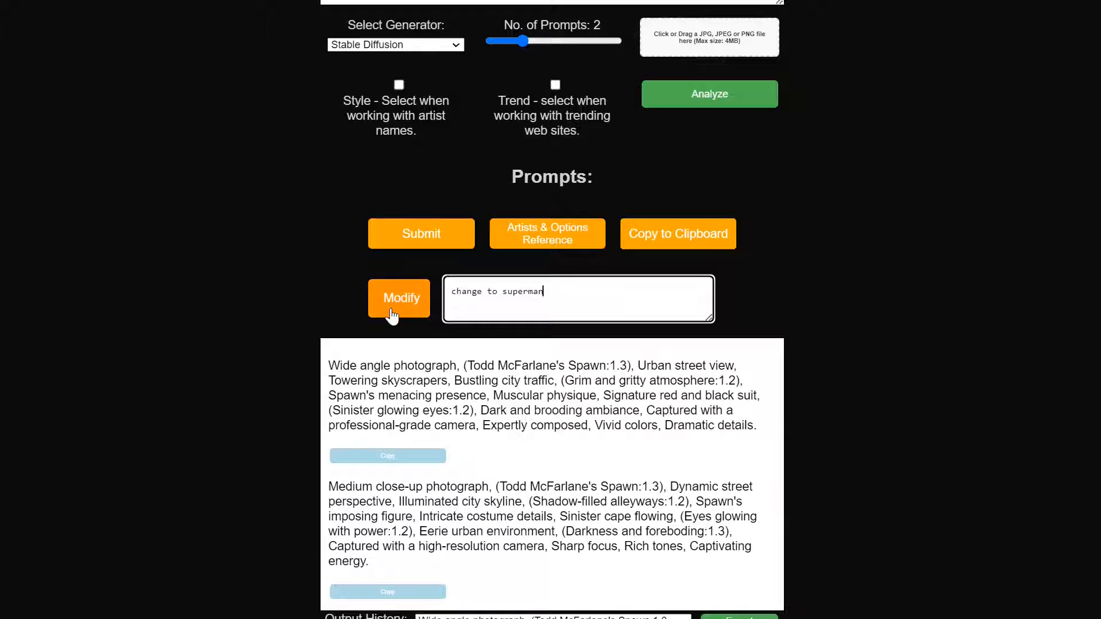
{"action": "left_click", "coordinate": [399, 246]}
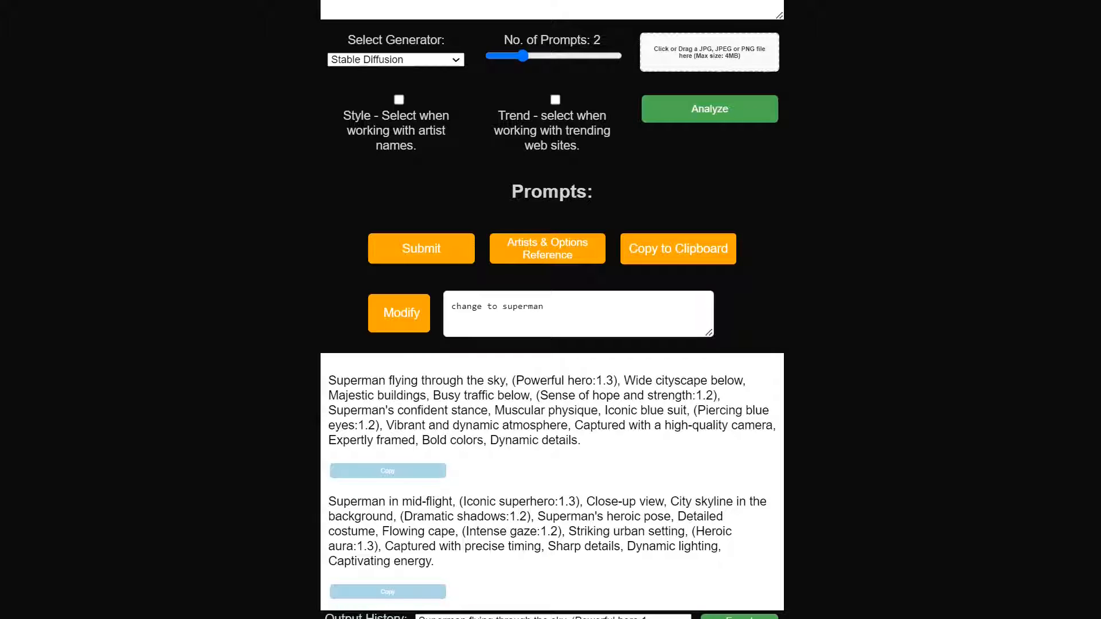
Modify the generated prompts with the instruction "change to superman standing on the street"
{"action": "left_click_drag", "start_coordinate": [543, 307], "coordinate": [296, 313]}
{"action": "type", "text": "change to"}
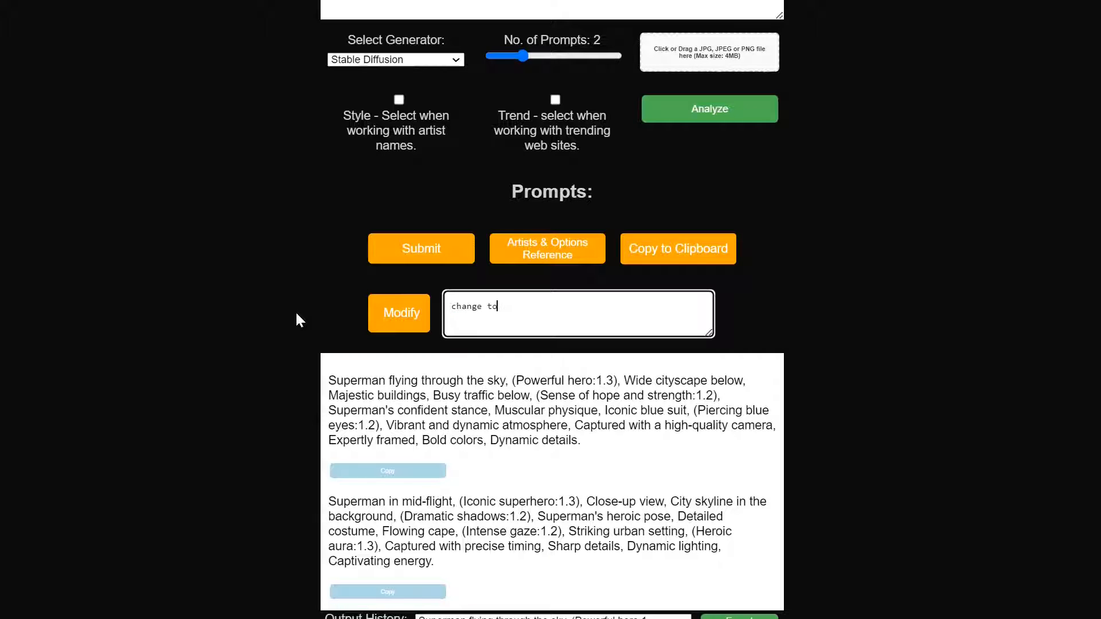
{"action": "type", "text": " superman standing on the street"}
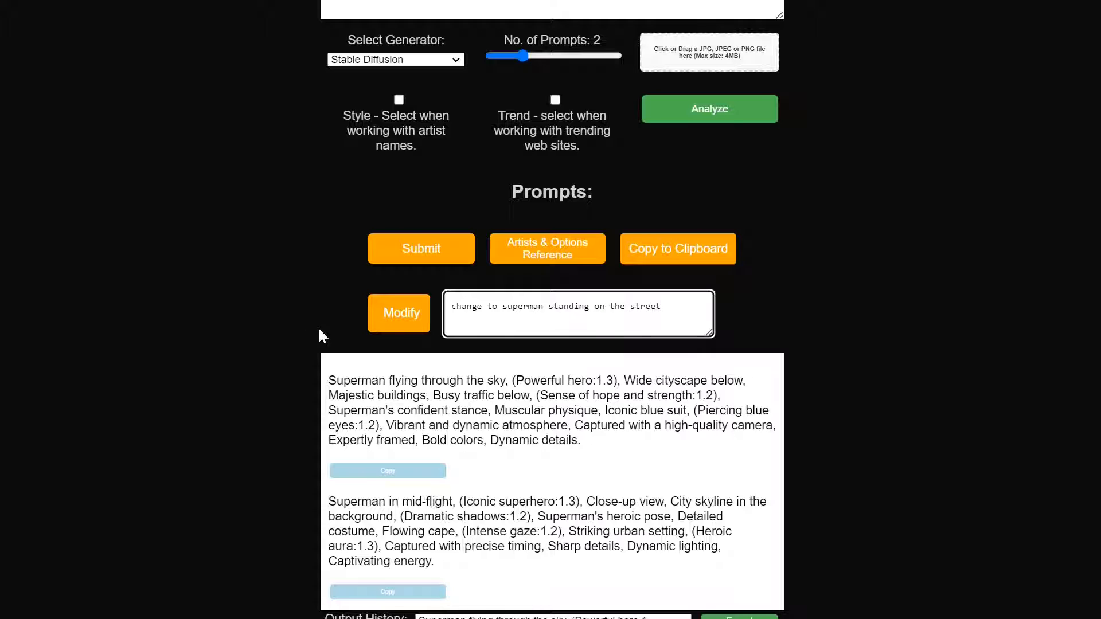
{"action": "left_click", "coordinate": [396, 313]}
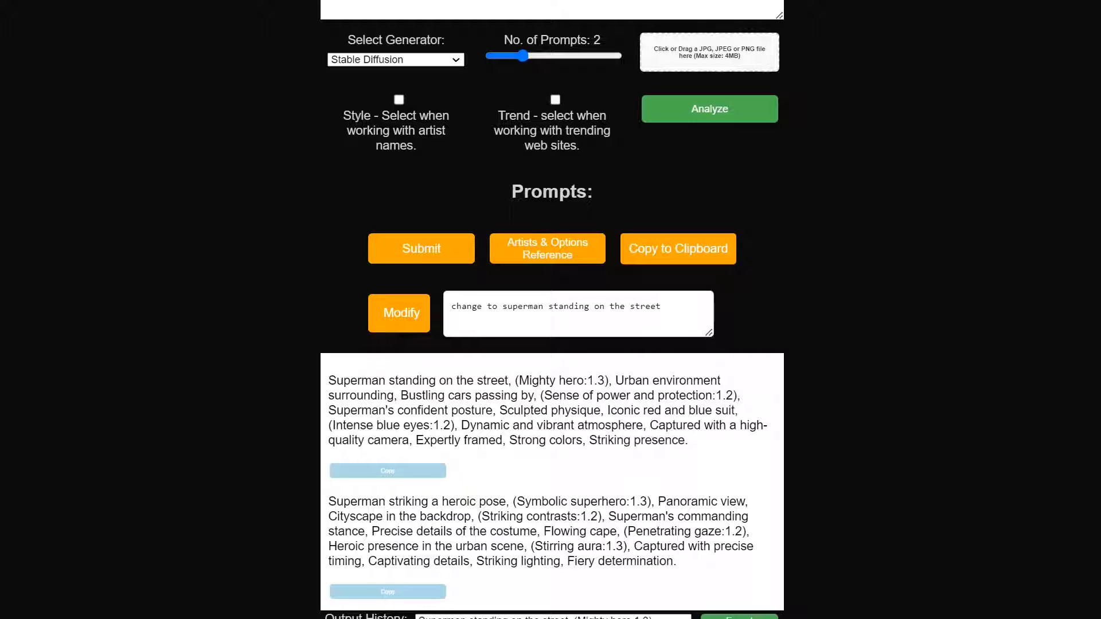
Copy the first generated Superman prompt and replace the Spawn prompt in Stable Diffusion img2img with it
{"action": "left_click", "coordinate": [396, 474]}
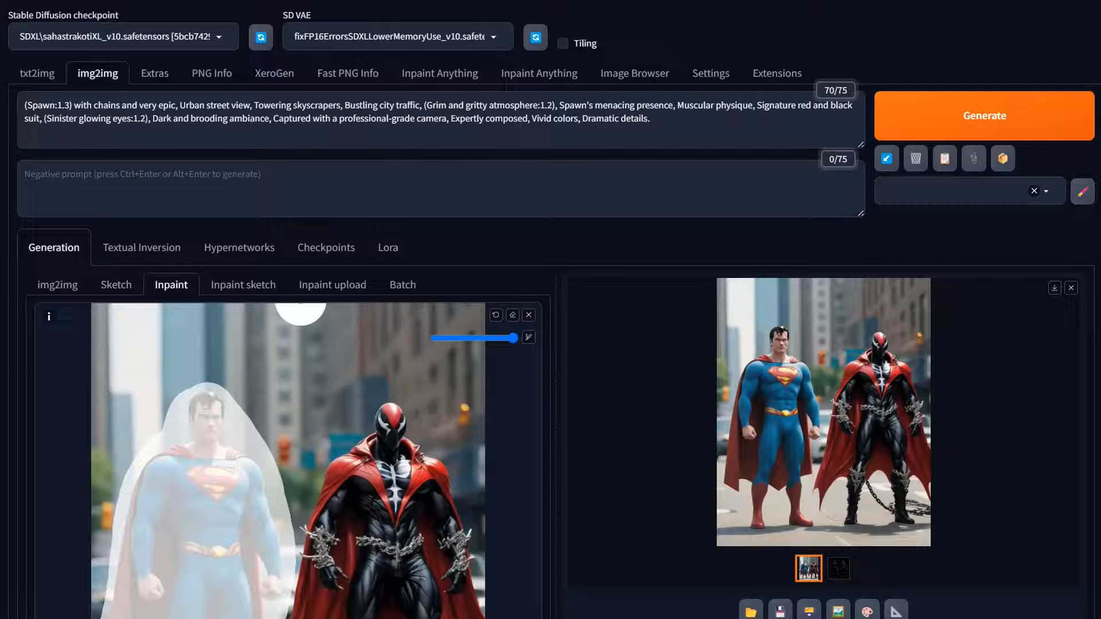
{"action": "left_click_drag", "start_coordinate": [726, 105], "coordinate": [23, 105]}
{"action": "key", "text": "ctrl+v"}
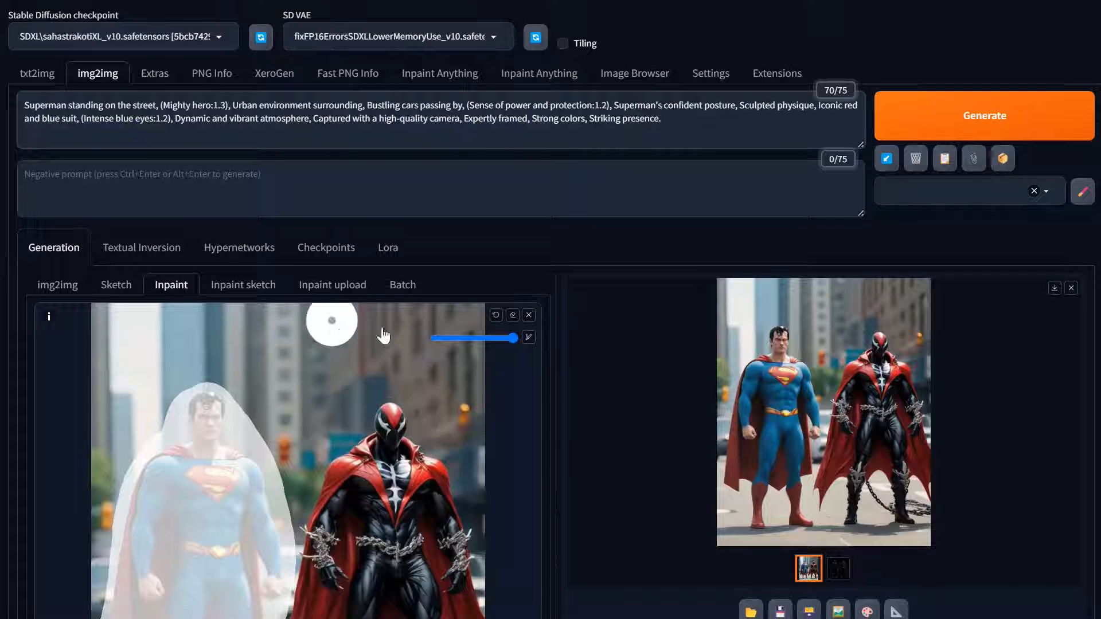
Review the inpainting, size, denoising strength and ControlNet Unit 0 settings for the Superman pass
{"action": "scroll", "coordinate": [425, 516], "scroll_direction": "down", "scroll_amount": 5}
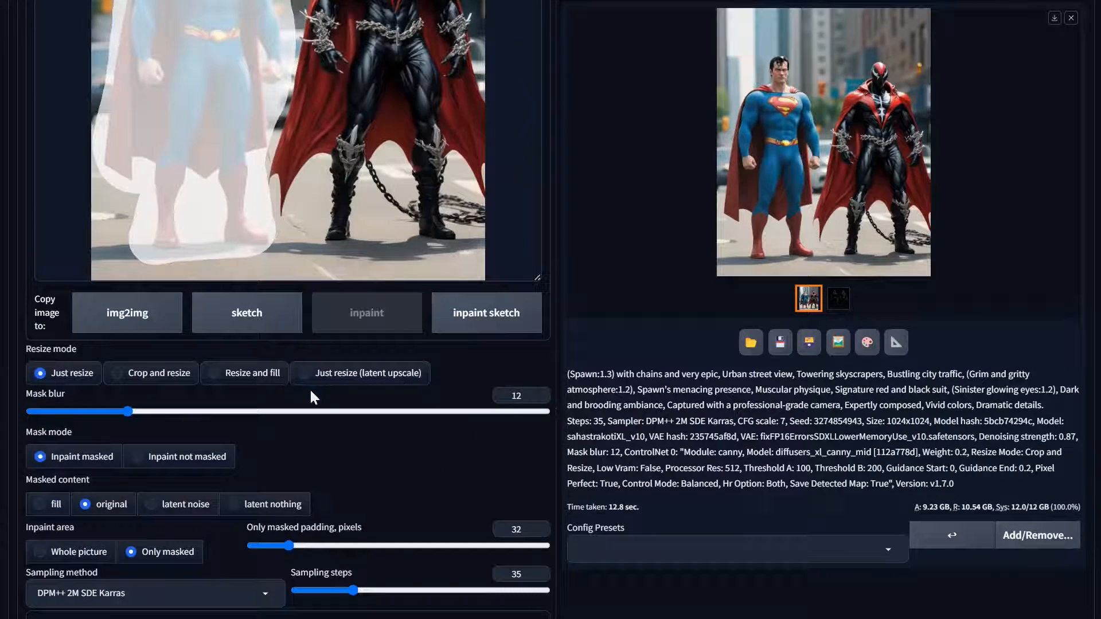
{"action": "scroll", "coordinate": [396, 393], "scroll_direction": "down", "scroll_amount": 6}
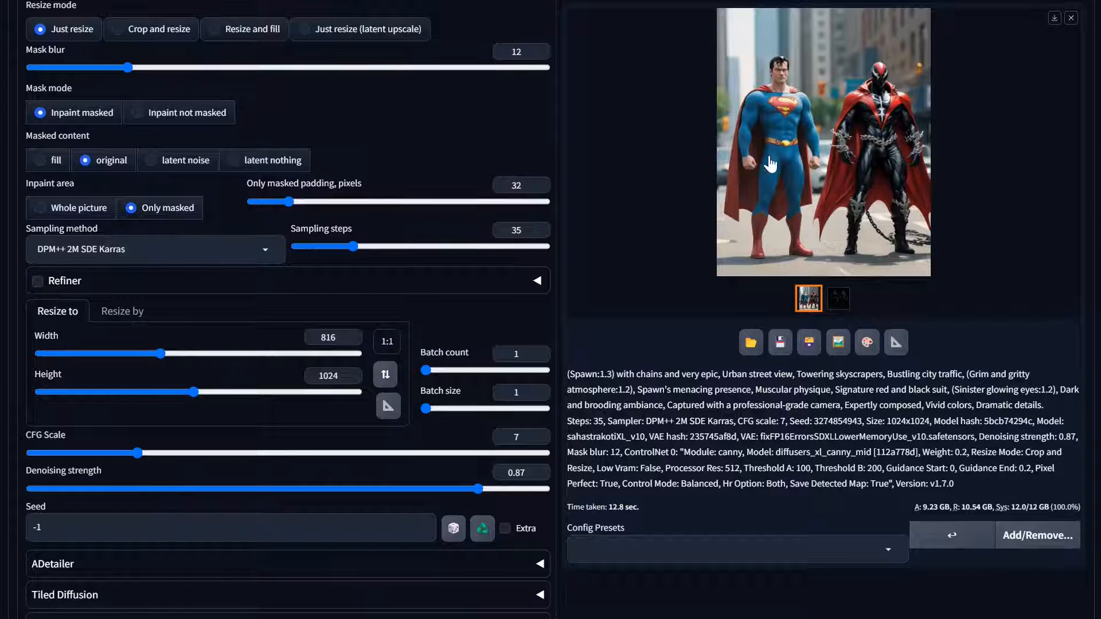
{"action": "scroll", "coordinate": [625, 359], "scroll_direction": "down", "scroll_amount": 6}
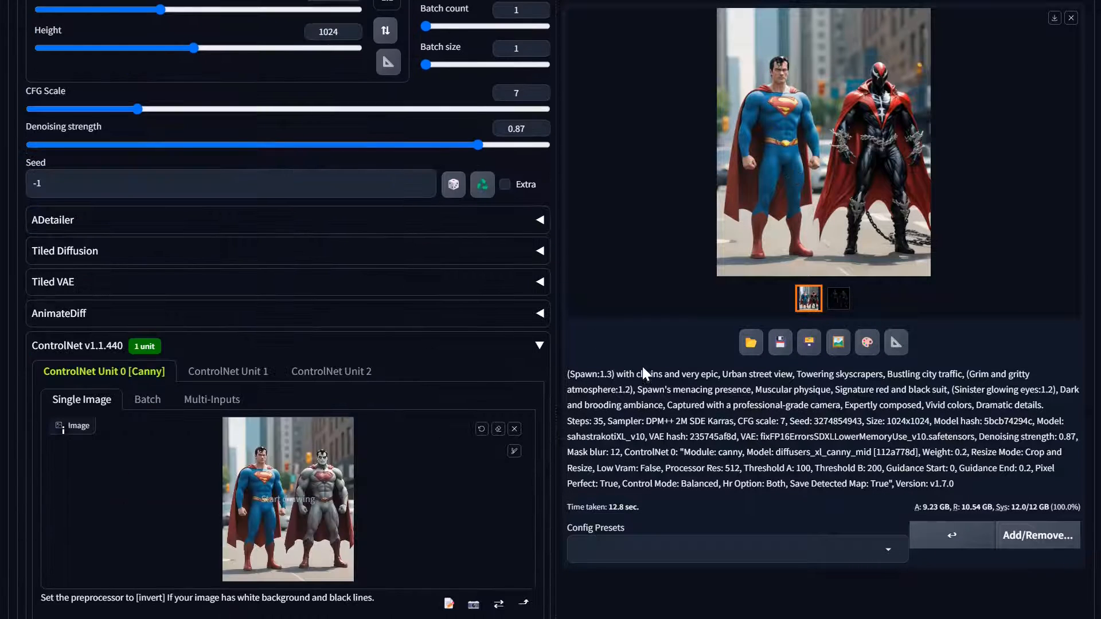
{"action": "scroll", "coordinate": [672, 383], "scroll_direction": "down", "scroll_amount": 5}
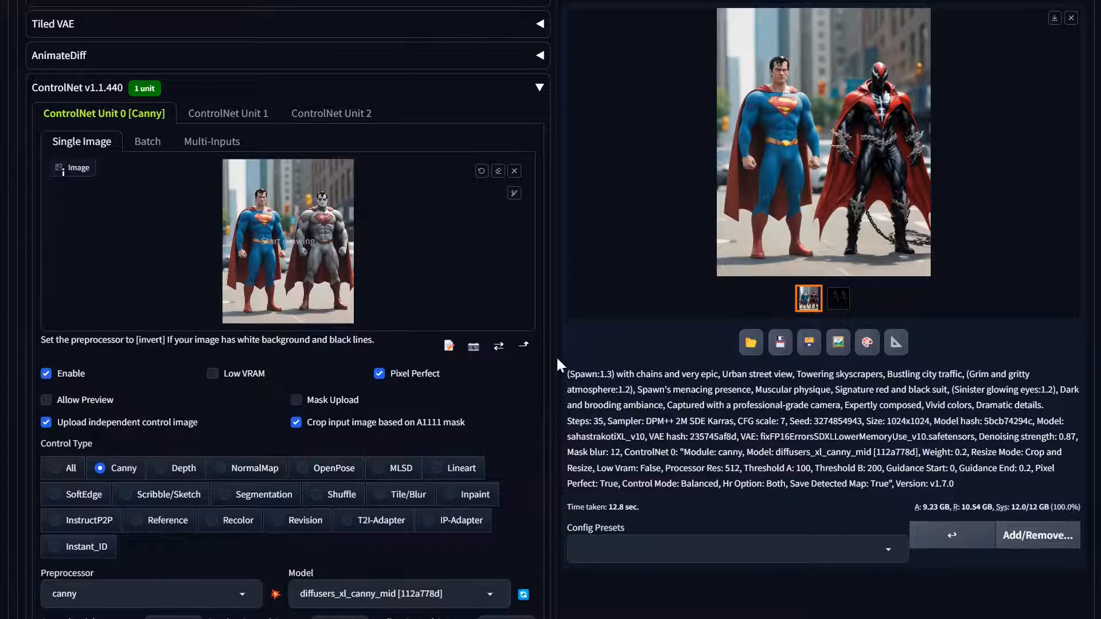
{"action": "scroll", "coordinate": [589, 344], "scroll_direction": "down", "scroll_amount": 5}
{"action": "scroll", "coordinate": [611, 343], "scroll_direction": "up", "scroll_amount": 3}
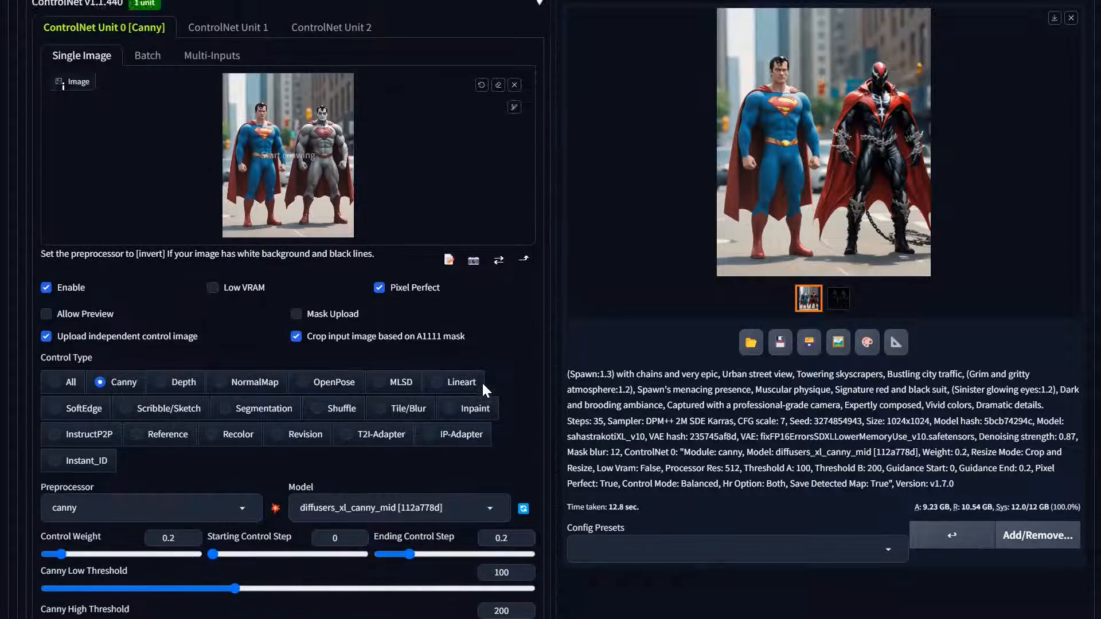
{"action": "scroll", "coordinate": [482, 381], "scroll_direction": "down", "scroll_amount": 4}
{"action": "scroll", "coordinate": [483, 383], "scroll_direction": "up", "scroll_amount": 10}
{"action": "scroll", "coordinate": [551, 344], "scroll_direction": "up", "scroll_amount": 10}
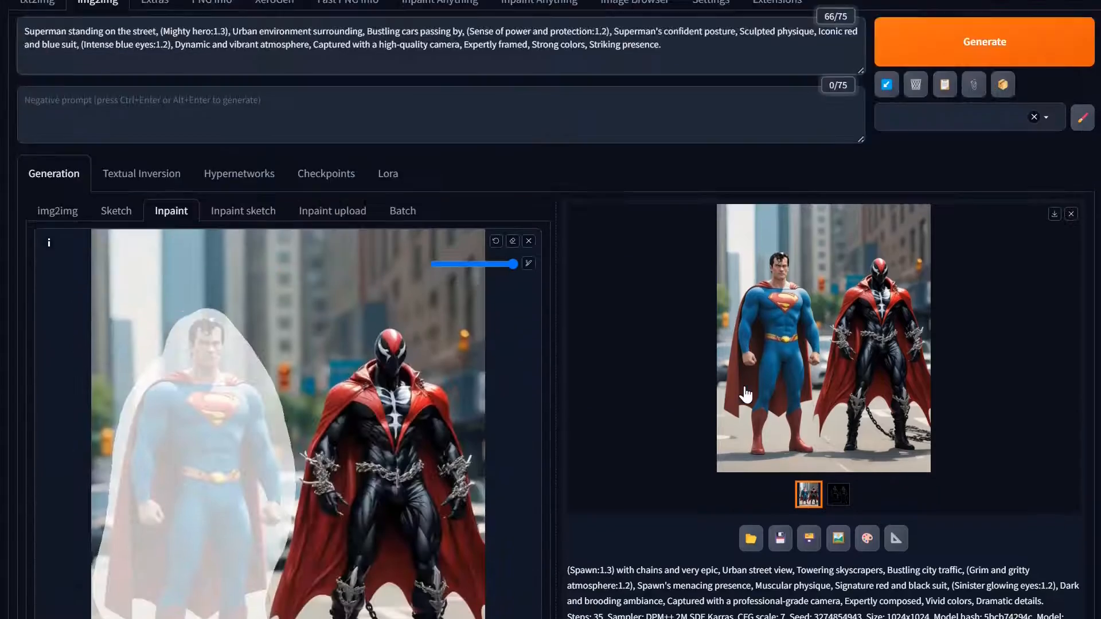
Regenerate the masked Superman figure with the new prompt and inspect the result at full size
{"action": "left_click", "coordinate": [947, 136]}
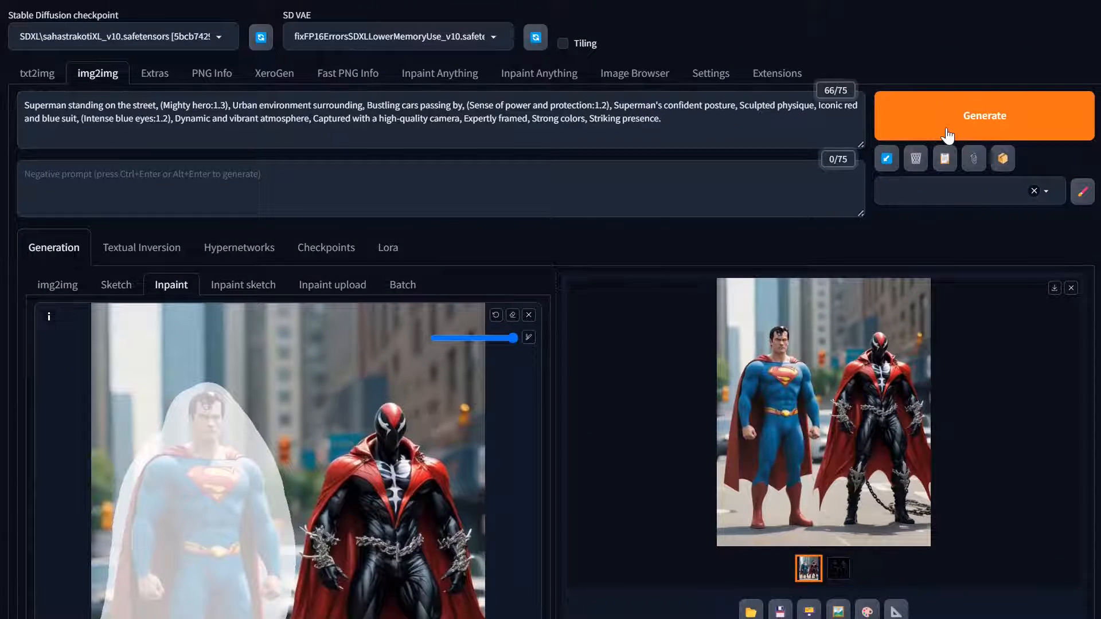
{"action": "left_click", "coordinate": [818, 445]}
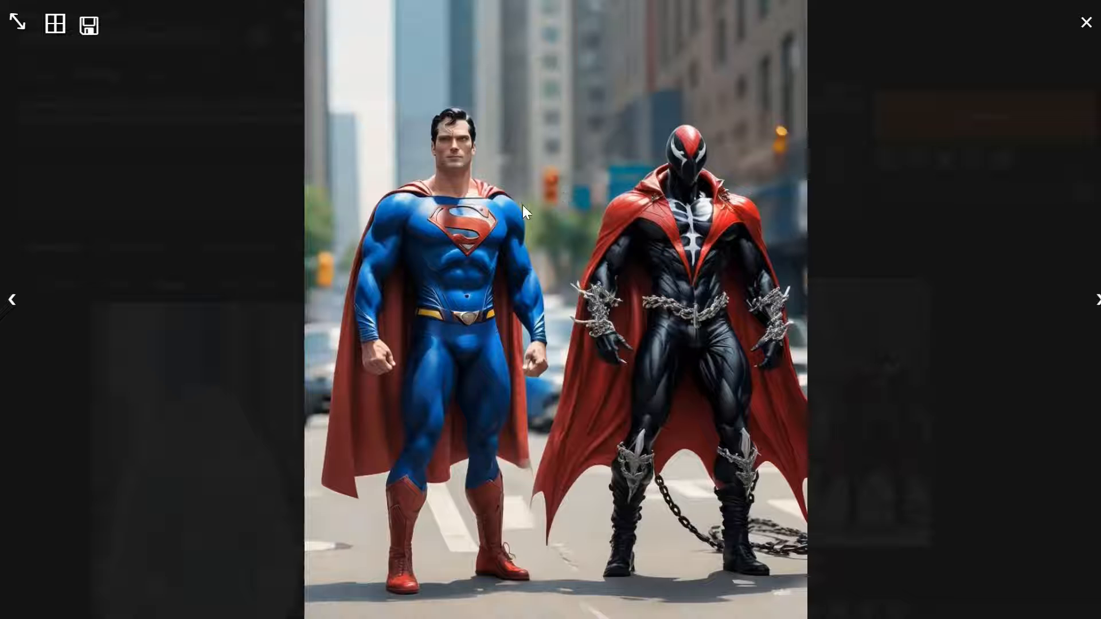
{"action": "left_click", "coordinate": [821, 456]}
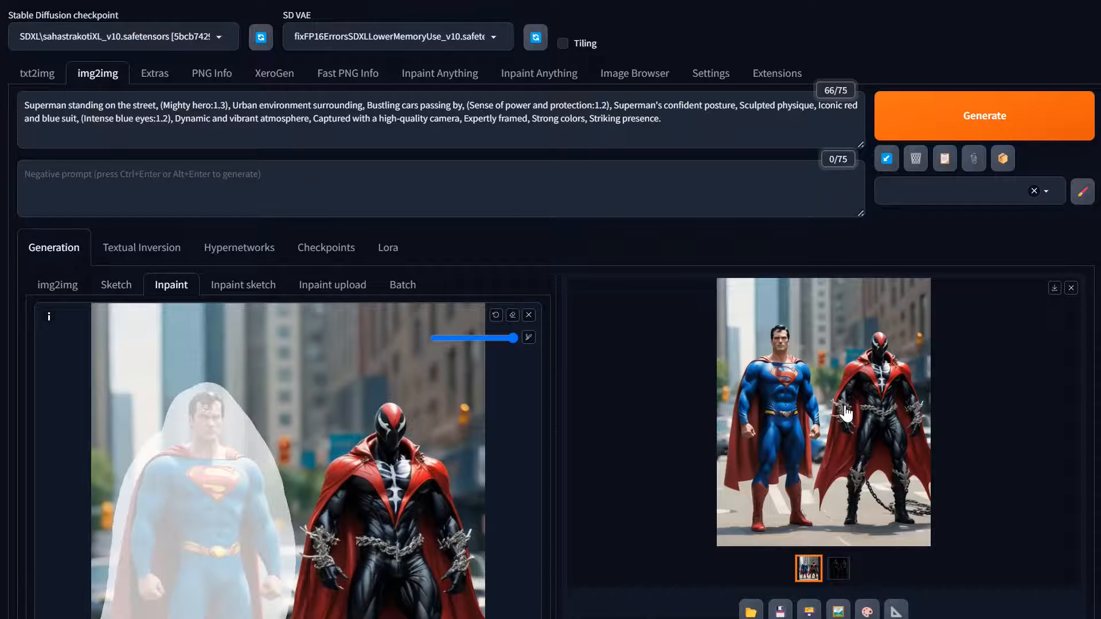
Send the new Superman result to Inpaint and clear the mask over the figure
{"action": "scroll", "coordinate": [826, 436], "scroll_direction": "down", "scroll_amount": 5}
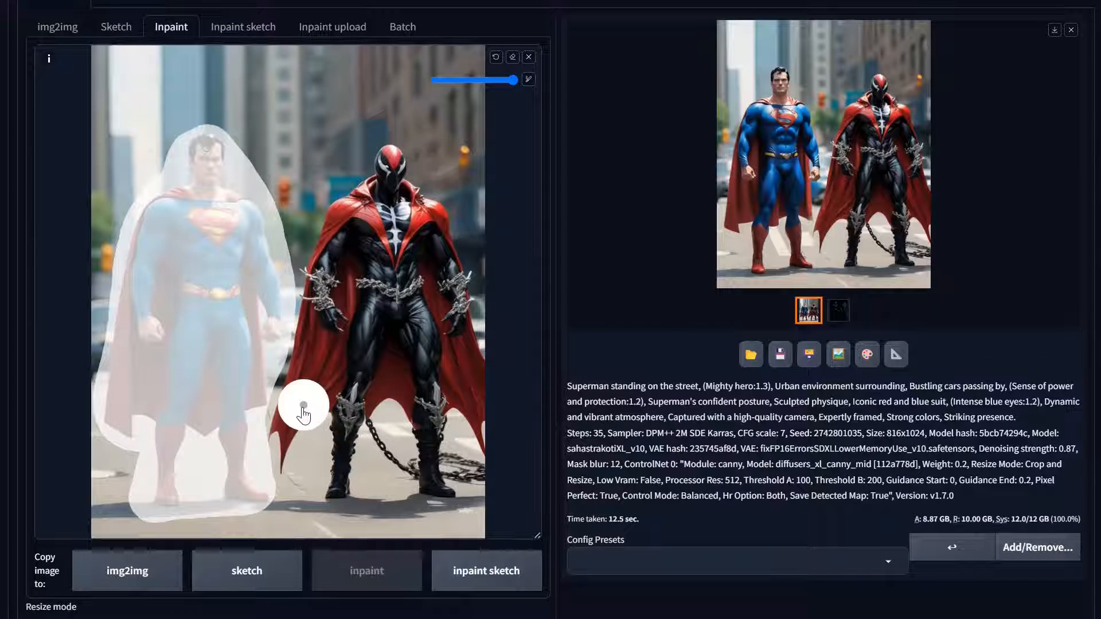
{"action": "left_click", "coordinate": [512, 57]}
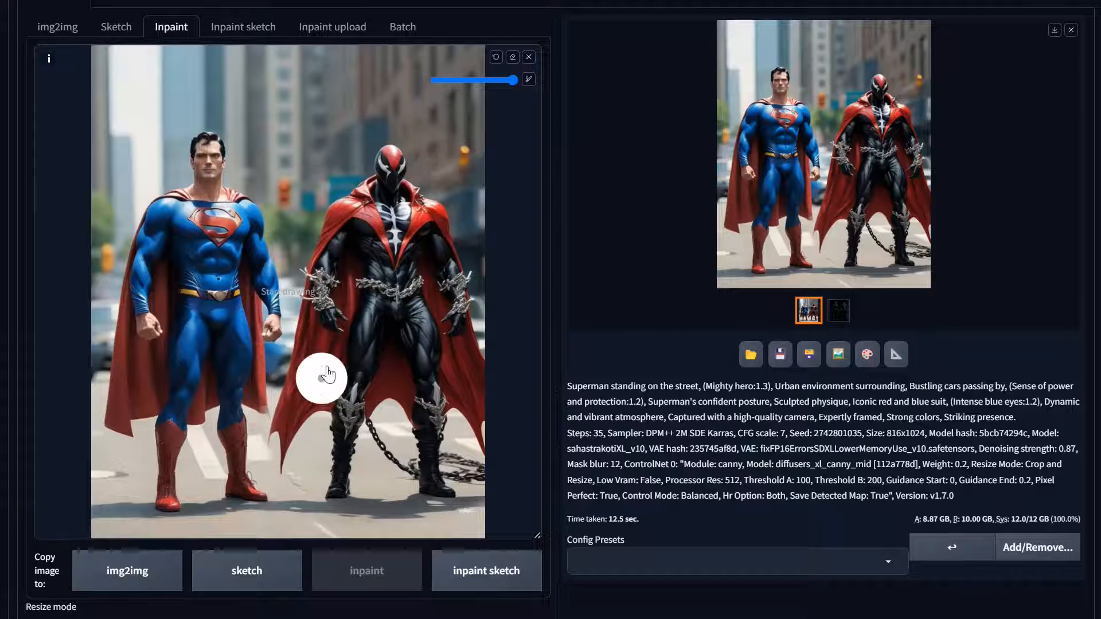
With a smaller brush, mask the blurry background patches beside both figures' capes and in the gap between Superman and Spawn
{"action": "scroll", "coordinate": [159, 336], "scroll_direction": "up", "scroll_amount": 2}
{"action": "scroll", "coordinate": [155, 329], "scroll_direction": "up", "scroll_amount": 3}
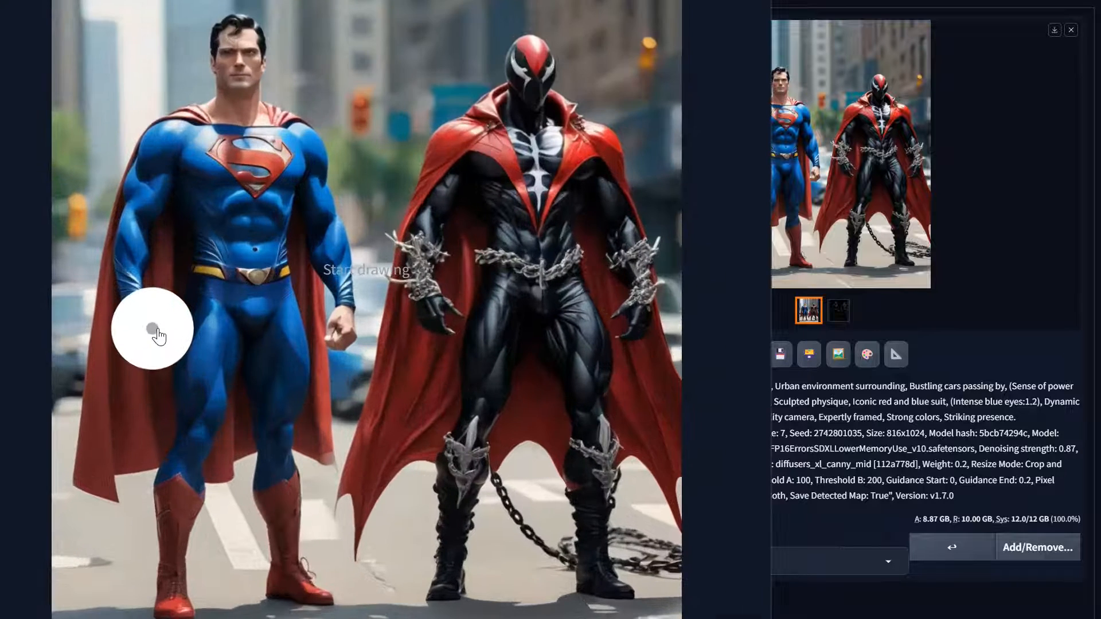
{"action": "scroll", "coordinate": [154, 328], "scroll_direction": "down", "scroll_amount": 1}
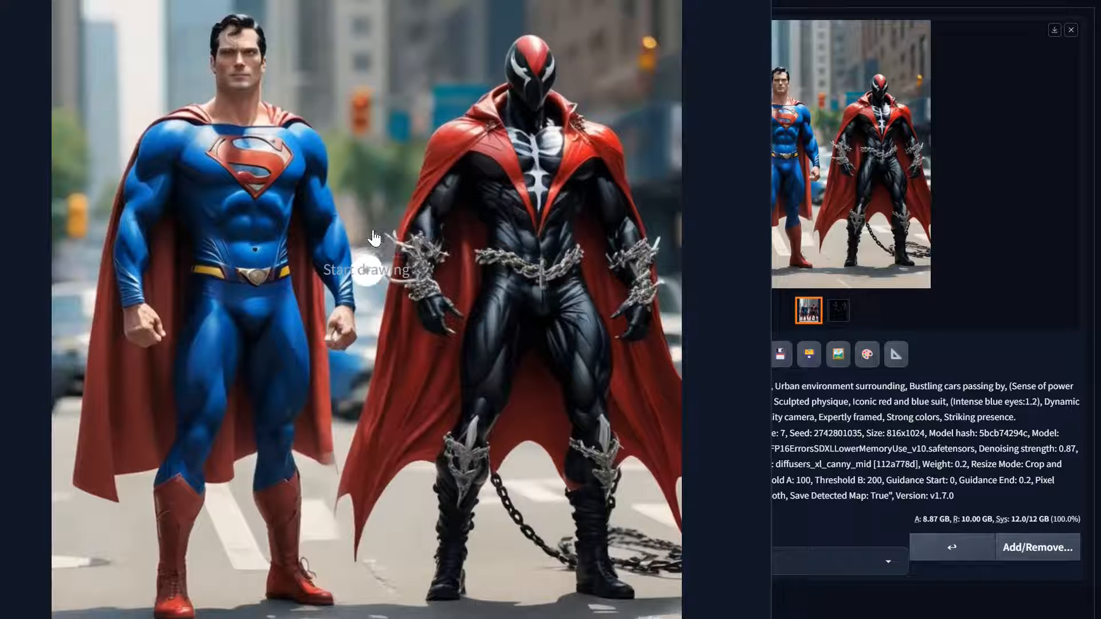
{"action": "mouse_move", "coordinate": [105, 171]}
{"action": "left_mouse_down"}
{"action": "mouse_move", "coordinate": [73, 312]}
{"action": "mouse_move", "coordinate": [66, 427]}
{"action": "left_mouse_up"}
{"action": "mouse_move", "coordinate": [350, 410]}
{"action": "left_mouse_down"}
{"action": "mouse_move", "coordinate": [357, 369]}
{"action": "mouse_move", "coordinate": [346, 357]}
{"action": "mouse_move", "coordinate": [345, 390]}
{"action": "mouse_move", "coordinate": [375, 324]}
{"action": "mouse_move", "coordinate": [373, 275]}
{"action": "left_mouse_up"}
{"action": "scroll", "coordinate": [344, 356], "scroll_direction": "down", "scroll_amount": 2}
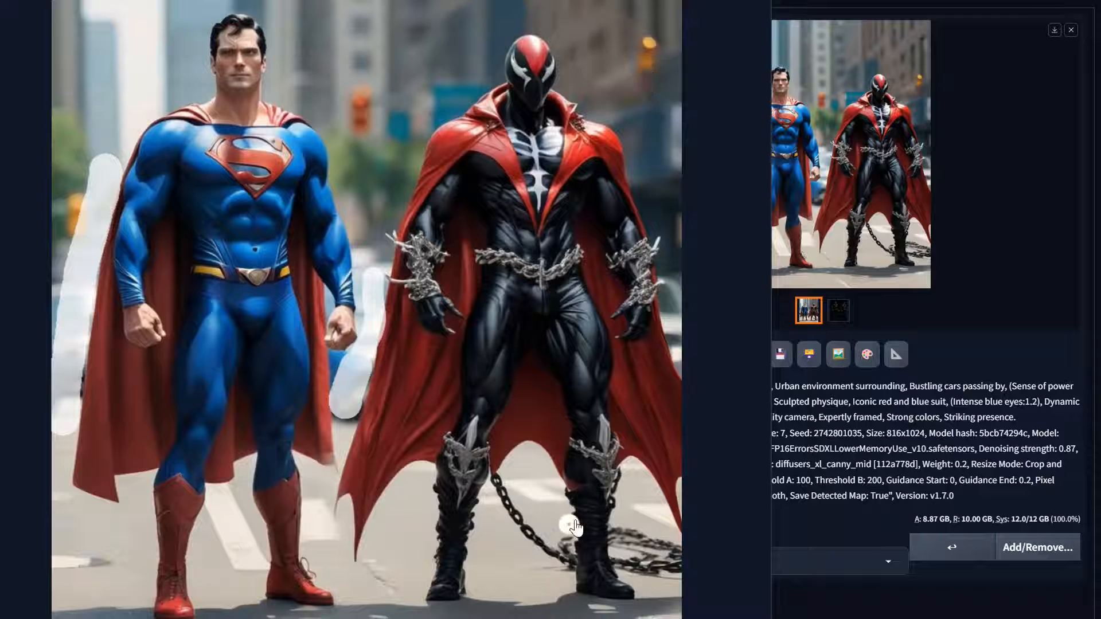
{"action": "scroll", "coordinate": [583, 522], "scroll_direction": "down", "scroll_amount": 2}
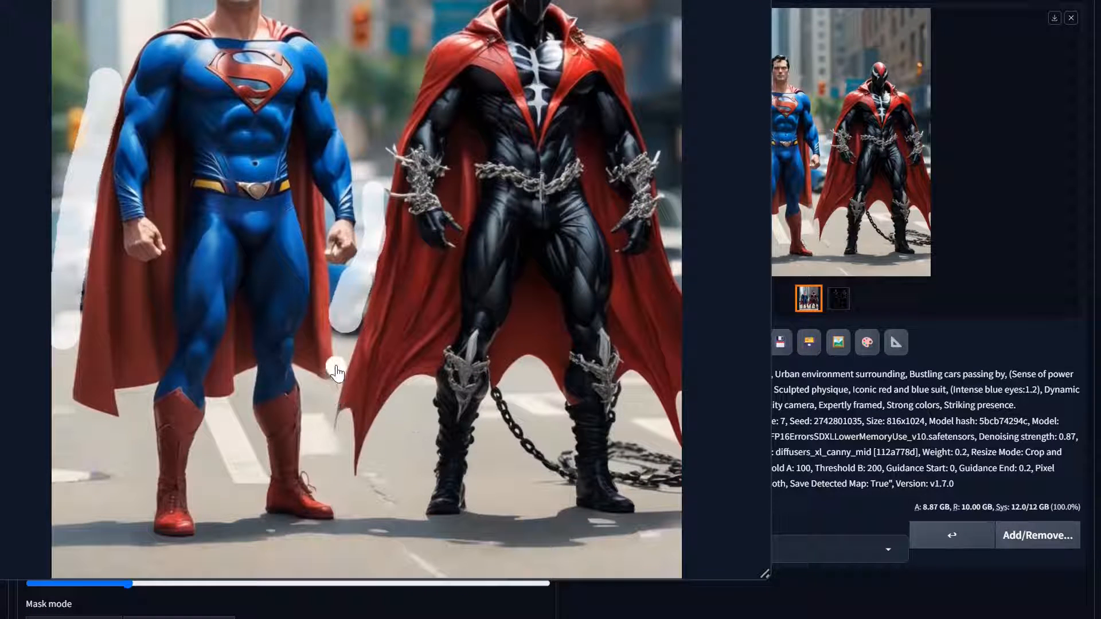
{"action": "left_click_drag", "start_coordinate": [338, 362], "coordinate": [331, 396]}
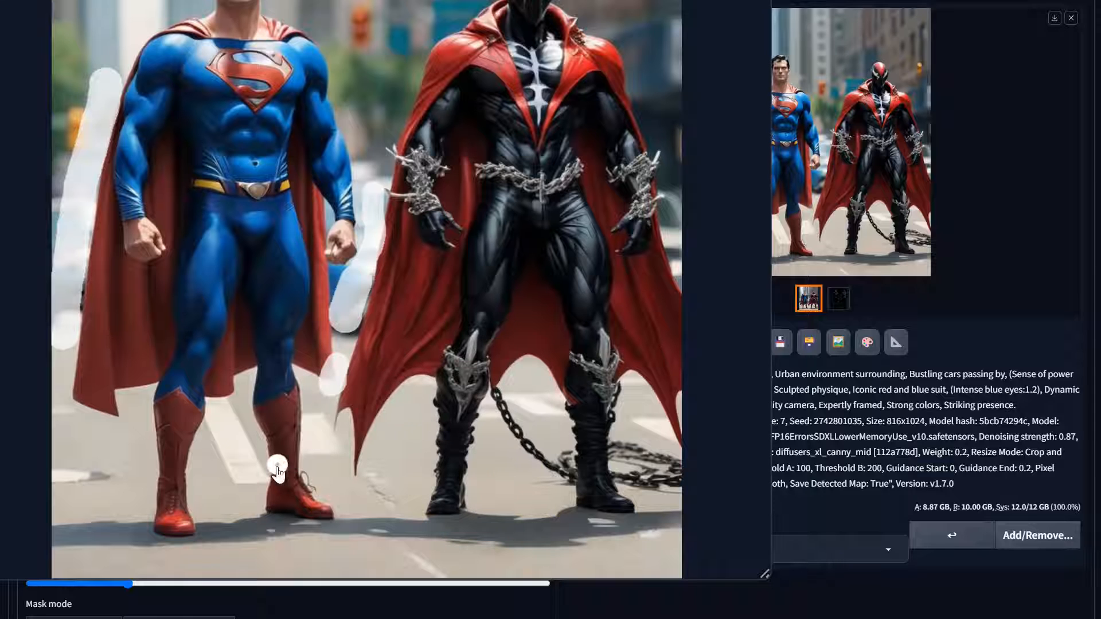
{"action": "scroll", "coordinate": [278, 469], "scroll_direction": "down", "scroll_amount": 5}
{"action": "scroll", "coordinate": [277, 471], "scroll_direction": "up", "scroll_amount": 5}
{"action": "scroll", "coordinate": [341, 359], "scroll_direction": "down", "scroll_amount": 4}
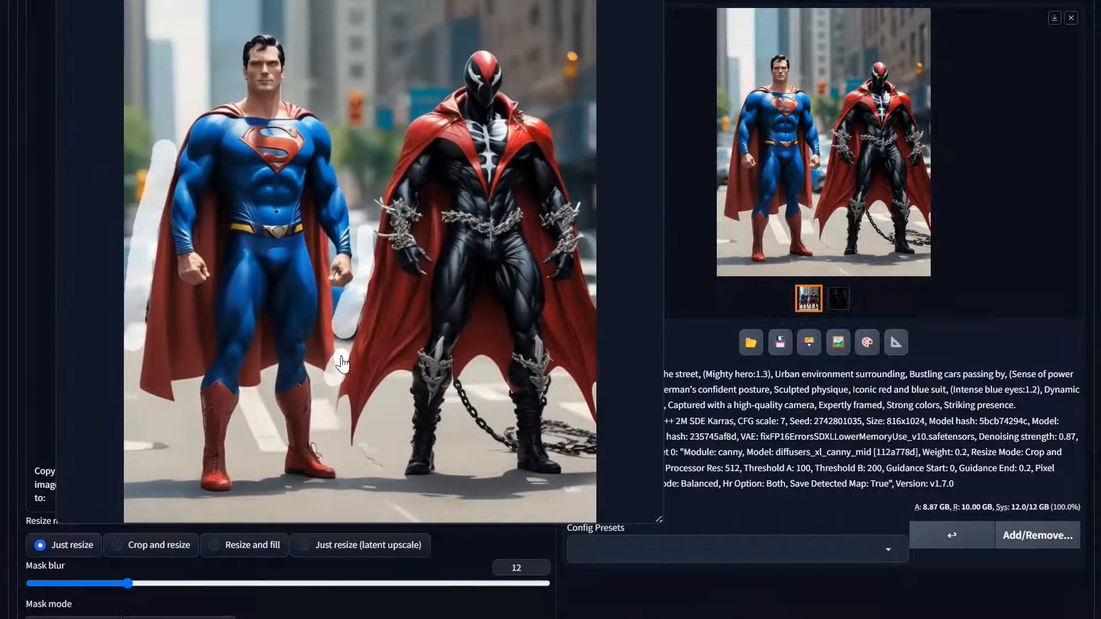
{"action": "scroll", "coordinate": [342, 358], "scroll_direction": "up", "scroll_amount": 1}
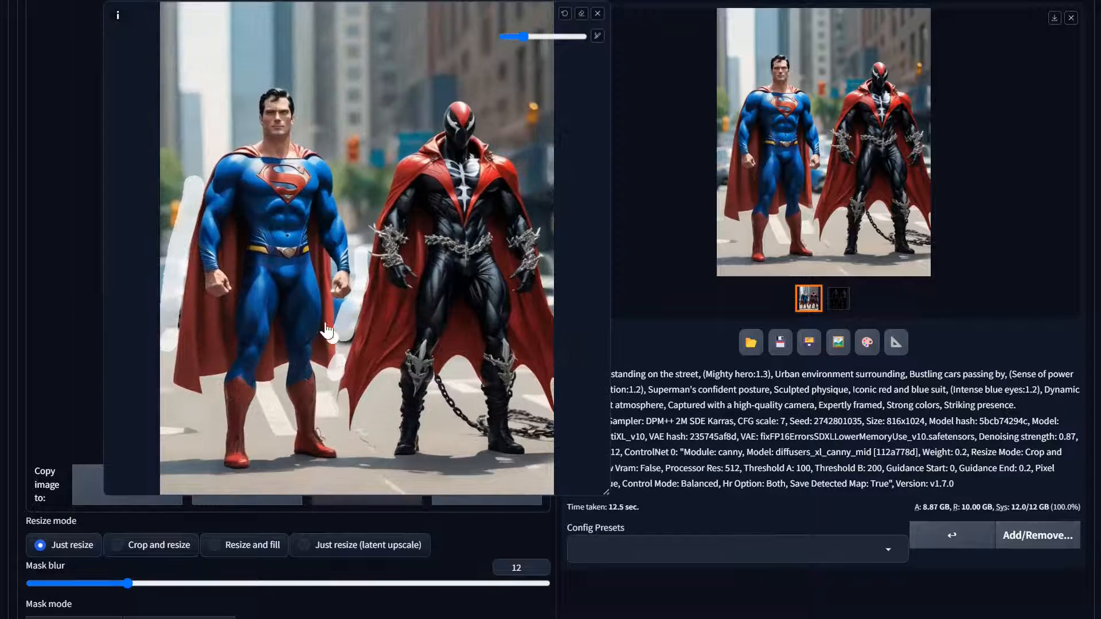
{"action": "key", "text": "f"}
Switch the checkpoint to aZovyaRPGArtistTools_v4Inpainting and the VAE to vae-ft-mse-840000-ema-pruned
{"action": "scroll", "coordinate": [285, 544], "scroll_direction": "down", "scroll_amount": 1}
{"action": "scroll", "coordinate": [285, 545], "scroll_direction": "down", "scroll_amount": 7}
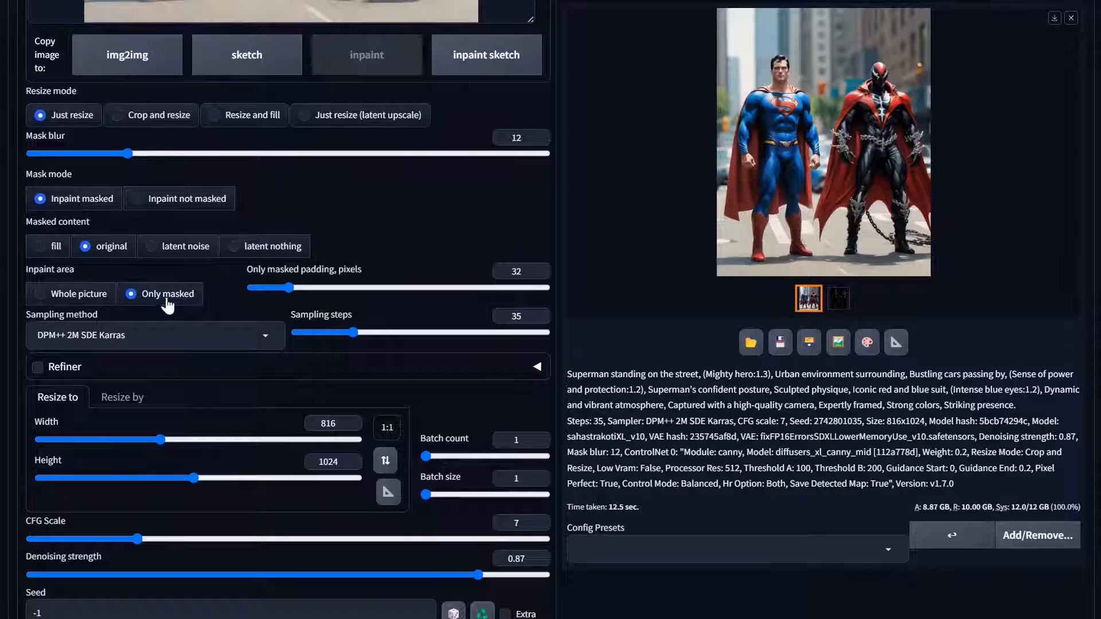
{"action": "scroll", "coordinate": [163, 296], "scroll_direction": "up", "scroll_amount": 10}
{"action": "scroll", "coordinate": [193, 485], "scroll_direction": "up", "scroll_amount": 2}
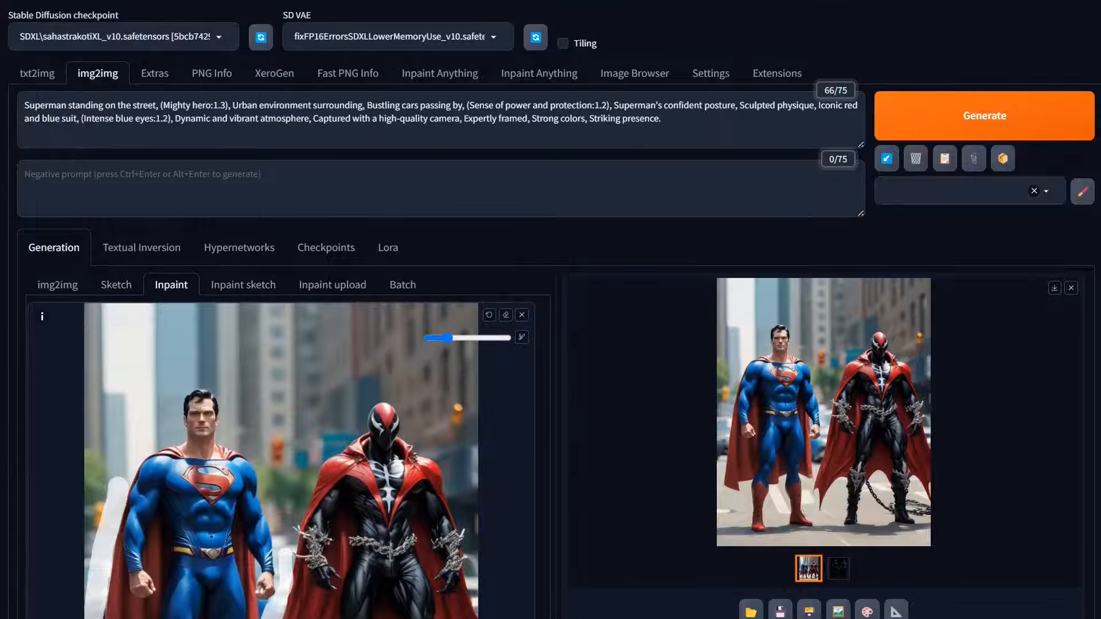
{"action": "left_click", "coordinate": [172, 36]}
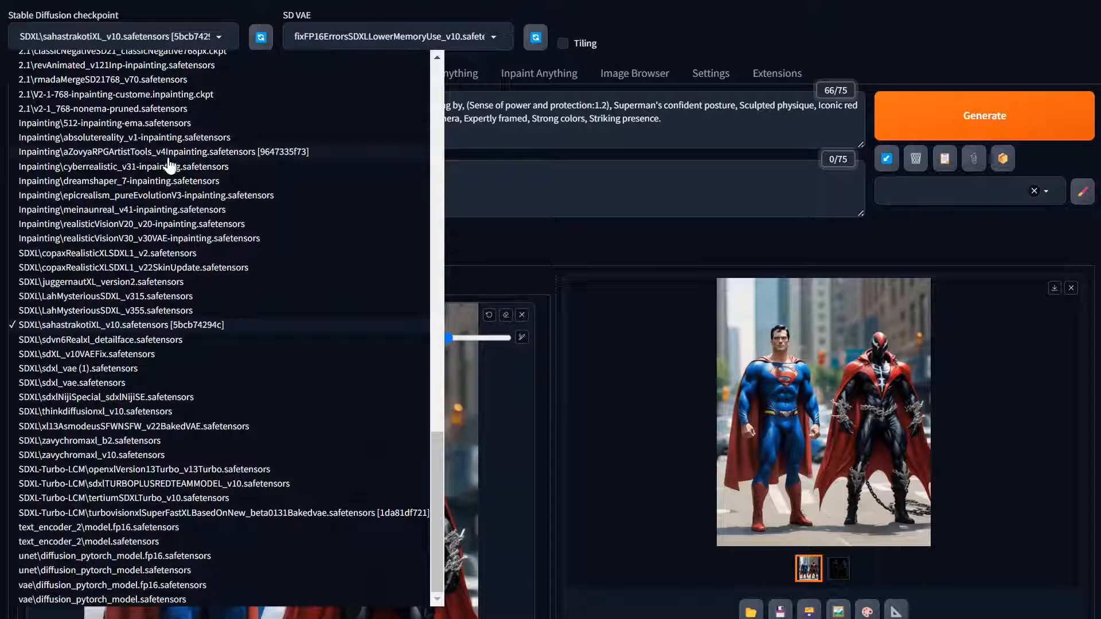
{"action": "left_click", "coordinate": [195, 152]}
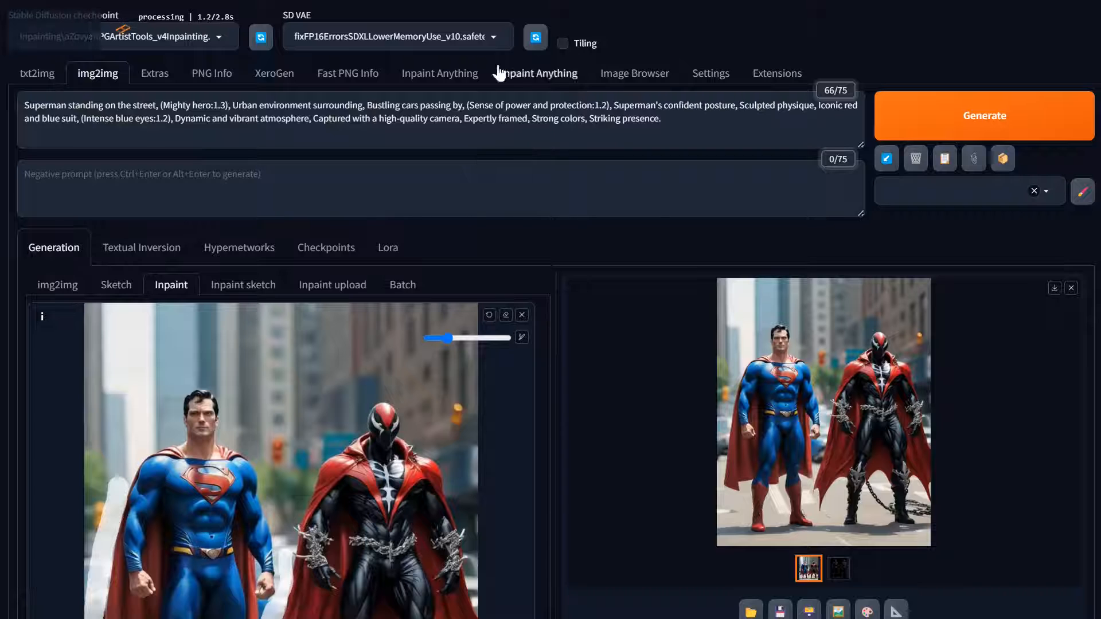
{"action": "left_click", "coordinate": [493, 36]}
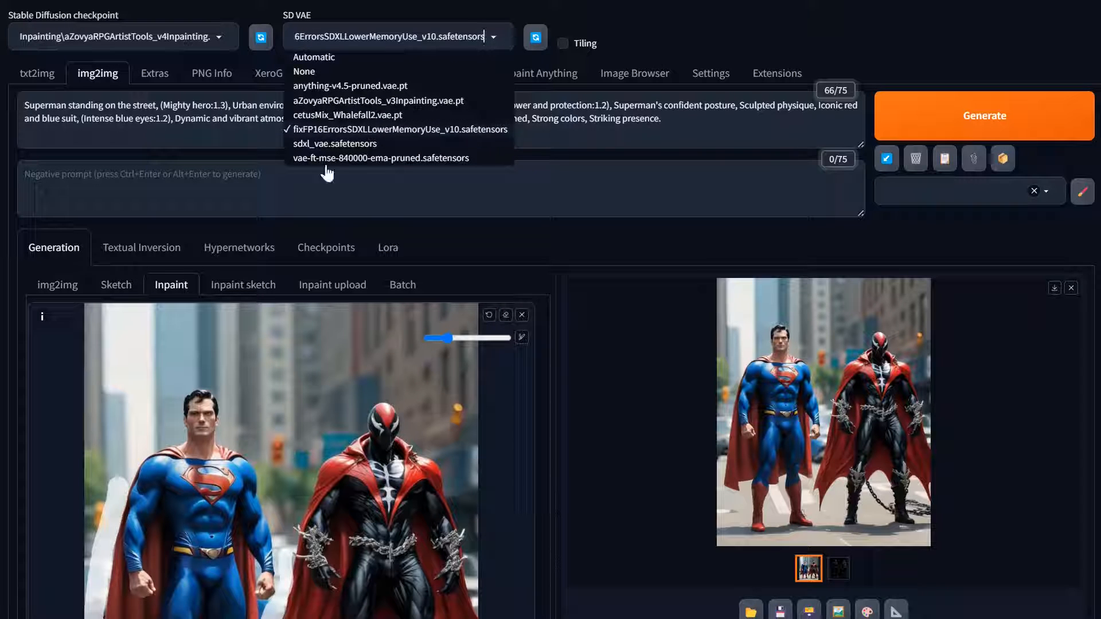
{"action": "left_click", "coordinate": [368, 162]}
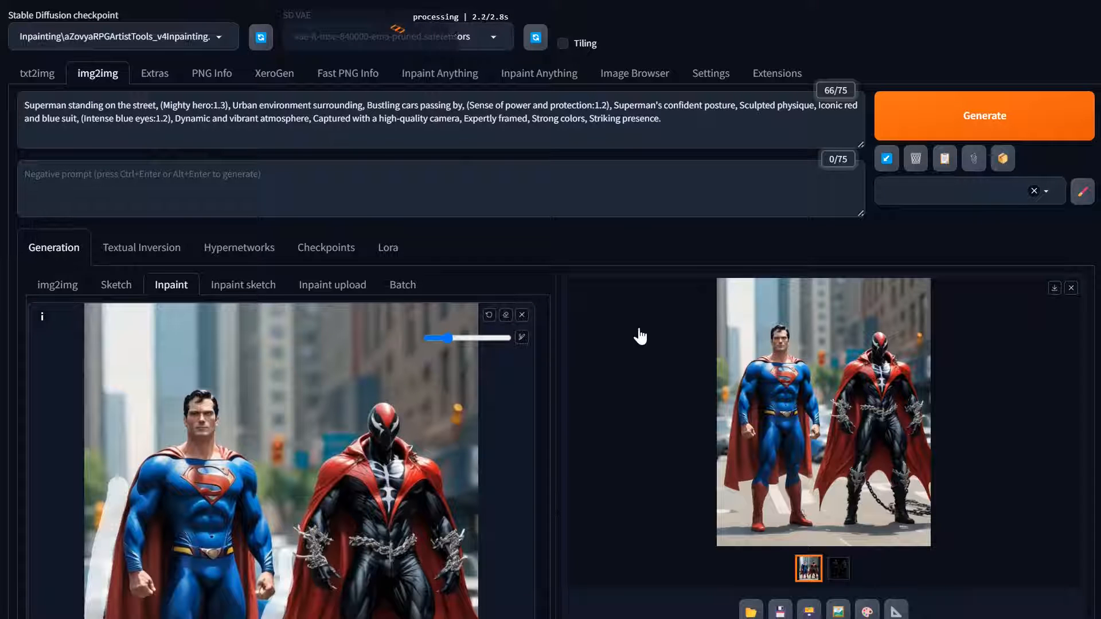
Set the mask blur to 8 and replace the Superman prompt with "city background, slightly blurry"
{"action": "scroll", "coordinate": [544, 409], "scroll_direction": "down", "scroll_amount": 10}
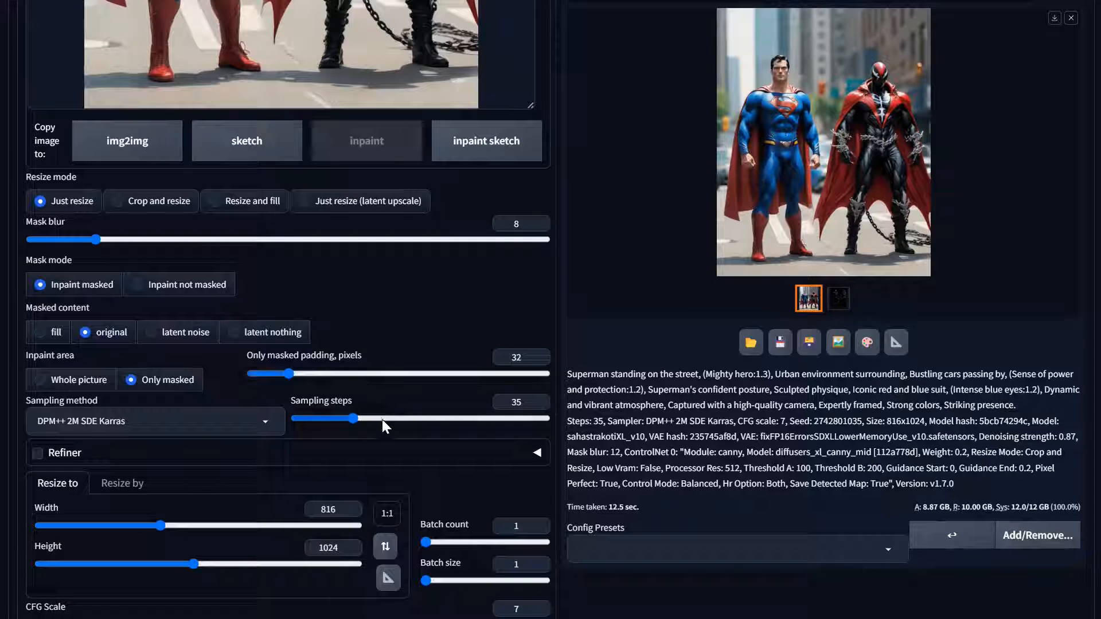
{"action": "scroll", "coordinate": [257, 324], "scroll_direction": "up", "scroll_amount": 10}
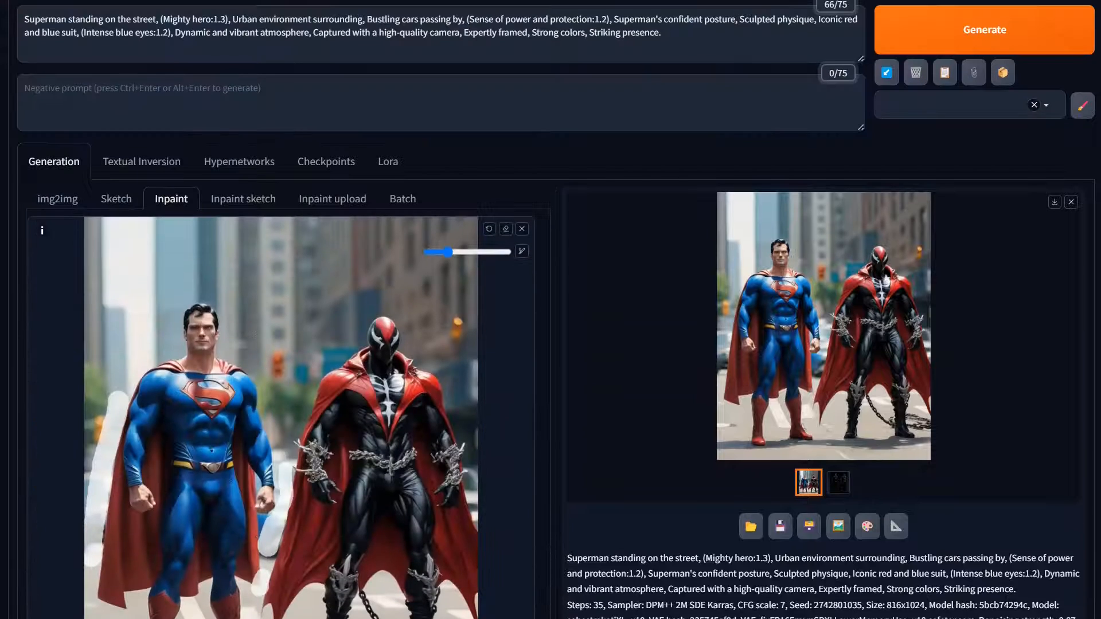
{"action": "key", "text": "ctrl+a"}
{"action": "scroll", "coordinate": [1021, 369], "scroll_direction": "up", "scroll_amount": 2}
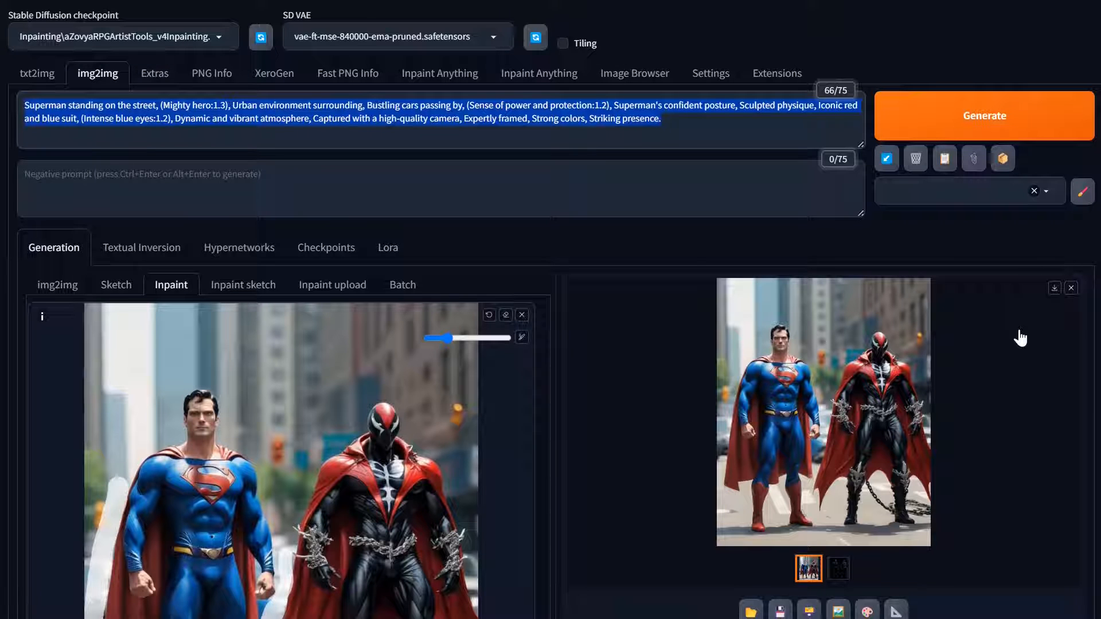
{"action": "type", "text": "city"}
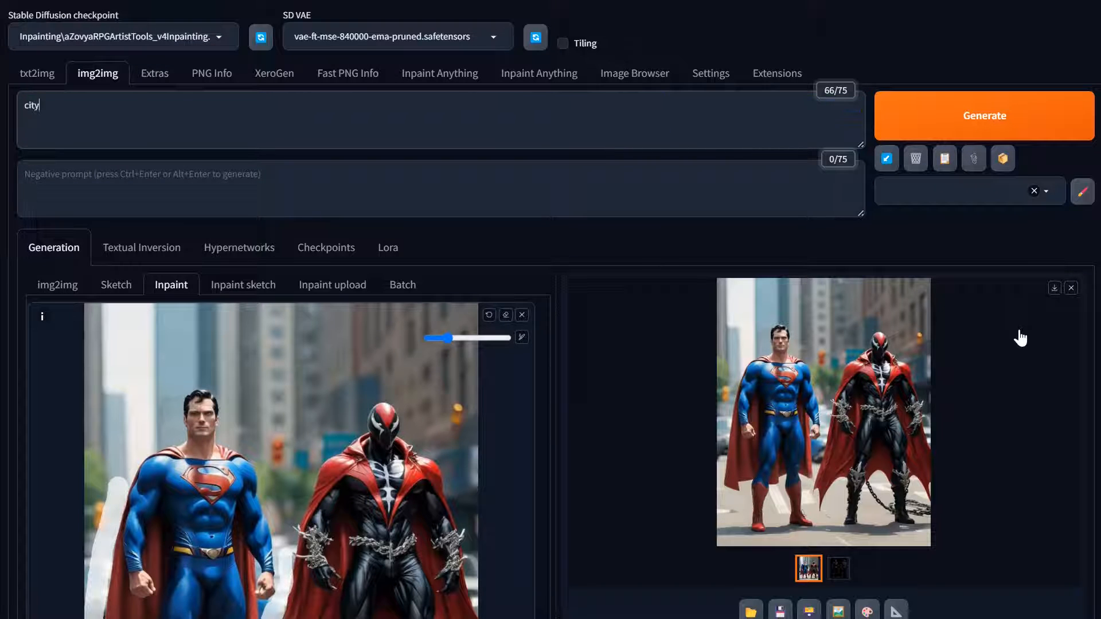
{"action": "type", "text": " background, slightly blury"}
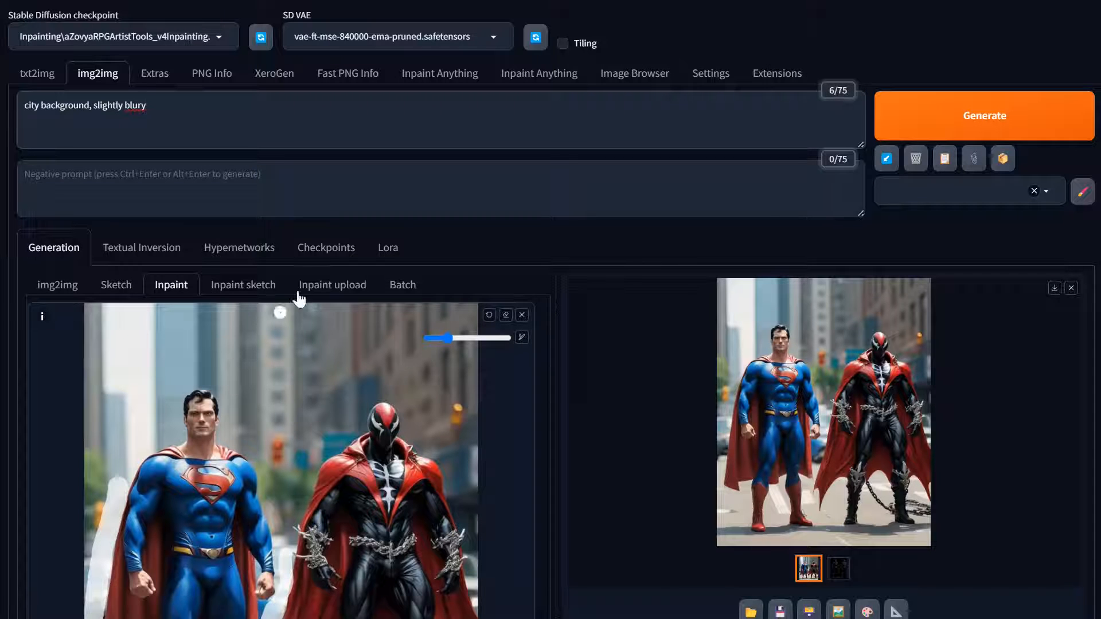
{"action": "right_click", "coordinate": [136, 105]}
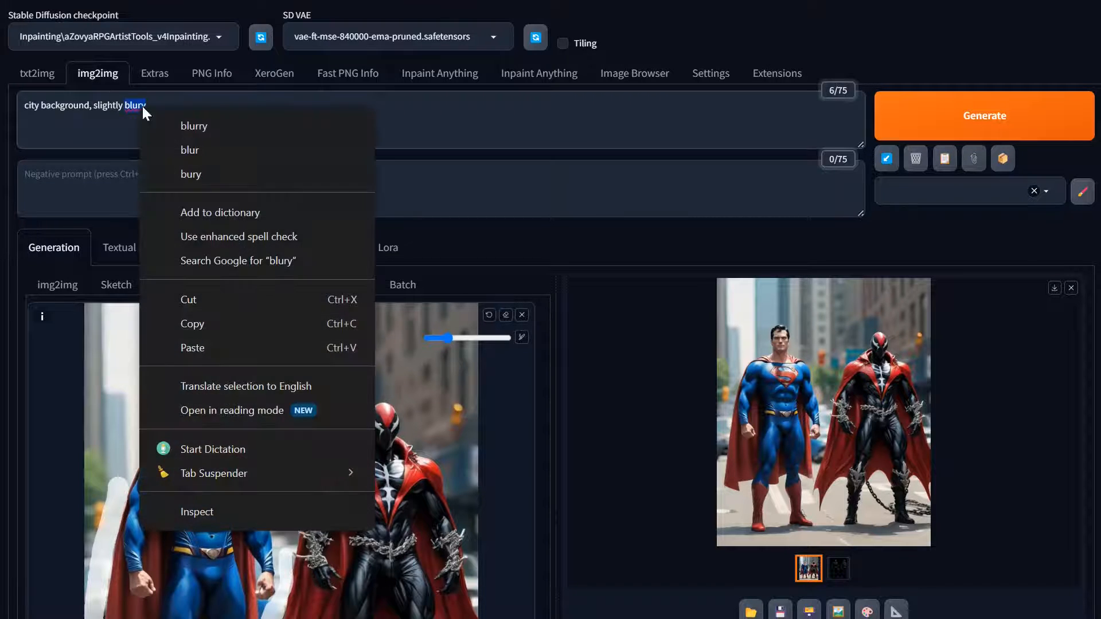
{"action": "left_click", "coordinate": [192, 123]}
Set the only masked padding to 60 pixels for the background inpainting
{"action": "scroll", "coordinate": [396, 258], "scroll_direction": "down", "scroll_amount": 5}
{"action": "scroll", "coordinate": [388, 250], "scroll_direction": "up", "scroll_amount": 3}
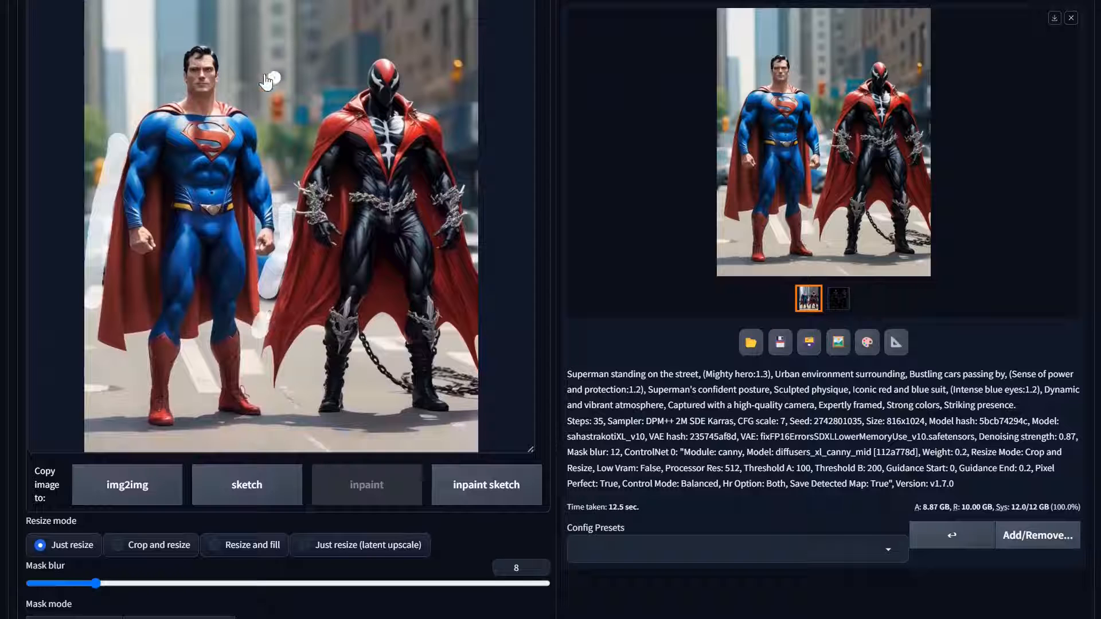
{"action": "scroll", "coordinate": [325, 187], "scroll_direction": "up", "scroll_amount": 2}
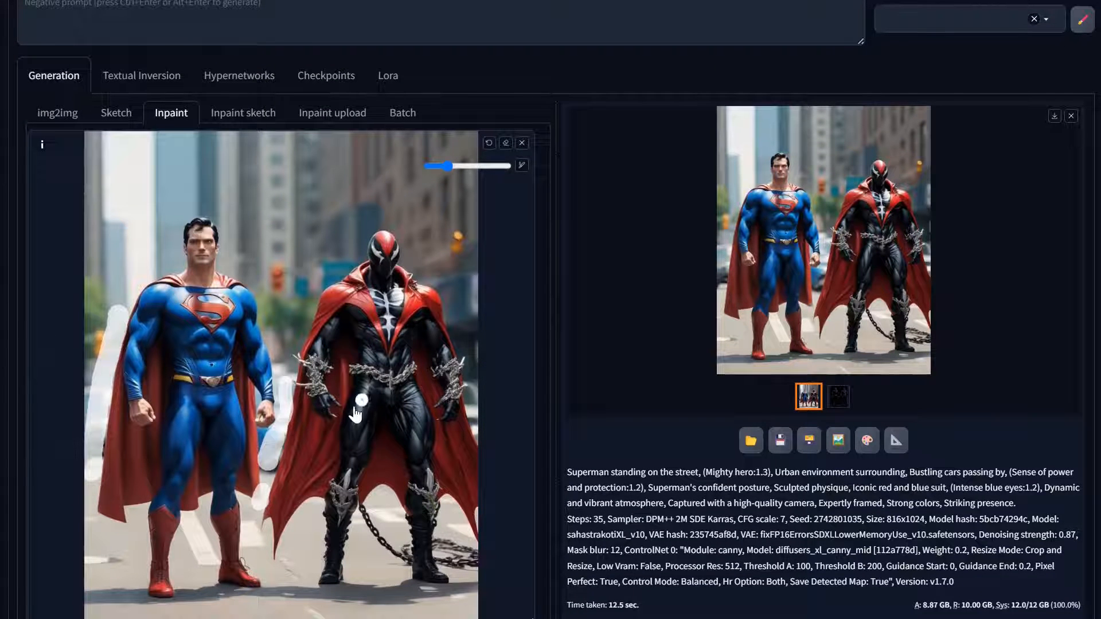
{"action": "scroll", "coordinate": [370, 428], "scroll_direction": "down", "scroll_amount": 8}
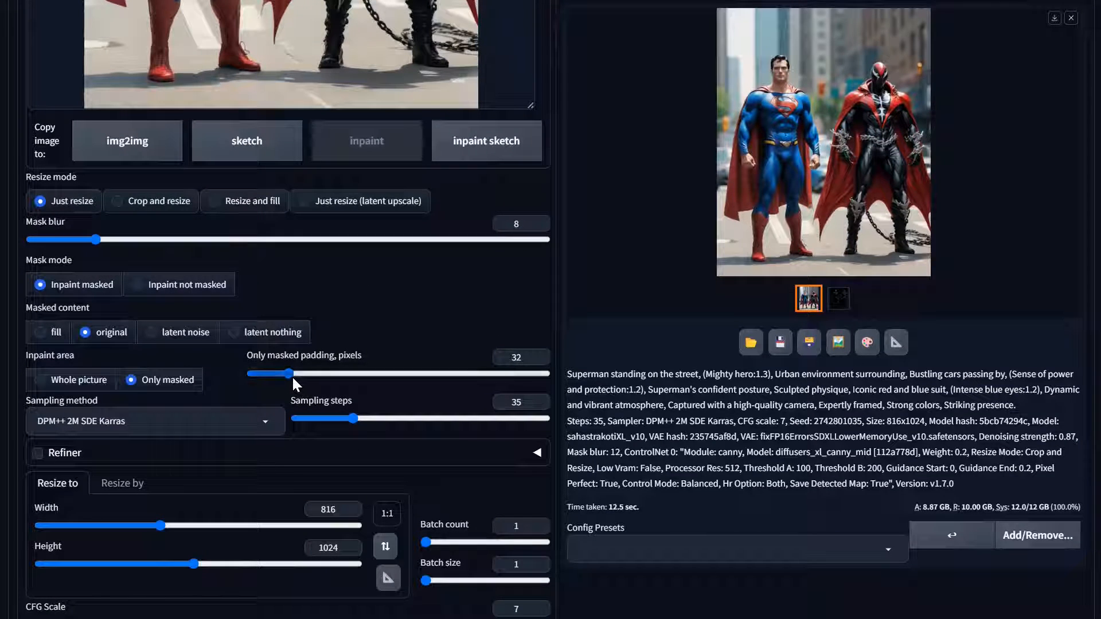
{"action": "left_click_drag", "start_coordinate": [291, 373], "coordinate": [320, 377]}
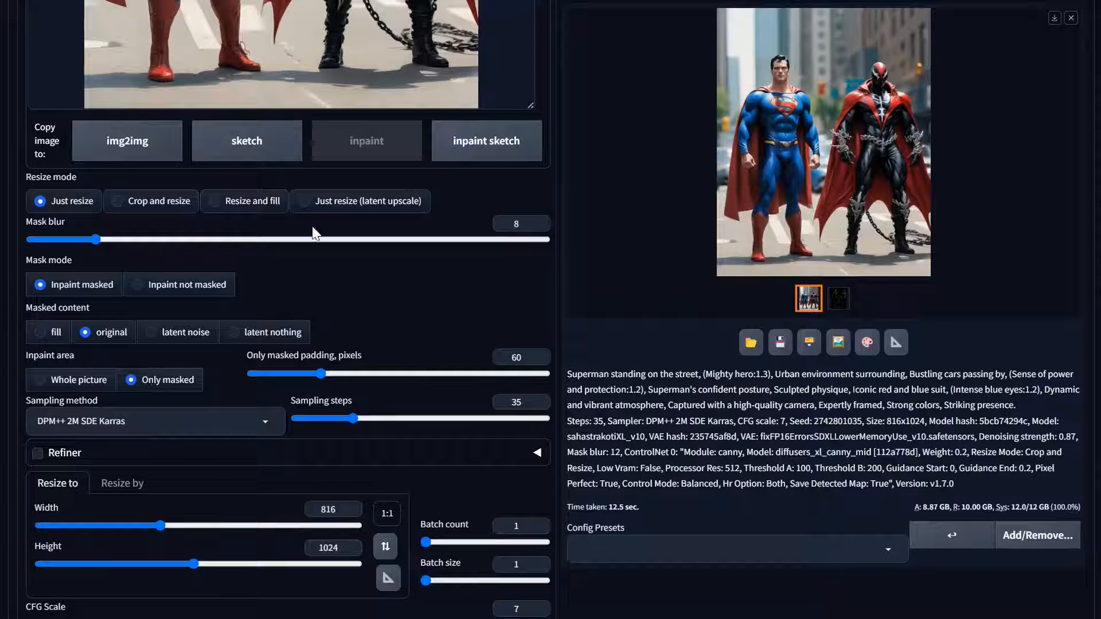
Set the output size to 768 by 768 and the denoising strength to 0.55
{"action": "scroll", "coordinate": [329, 429], "scroll_direction": "down", "scroll_amount": 5}
{"action": "left_click", "coordinate": [391, 257]}
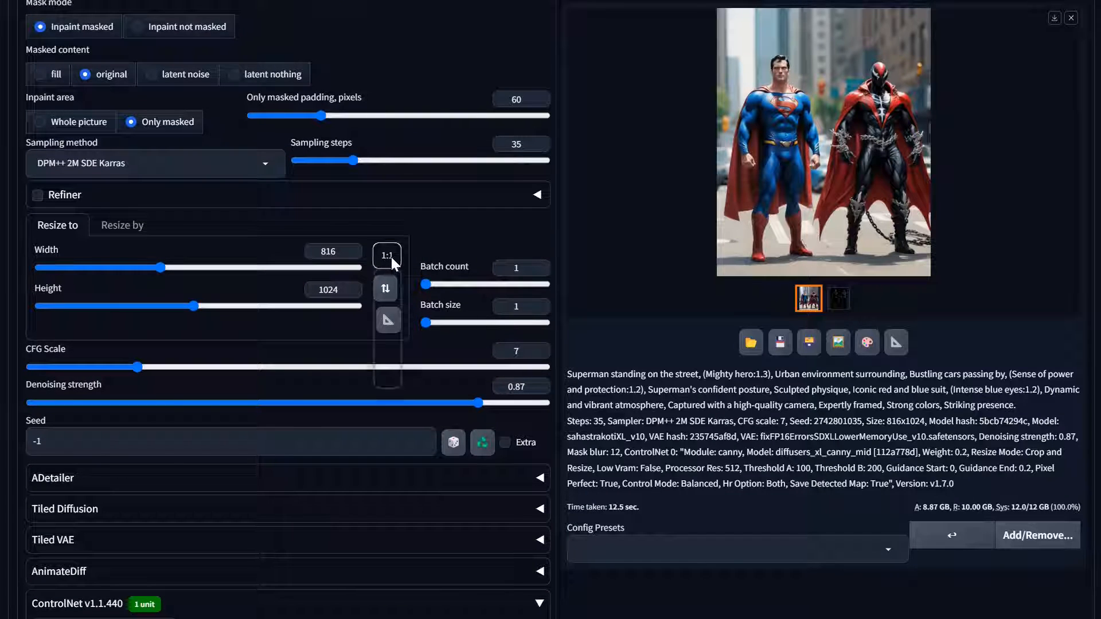
{"action": "left_click", "coordinate": [394, 318]}
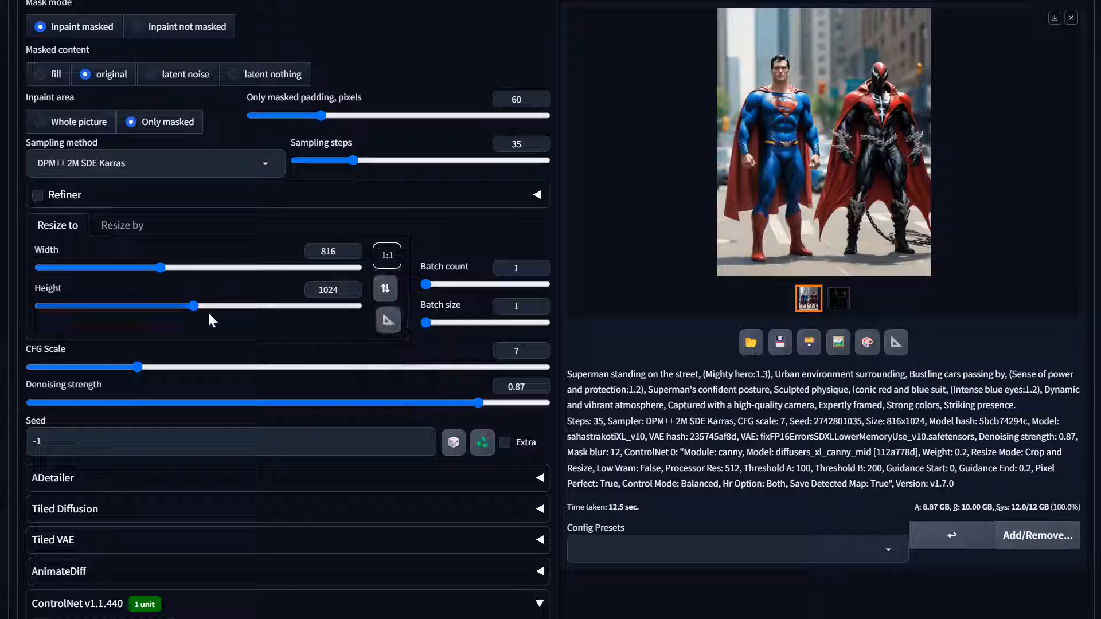
{"action": "left_click_drag", "start_coordinate": [192, 305], "coordinate": [153, 308]}
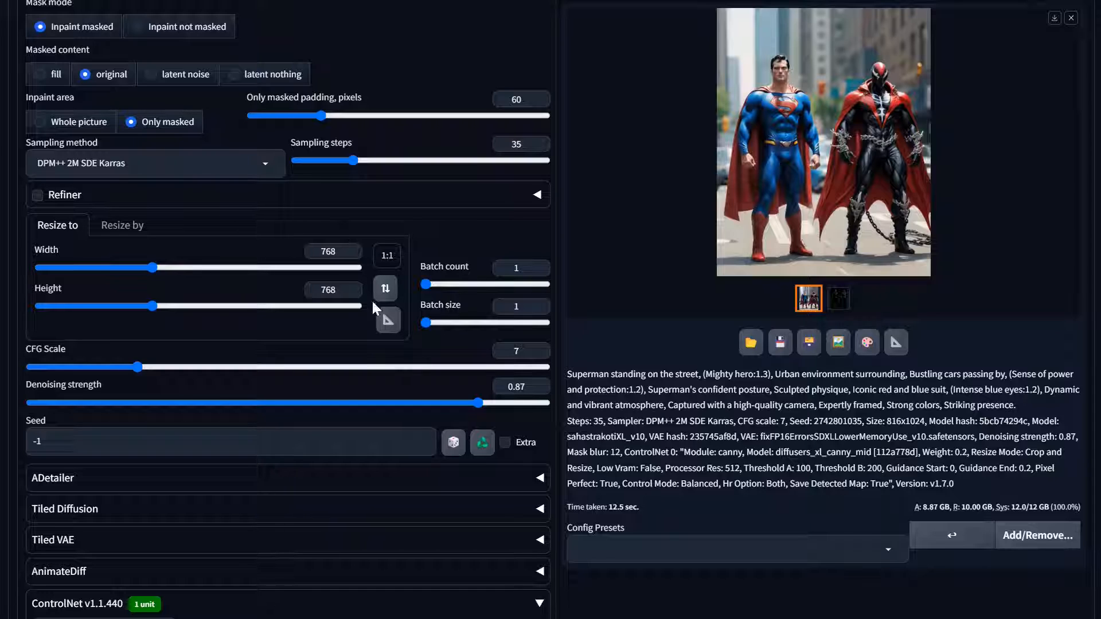
{"action": "left_click_drag", "start_coordinate": [477, 402], "coordinate": [291, 403]}
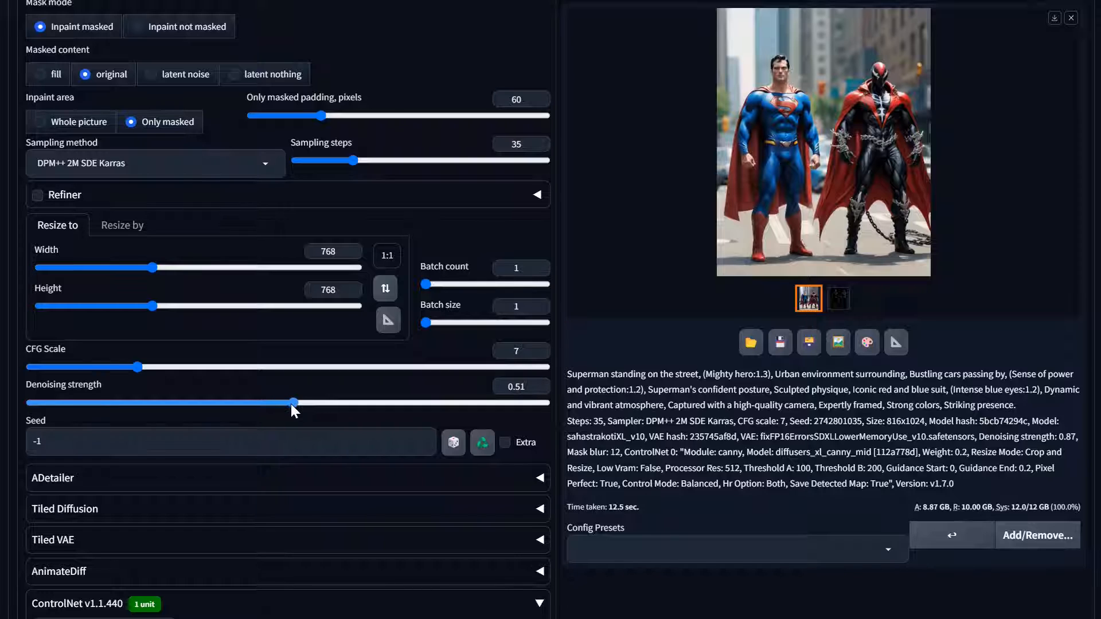
{"action": "left_click_drag", "start_coordinate": [308, 404], "coordinate": [312, 404]}
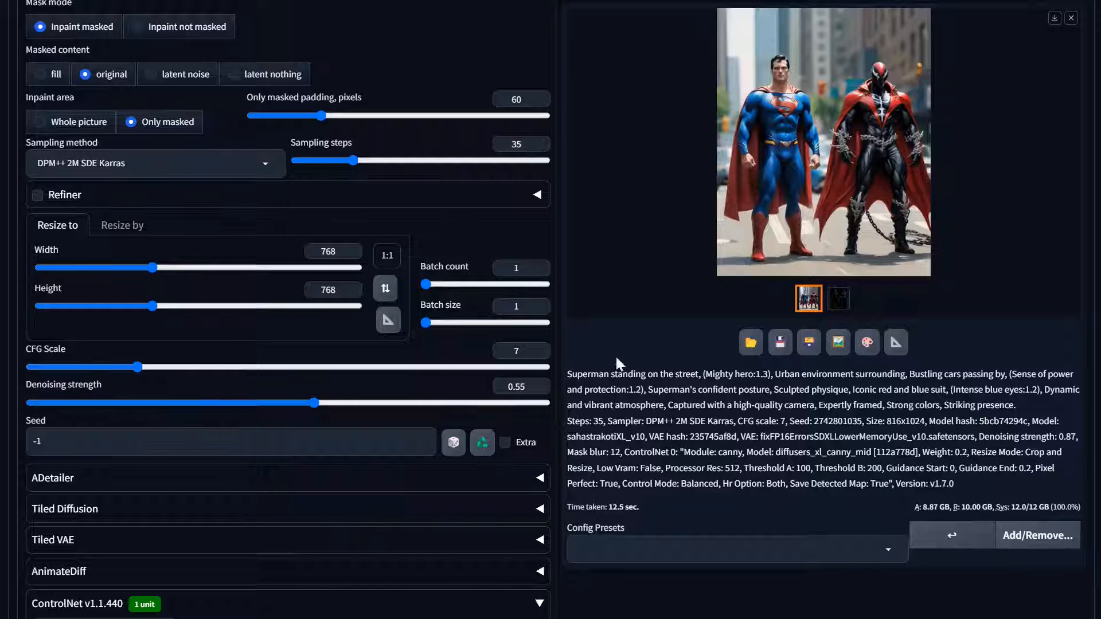
Disable ControlNet Unit 0 and collapse the ControlNet section
{"action": "scroll", "coordinate": [659, 372], "scroll_direction": "down", "scroll_amount": 3}
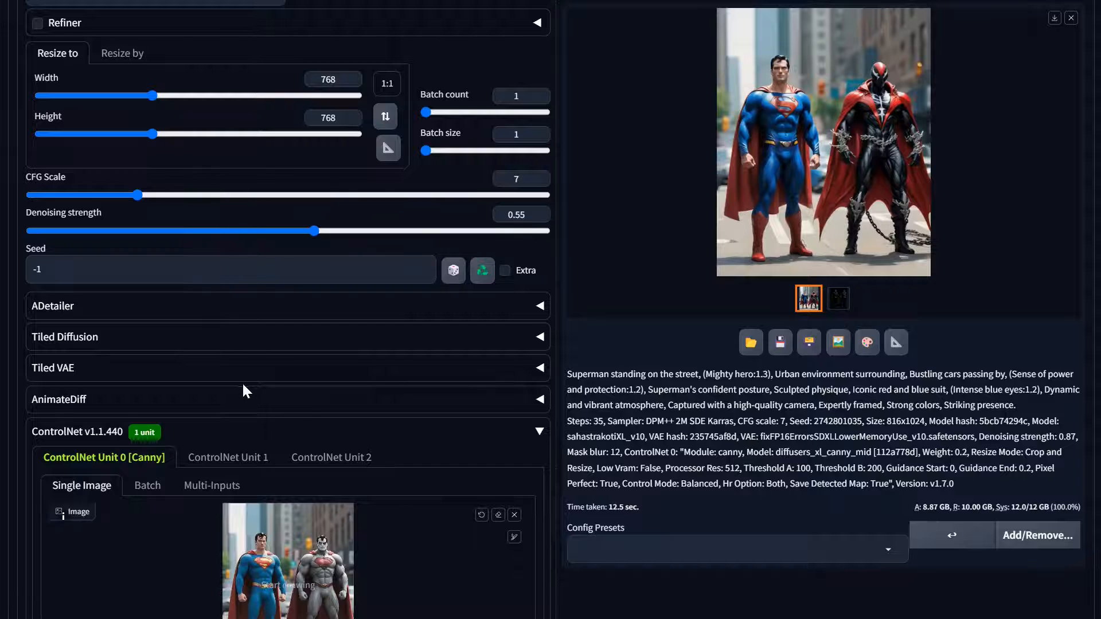
{"action": "scroll", "coordinate": [242, 380], "scroll_direction": "down", "scroll_amount": 7}
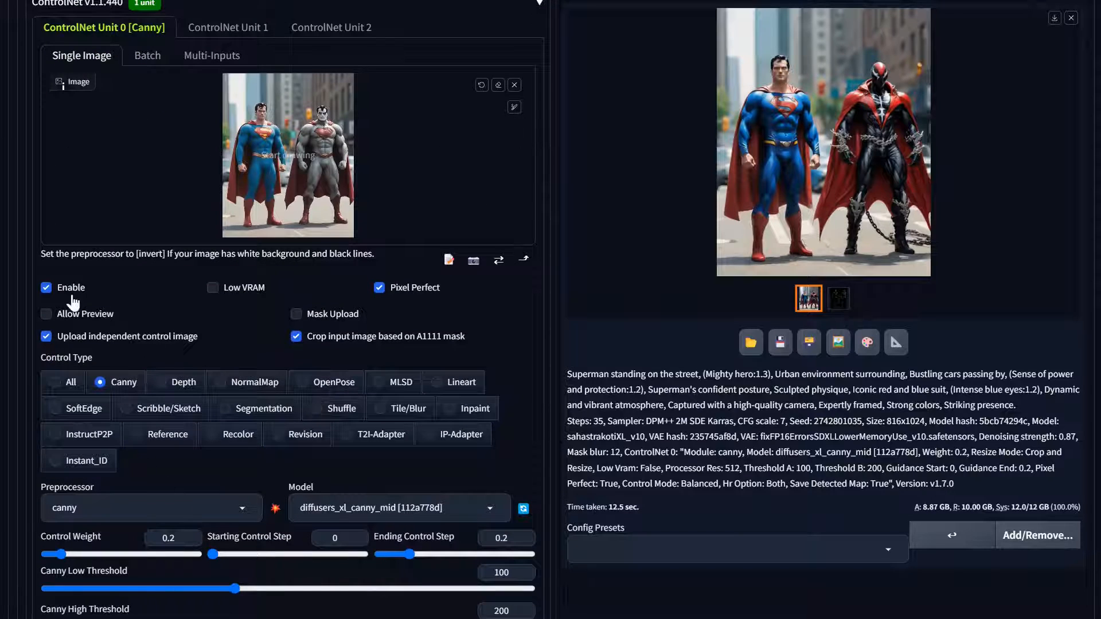
{"action": "left_click", "coordinate": [65, 287]}
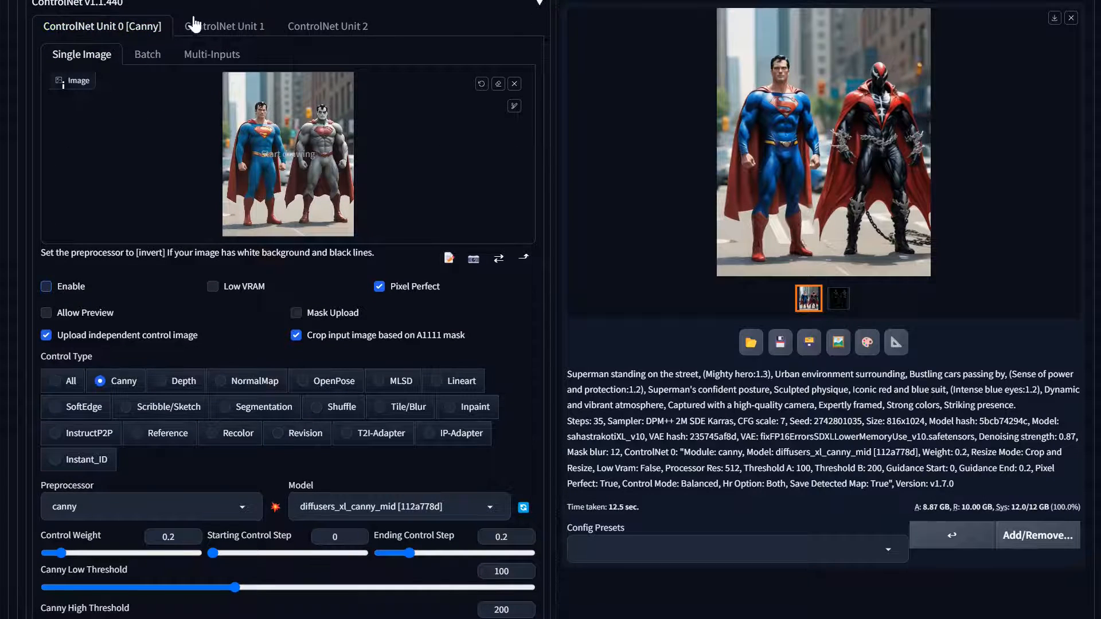
{"action": "scroll", "coordinate": [195, 25], "scroll_direction": "up", "scroll_amount": 3}
{"action": "left_click", "coordinate": [160, 174]}
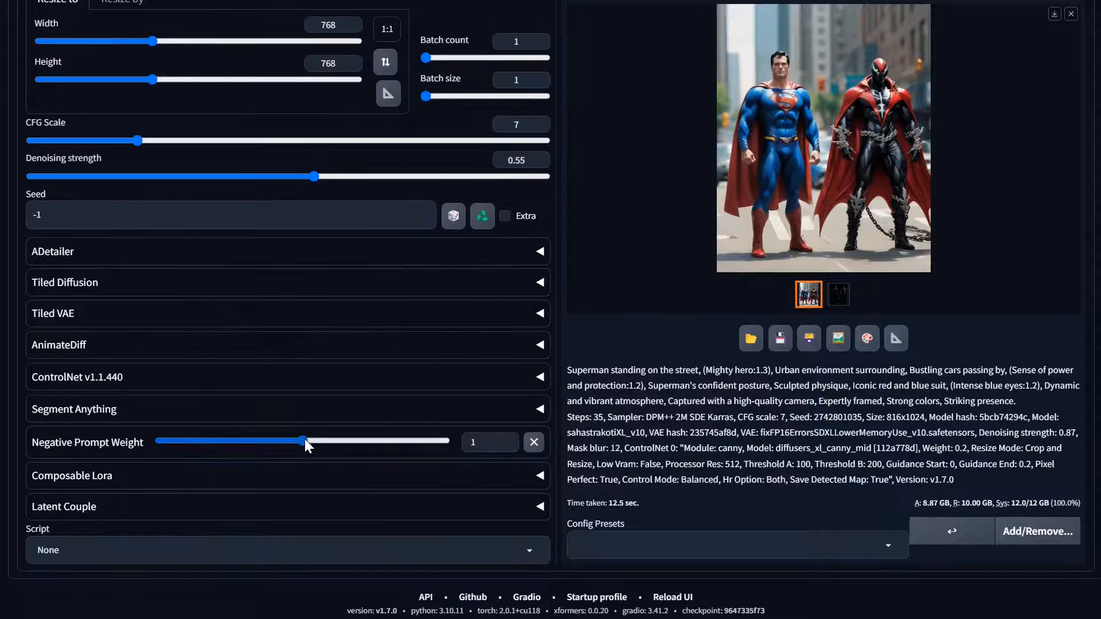
Check the sampling steps and generate the inpainting of the masked background areas
{"action": "scroll", "coordinate": [305, 439], "scroll_direction": "up", "scroll_amount": 7}
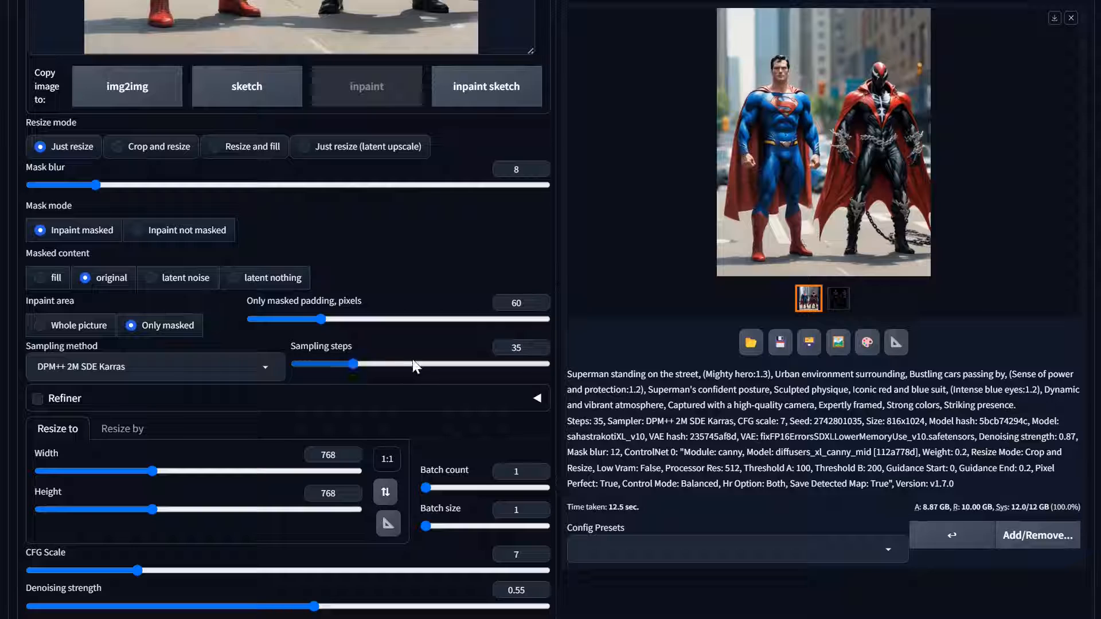
{"action": "mouse_move", "coordinate": [356, 368]}
{"action": "left_mouse_down"}
{"action": "mouse_move", "coordinate": [410, 366]}
{"action": "mouse_move", "coordinate": [324, 364]}
{"action": "mouse_move", "coordinate": [352, 366]}
{"action": "left_mouse_up"}
{"action": "scroll", "coordinate": [353, 366], "scroll_direction": "up", "scroll_amount": 10}
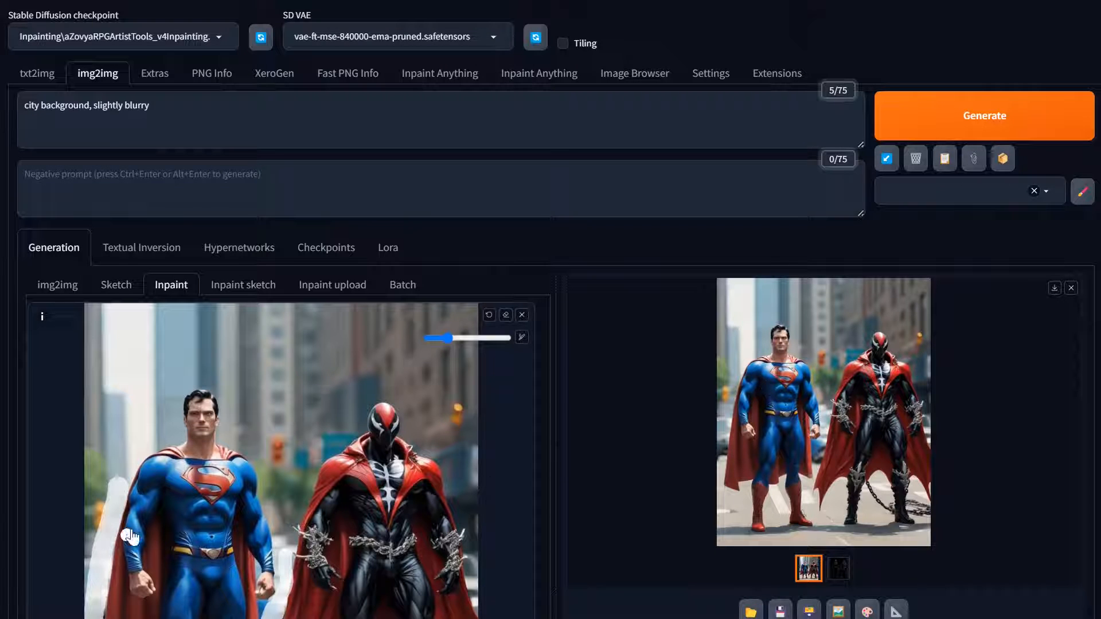
{"action": "left_click", "coordinate": [1036, 137]}
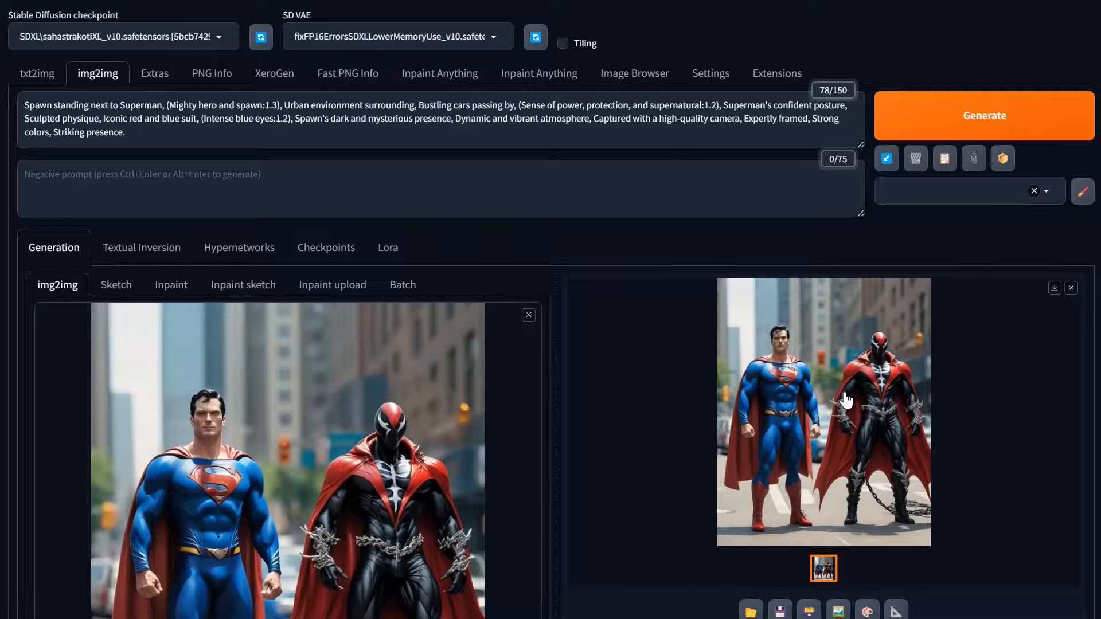
Inspect the img2img result of the two figures enlarged and set the denoising strength to 0.4
{"action": "left_click", "coordinate": [845, 399]}
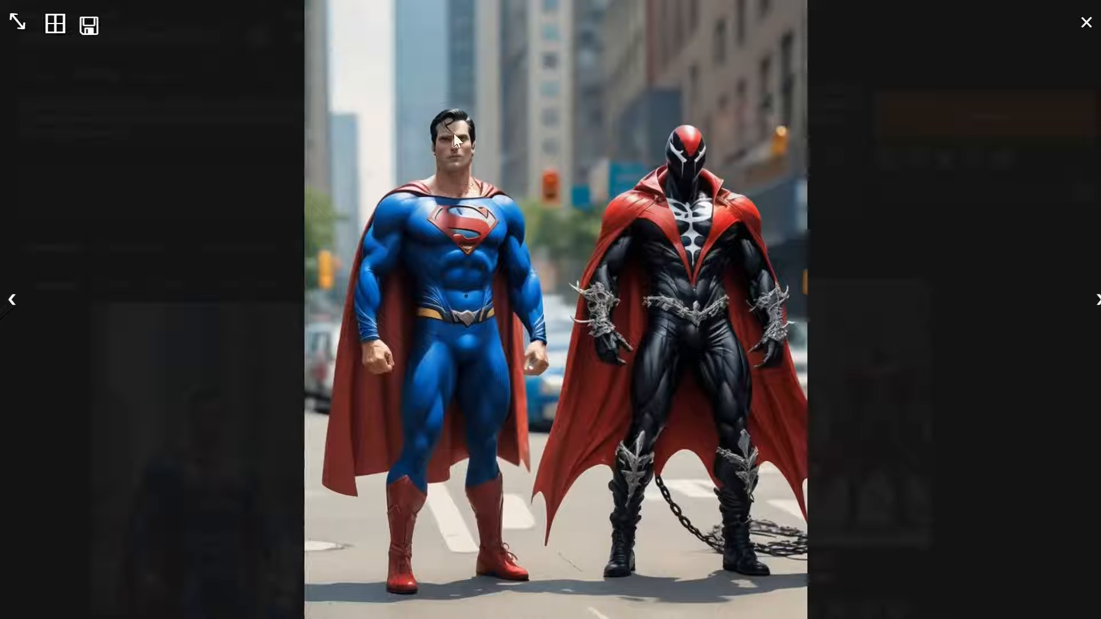
{"action": "left_click", "coordinate": [561, 408]}
{"action": "scroll", "coordinate": [631, 412], "scroll_direction": "down", "scroll_amount": 5}
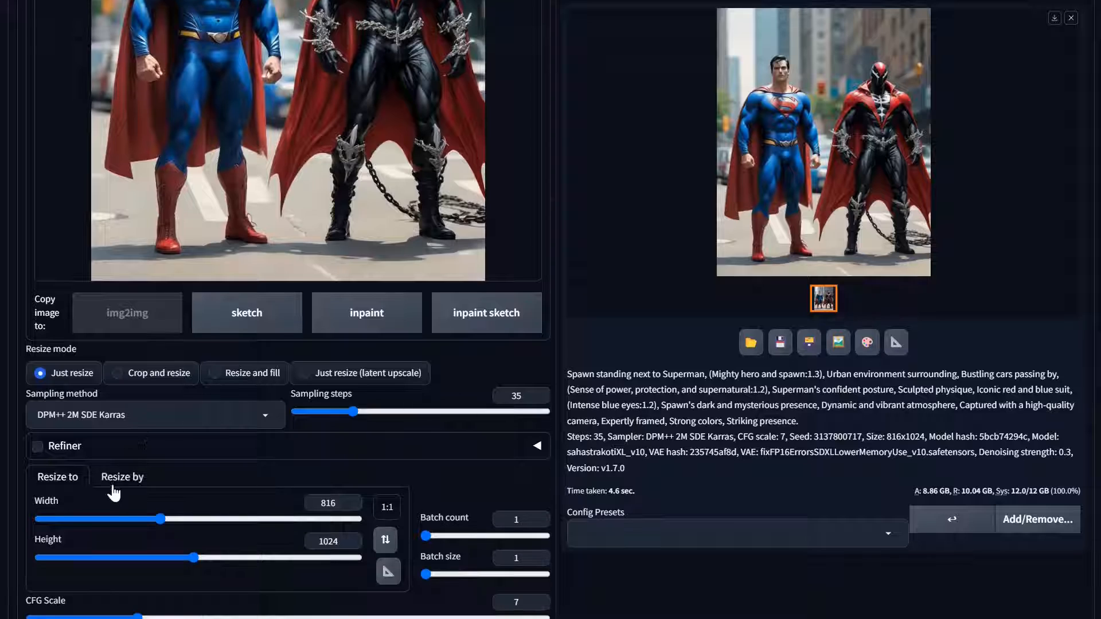
{"action": "scroll", "coordinate": [114, 492], "scroll_direction": "down", "scroll_amount": 5}
{"action": "left_click_drag", "start_coordinate": [186, 310], "coordinate": [237, 312]}
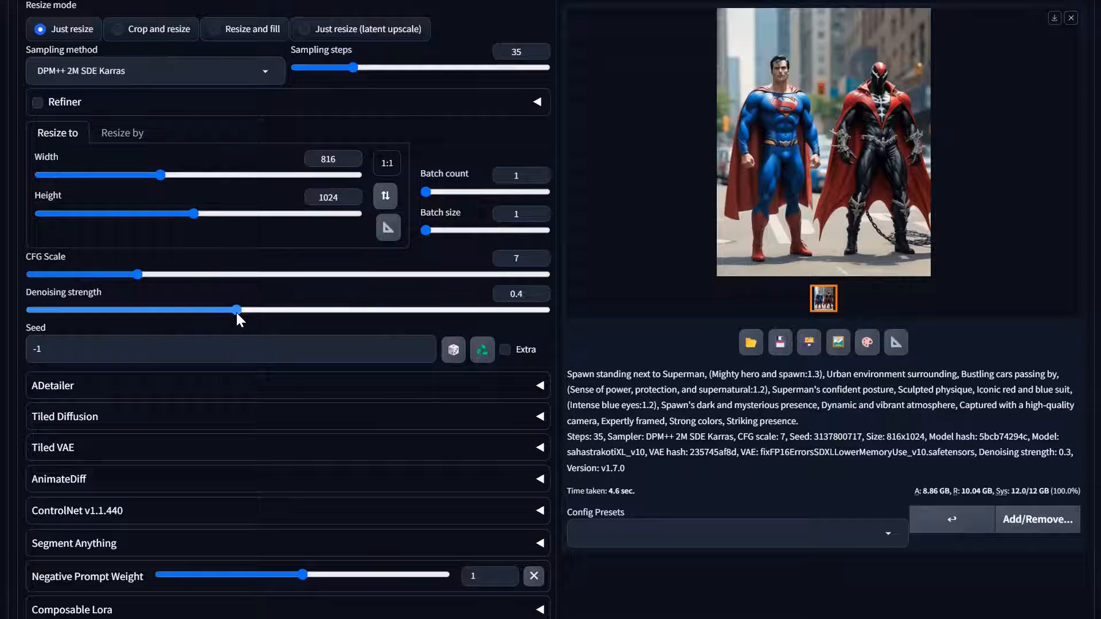
{"action": "left_click_drag", "start_coordinate": [236, 312], "coordinate": [238, 312]}
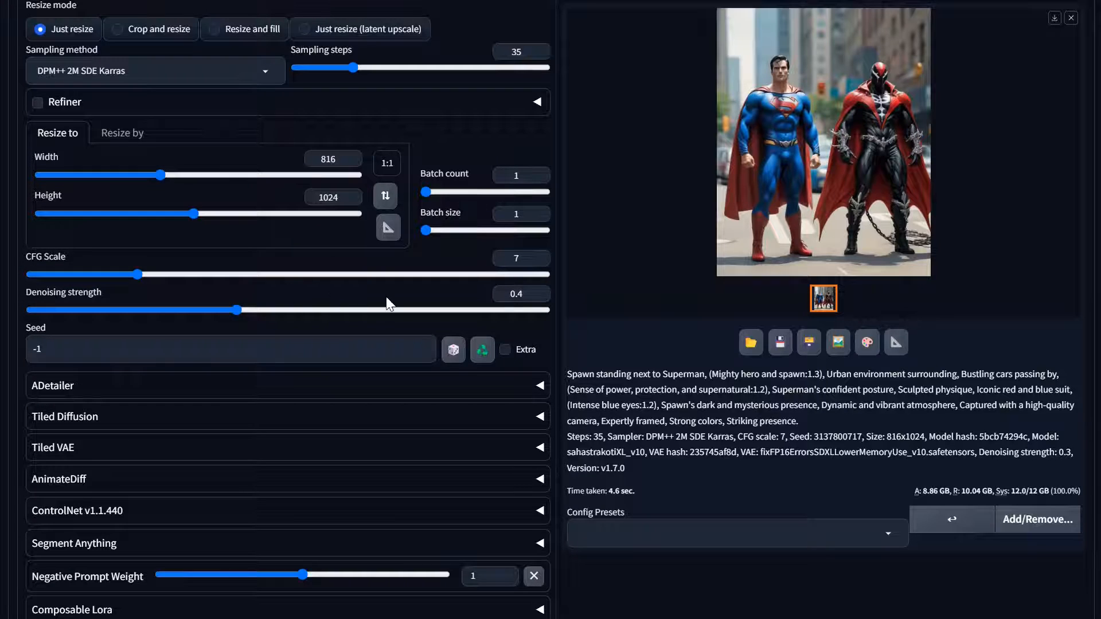
Generate the whole image at 816 by 1024 and inspect the new result enlarged
{"action": "scroll", "coordinate": [591, 322], "scroll_direction": "up", "scroll_amount": 15}
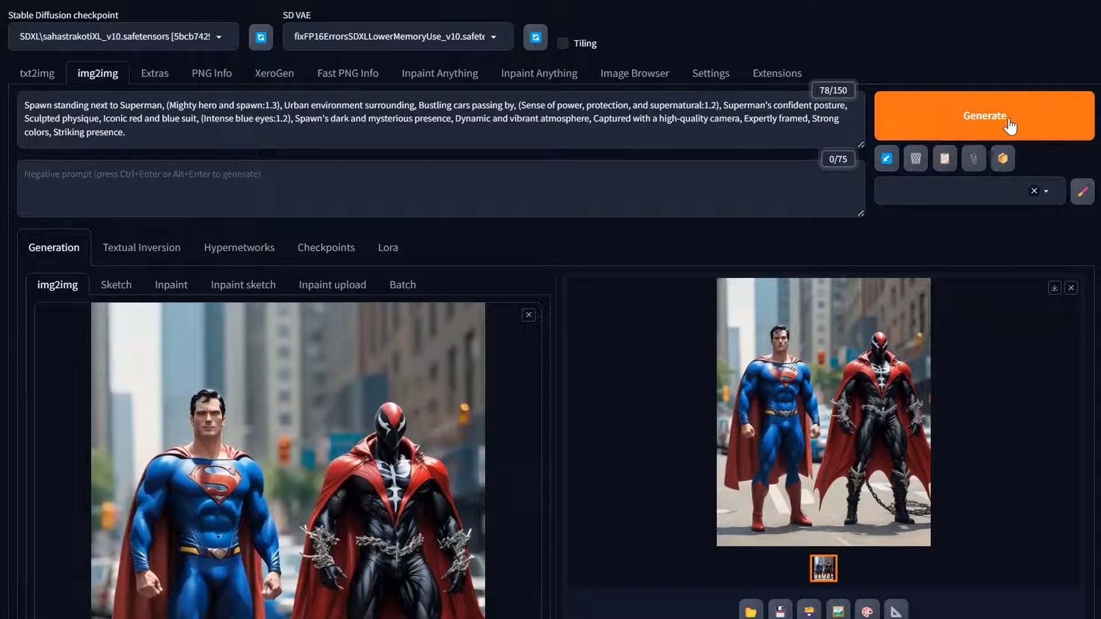
{"action": "left_click", "coordinate": [990, 132]}
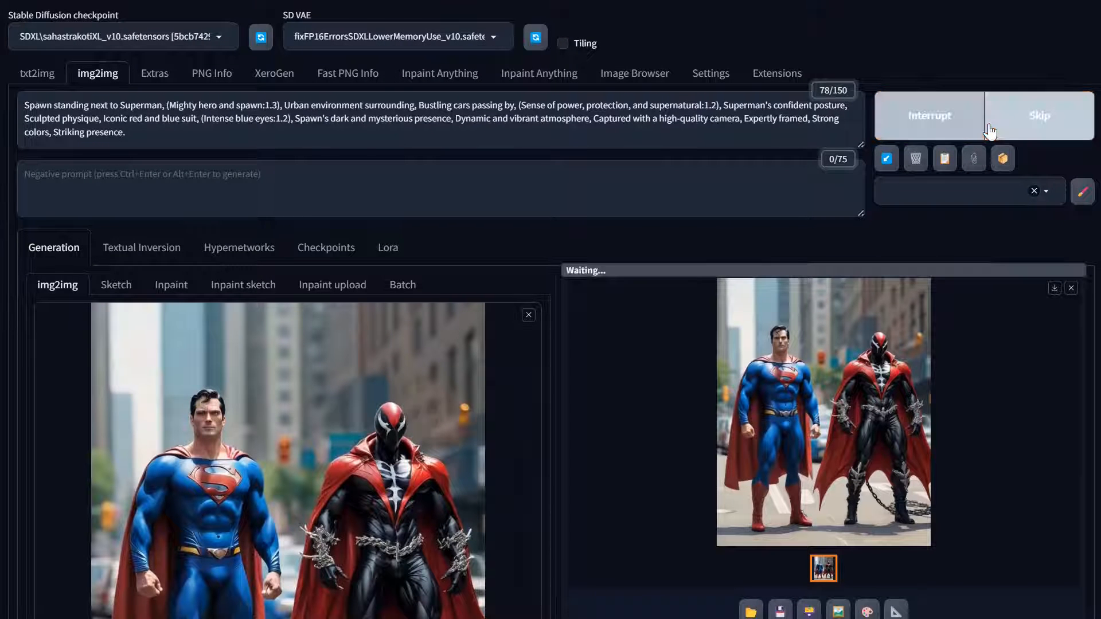
{"action": "left_click", "coordinate": [873, 408]}
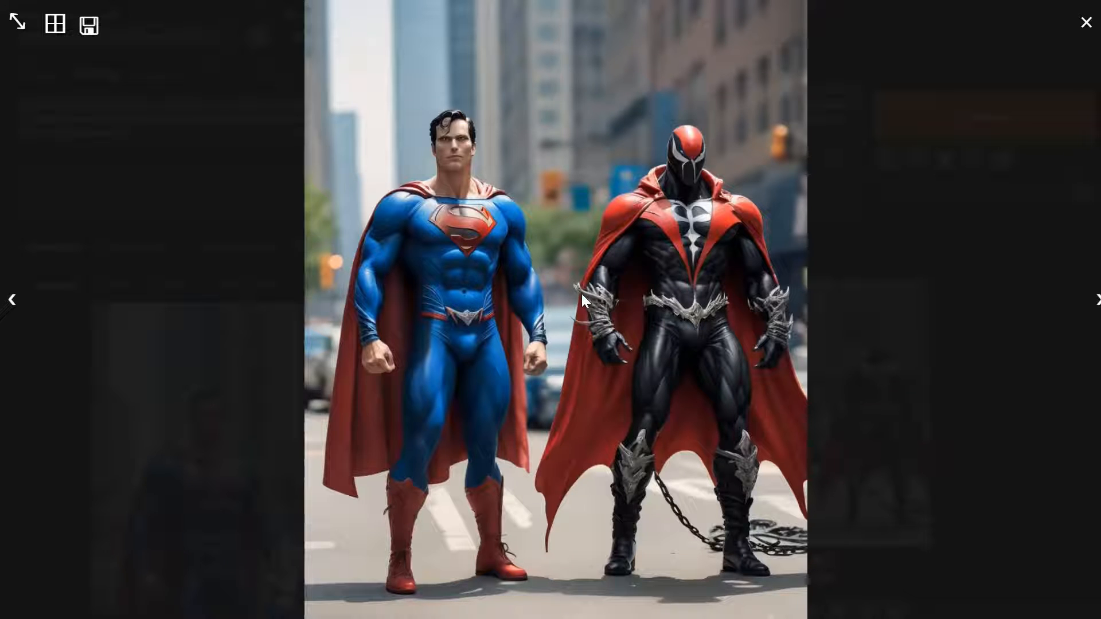
{"action": "left_click", "coordinate": [518, 262]}
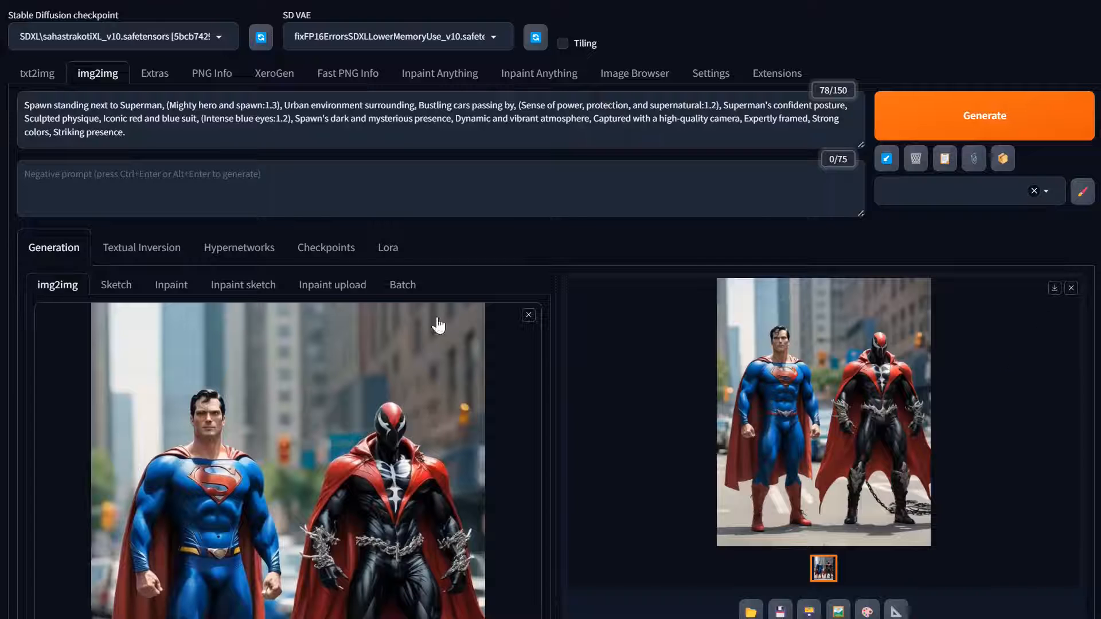
{"action": "scroll", "coordinate": [308, 370], "scroll_direction": "down", "scroll_amount": 5}
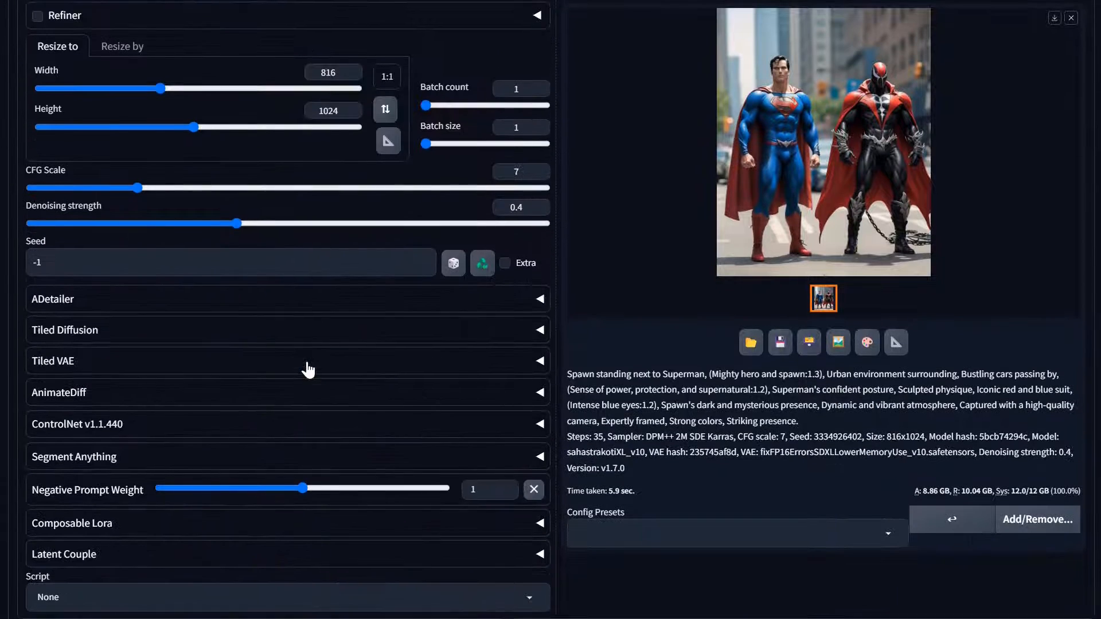
{"action": "scroll", "coordinate": [308, 370], "scroll_direction": "up", "scroll_amount": 1}
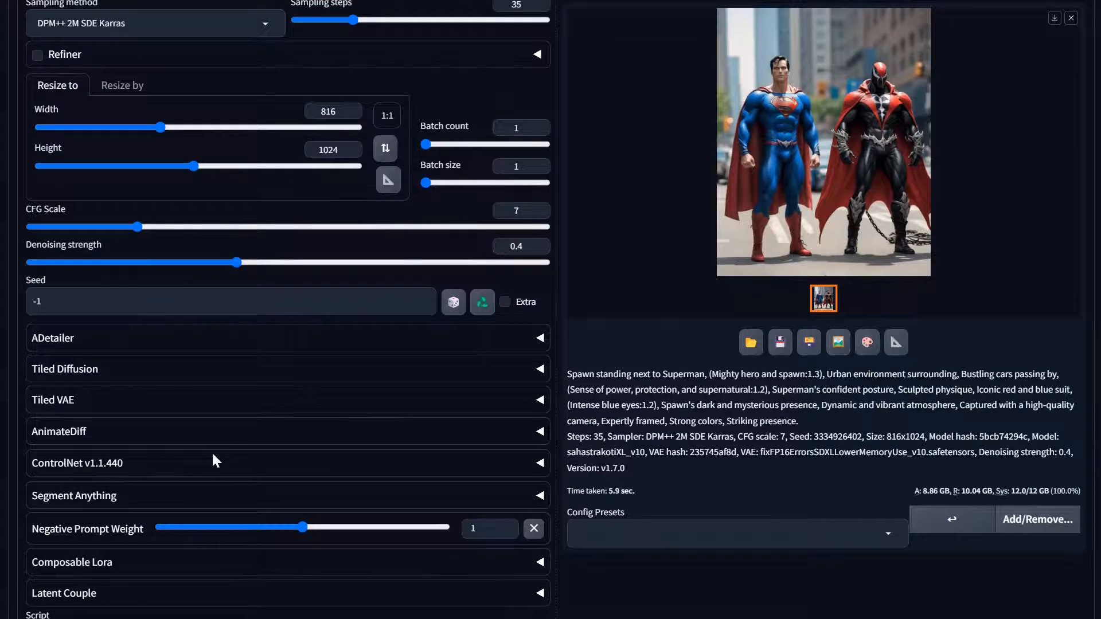
{"action": "scroll", "coordinate": [218, 458], "scroll_direction": "up", "scroll_amount": 10}
{"action": "scroll", "coordinate": [378, 326], "scroll_direction": "up", "scroll_amount": 4}
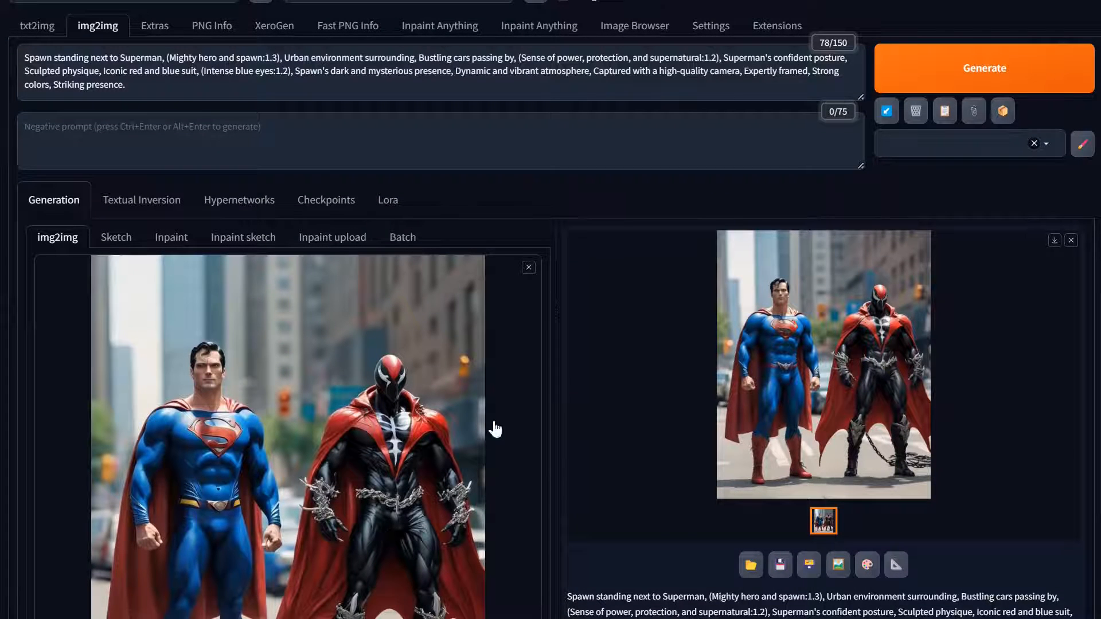
Set the denoising strength to 0.3 and lock the 816 by 1024 output size to a 4:5 aspect ratio
{"action": "scroll", "coordinate": [450, 522], "scroll_direction": "down", "scroll_amount": 3}
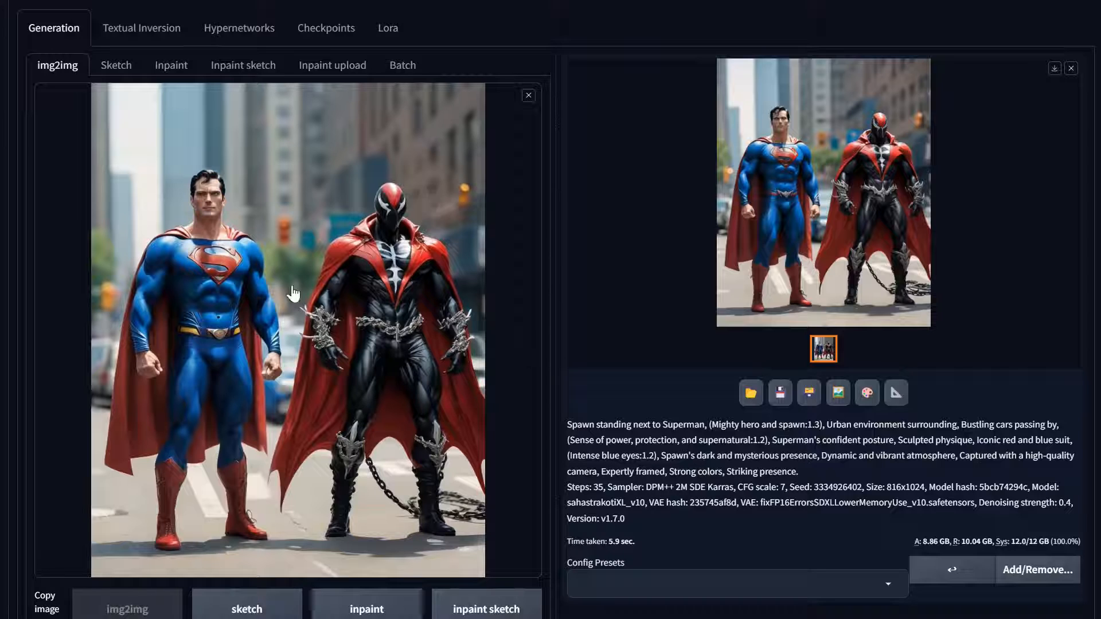
{"action": "scroll", "coordinate": [484, 378], "scroll_direction": "down", "scroll_amount": 10}
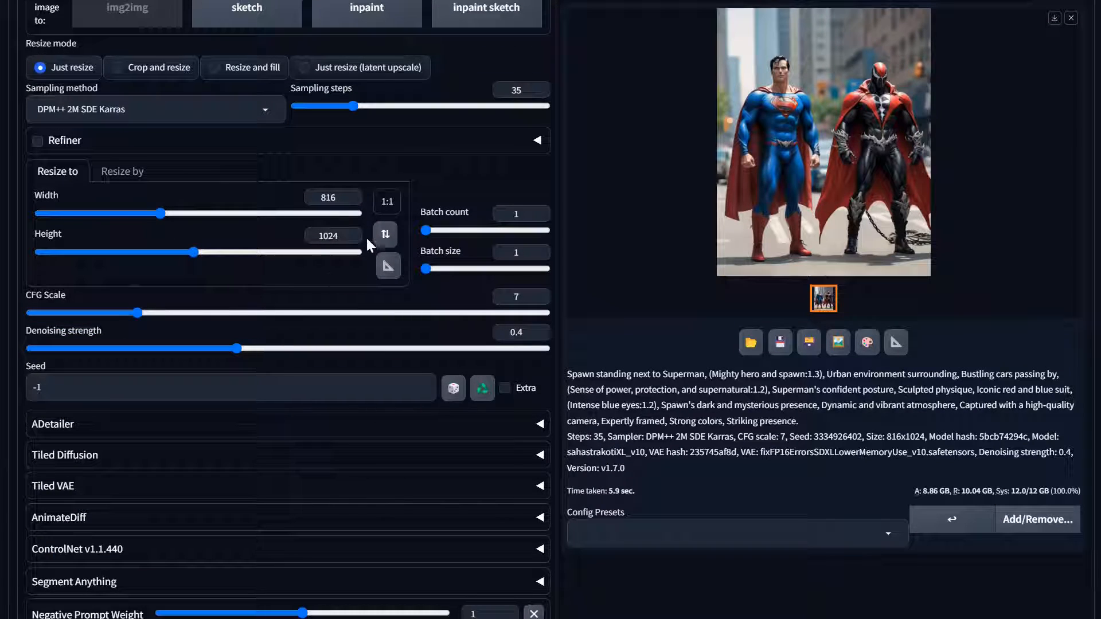
{"action": "left_click_drag", "start_coordinate": [234, 347], "coordinate": [184, 359]}
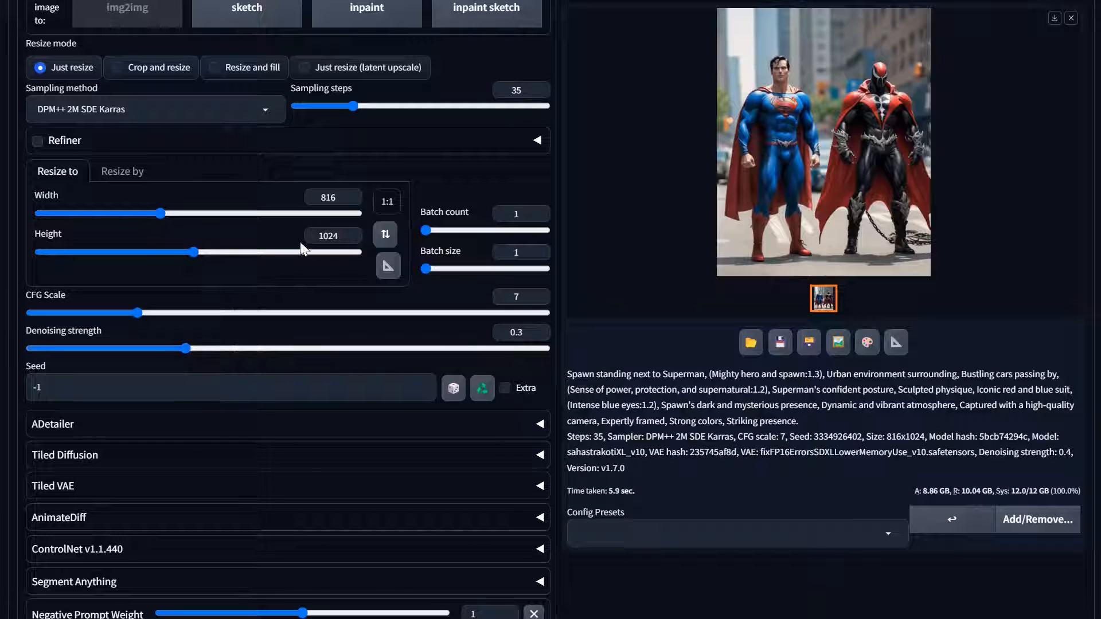
{"action": "left_click", "coordinate": [393, 203]}
{"action": "left_click", "coordinate": [397, 302]}
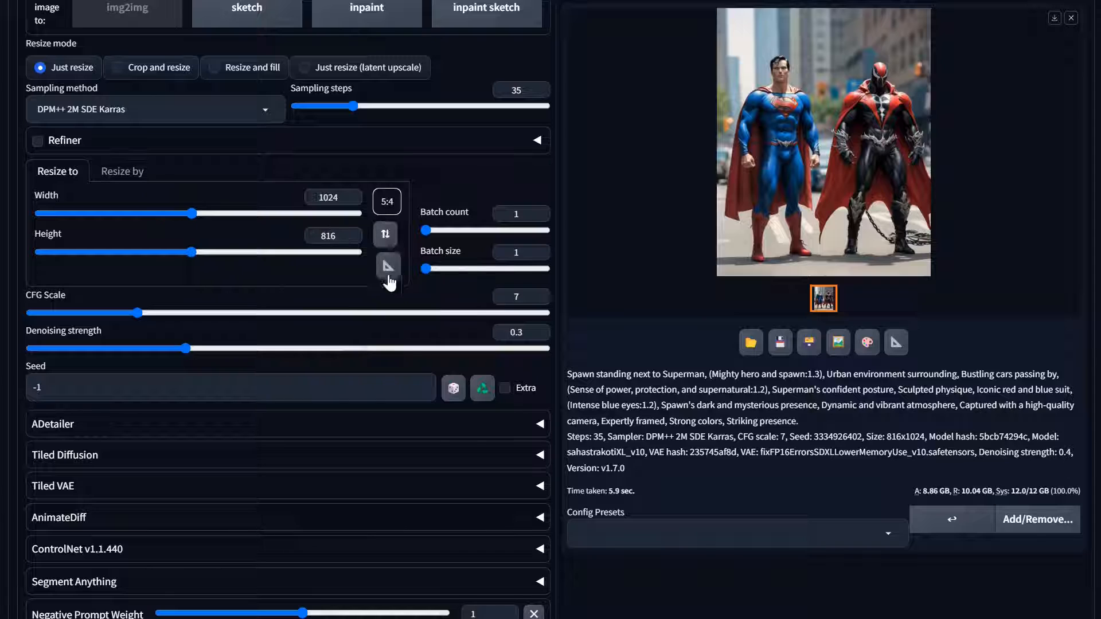
{"action": "left_click", "coordinate": [394, 245]}
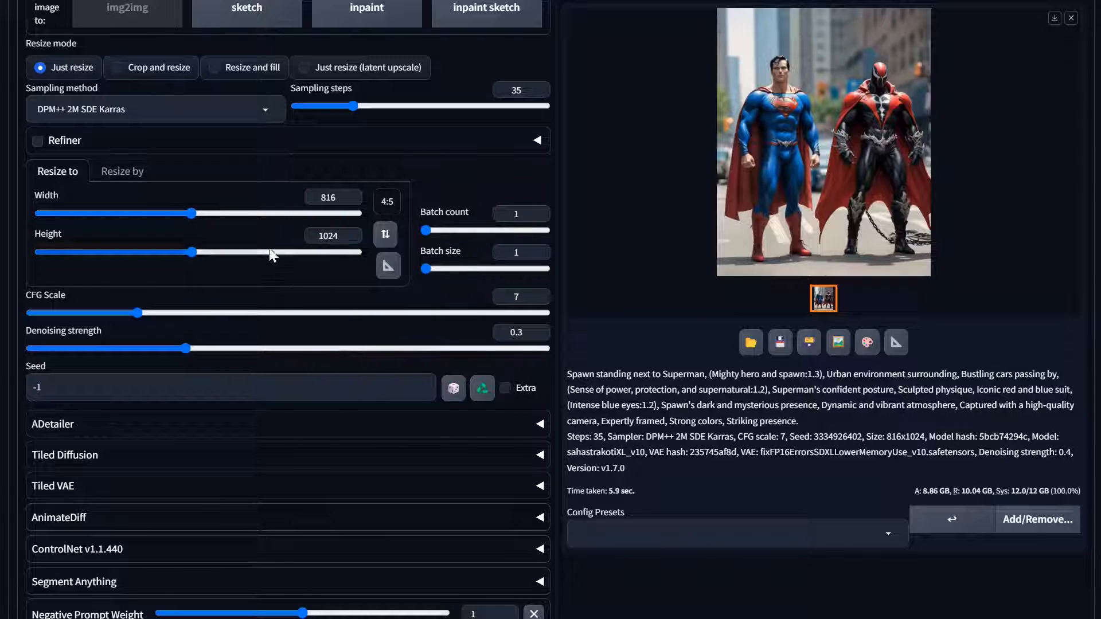
Set the output size to 1640 by 2048 at the locked ratio and generate the enlarged image
{"action": "left_click_drag", "start_coordinate": [193, 253], "coordinate": [373, 259]}
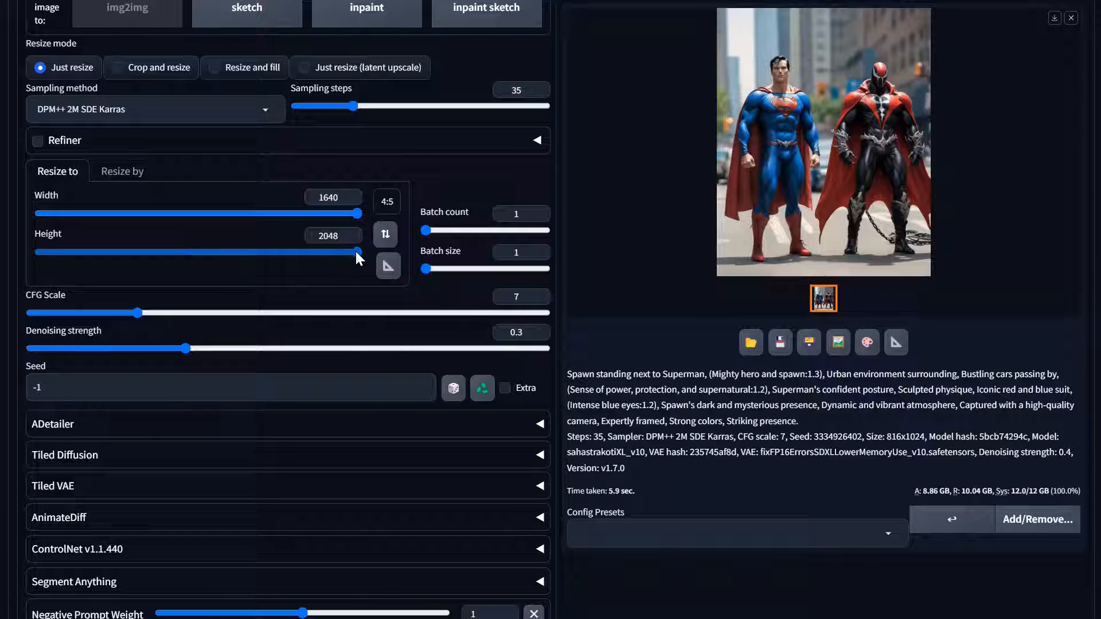
{"action": "left_click_drag", "start_coordinate": [357, 256], "coordinate": [285, 260]}
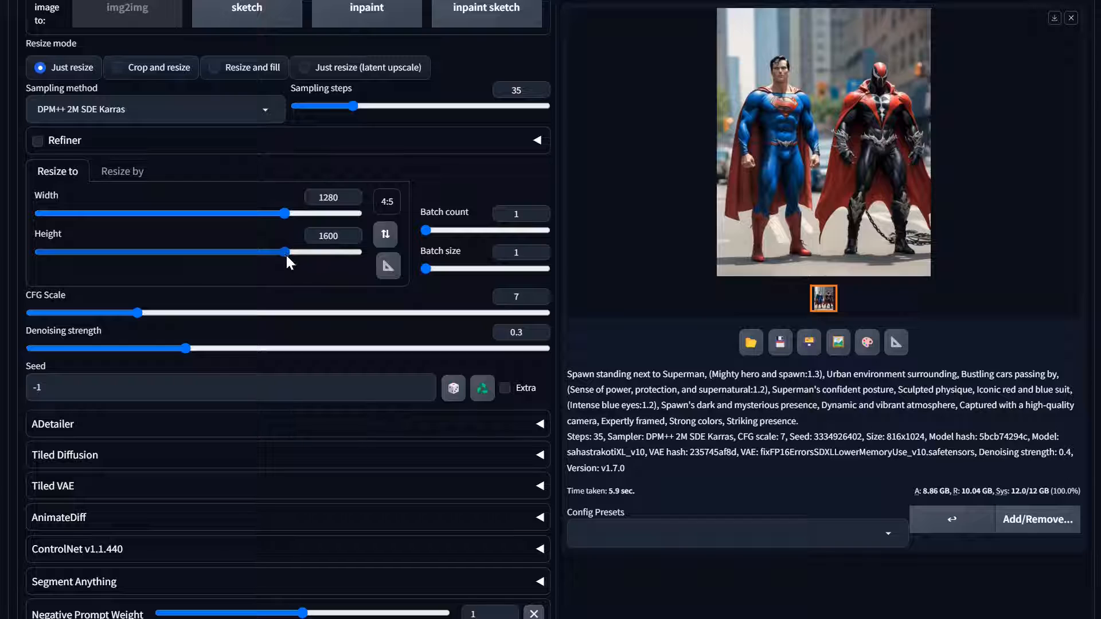
{"action": "left_click_drag", "start_coordinate": [284, 254], "coordinate": [274, 253]}
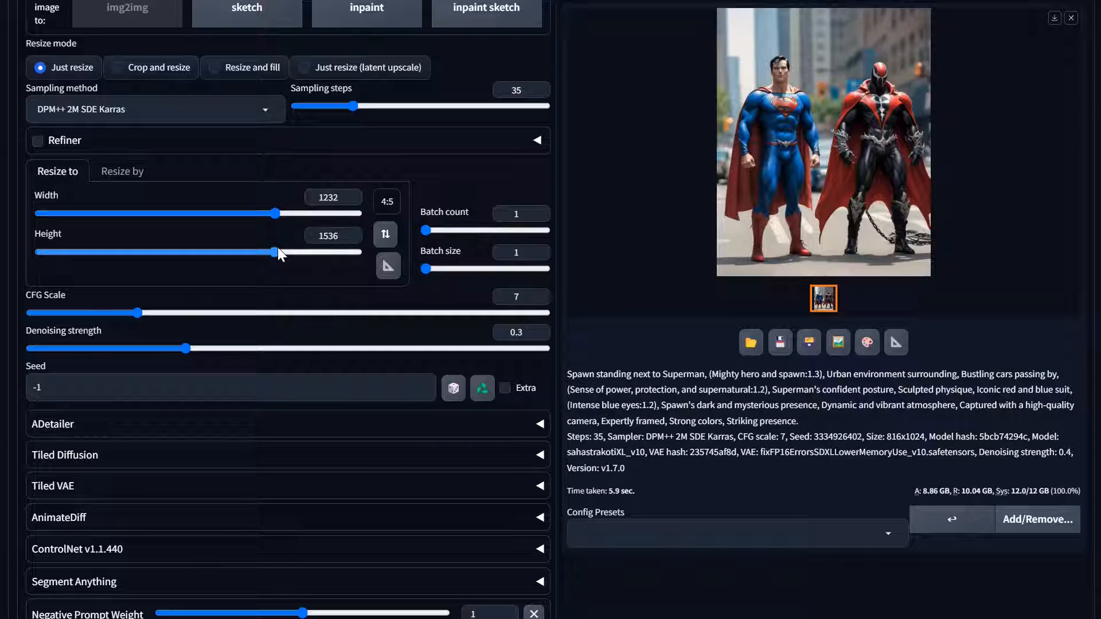
{"action": "left_click_drag", "start_coordinate": [277, 253], "coordinate": [405, 287]}
{"action": "scroll", "coordinate": [363, 332], "scroll_direction": "down", "scroll_amount": 3}
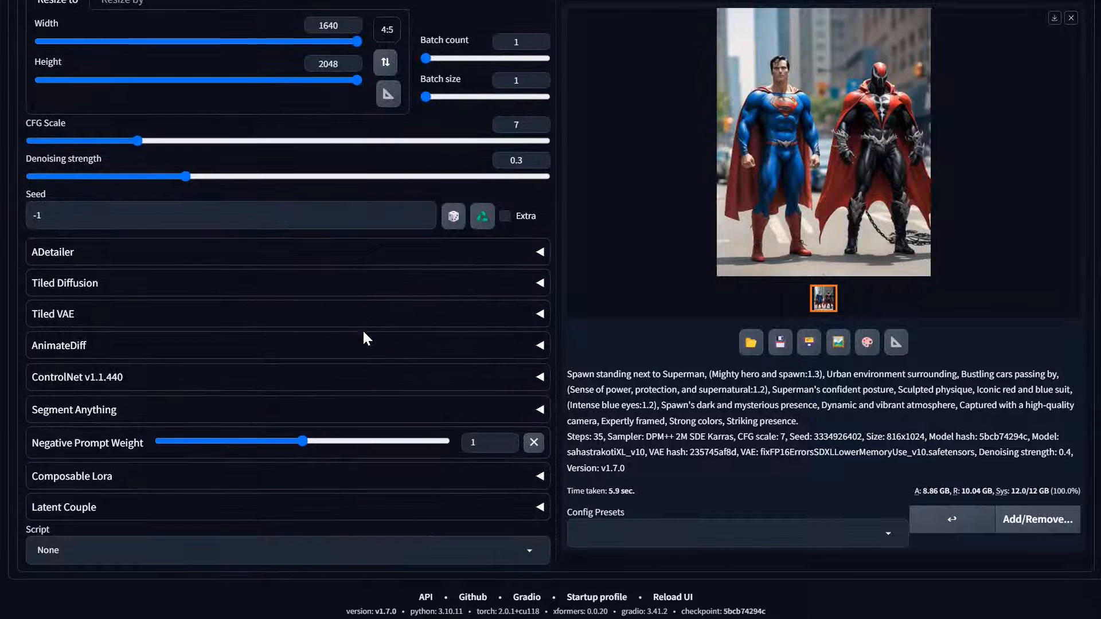
{"action": "scroll", "coordinate": [584, 319], "scroll_direction": "up", "scroll_amount": 15}
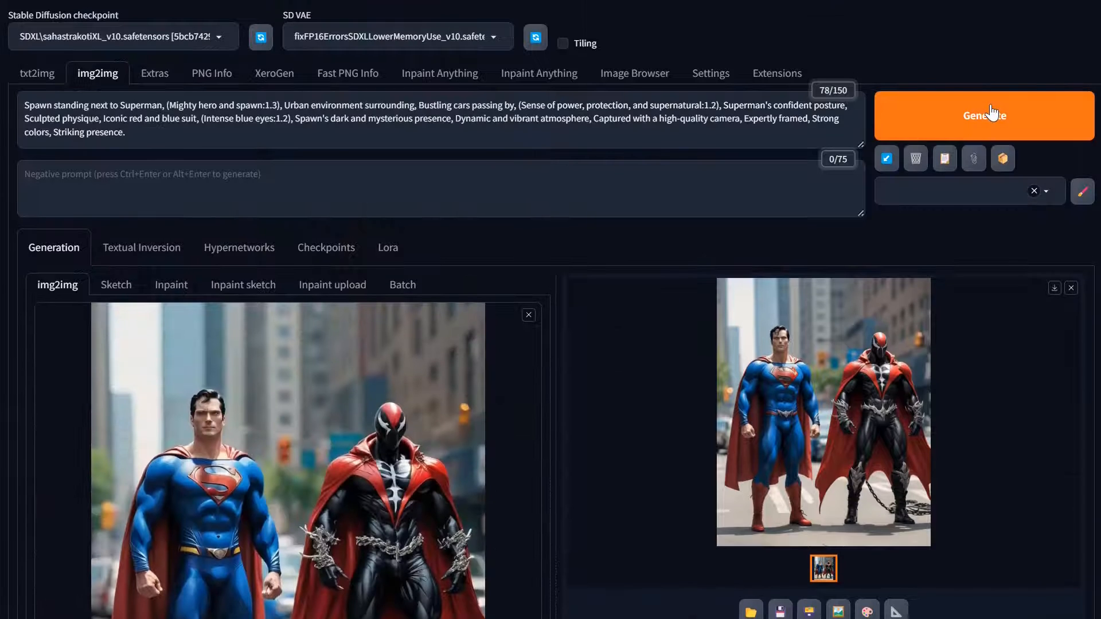
{"action": "key", "text": "ctrl+Return"}
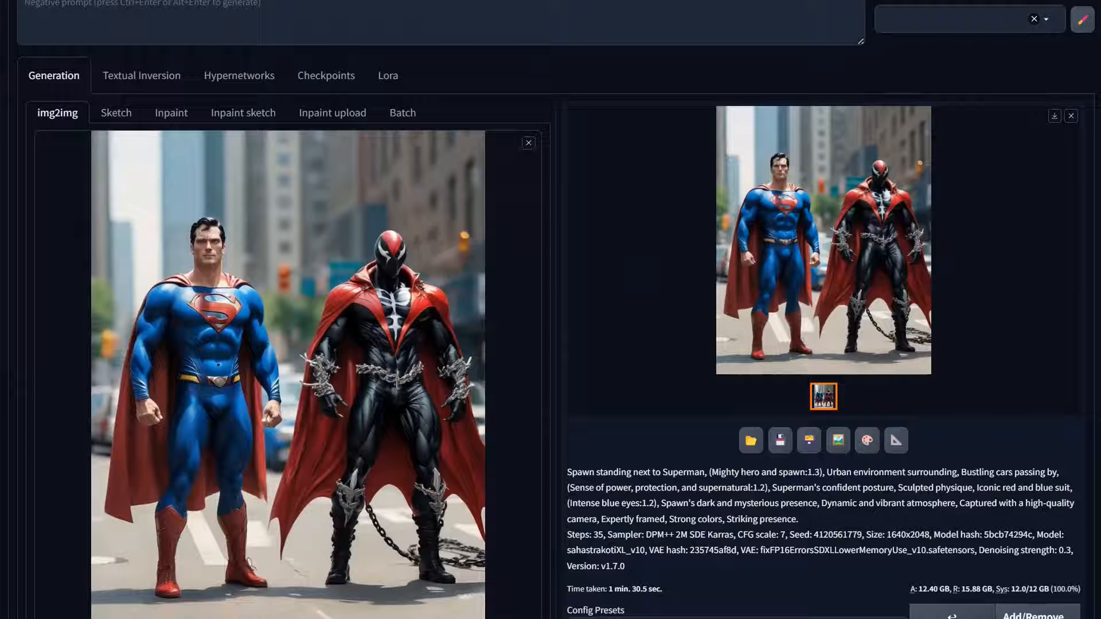
Examine the high-resolution result at full size, from both figures' faces down to their boots and the chain
{"action": "left_click", "coordinate": [800, 250]}
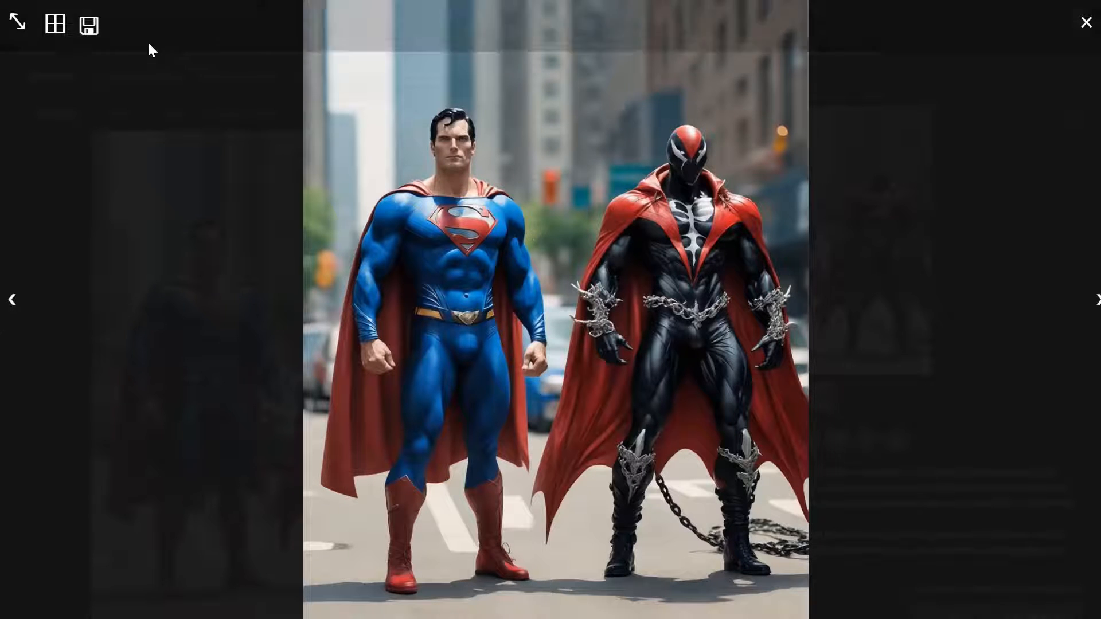
{"action": "left_click", "coordinate": [18, 23]}
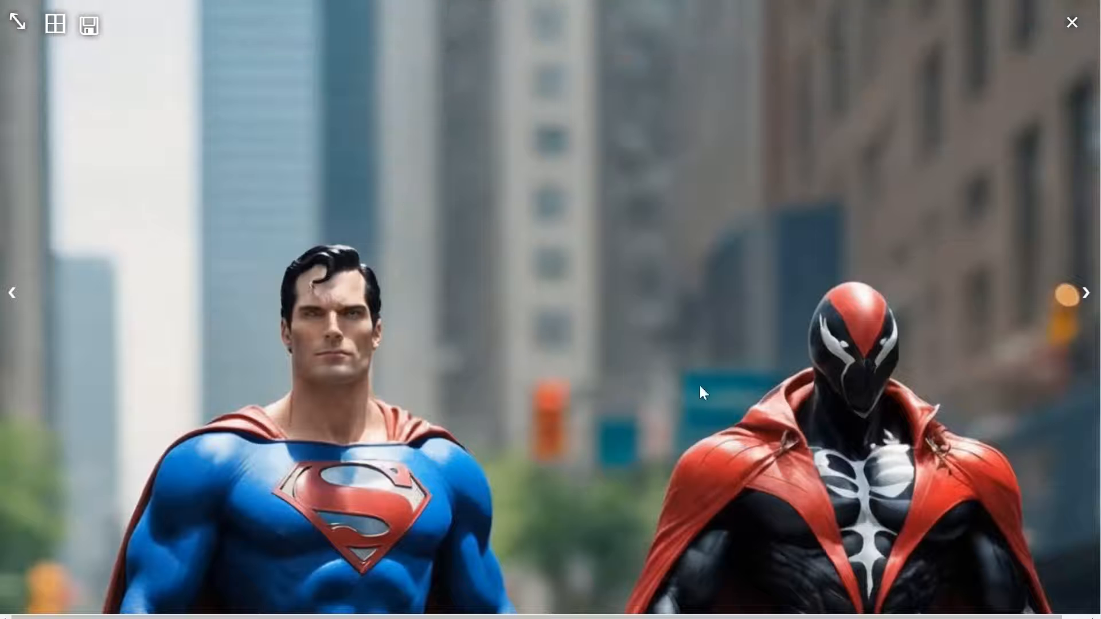
{"action": "scroll", "coordinate": [800, 418], "scroll_direction": "down", "scroll_amount": 5}
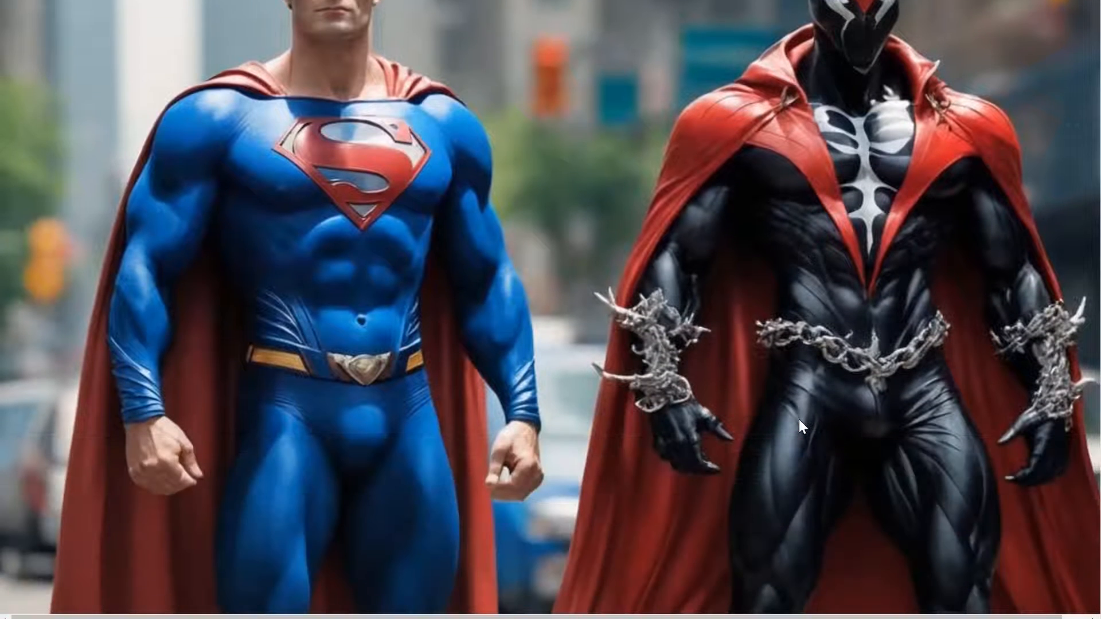
{"action": "scroll", "coordinate": [758, 396], "scroll_direction": "down", "scroll_amount": 5}
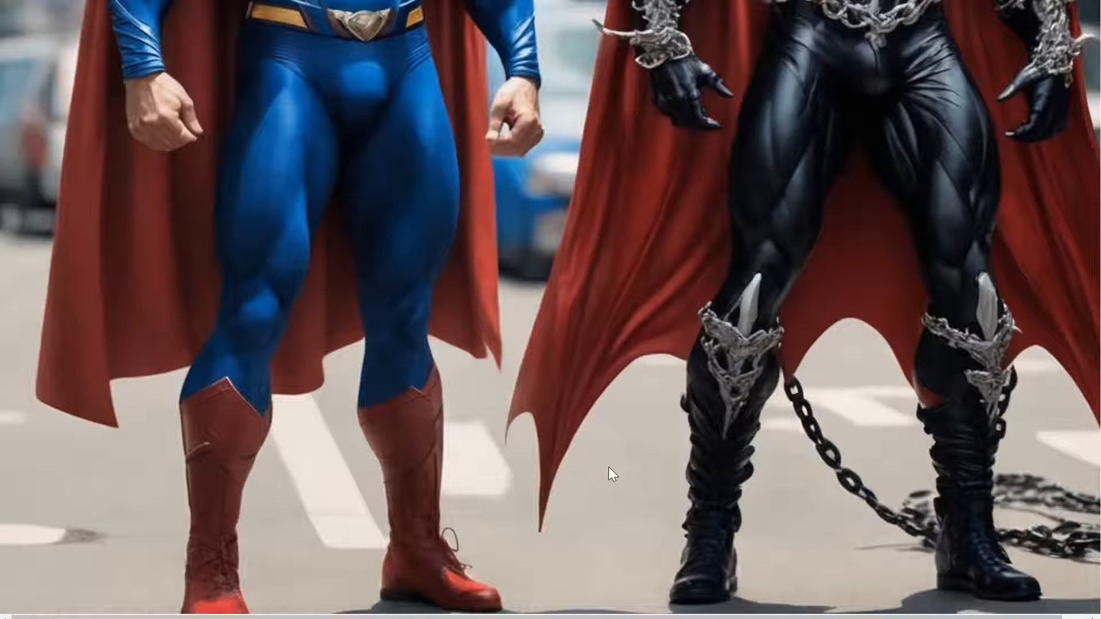
{"action": "scroll", "coordinate": [611, 467], "scroll_direction": "up", "scroll_amount": 10}
{"action": "scroll", "coordinate": [614, 467], "scroll_direction": "down", "scroll_amount": 2}
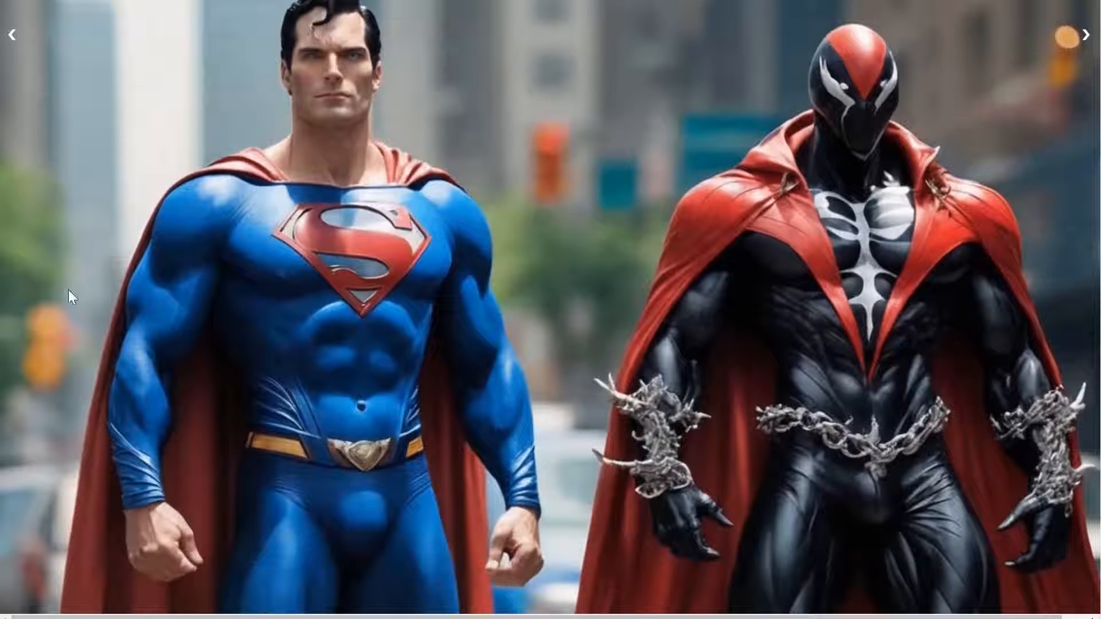
{"action": "scroll", "coordinate": [57, 408], "scroll_direction": "down", "scroll_amount": 3}
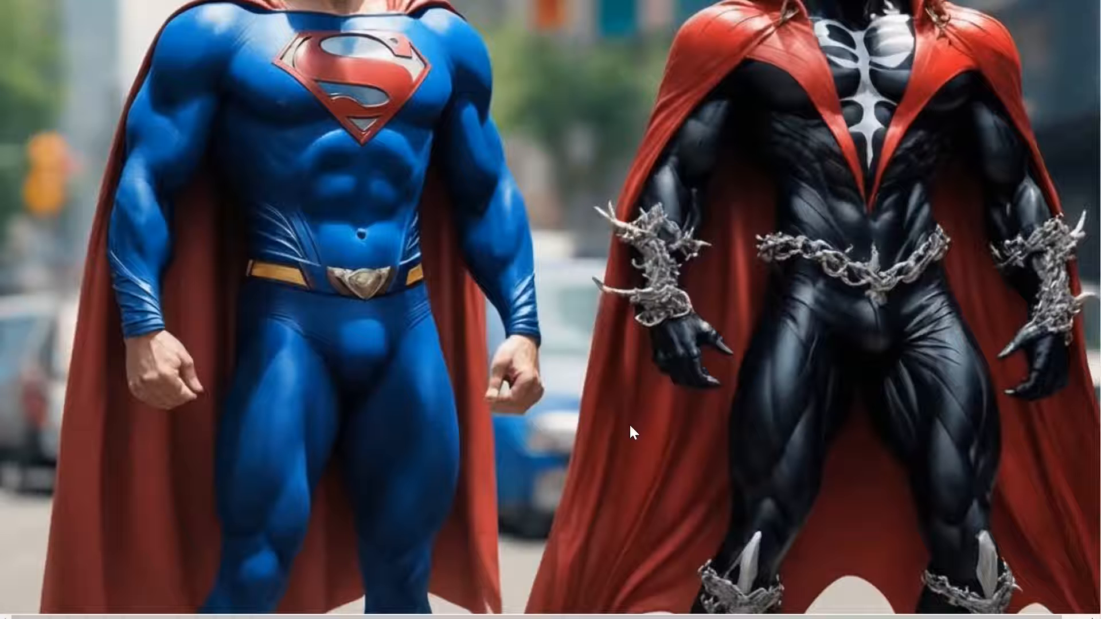
{"action": "scroll", "coordinate": [630, 426], "scroll_direction": "up", "scroll_amount": 4}
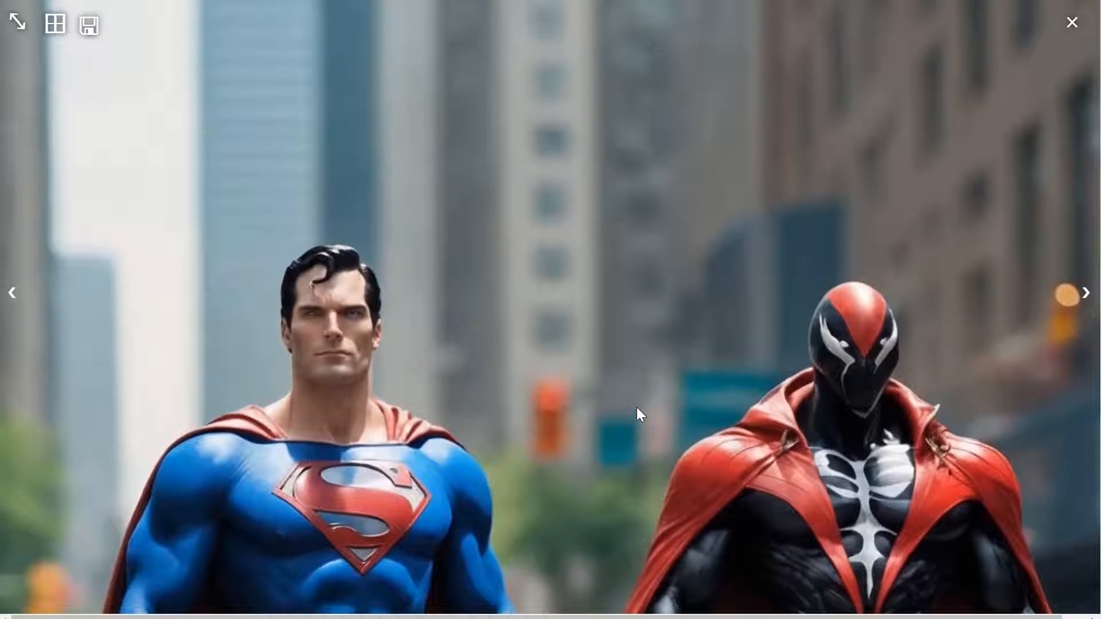
{"action": "left_click", "coordinate": [638, 410]}
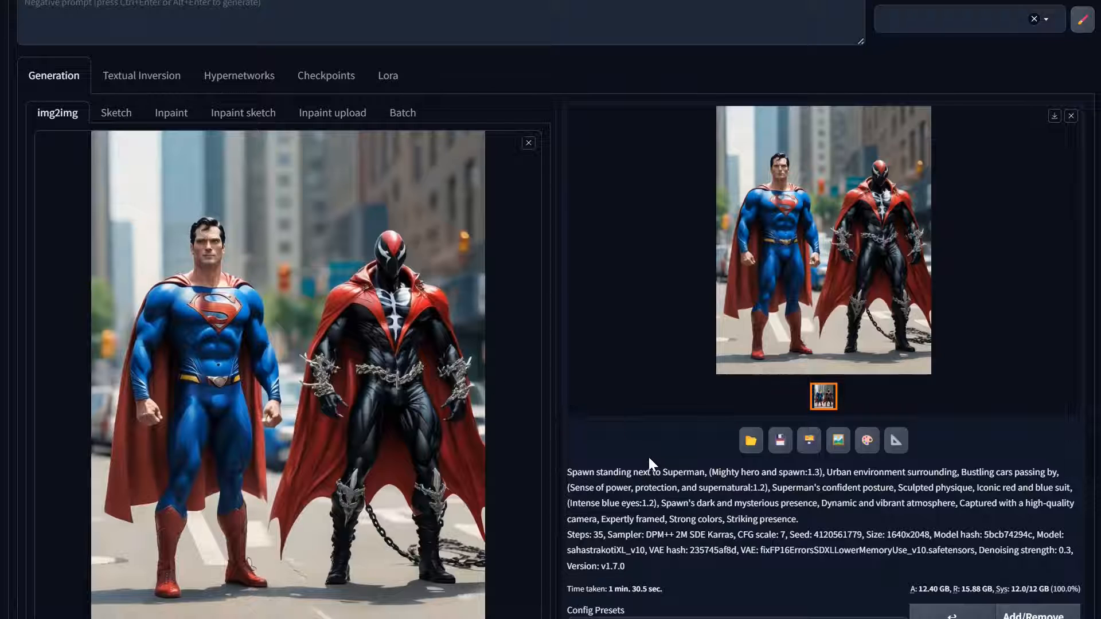
Enable ControlNet Unit 0 and turn off its independent control image
{"action": "scroll", "coordinate": [647, 453], "scroll_direction": "down", "scroll_amount": 2}
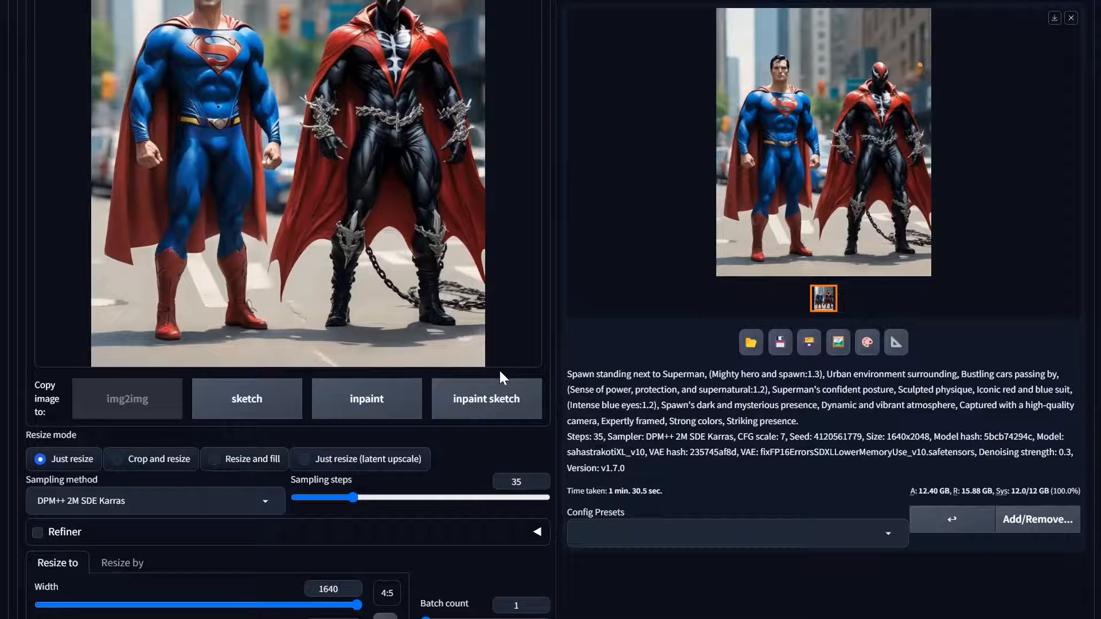
{"action": "scroll", "coordinate": [499, 370], "scroll_direction": "down", "scroll_amount": 4}
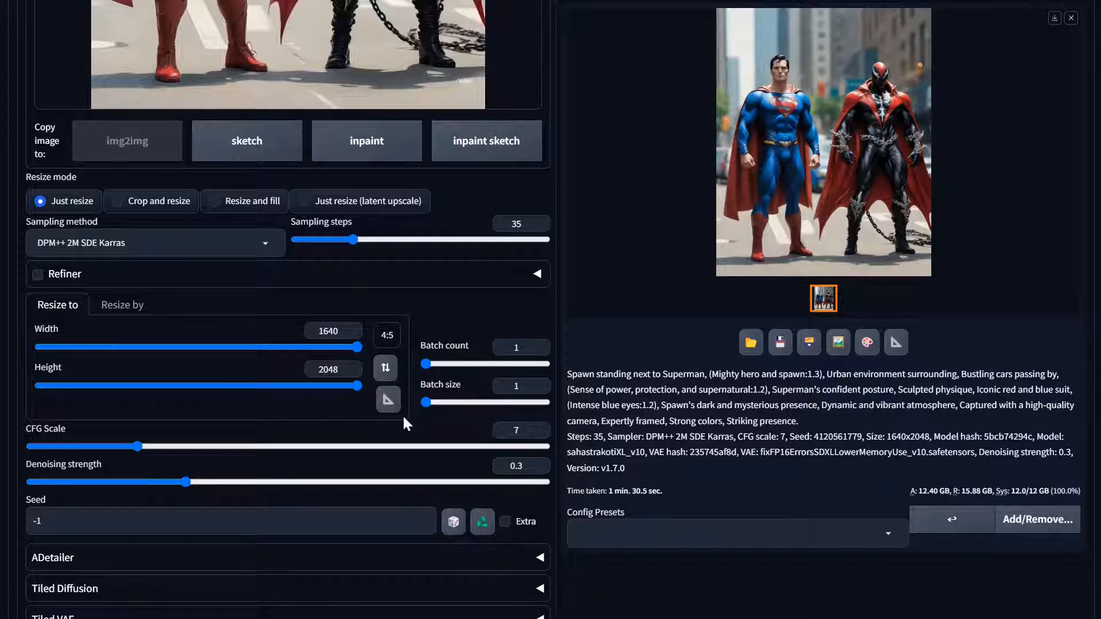
{"action": "scroll", "coordinate": [175, 482], "scroll_direction": "down", "scroll_amount": 2}
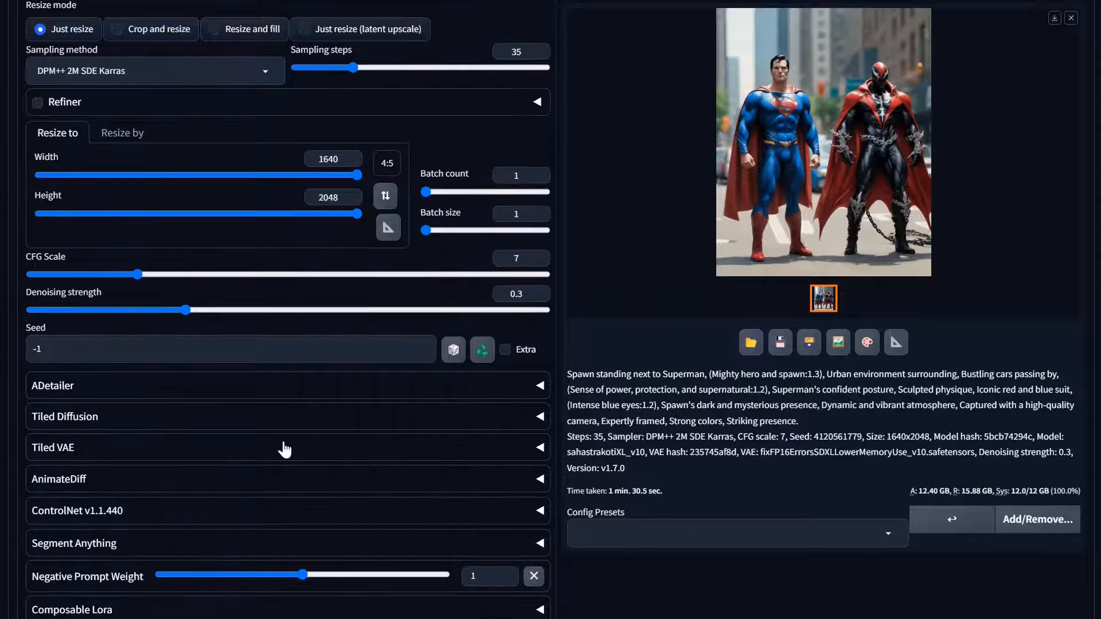
{"action": "scroll", "coordinate": [283, 450], "scroll_direction": "up", "scroll_amount": 1}
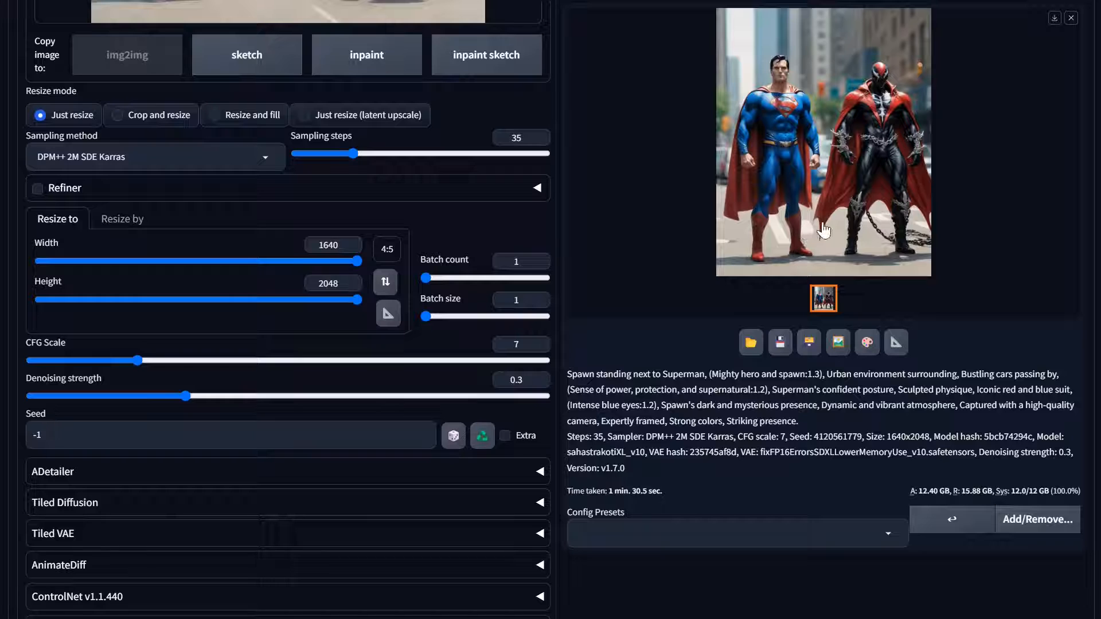
{"action": "scroll", "coordinate": [362, 414], "scroll_direction": "down", "scroll_amount": 3}
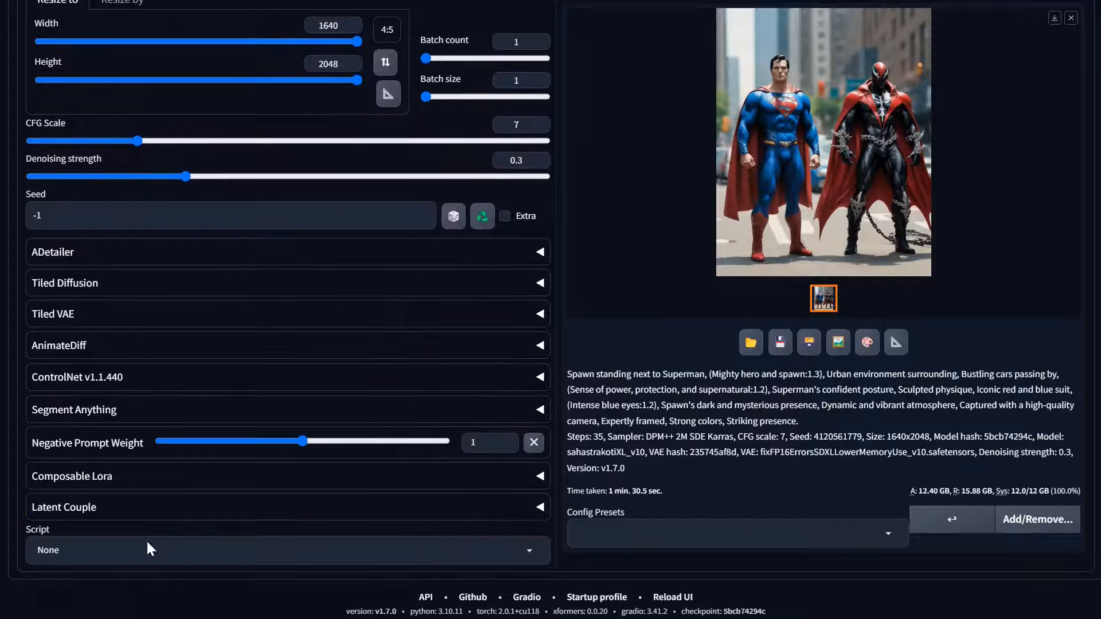
{"action": "left_click", "coordinate": [75, 377]}
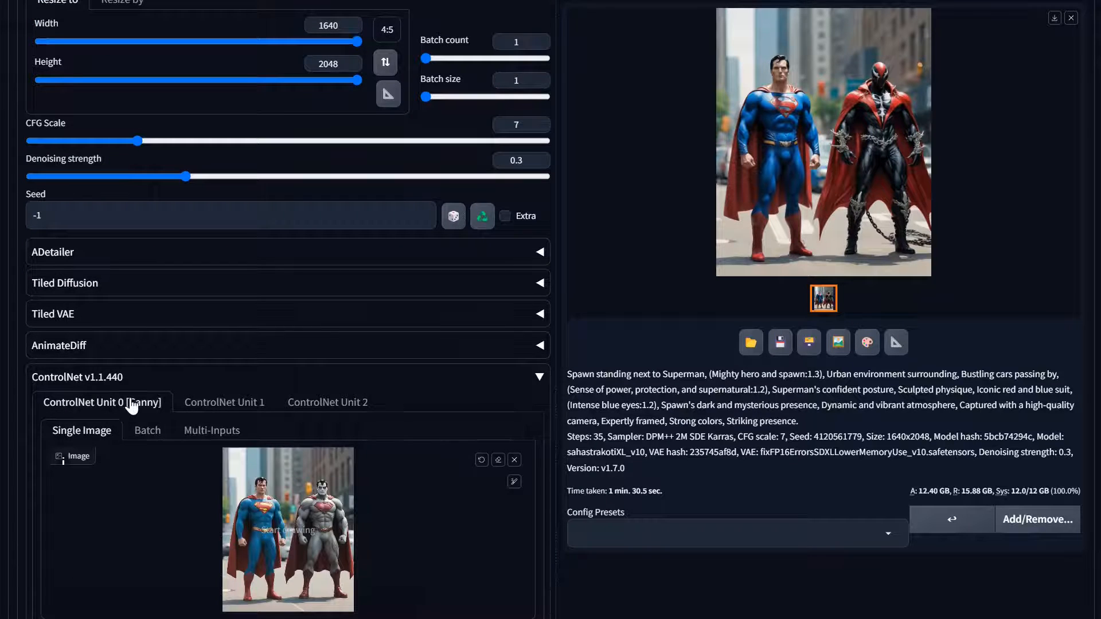
{"action": "scroll", "coordinate": [76, 238], "scroll_direction": "down", "scroll_amount": 3}
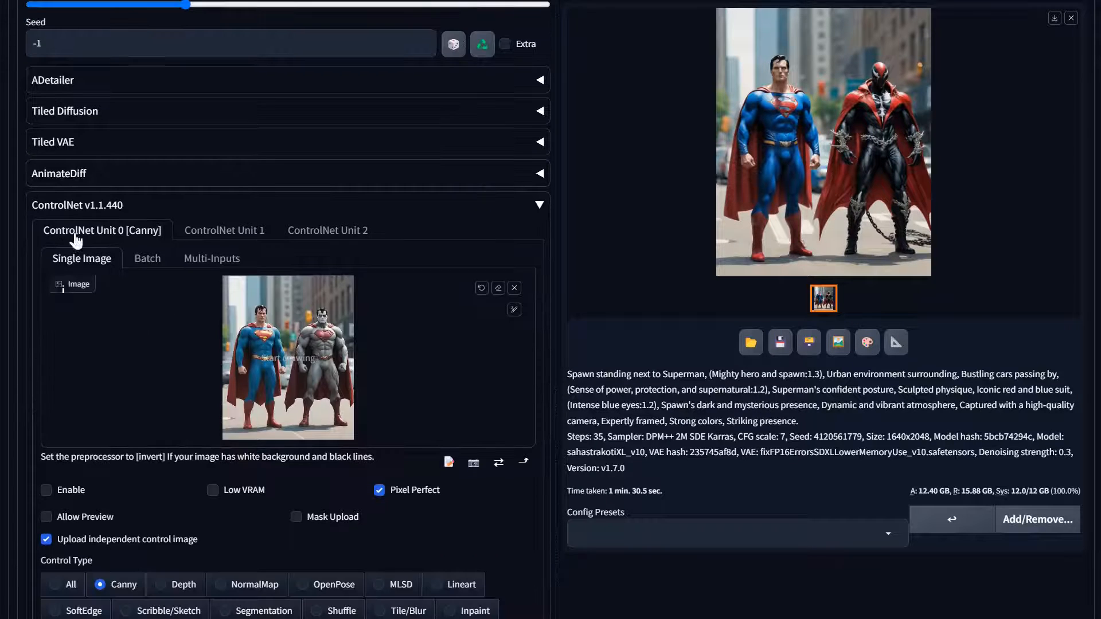
{"action": "left_click", "coordinate": [67, 491]}
{"action": "left_click", "coordinate": [115, 541]}
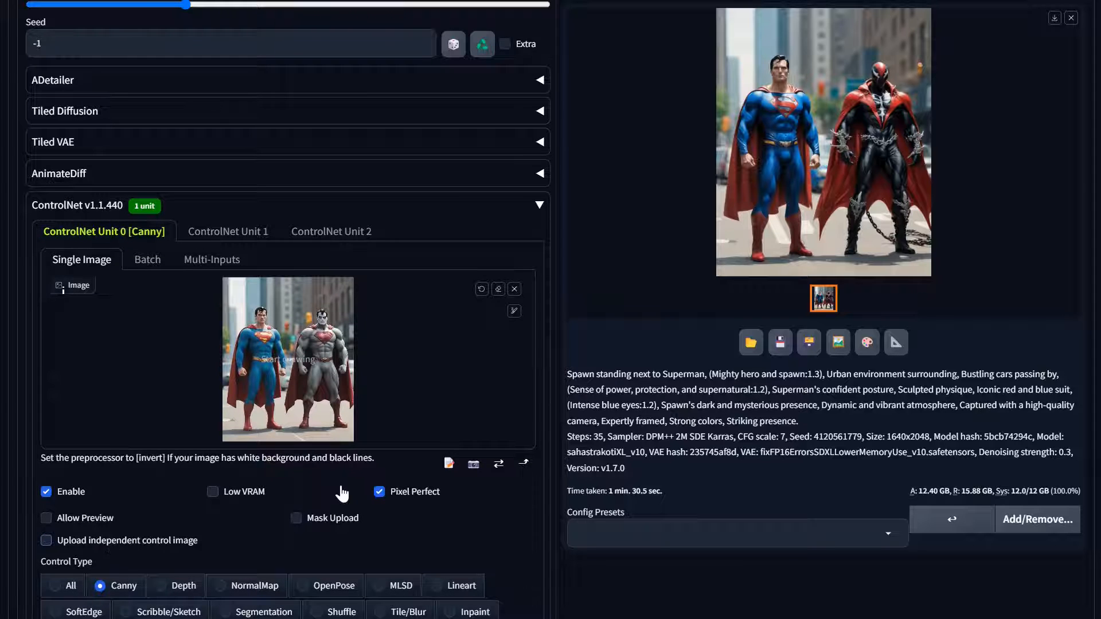
Switch the ControlNet unit's control type to Tile/Blur and set its down sampling rate to 2
{"action": "scroll", "coordinate": [296, 493], "scroll_direction": "down", "scroll_amount": 3}
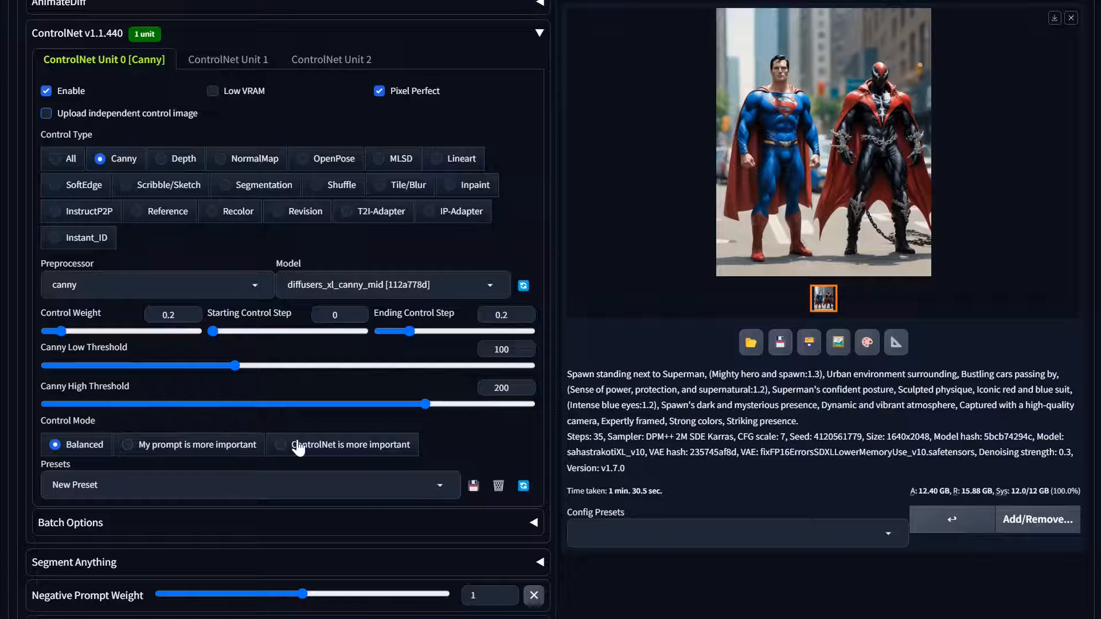
{"action": "left_click", "coordinate": [402, 190]}
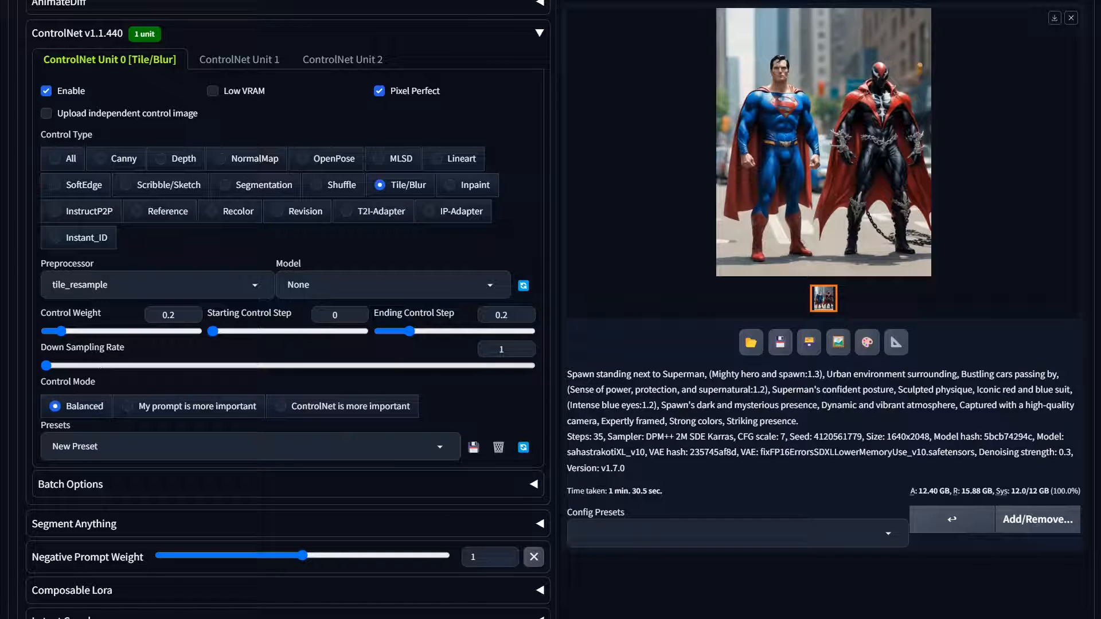
{"action": "double_click", "coordinate": [503, 349]}
{"action": "type", "text": "2"}
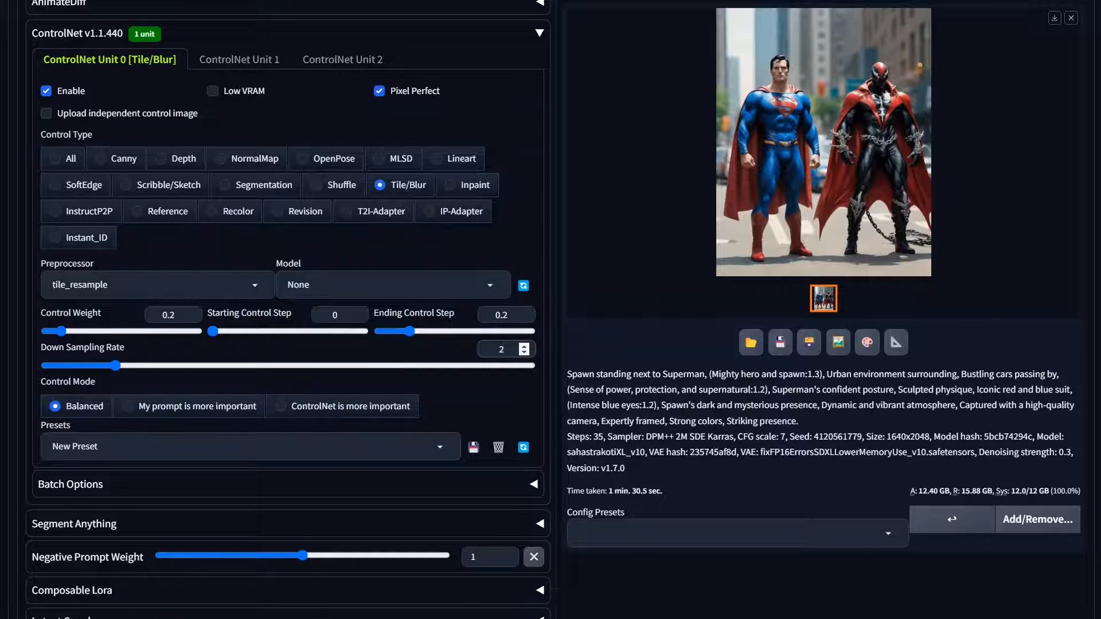
Select Ultimate SD upscale as the generation script
{"action": "scroll", "coordinate": [380, 483], "scroll_direction": "down", "scroll_amount": 2}
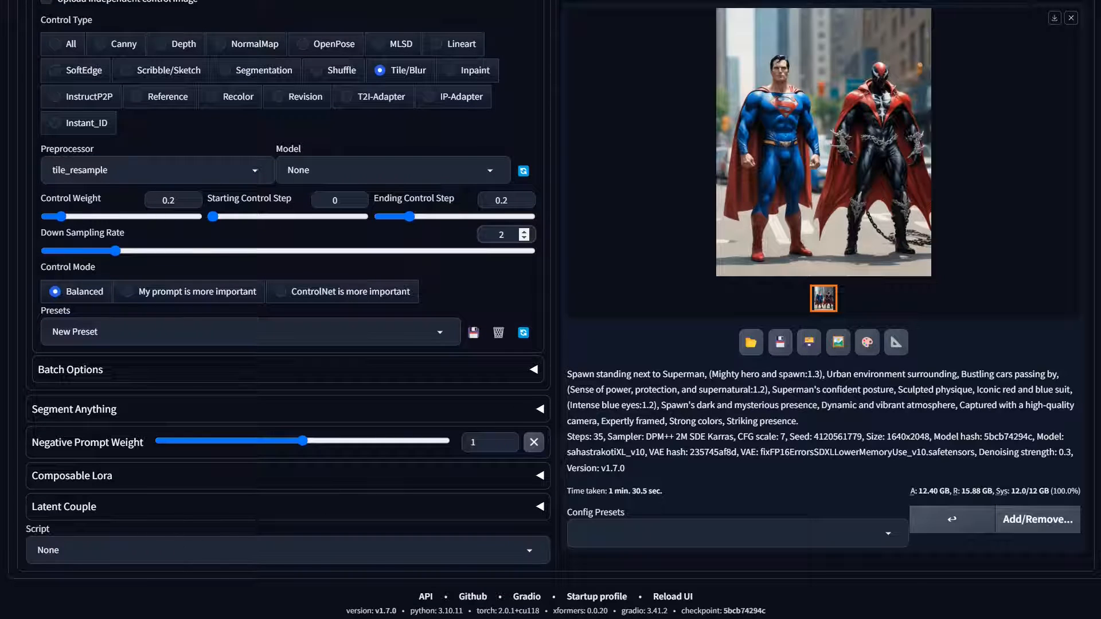
{"action": "left_click", "coordinate": [84, 546]}
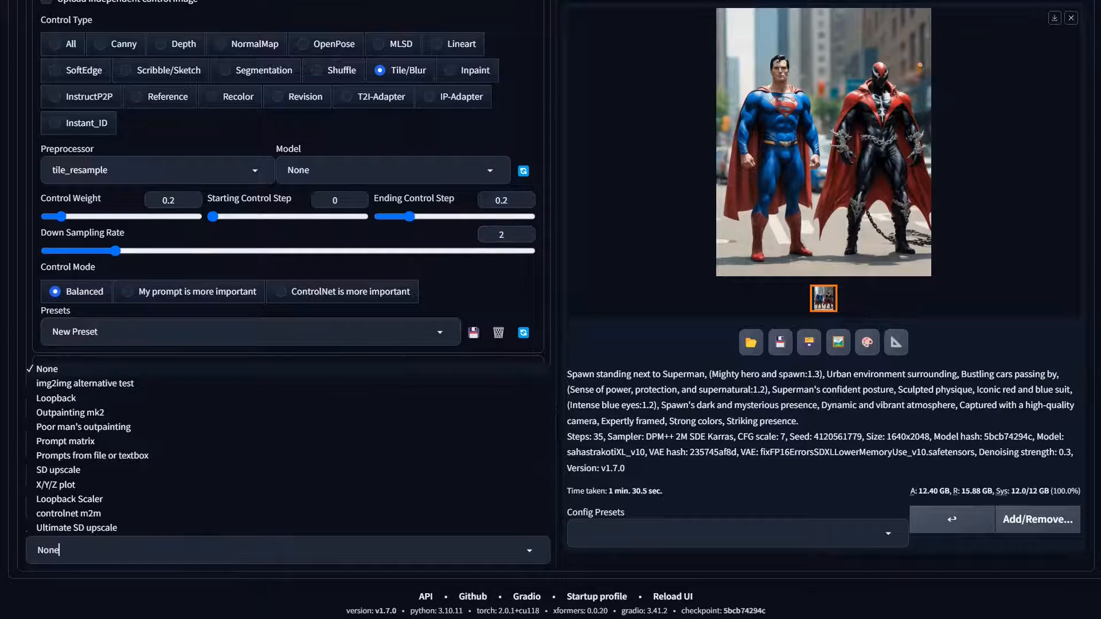
{"action": "left_click", "coordinate": [84, 529]}
{"action": "scroll", "coordinate": [184, 509], "scroll_direction": "down", "scroll_amount": 1}
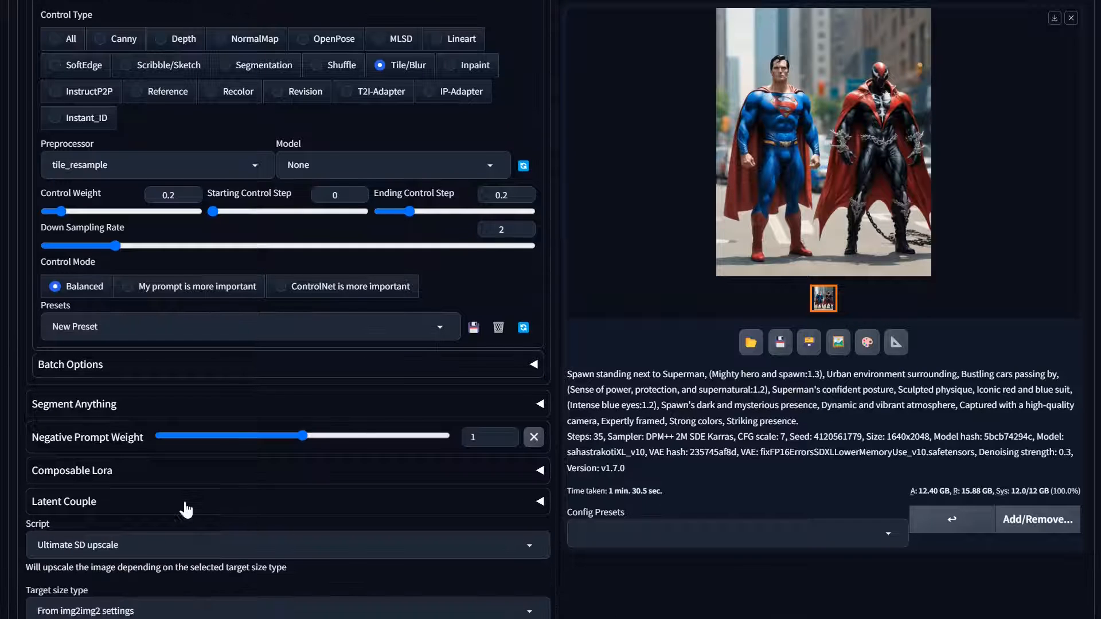
Set the upscale script's target size type to Scale from image size and its upscaler to 4x-UltraSharp
{"action": "scroll", "coordinate": [184, 508], "scroll_direction": "down", "scroll_amount": 4}
{"action": "left_click", "coordinate": [92, 359]}
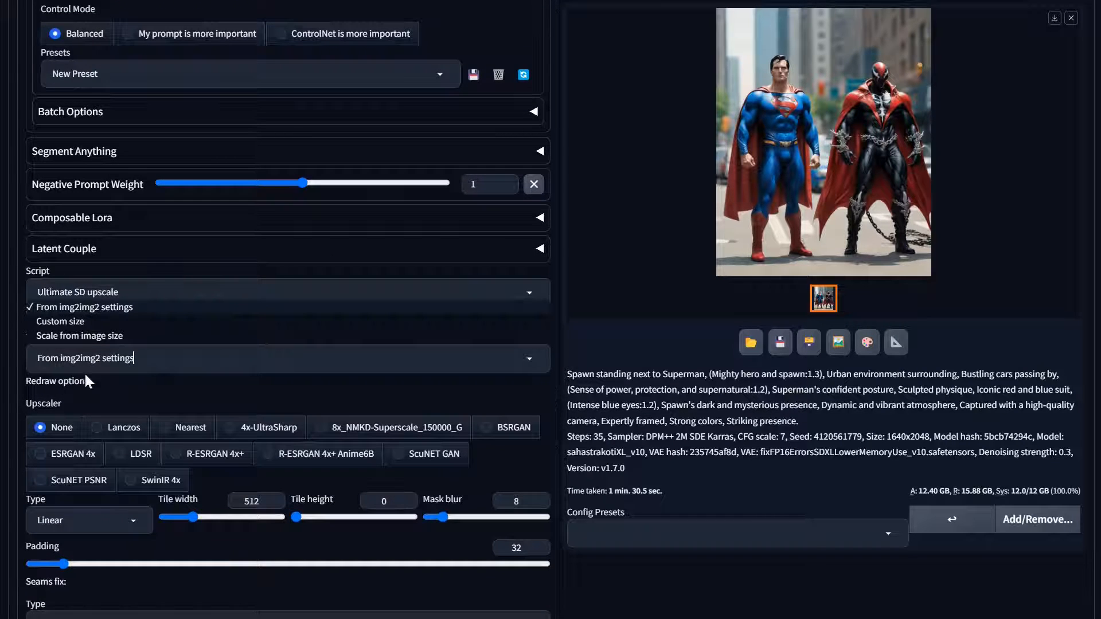
{"action": "left_click", "coordinate": [125, 391]}
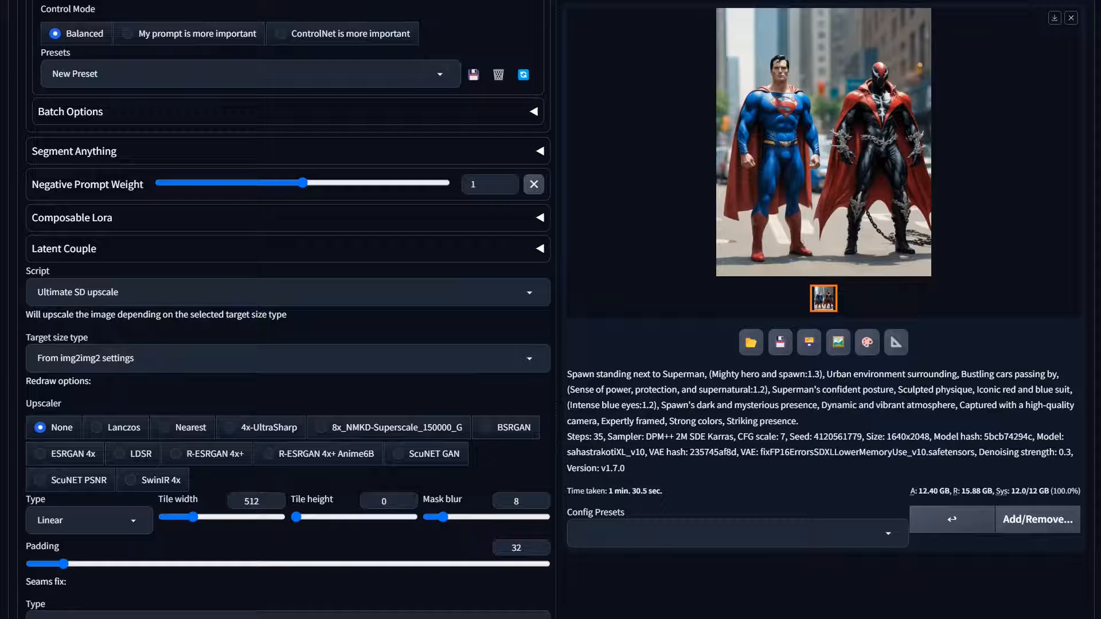
{"action": "left_click", "coordinate": [167, 367]}
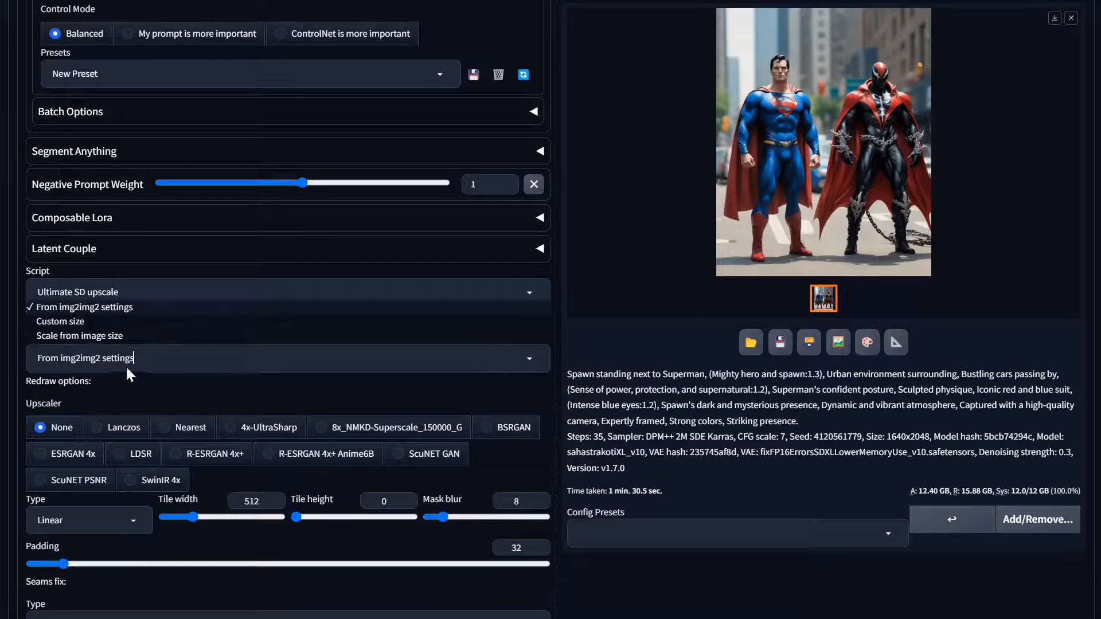
{"action": "left_click", "coordinate": [101, 338]}
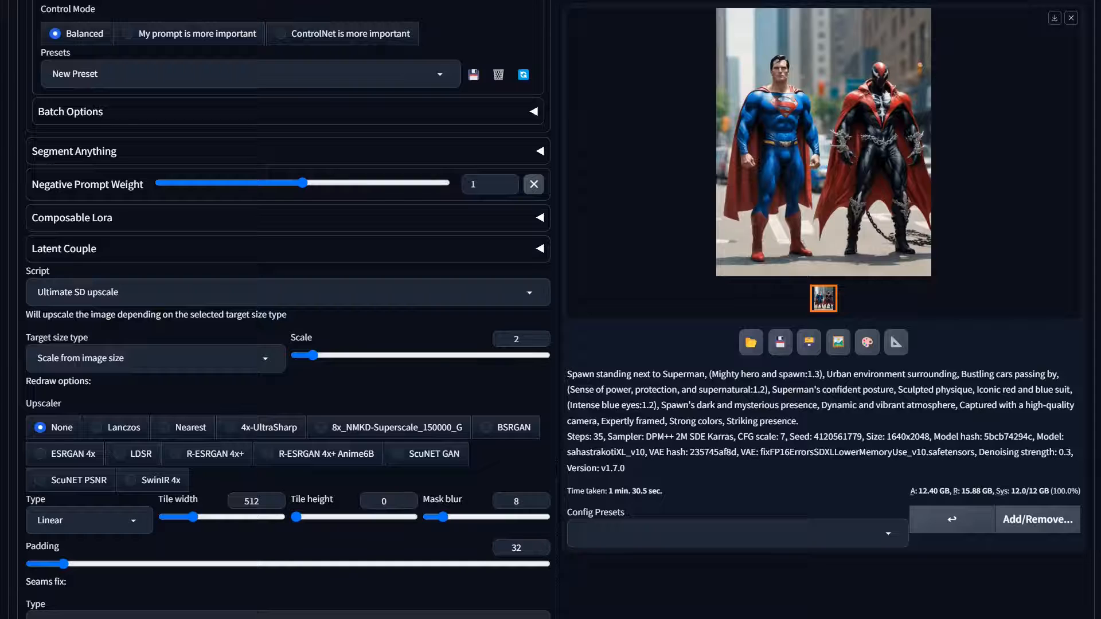
{"action": "left_click", "coordinate": [257, 428]}
Generate the upscaled image with the Tile/Blur ControlNet unit and the Ultimate SD upscale script
{"action": "scroll", "coordinate": [405, 462], "scroll_direction": "up", "scroll_amount": 15}
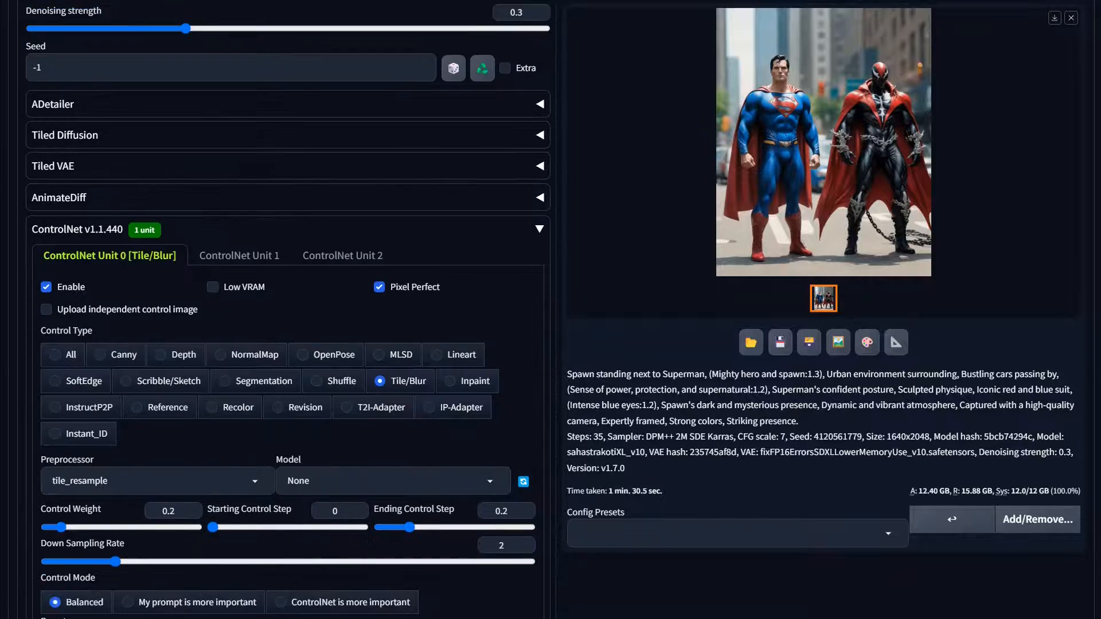
{"action": "scroll", "coordinate": [405, 461], "scroll_direction": "up", "scroll_amount": 5}
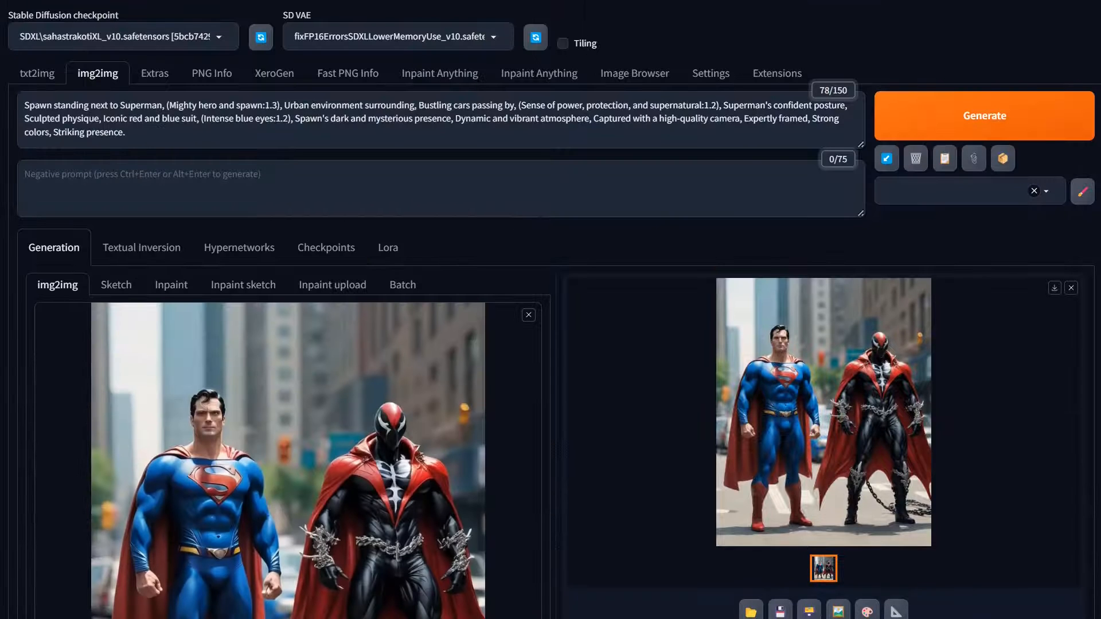
{"action": "left_click", "coordinate": [1009, 126]}
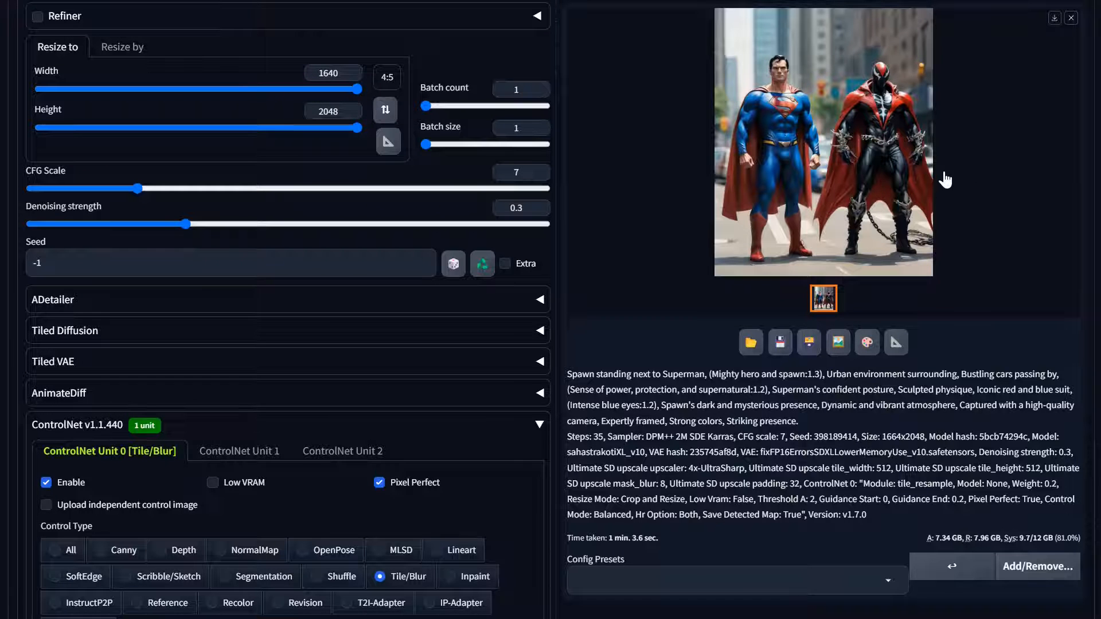
Inspect the upscaled result at full size, from both figures' faces down to their legs, and close the enlarged view
{"action": "left_click", "coordinate": [831, 161]}
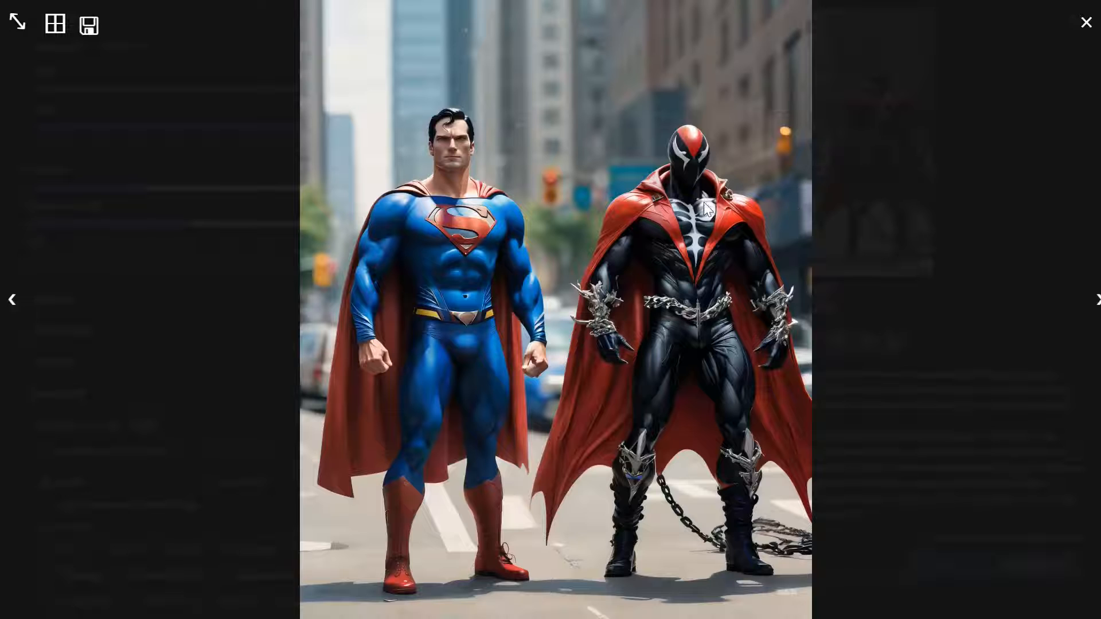
{"action": "left_click", "coordinate": [18, 21]}
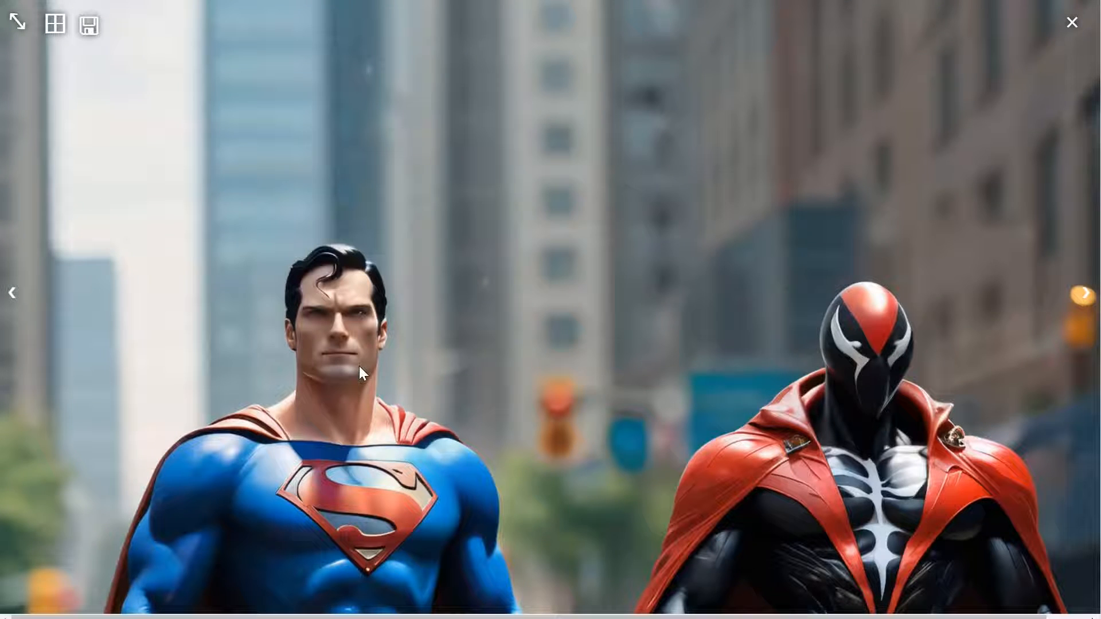
{"action": "scroll", "coordinate": [341, 281], "scroll_direction": "down", "scroll_amount": 10}
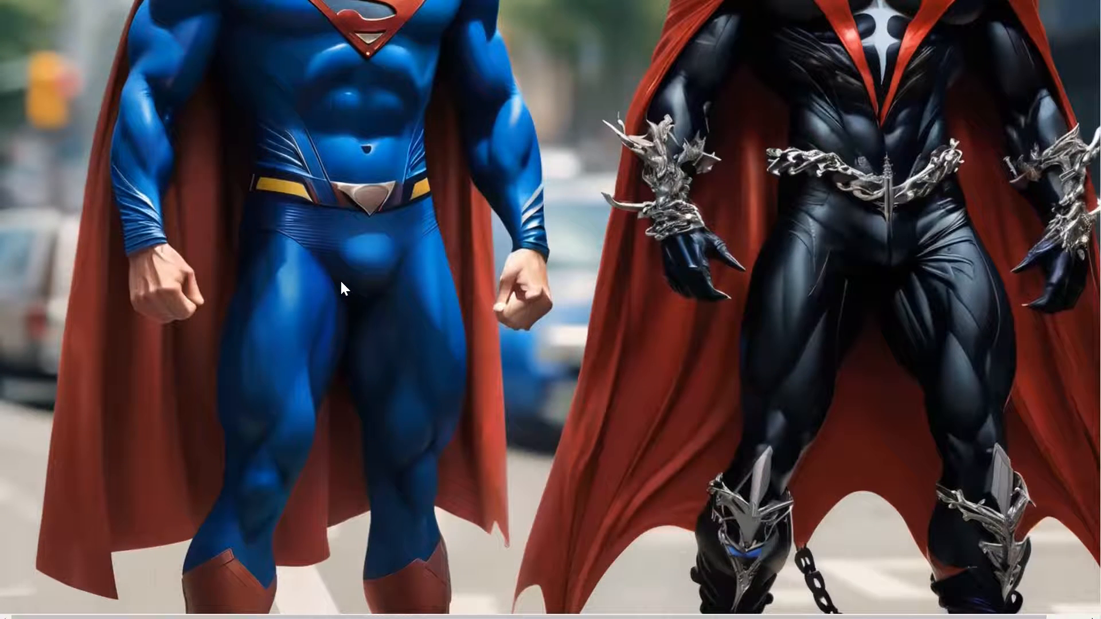
{"action": "scroll", "coordinate": [341, 281], "scroll_direction": "down", "scroll_amount": 4}
{"action": "scroll", "coordinate": [341, 281], "scroll_direction": "up", "scroll_amount": 6}
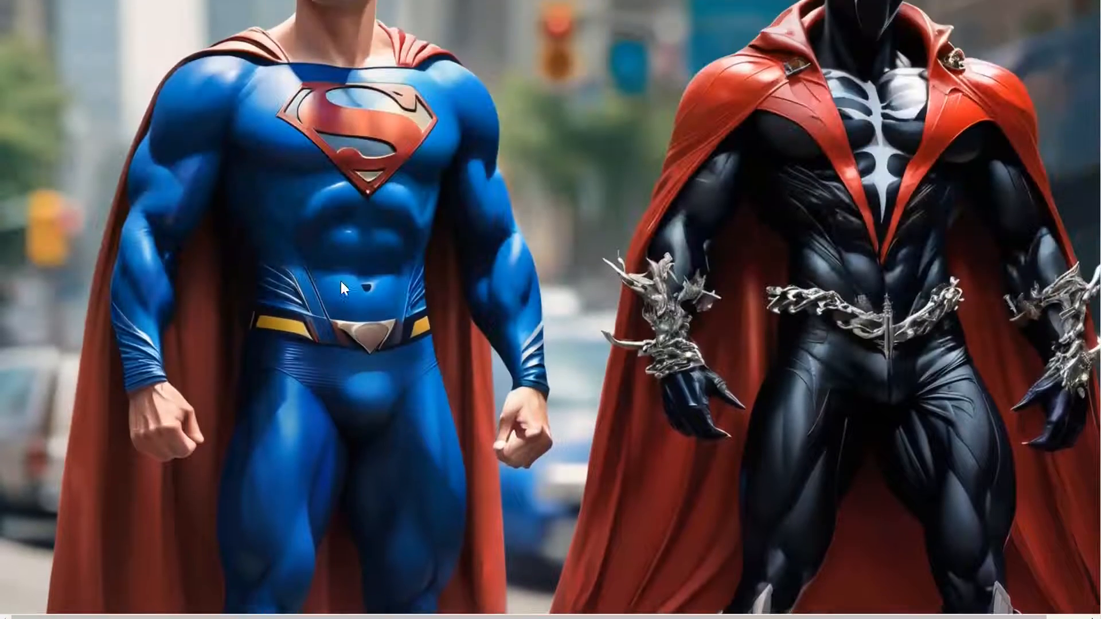
{"action": "scroll", "coordinate": [341, 281], "scroll_direction": "up", "scroll_amount": 4}
{"action": "left_click", "coordinate": [340, 281]}
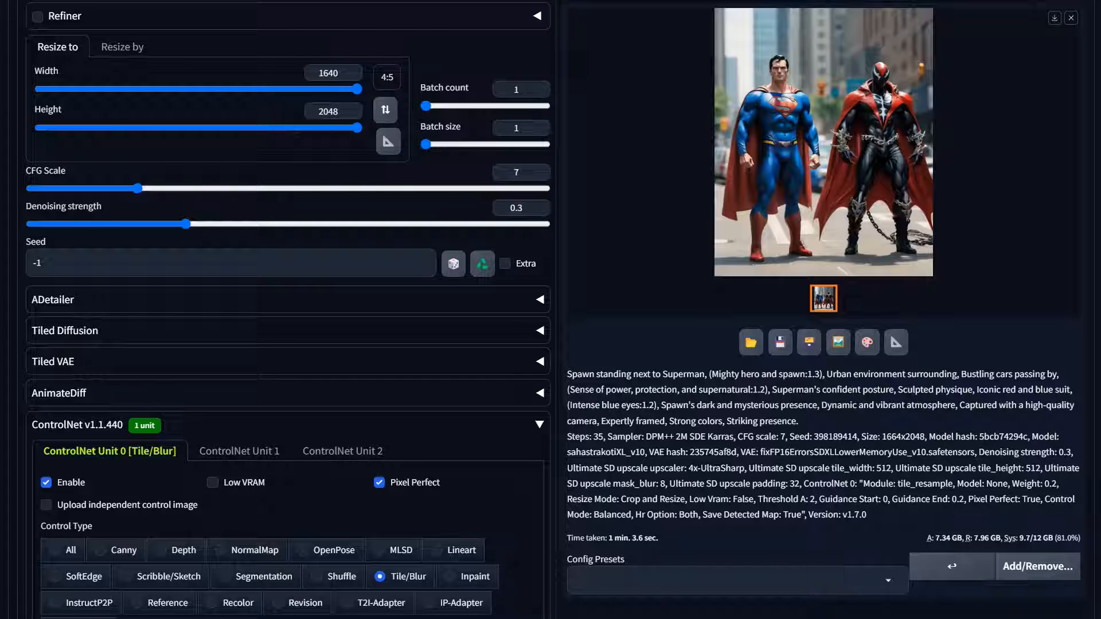
Load the first page of saved img2img images in the Image Browser
{"action": "scroll", "coordinate": [929, 387], "scroll_direction": "up", "scroll_amount": 15}
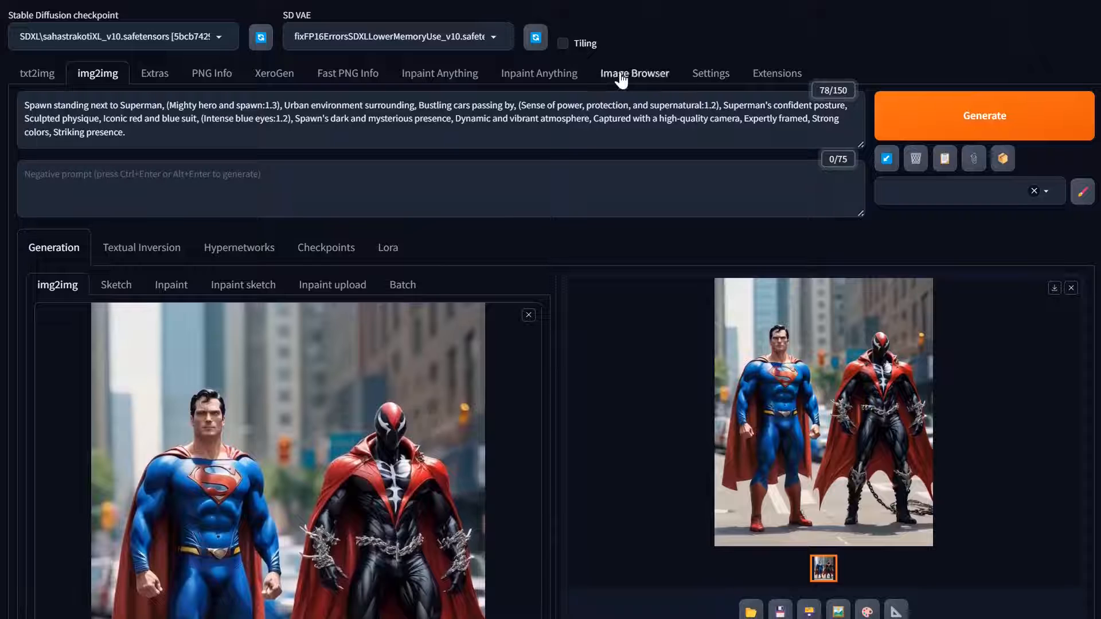
{"action": "left_click", "coordinate": [621, 81]}
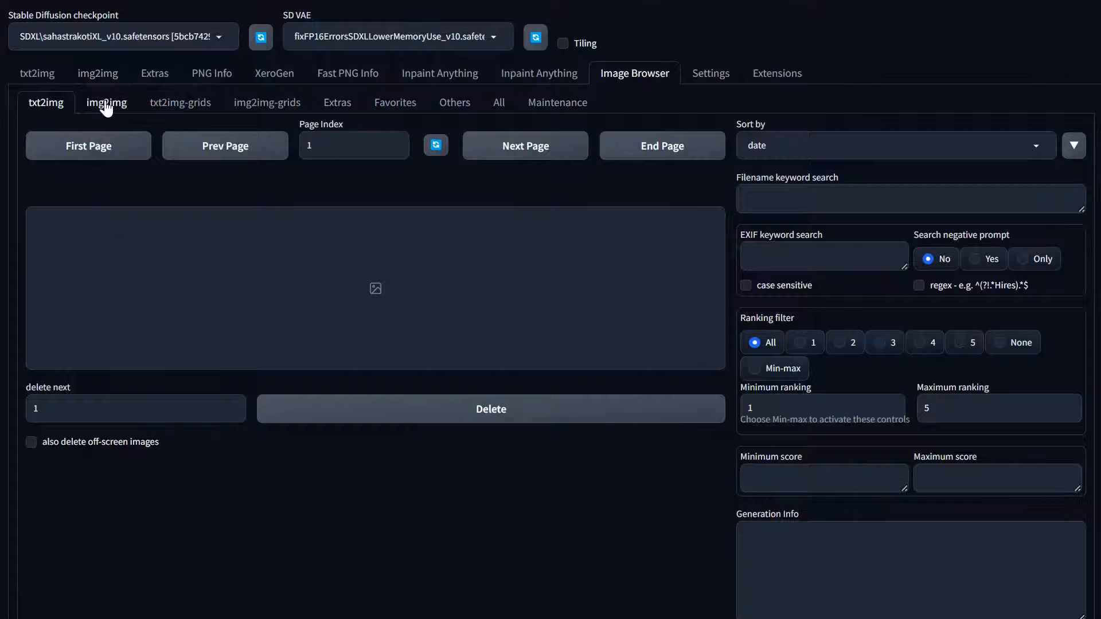
{"action": "left_click", "coordinate": [106, 105]}
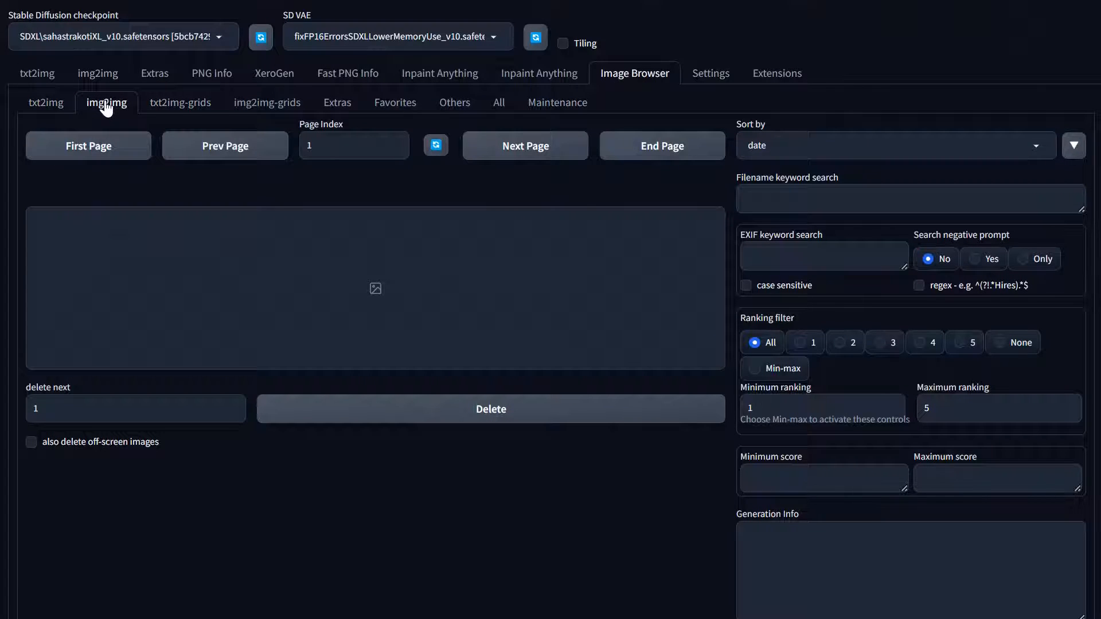
{"action": "left_click", "coordinate": [86, 148]}
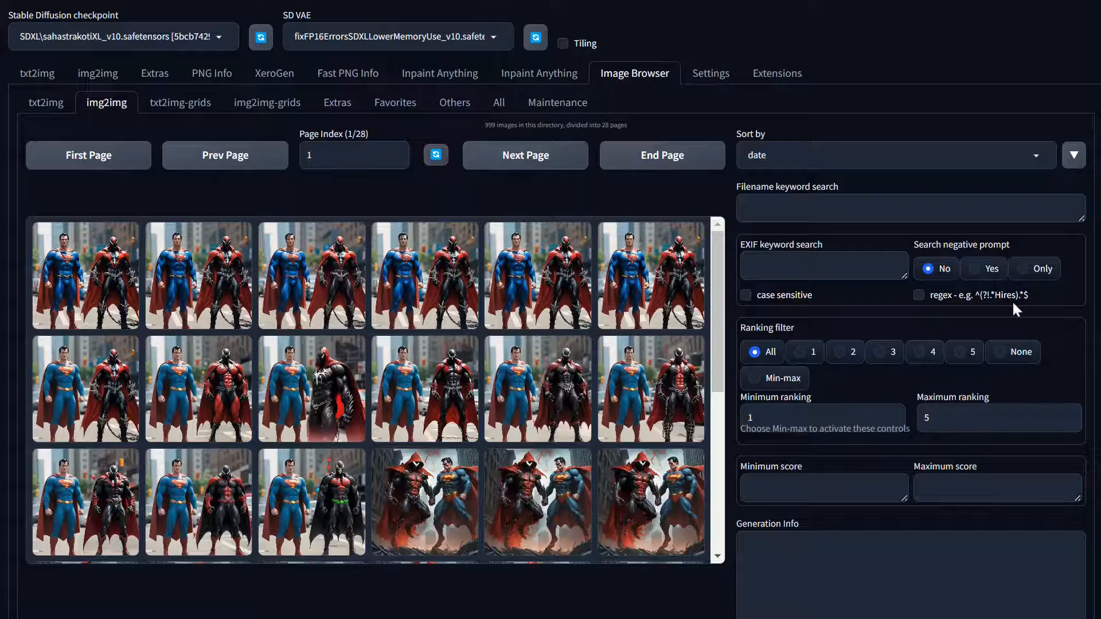
Return to the img2img workspace and review the output size, ControlNet unit and Ultimate SD upscale settings
{"action": "left_click", "coordinate": [103, 77]}
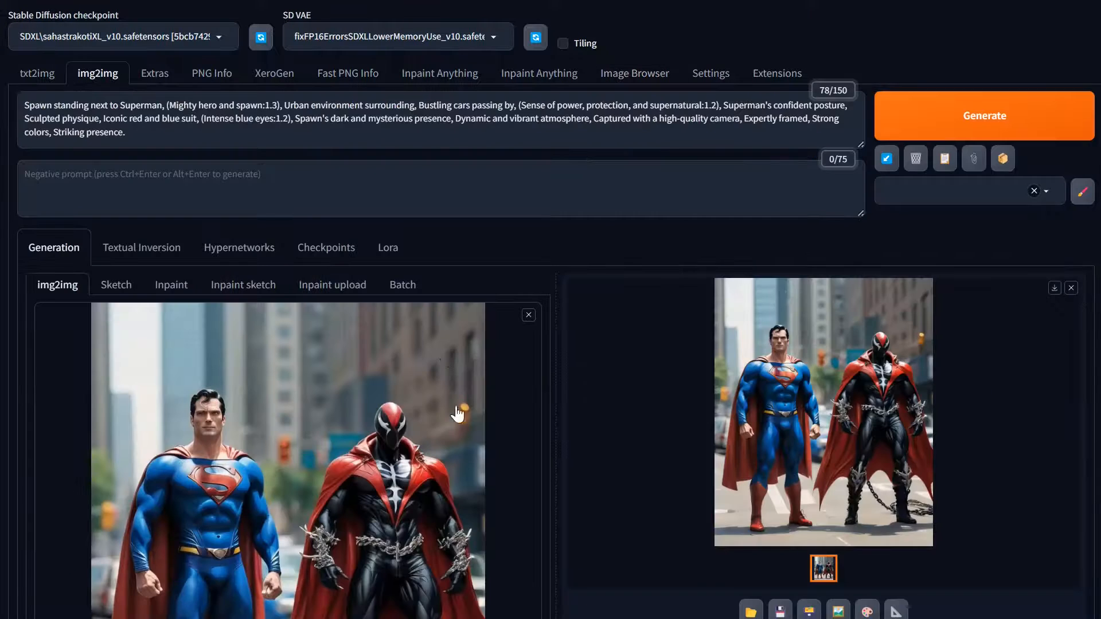
{"action": "scroll", "coordinate": [400, 362], "scroll_direction": "down", "scroll_amount": 10}
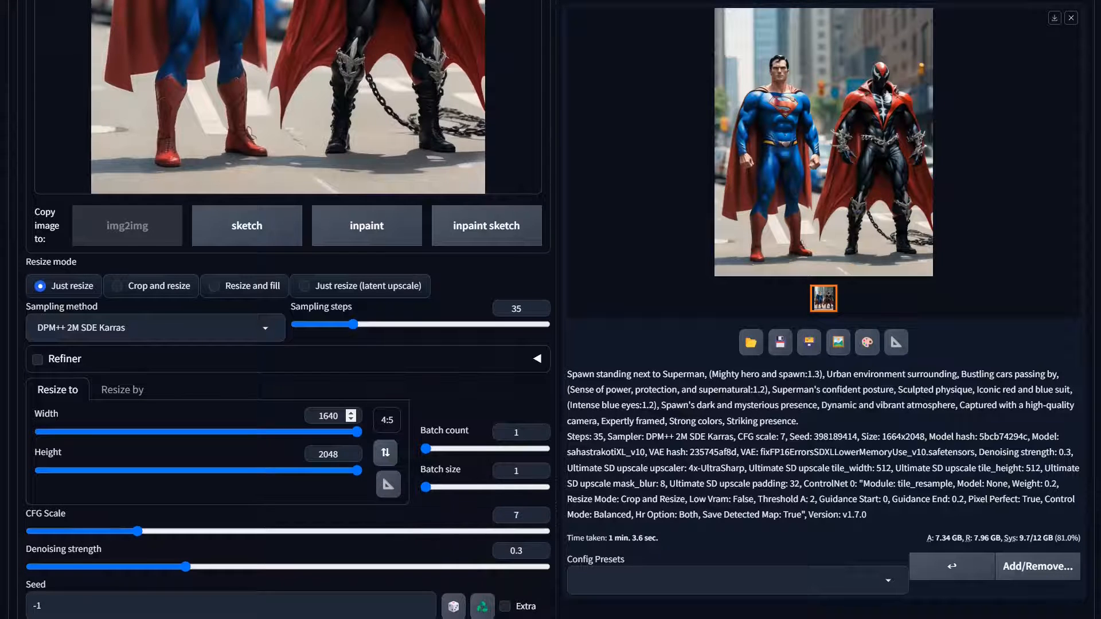
{"action": "scroll", "coordinate": [350, 417], "scroll_direction": "down", "scroll_amount": 8}
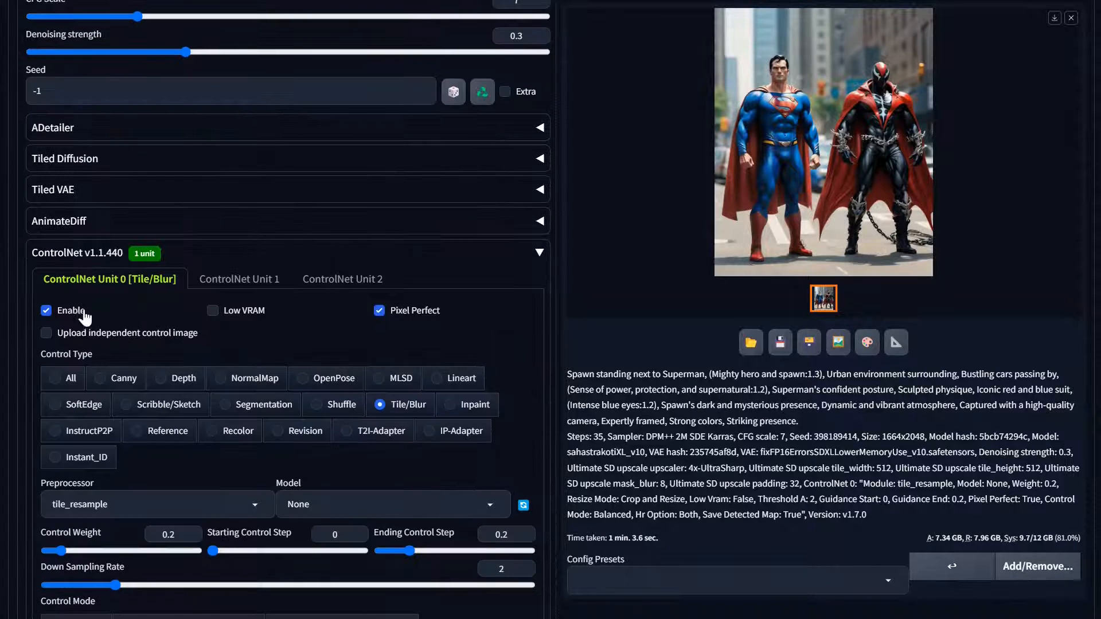
{"action": "scroll", "coordinate": [268, 467], "scroll_direction": "down", "scroll_amount": 5}
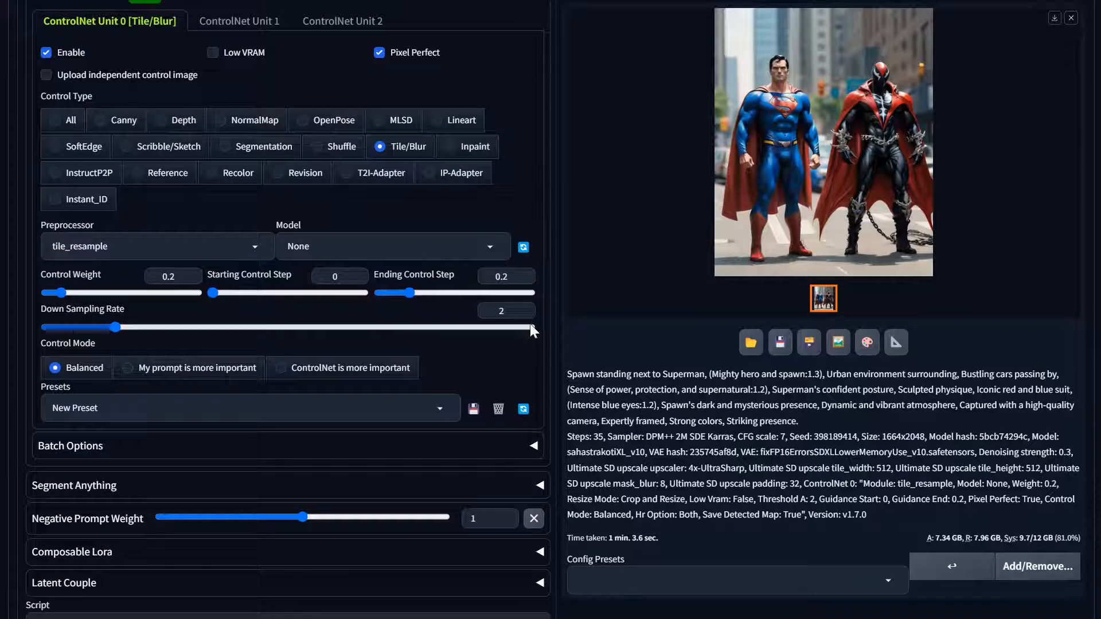
{"action": "scroll", "coordinate": [237, 327], "scroll_direction": "down", "scroll_amount": 6}
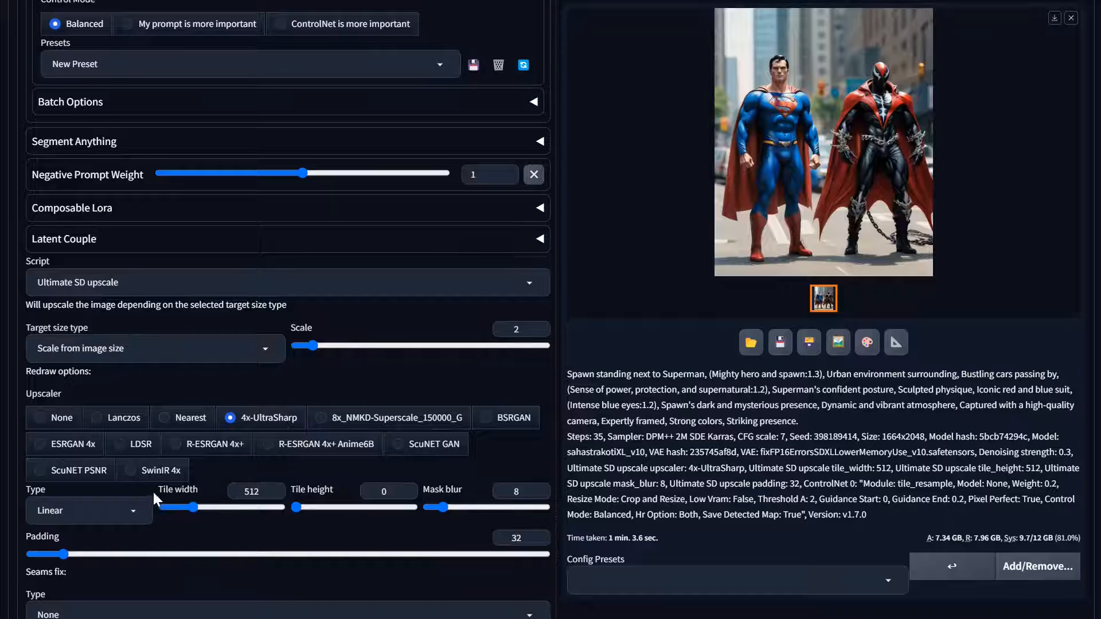
Set the Tile/Blur ControlNet unit's control weight to 1 and its ending control step to 1
{"action": "scroll", "coordinate": [152, 490], "scroll_direction": "down", "scroll_amount": 2}
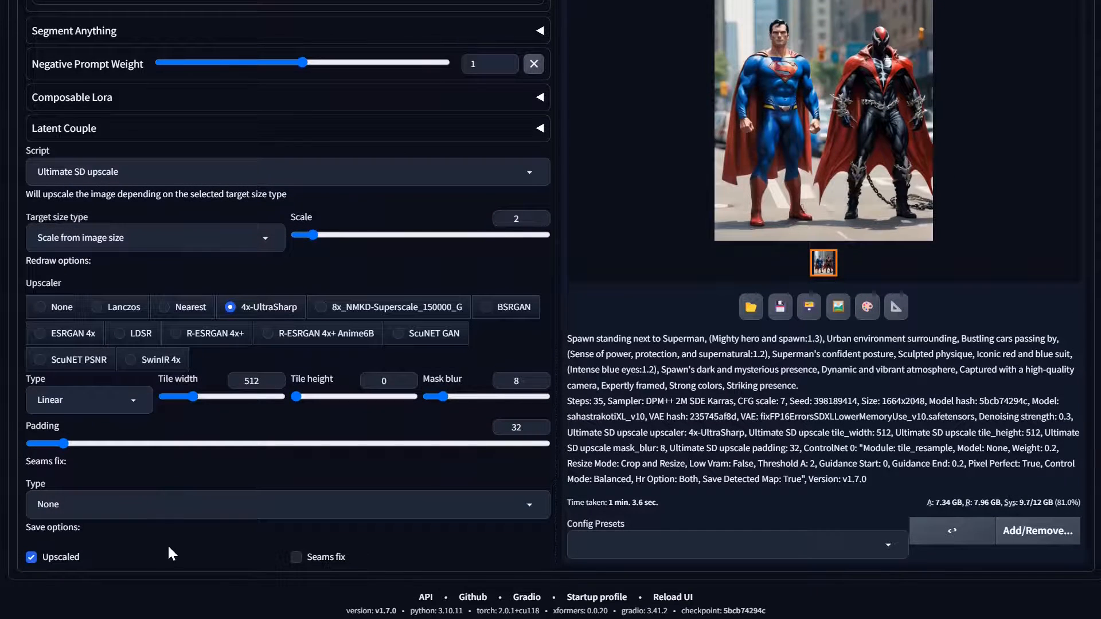
{"action": "scroll", "coordinate": [707, 321], "scroll_direction": "up", "scroll_amount": 15}
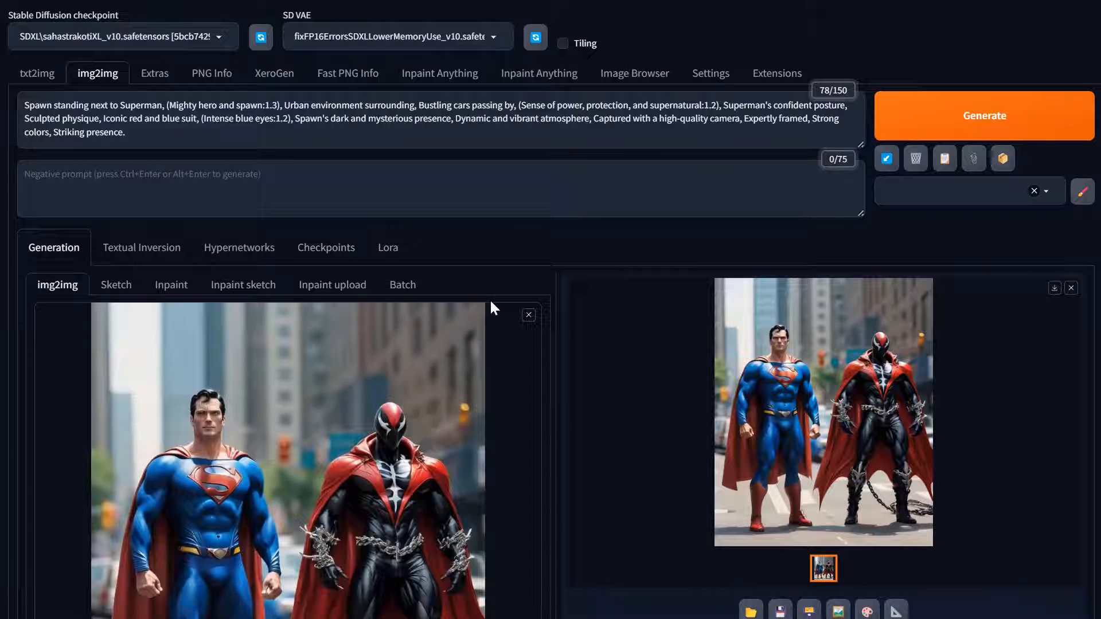
{"action": "scroll", "coordinate": [431, 256], "scroll_direction": "down", "scroll_amount": 10}
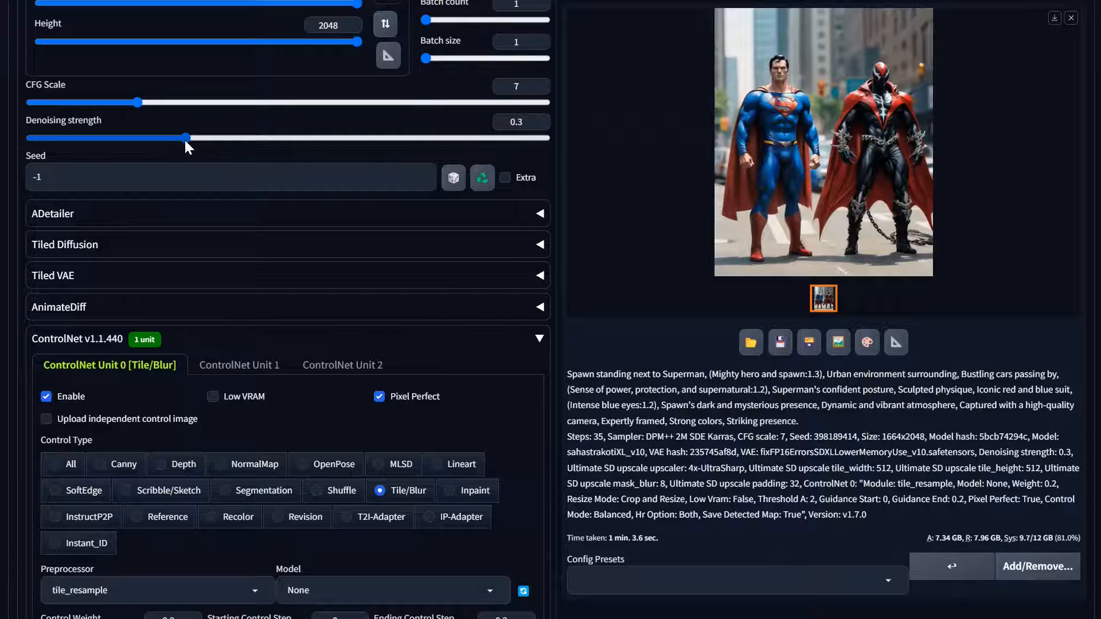
{"action": "scroll", "coordinate": [507, 366], "scroll_direction": "down", "scroll_amount": 5}
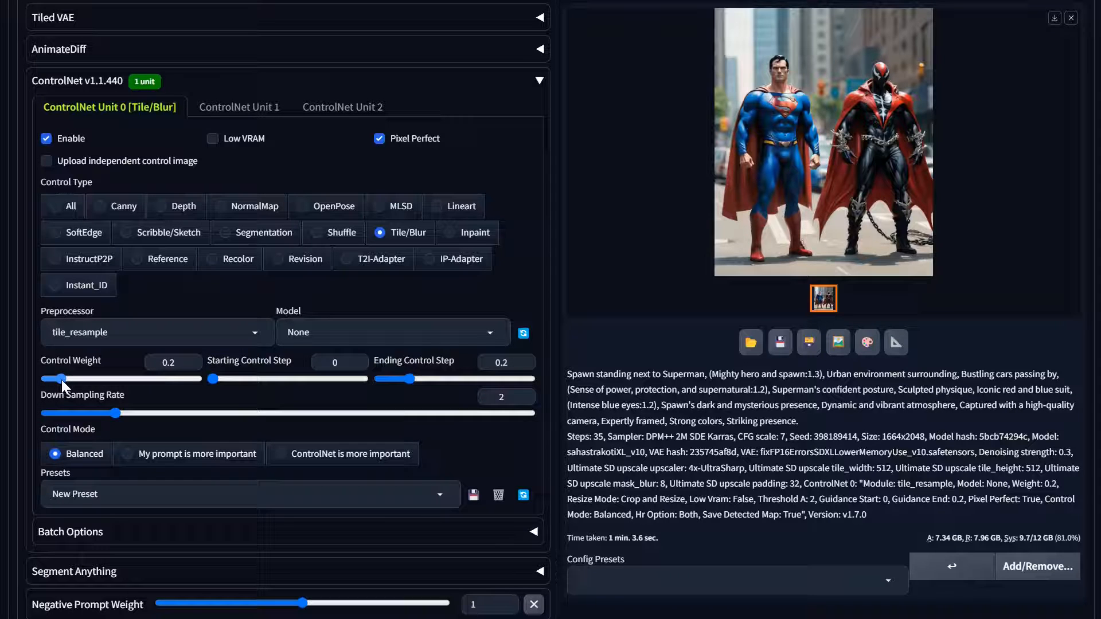
{"action": "left_click_drag", "start_coordinate": [60, 379], "coordinate": [125, 377]}
{"action": "left_click", "coordinate": [123, 376]}
{"action": "left_click_drag", "start_coordinate": [410, 379], "coordinate": [534, 377]}
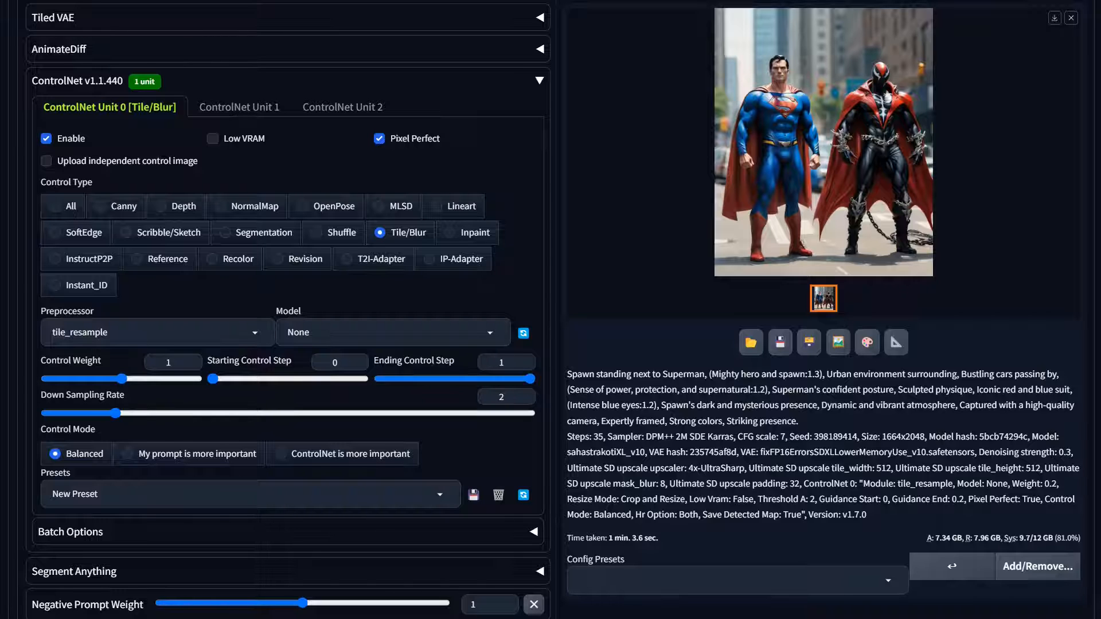
Generate the upscaled image with the strengthened Tile/Blur ControlNet settings
{"action": "scroll", "coordinate": [982, 324], "scroll_direction": "up", "scroll_amount": 15}
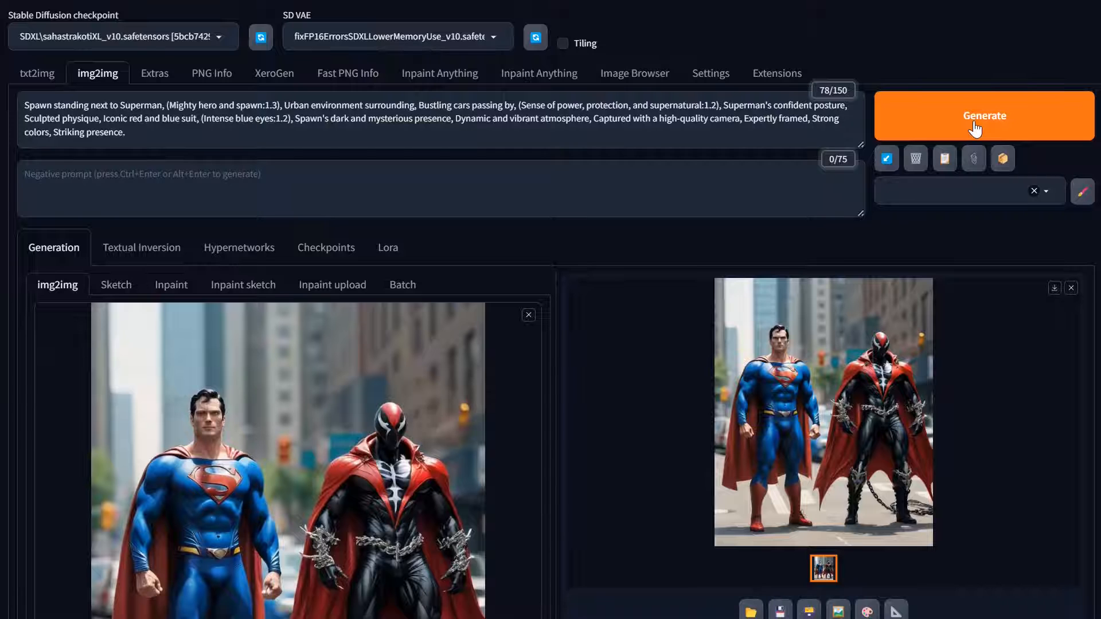
{"action": "left_click", "coordinate": [974, 122]}
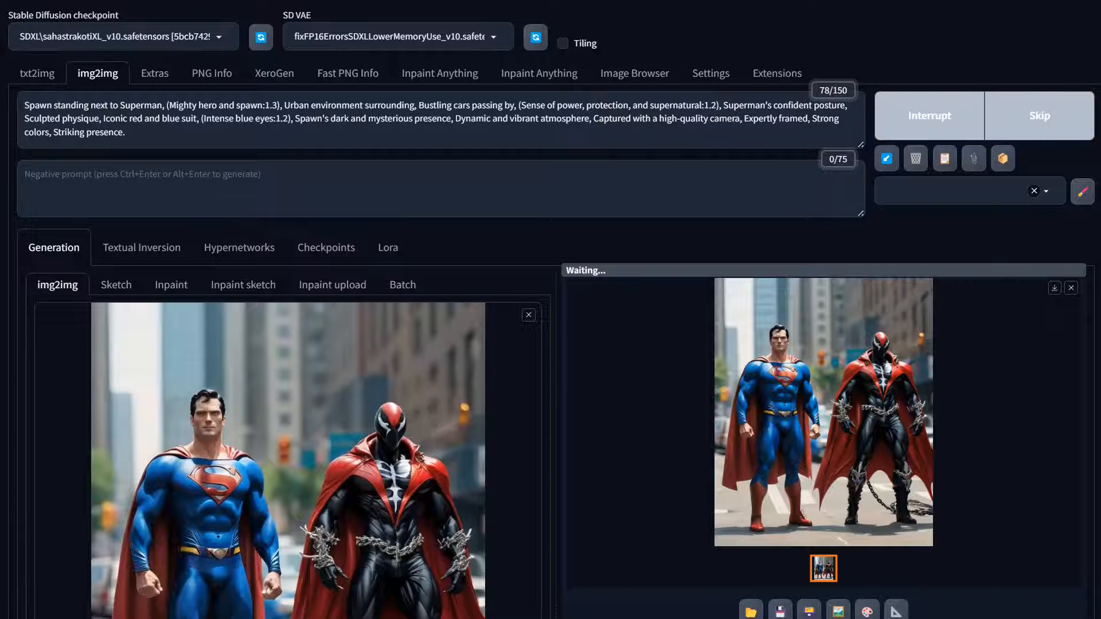
{"action": "scroll", "coordinate": [1084, 204], "scroll_direction": "down", "scroll_amount": 5}
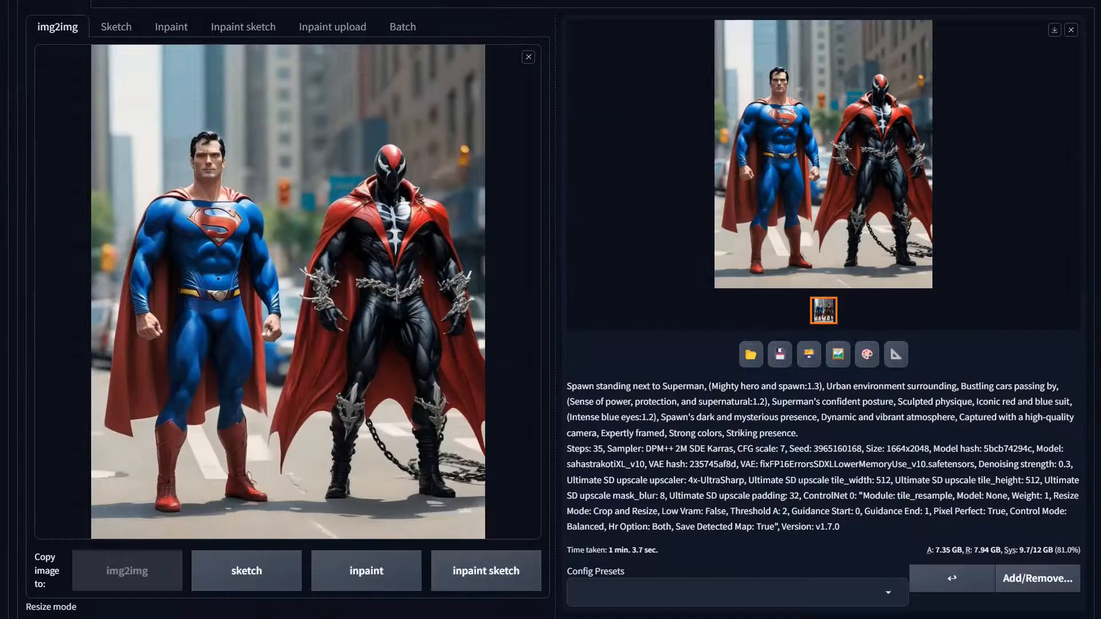
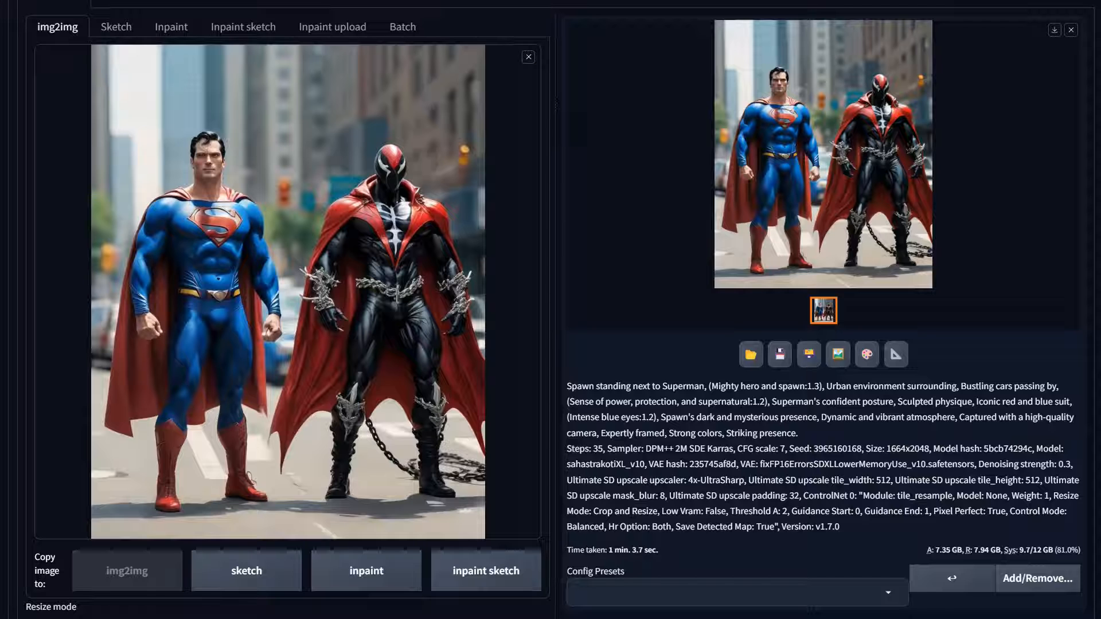
Use the generated output as the new img2img source image and generate another upscale from it
{"action": "left_click_drag", "start_coordinate": [843, 263], "coordinate": [351, 170]}
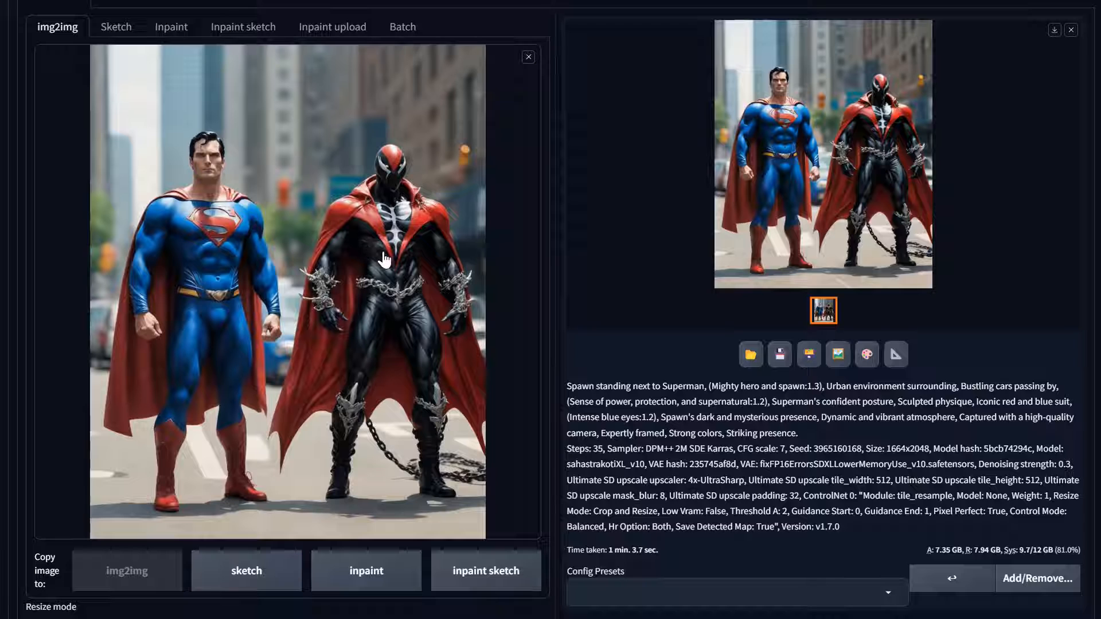
{"action": "scroll", "coordinate": [759, 367], "scroll_direction": "up", "scroll_amount": 5}
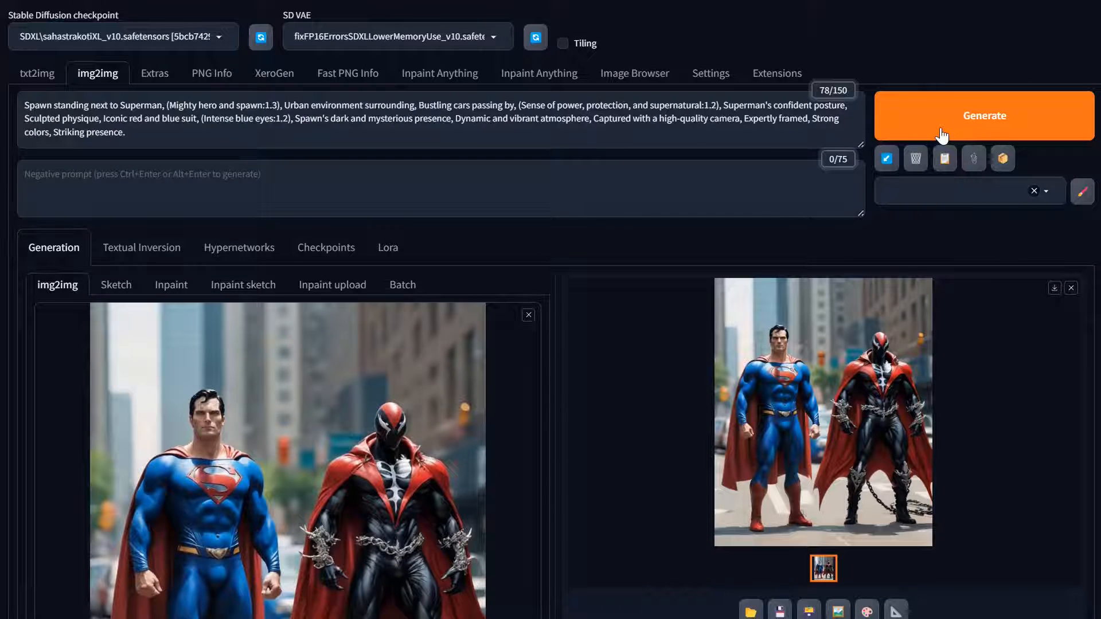
{"action": "key", "text": "ctrl+Return"}
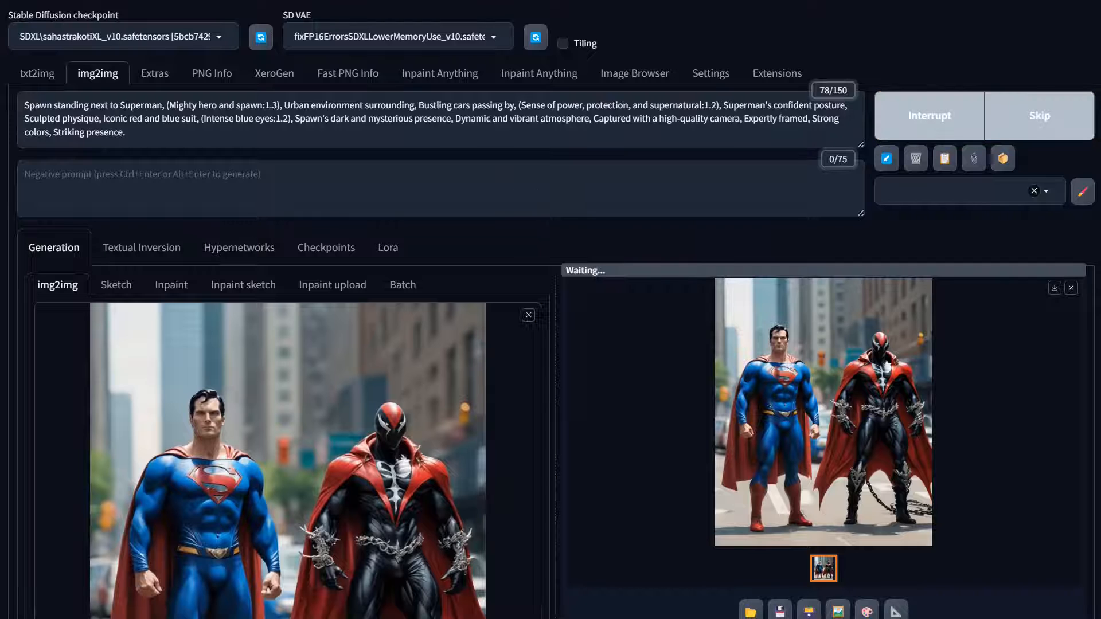
{"action": "scroll", "coordinate": [863, 355], "scroll_direction": "down", "scroll_amount": 3}
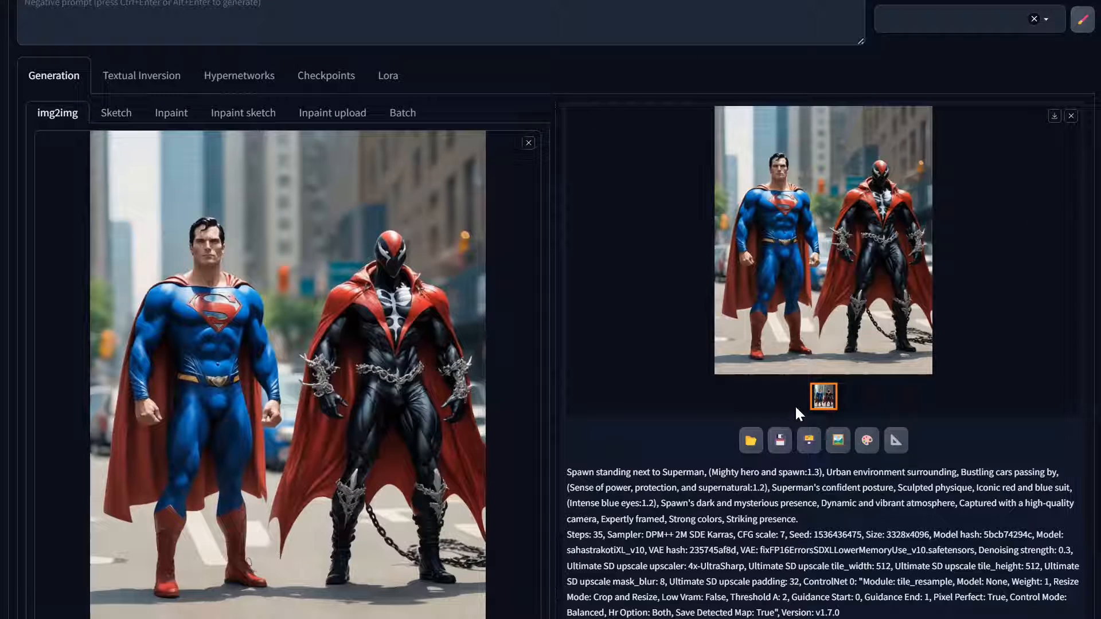
Preview the new result enlarged, close it, and set the denoising strength to 0.2
{"action": "left_click", "coordinate": [803, 264]}
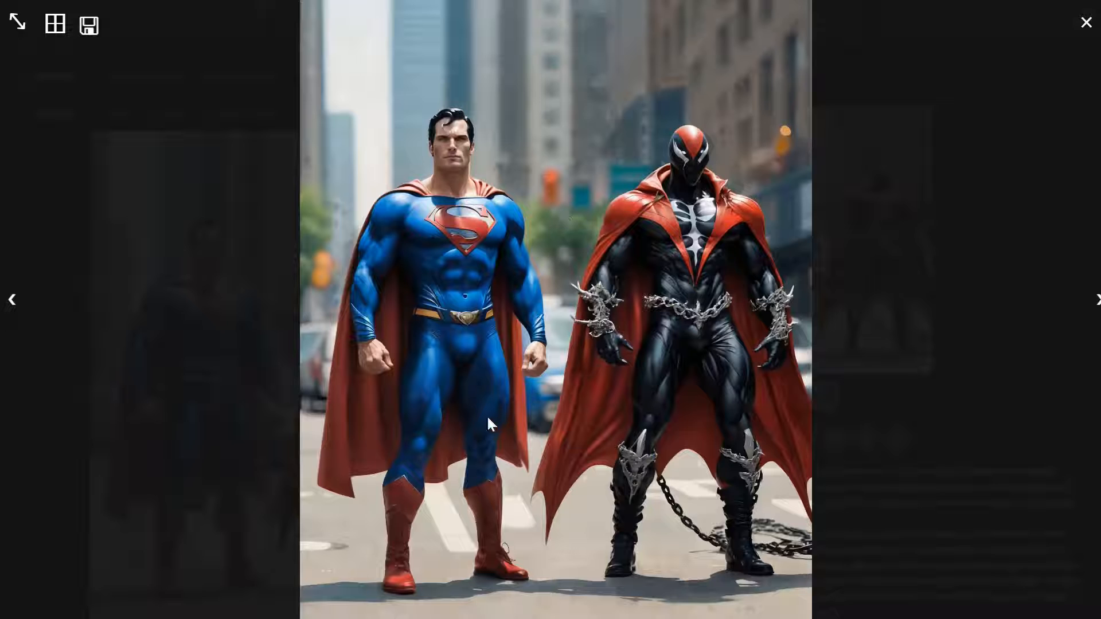
{"action": "left_click", "coordinate": [848, 310]}
{"action": "scroll", "coordinate": [125, 390], "scroll_direction": "down", "scroll_amount": 10}
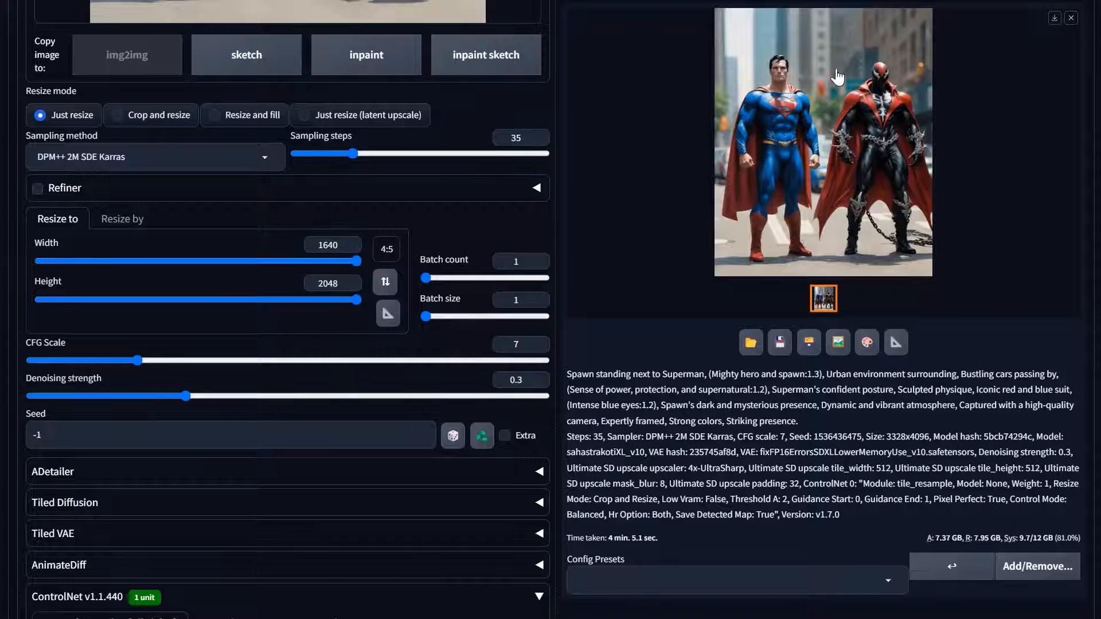
{"action": "mouse_move", "coordinate": [137, 395]}
{"action": "left_mouse_down"}
{"action": "mouse_move", "coordinate": [119, 396]}
{"action": "mouse_move", "coordinate": [133, 396]}
{"action": "left_mouse_up"}
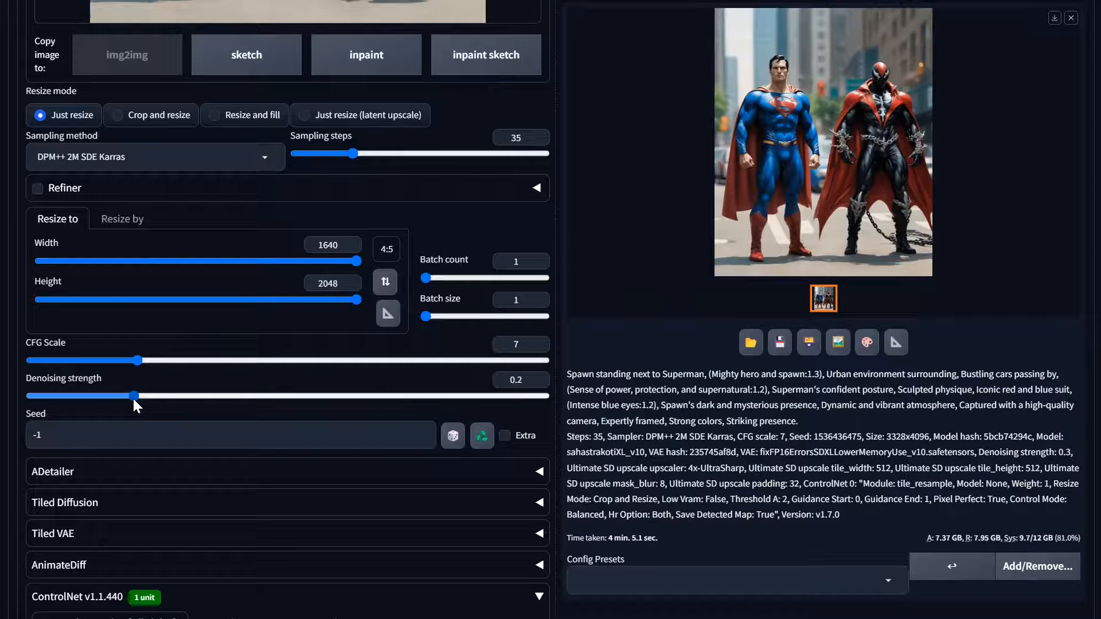
Inspect the upscaled result at full size, following Superman from his face down to his boots
{"action": "left_click", "coordinate": [649, 239]}
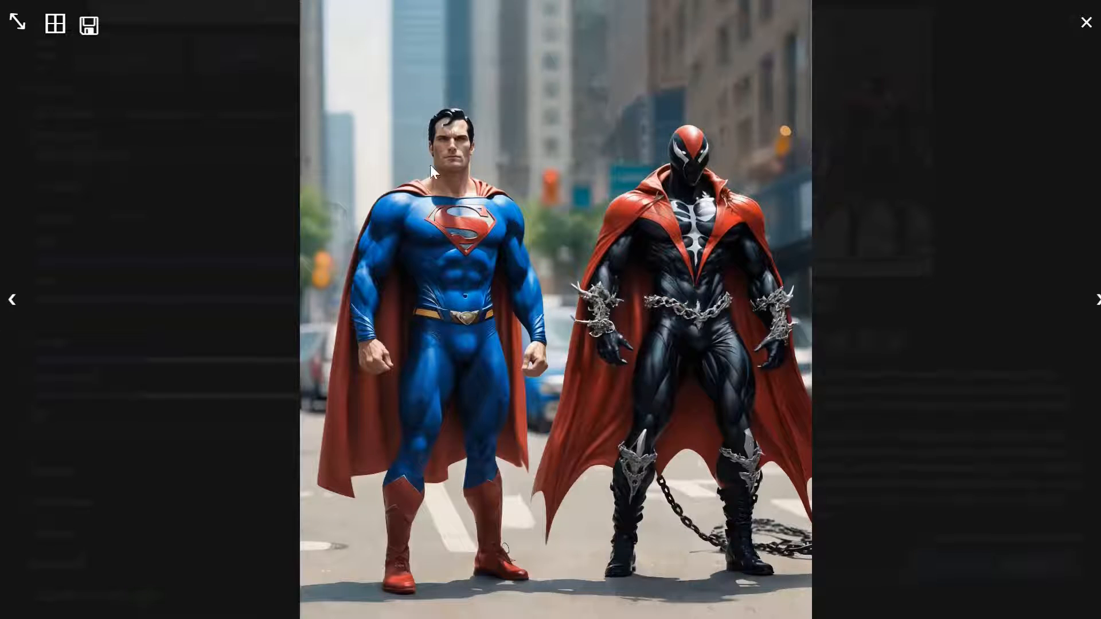
{"action": "left_click", "coordinate": [17, 23]}
{"action": "scroll", "coordinate": [724, 421], "scroll_direction": "down", "scroll_amount": 6}
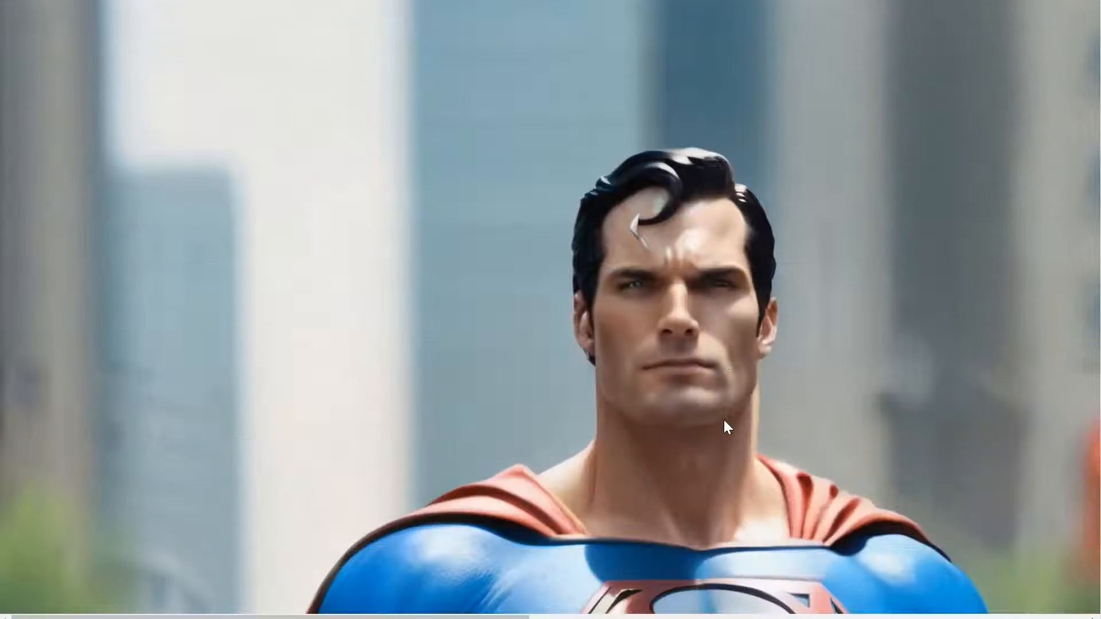
{"action": "scroll", "coordinate": [1002, 392], "scroll_direction": "down", "scroll_amount": 3}
{"action": "scroll", "coordinate": [1002, 392], "scroll_direction": "down", "scroll_amount": 4}
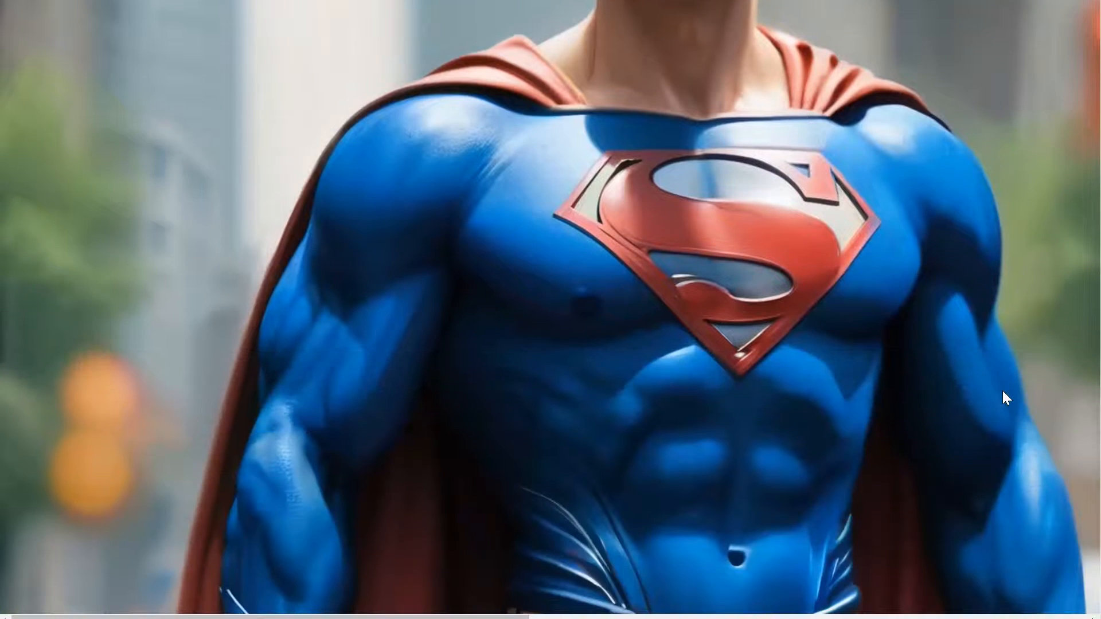
{"action": "scroll", "coordinate": [1003, 392], "scroll_direction": "down", "scroll_amount": 3}
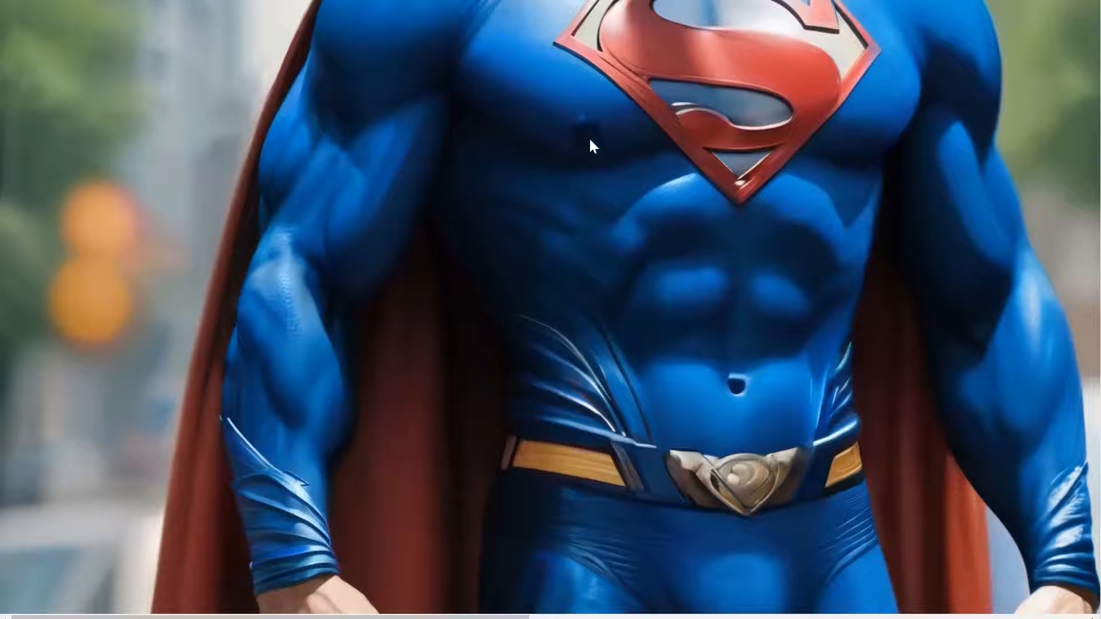
{"action": "scroll", "coordinate": [571, 318], "scroll_direction": "down", "scroll_amount": 20}
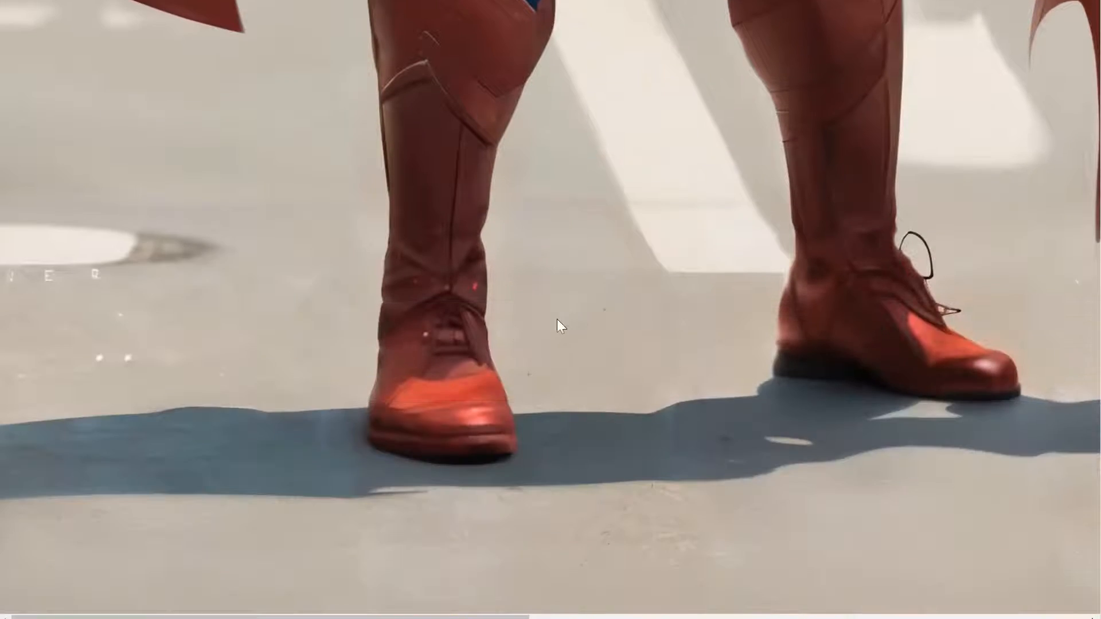
{"action": "scroll", "coordinate": [886, 418], "scroll_direction": "up", "scroll_amount": 6}
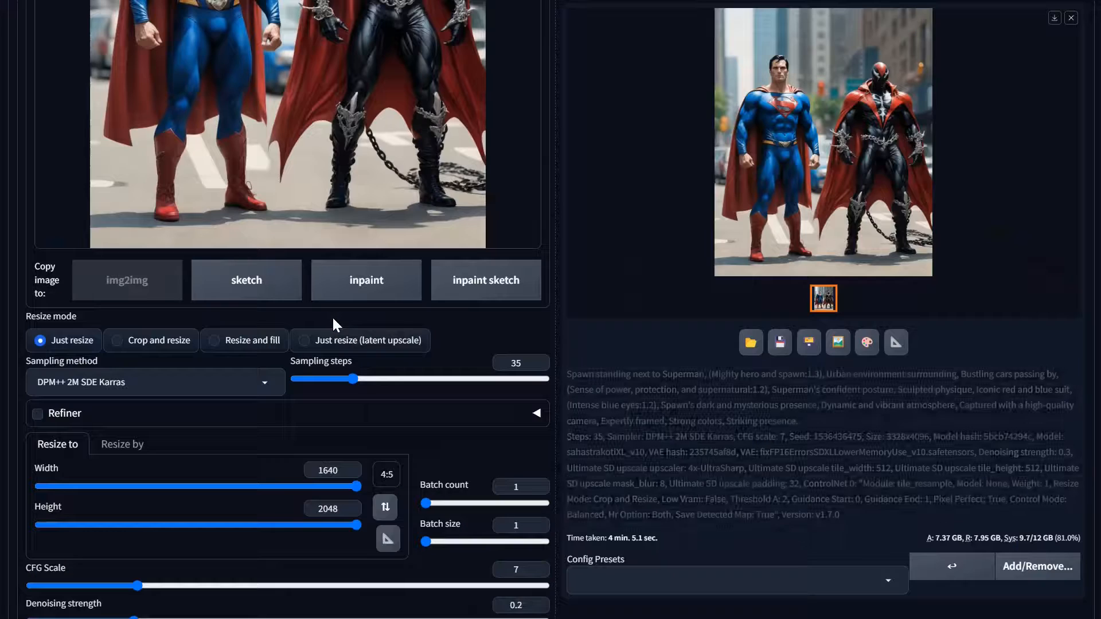
Review the img2img source image, output size, denoising strength and Tile/Blur ControlNet settings
{"action": "scroll", "coordinate": [832, 220], "scroll_direction": "up", "scroll_amount": 5}
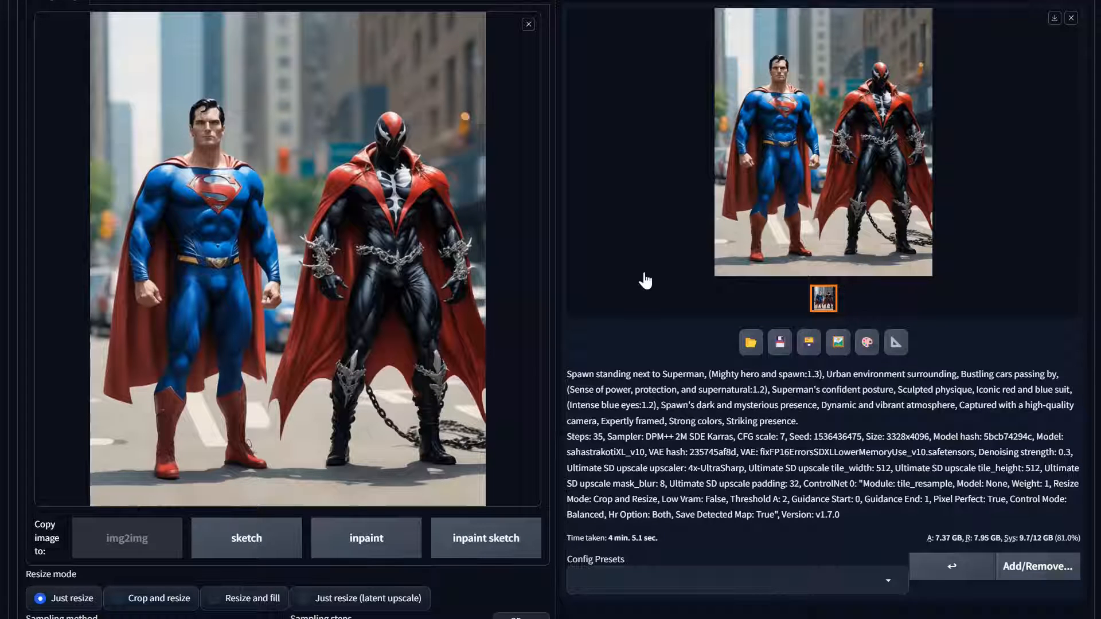
{"action": "scroll", "coordinate": [539, 350], "scroll_direction": "down", "scroll_amount": 1}
{"action": "scroll", "coordinate": [539, 350], "scroll_direction": "down", "scroll_amount": 7}
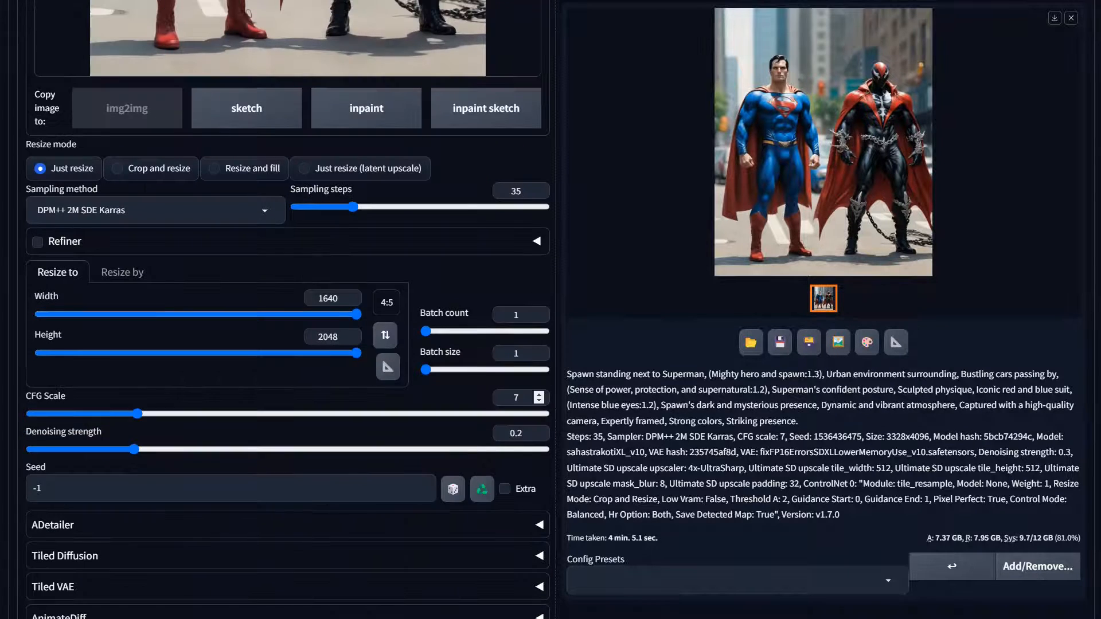
{"action": "scroll", "coordinate": [539, 396], "scroll_direction": "down", "scroll_amount": 5}
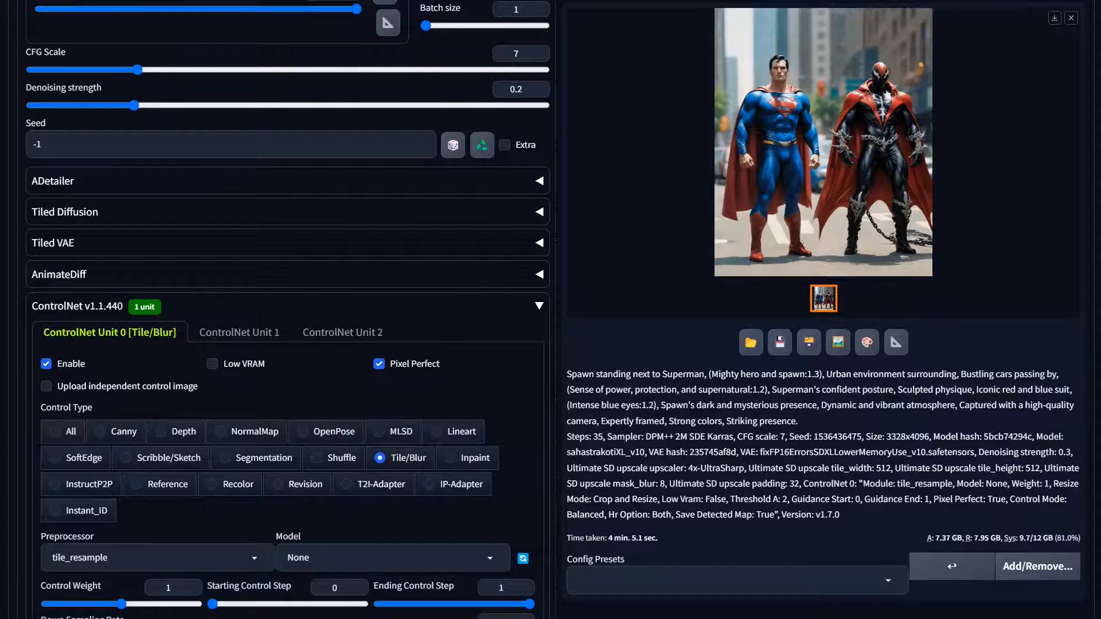
{"action": "scroll", "coordinate": [492, 360], "scroll_direction": "down", "scroll_amount": 10}
{"action": "scroll", "coordinate": [483, 375], "scroll_direction": "up", "scroll_amount": 7}
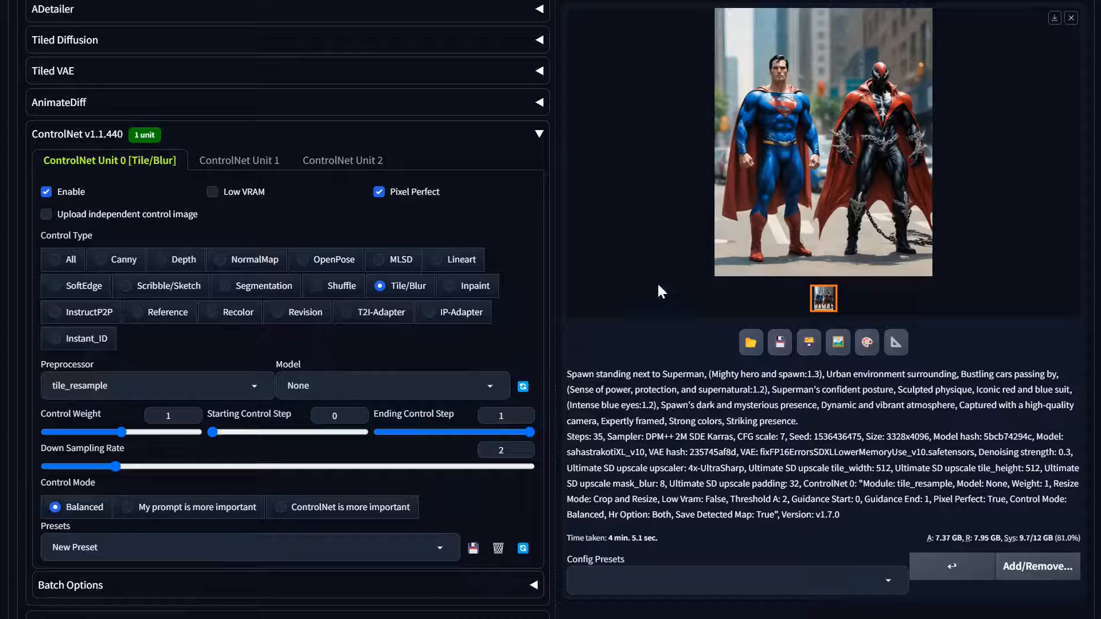
{"action": "scroll", "coordinate": [829, 336], "scroll_direction": "up", "scroll_amount": 15}
{"action": "scroll", "coordinate": [1004, 177], "scroll_direction": "up", "scroll_amount": 5}
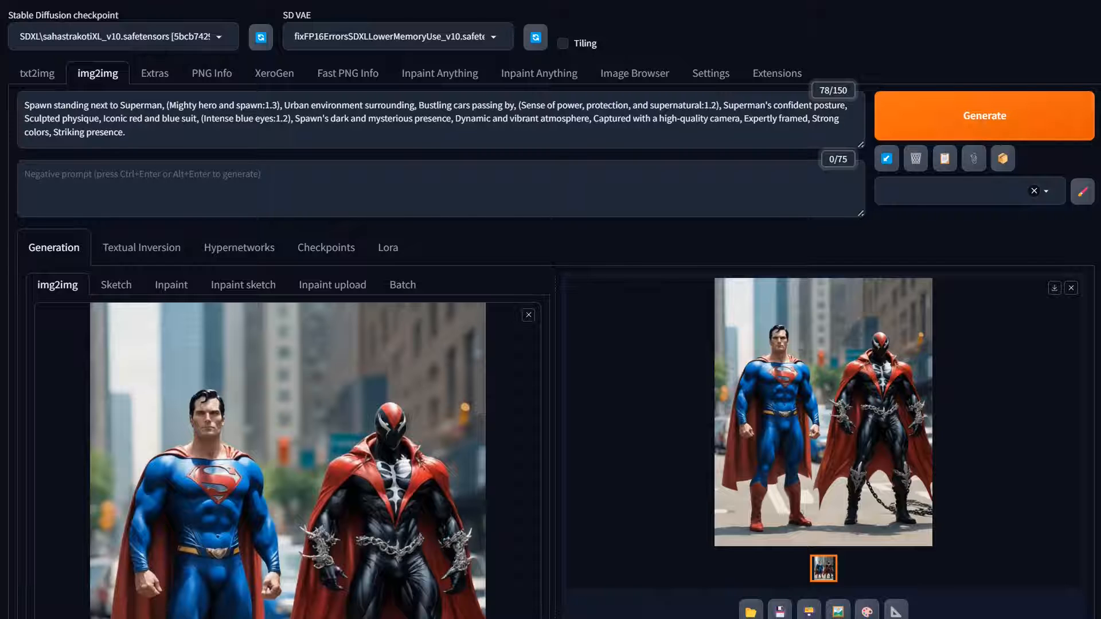
Open the output image at full size and examine Superman's face and Spawn's mask and shoulders
{"action": "left_click", "coordinate": [872, 459]}
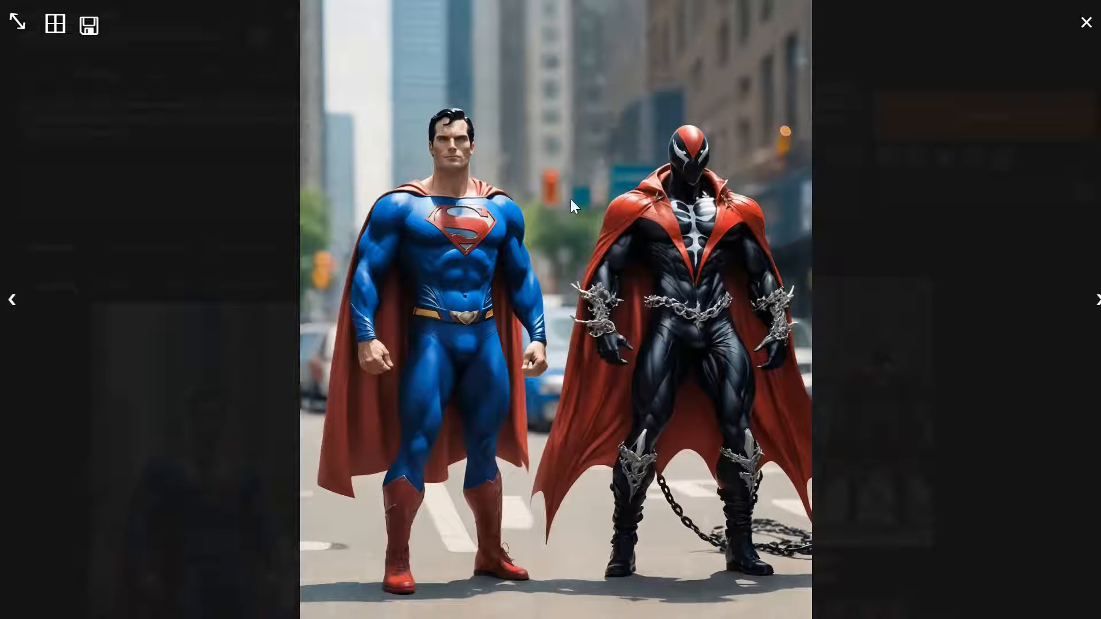
{"action": "left_click", "coordinate": [18, 22]}
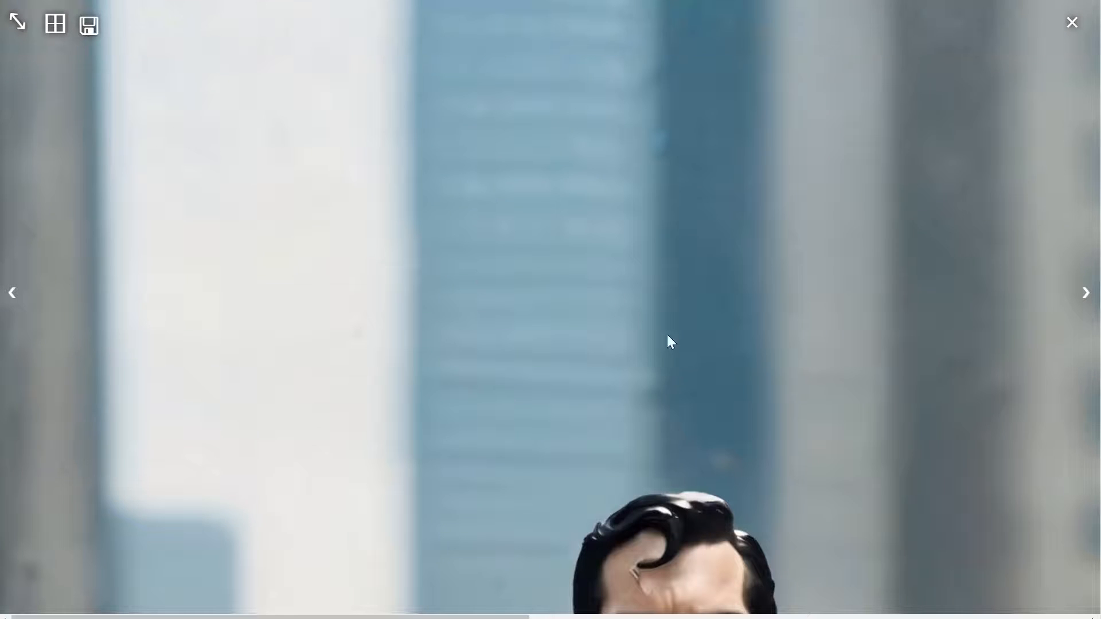
{"action": "scroll", "coordinate": [748, 475], "scroll_direction": "down", "scroll_amount": 5}
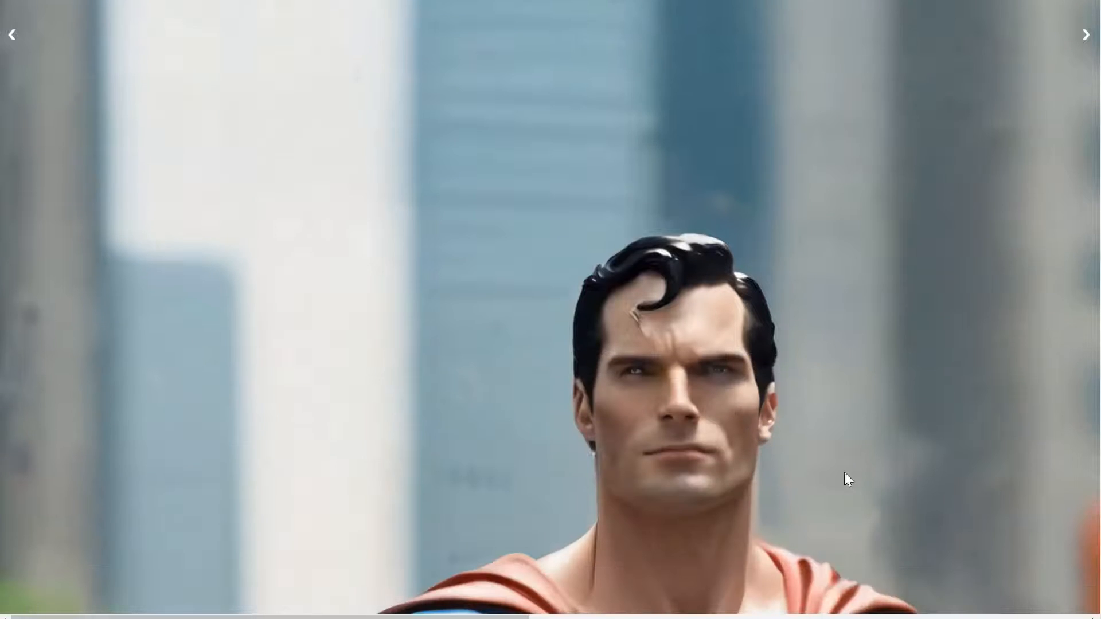
{"action": "scroll", "coordinate": [825, 491], "scroll_direction": "right", "scroll_amount": 12}
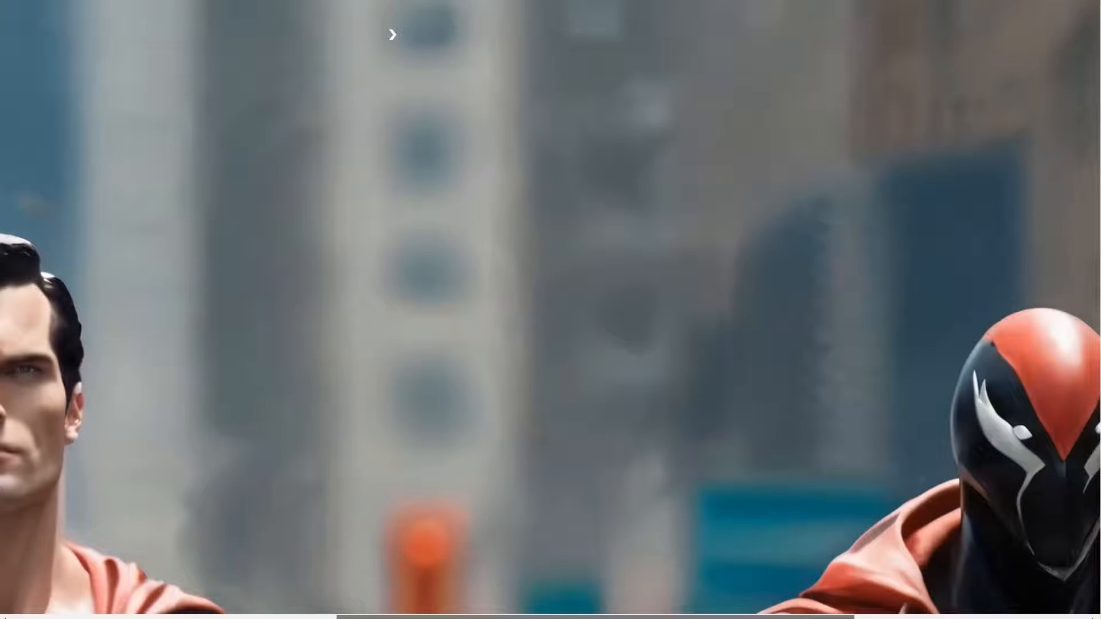
{"action": "scroll", "coordinate": [804, 445], "scroll_direction": "right", "scroll_amount": 3}
{"action": "scroll", "coordinate": [745, 363], "scroll_direction": "down", "scroll_amount": 5}
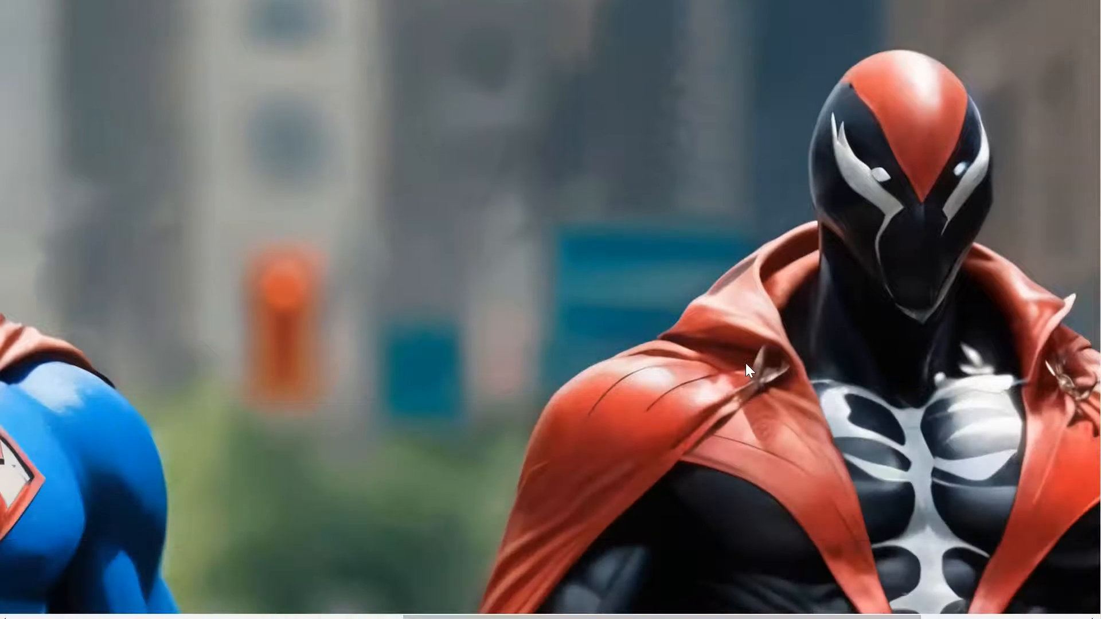
Examine Superman's torso, hands, cape and boots at full size, and return to his face
{"action": "scroll", "coordinate": [746, 363], "scroll_direction": "down", "scroll_amount": 2}
{"action": "left_click_drag", "start_coordinate": [769, 617], "coordinate": [545, 600]}
{"action": "scroll", "coordinate": [561, 436], "scroll_direction": "down", "scroll_amount": 1}
{"action": "scroll", "coordinate": [562, 437], "scroll_direction": "down", "scroll_amount": 6}
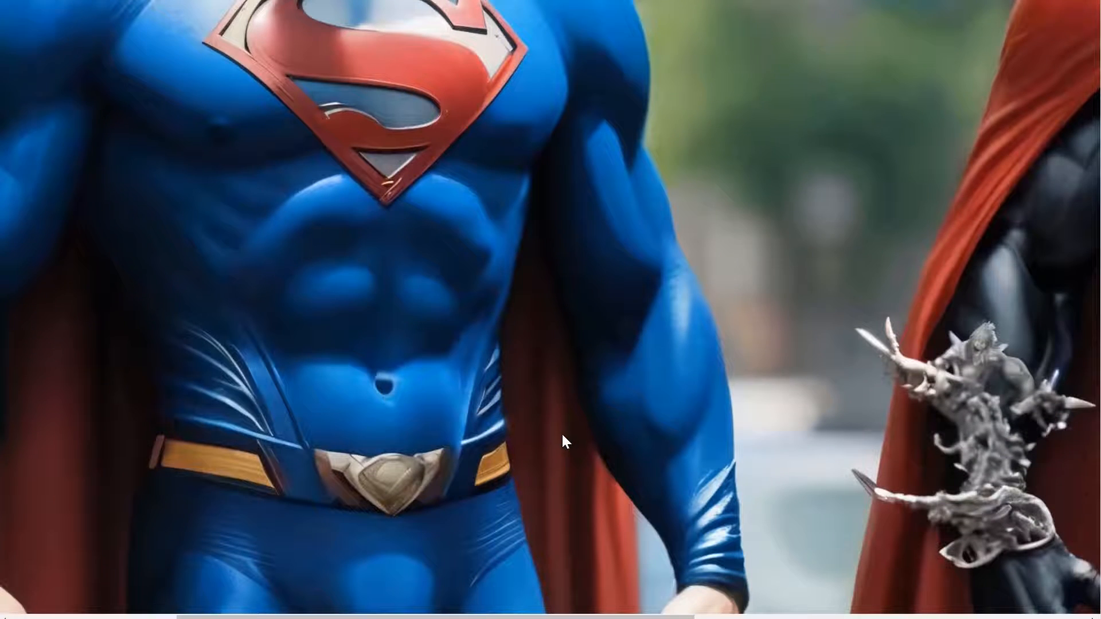
{"action": "scroll", "coordinate": [792, 399], "scroll_direction": "down", "scroll_amount": 8}
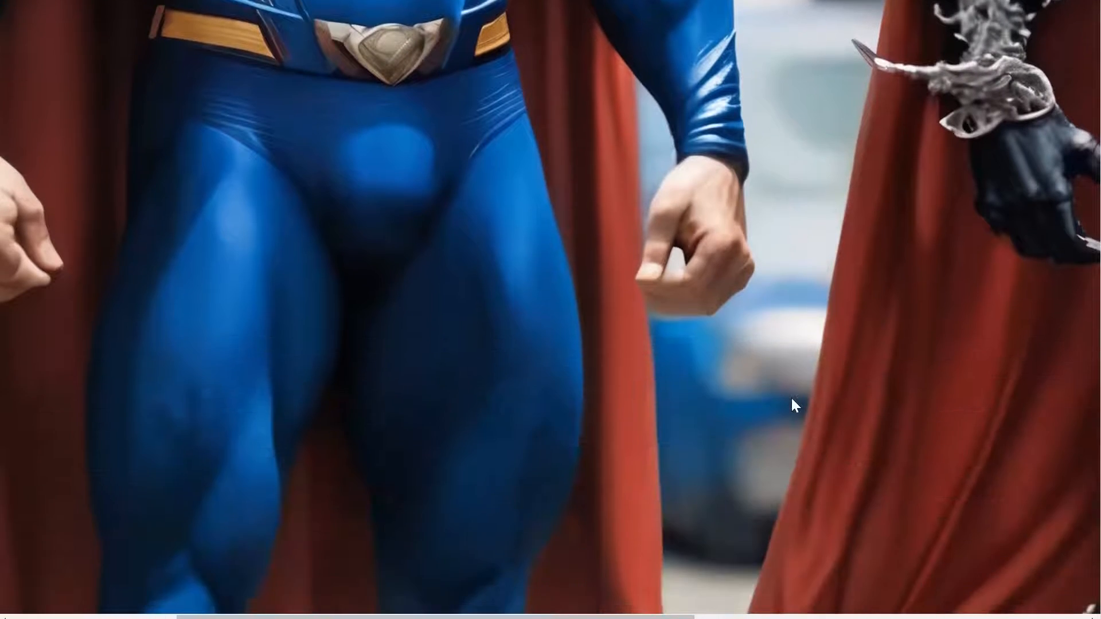
{"action": "scroll", "coordinate": [792, 400], "scroll_direction": "down", "scroll_amount": 7}
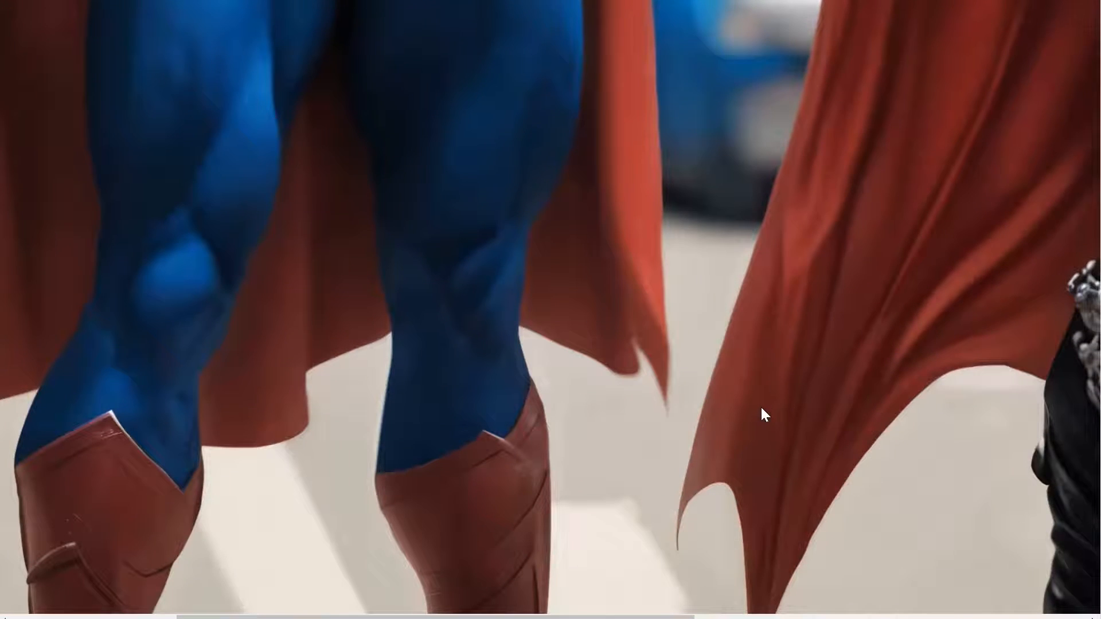
{"action": "left_click_drag", "start_coordinate": [502, 616], "coordinate": [337, 616]}
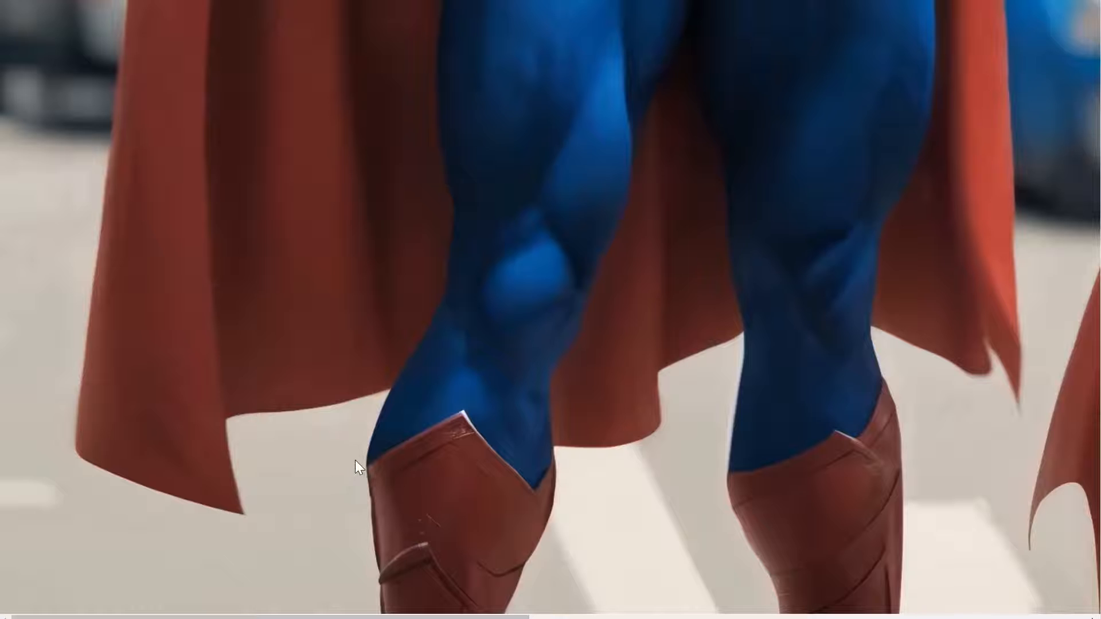
{"action": "scroll", "coordinate": [363, 456], "scroll_direction": "up", "scroll_amount": 15}
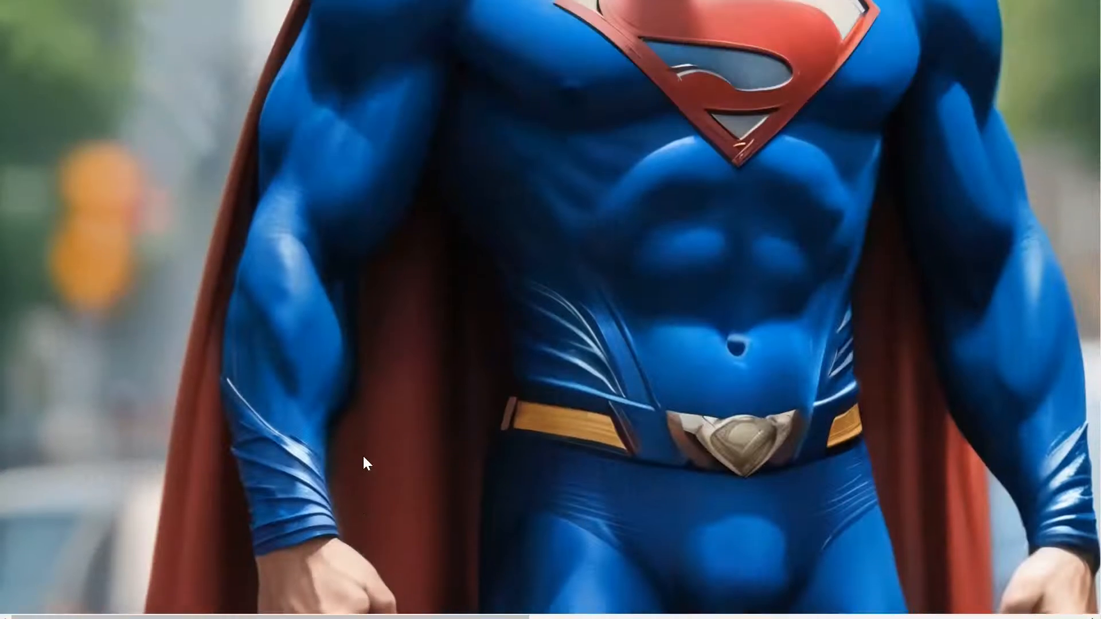
{"action": "scroll", "coordinate": [364, 463], "scroll_direction": "up", "scroll_amount": 8}
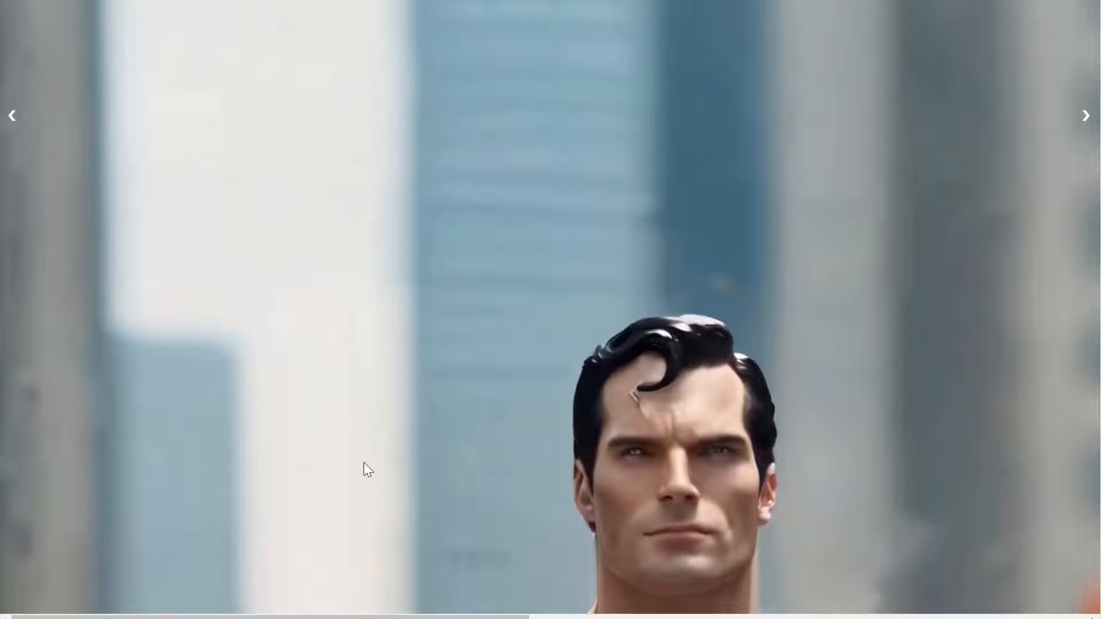